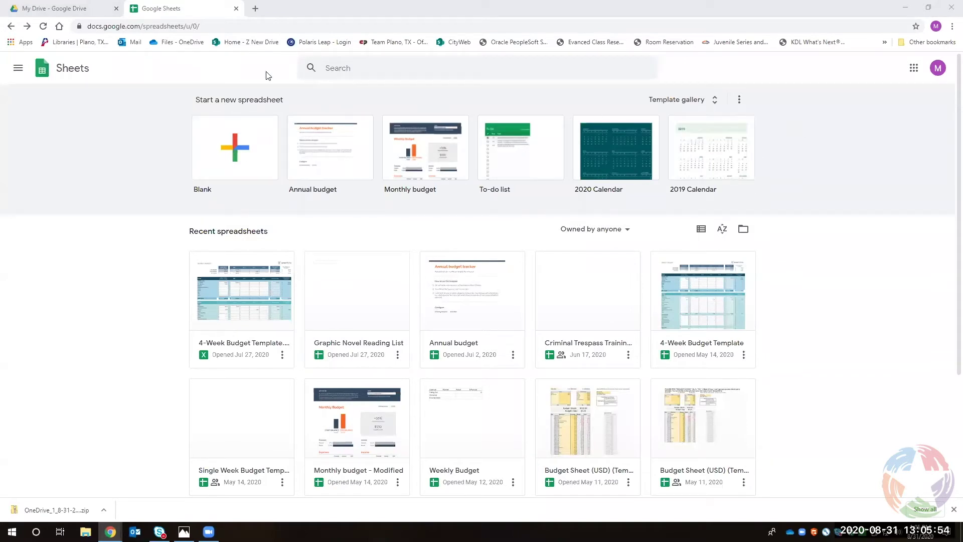
# Step: Open a new browser tab alongside the Google Sheets spreadsheet
pyautogui.click(255, 8)
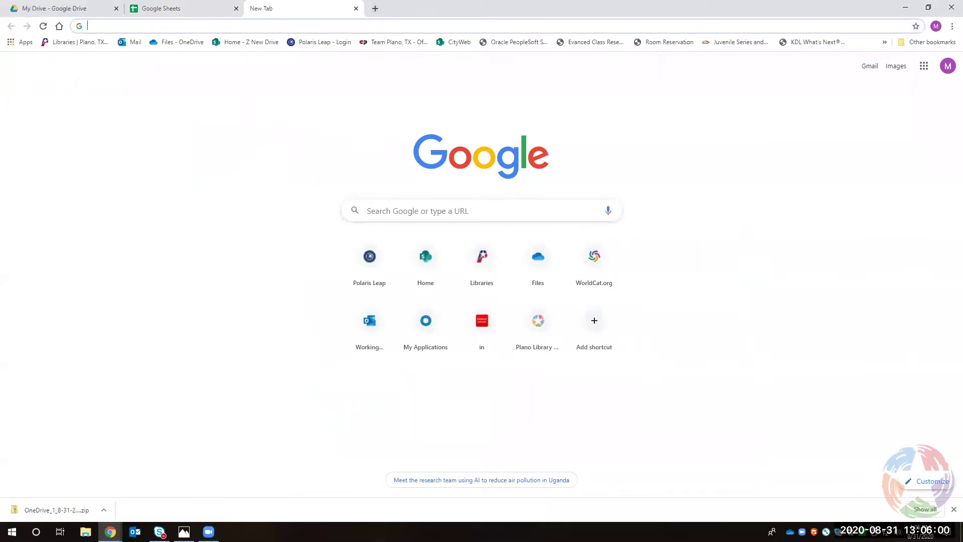
# Step: Look through the Google apps grid, then return to the Google Sheets home page tab
pyautogui.click(924, 73)
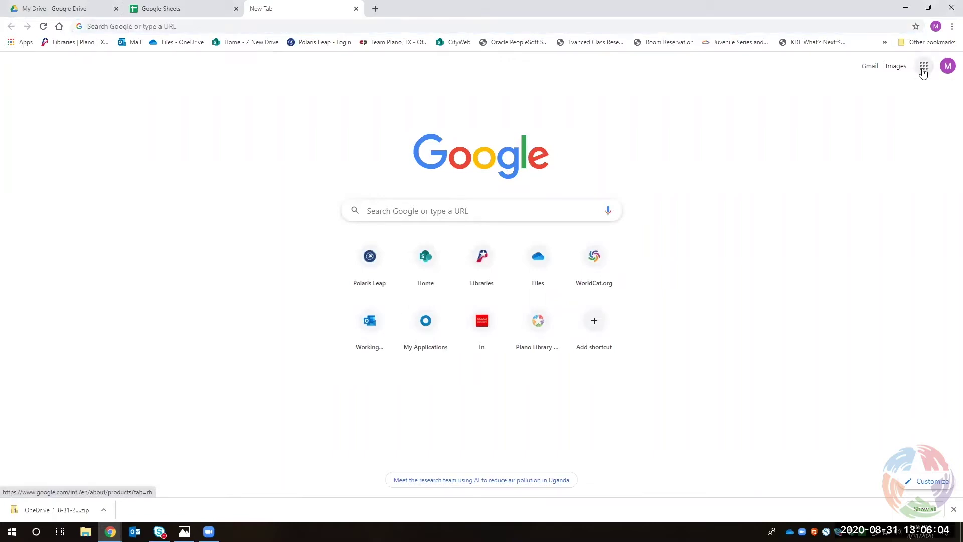
pyautogui.scroll(-3, 878, 216)
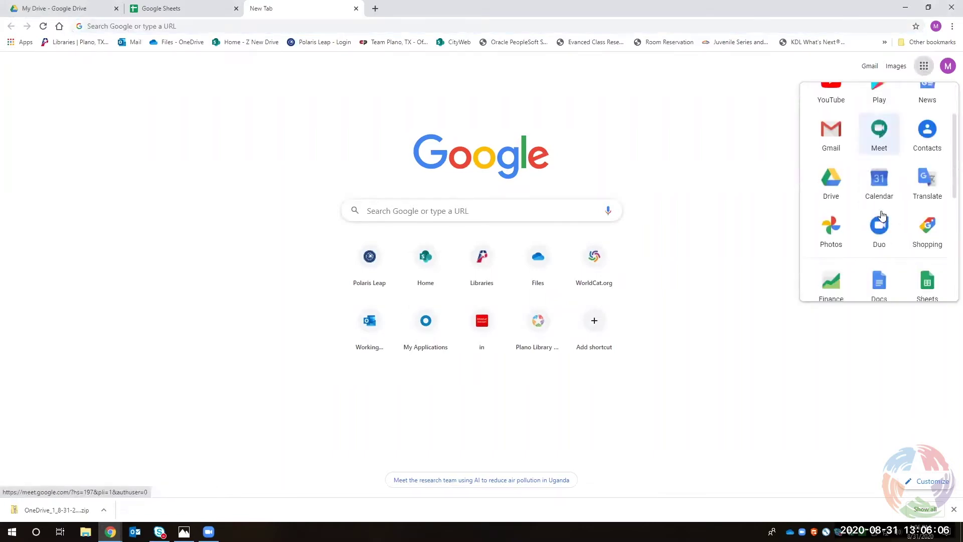
pyautogui.scroll(3, 930, 208)
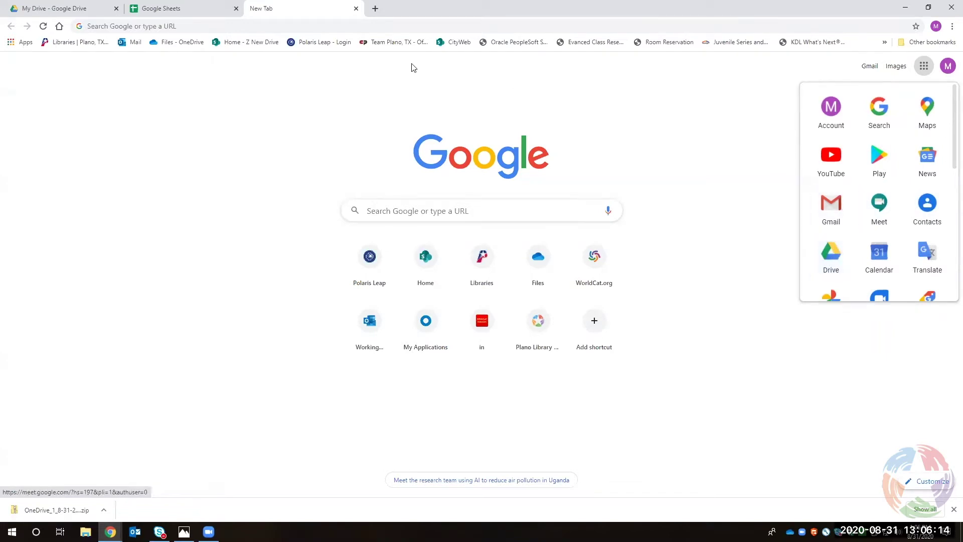
pyautogui.click(163, 8)
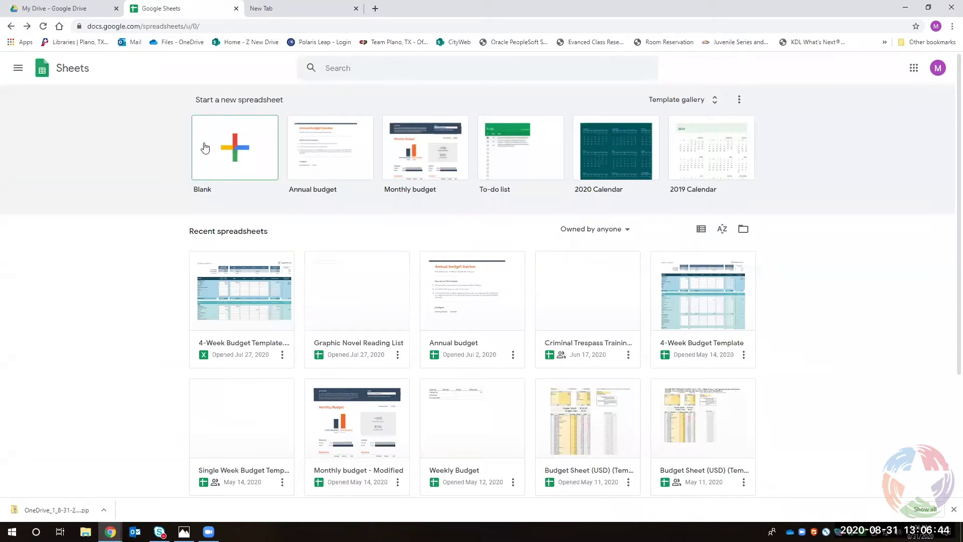
# Step: Start a blank Untitled spreadsheet from the Sheets home page, then switch to the My Drive tab
pyautogui.click(237, 151)
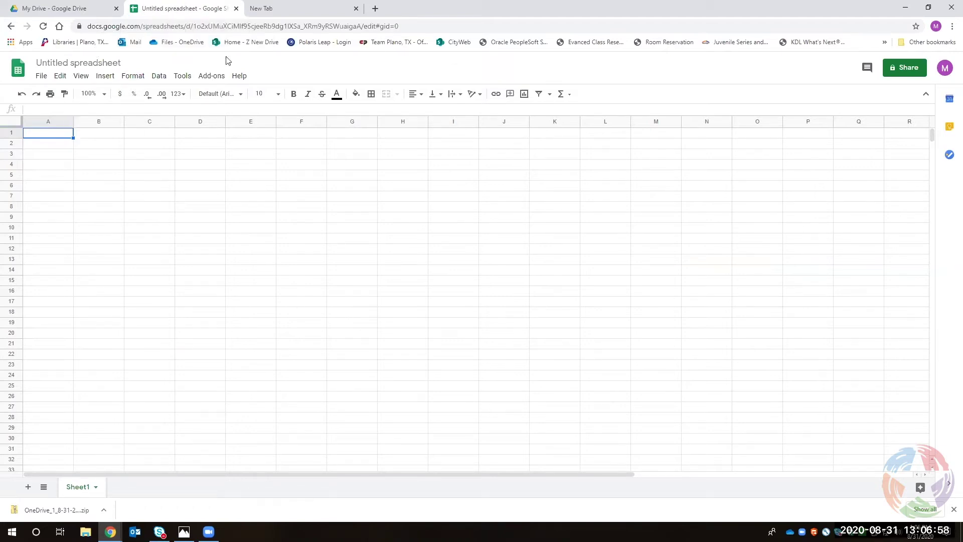
pyautogui.click(93, 11)
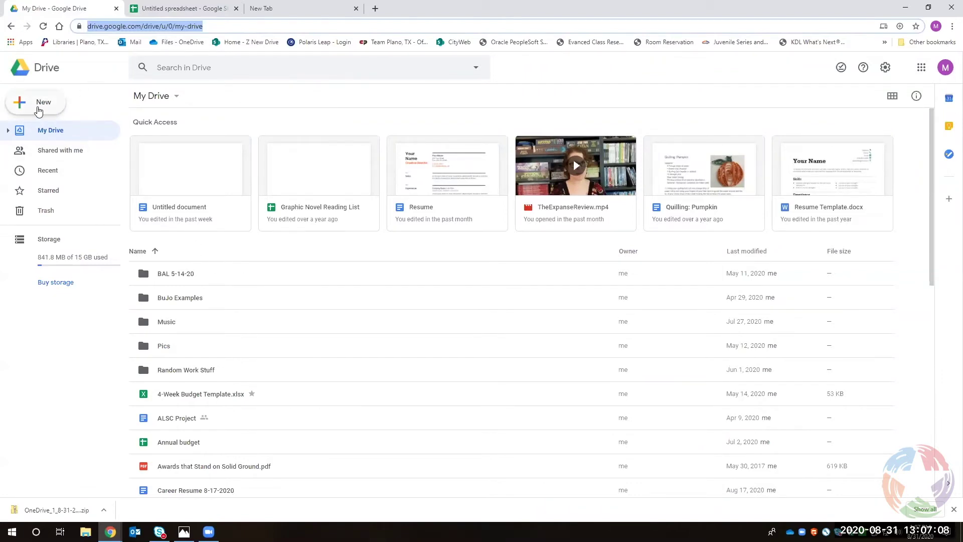
# Step: Create a blank spreadsheet through Drive's New > Google Sheets menu, then take the other untitled tab back home
pyautogui.click(30, 106)
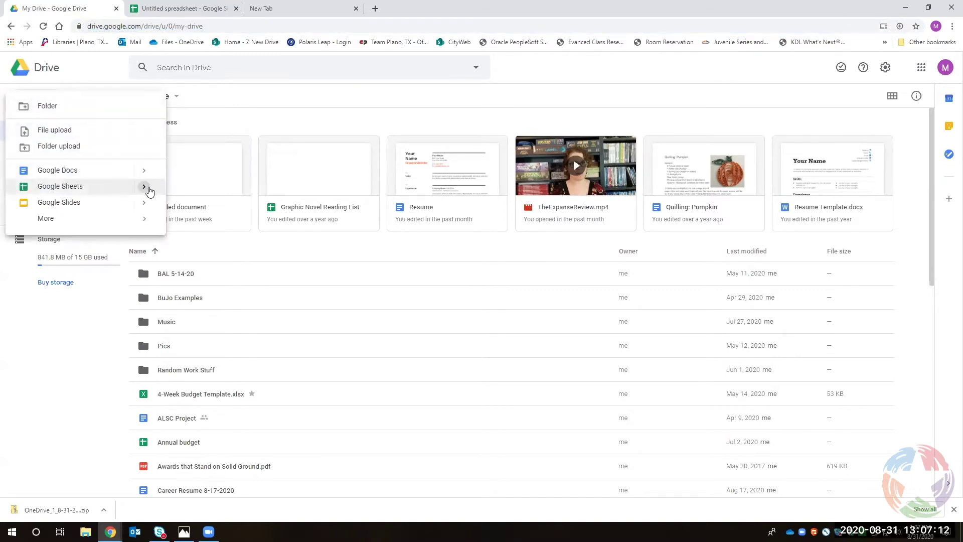
pyautogui.click(144, 187)
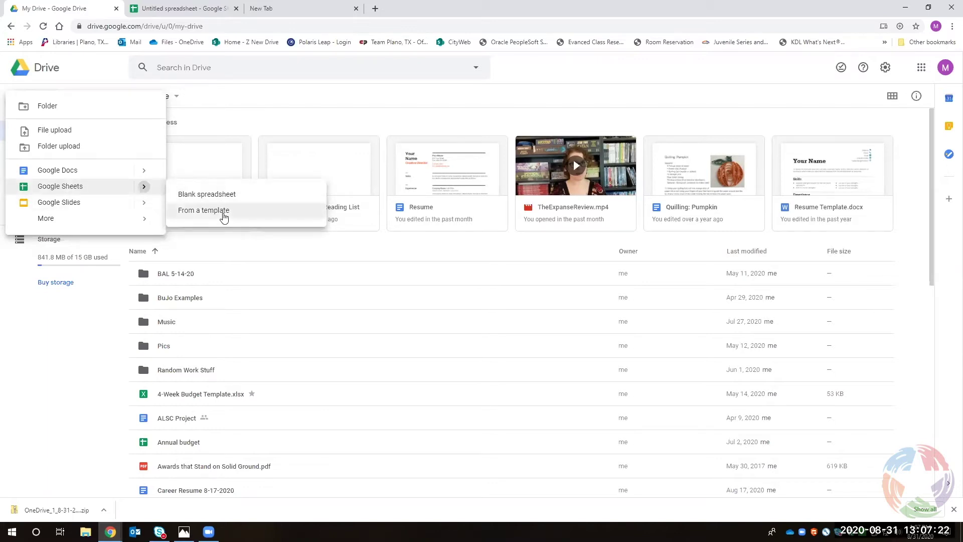
pyautogui.click(227, 195)
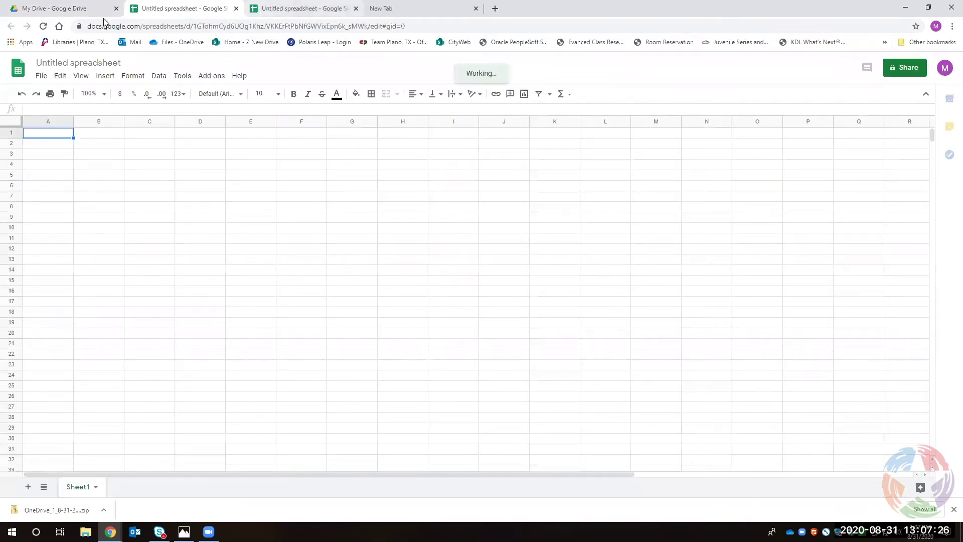
pyautogui.click(258, 10)
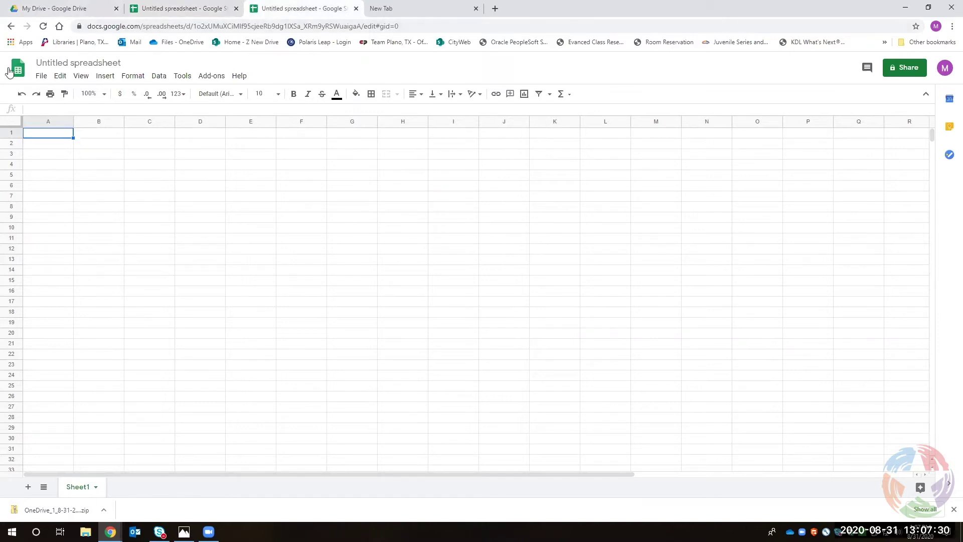
pyautogui.click(10, 26)
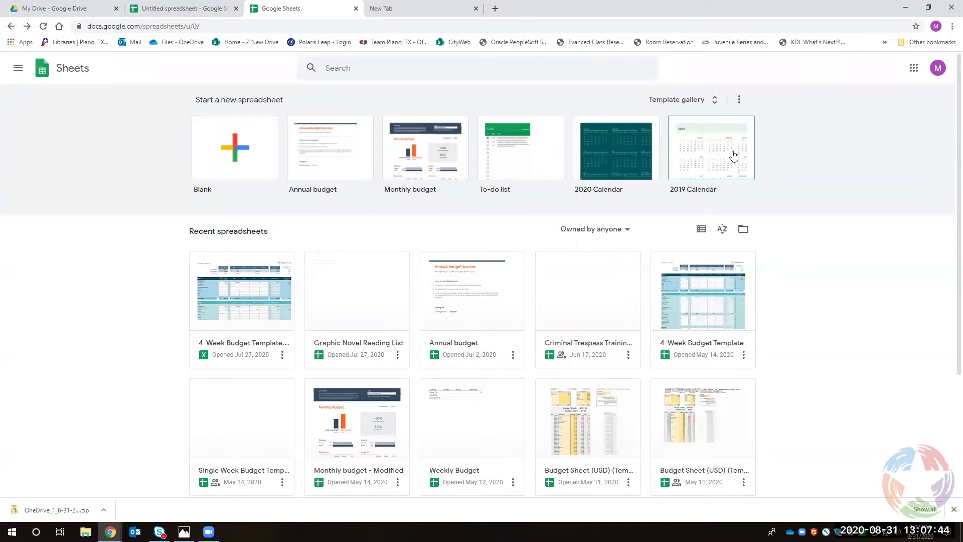
# Step: Open the template gallery and scroll through its Personal, Work, Project management and Education sections
pyautogui.click(705, 100)
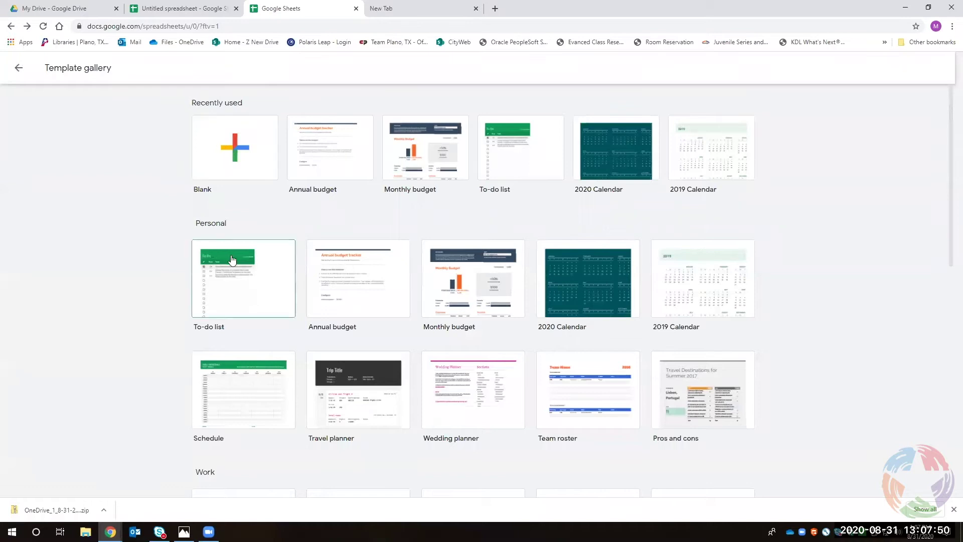
pyautogui.scroll(-6, 429, 290)
pyautogui.scroll(-4, 561, 143)
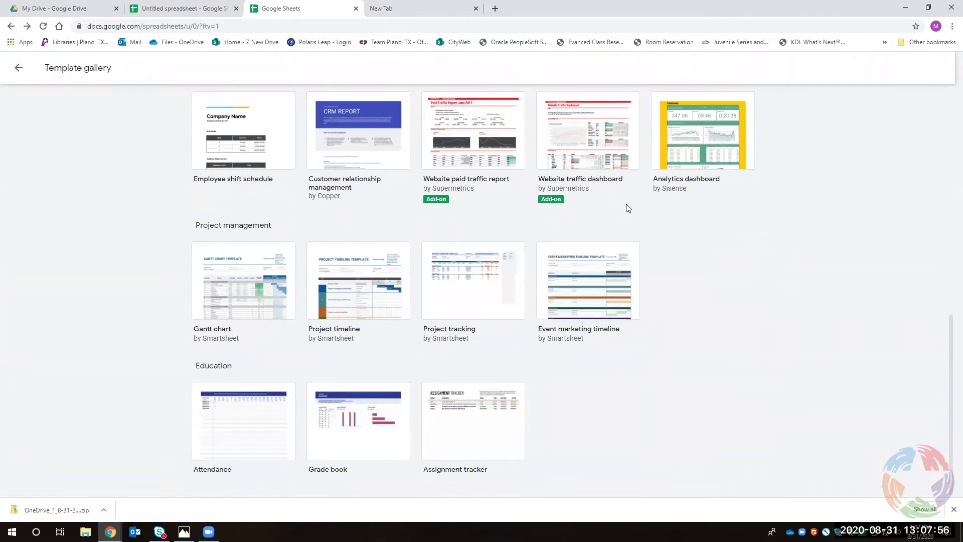
pyautogui.scroll(10, 628, 208)
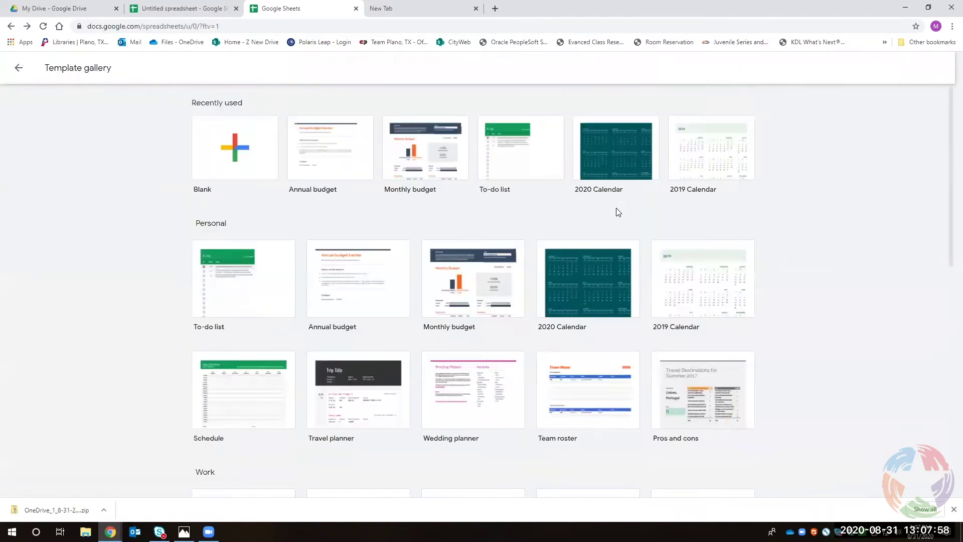
pyautogui.scroll(-2, 616, 208)
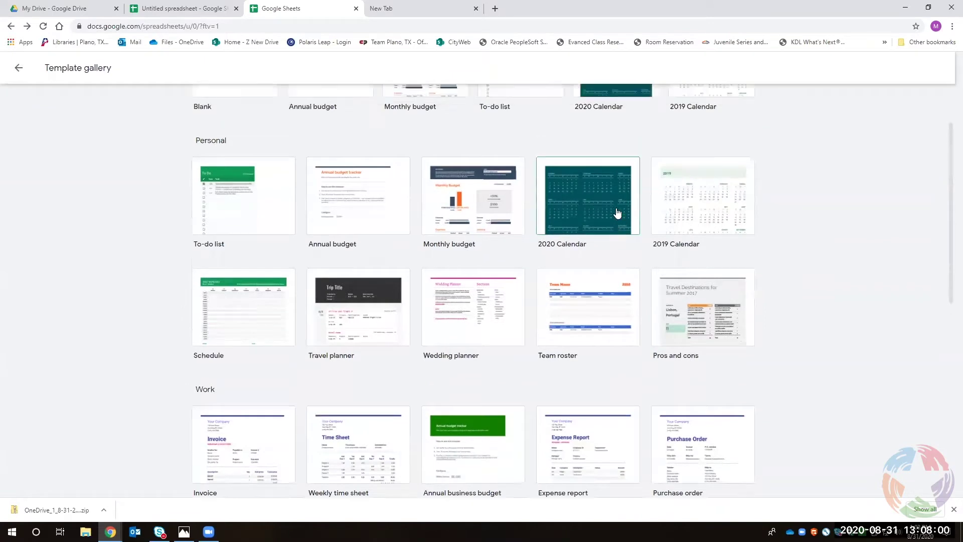
pyautogui.scroll(2, 616, 208)
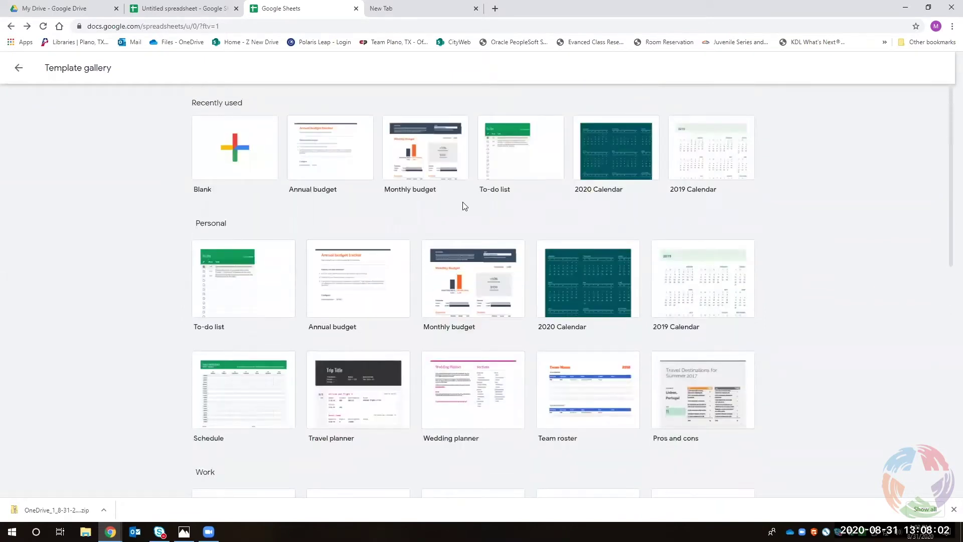
pyautogui.scroll(-1, 347, 208)
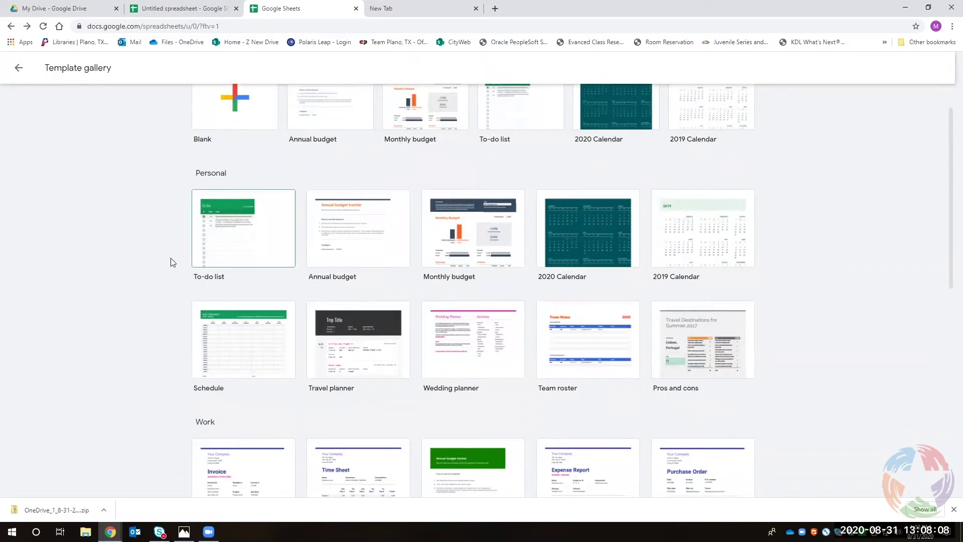
pyautogui.scroll(-4, 187, 260)
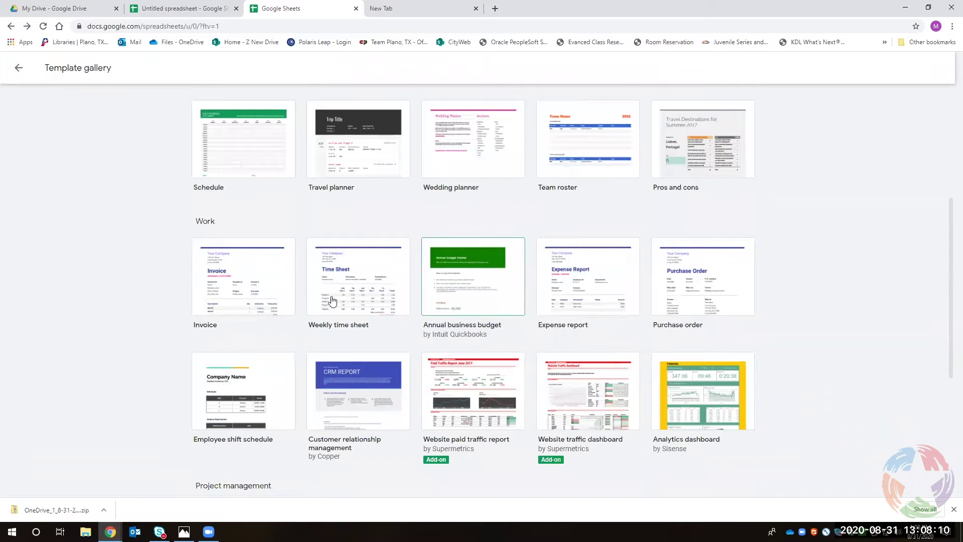
pyautogui.scroll(-5, 331, 300)
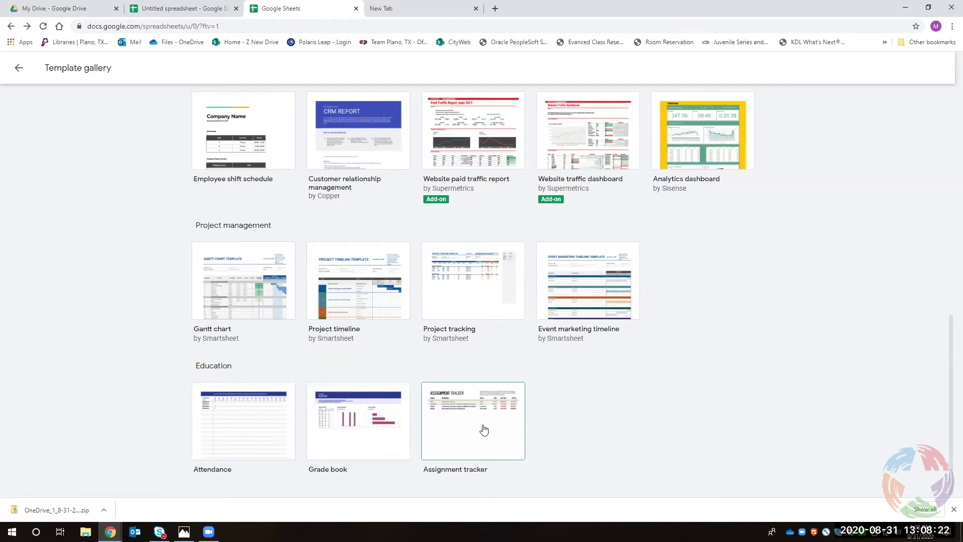
pyautogui.scroll(15, 486, 427)
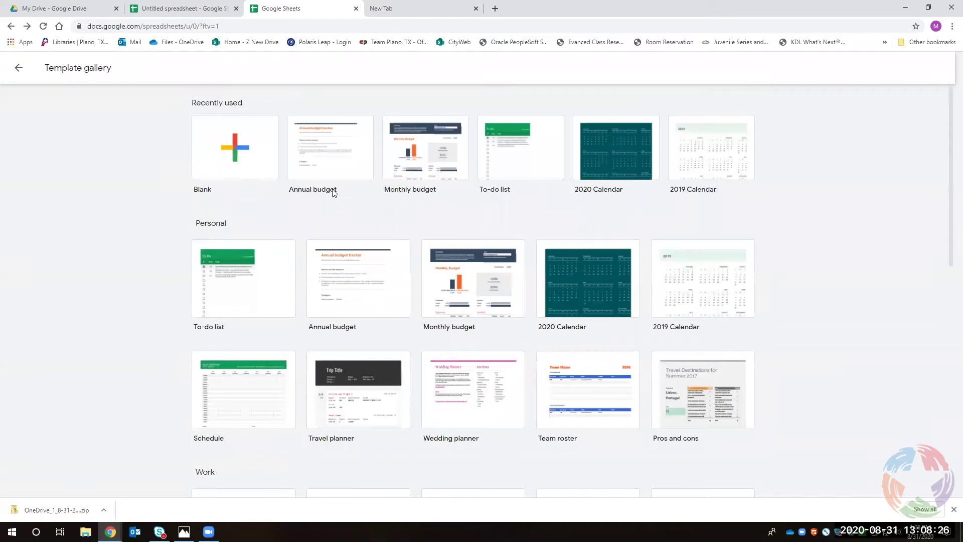
# Step: Create a Monthly budget spreadsheet from the template and browse its Expenses and Income tables, then return to Untitled
pyautogui.click(420, 161)
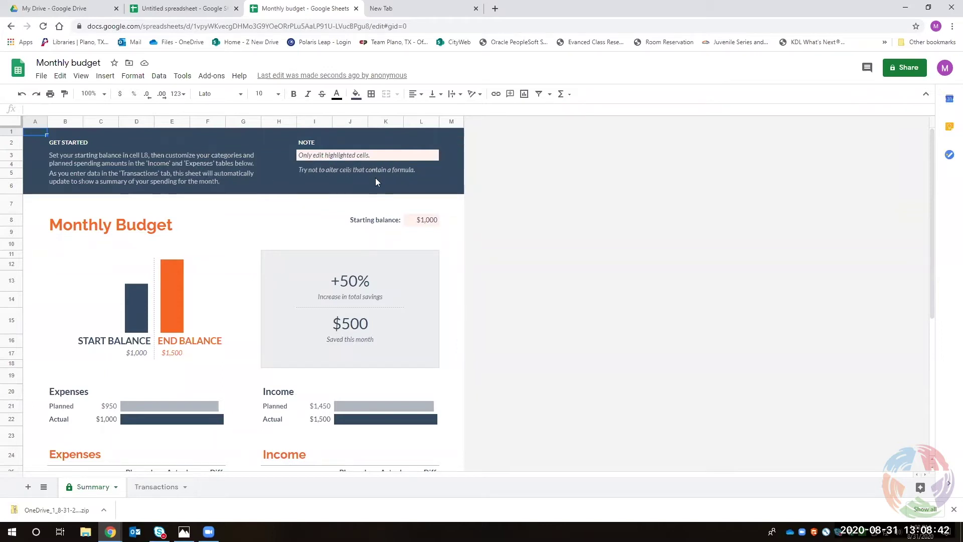
pyautogui.scroll(-5, 239, 169)
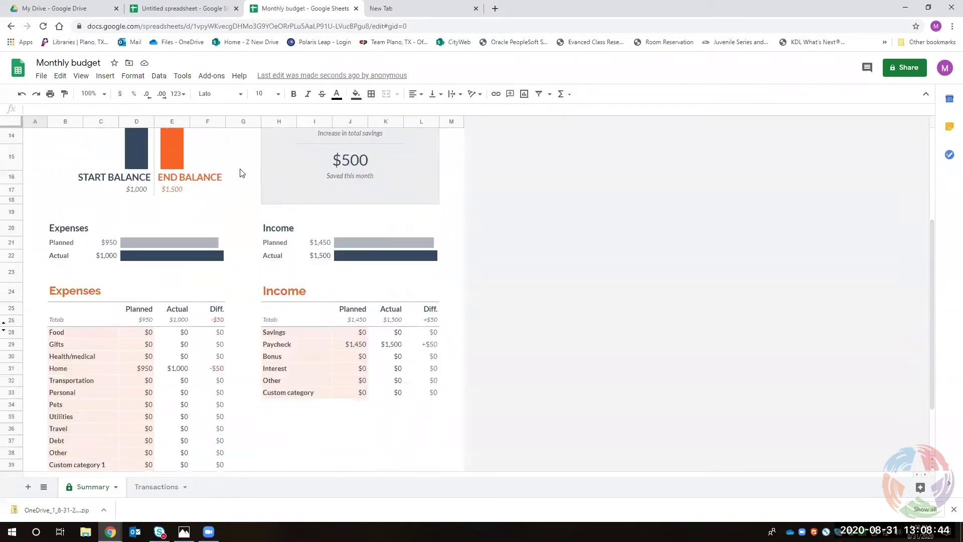
pyautogui.scroll(-2, 339, 179)
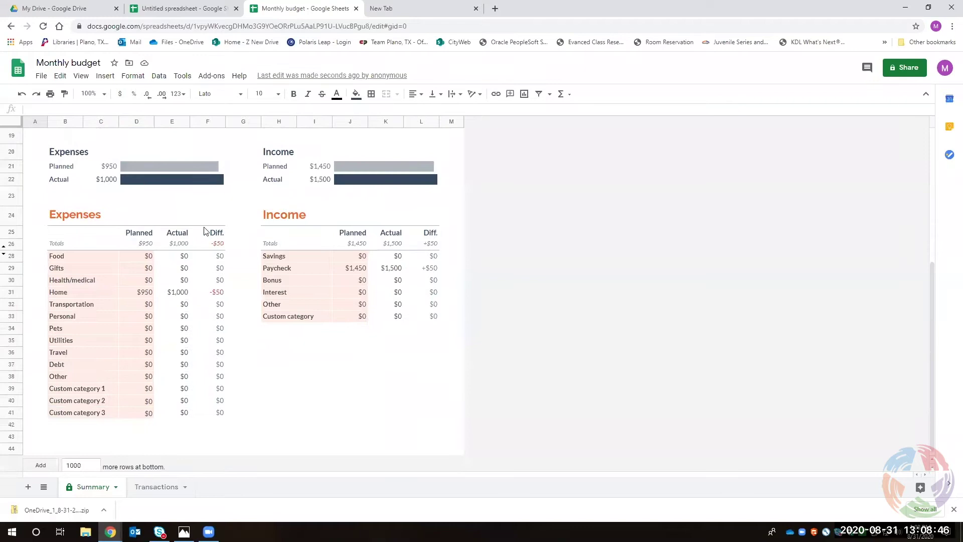
pyautogui.moveTo(65, 352); pyautogui.dragTo(61, 389)
pyautogui.click(138, 320)
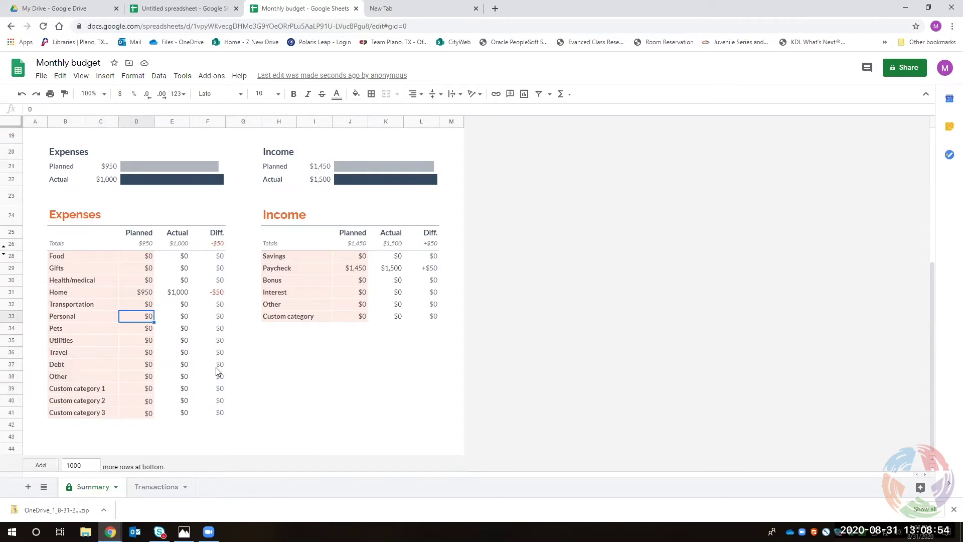
pyautogui.scroll(5, 217, 319)
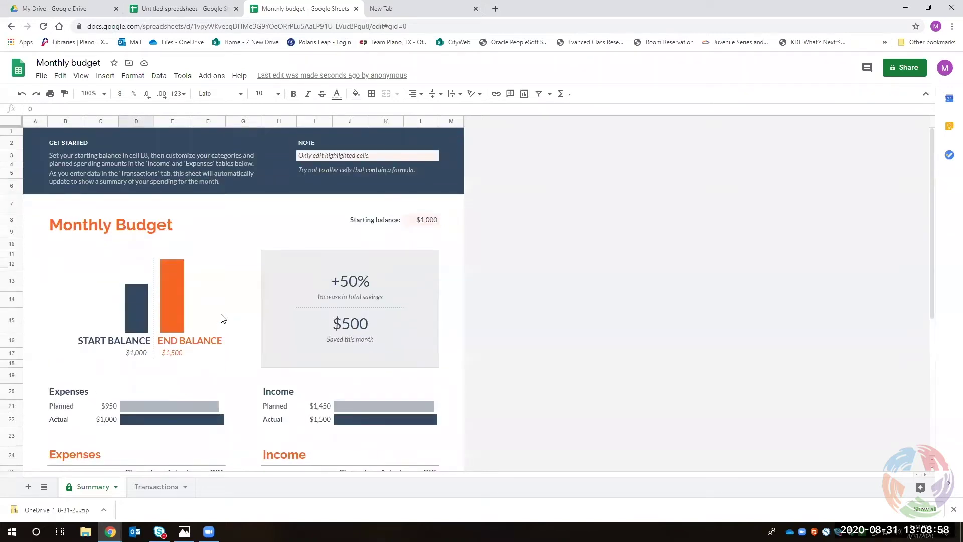
pyautogui.scroll(-2, 223, 318)
pyautogui.scroll(2, 222, 314)
pyautogui.scroll(-2, 223, 288)
pyautogui.scroll(2, 223, 286)
pyautogui.click(163, 10)
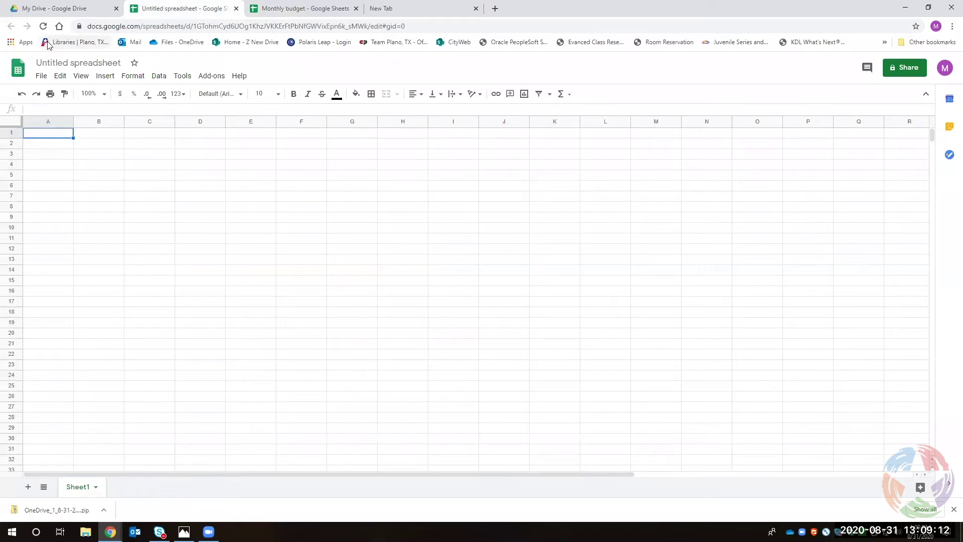
# Step: Step back and forward from the Monthly budget spreadsheet, then go to the Sheets home page's recent list
pyautogui.click(281, 9)
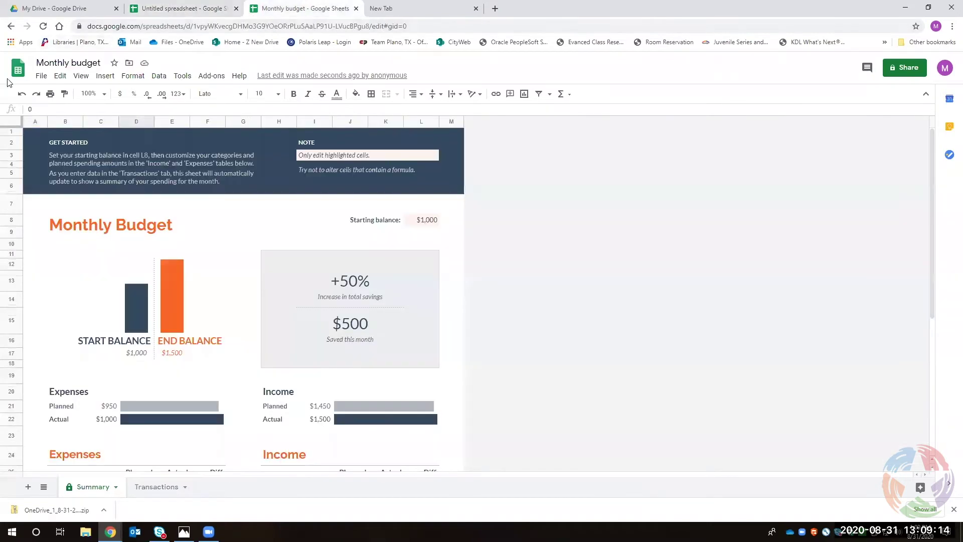
pyautogui.click(8, 27)
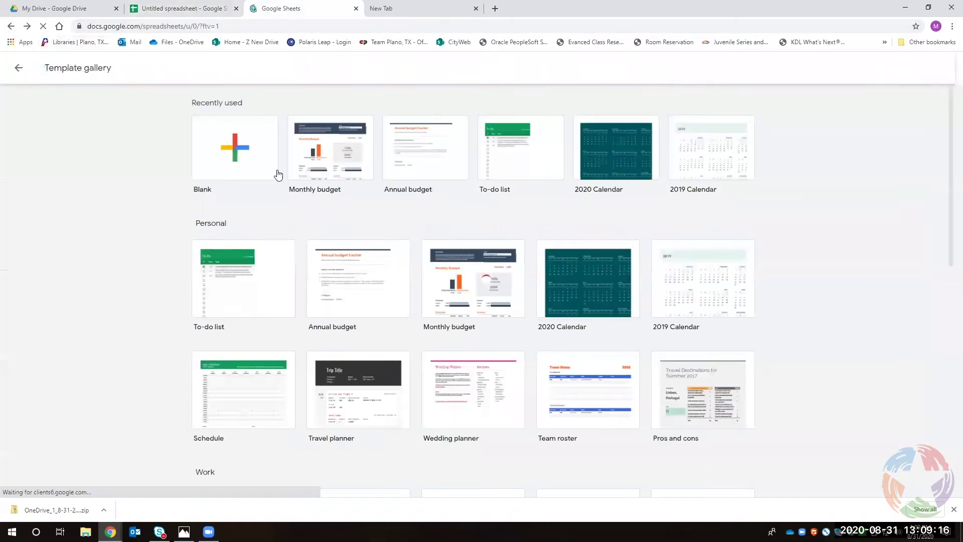
pyautogui.click(27, 27)
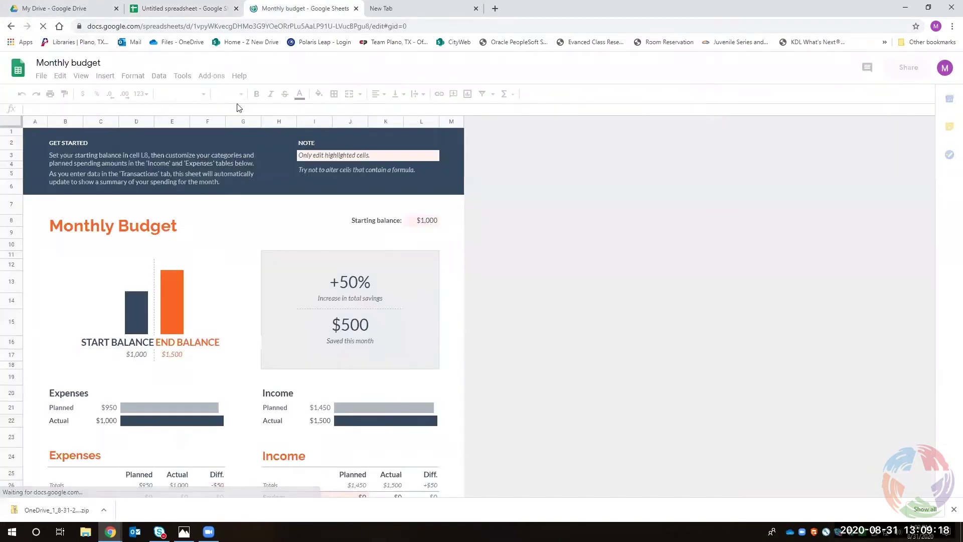
pyautogui.click(20, 74)
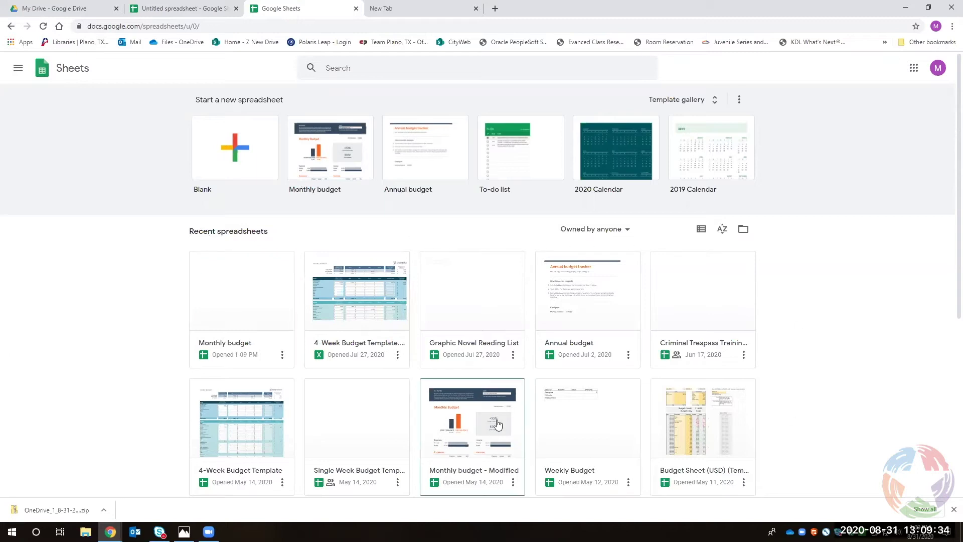
pyautogui.scroll(-6, 494, 424)
# Step: Filter recent spreadsheets to 'Owned by me' and switch the home page to list view
pyautogui.scroll(5, 318, 387)
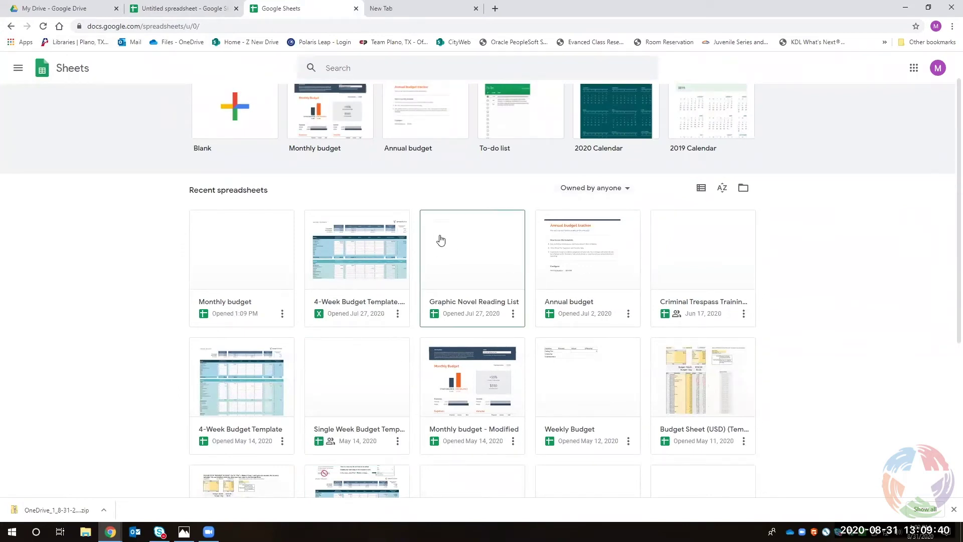
pyautogui.click(601, 193)
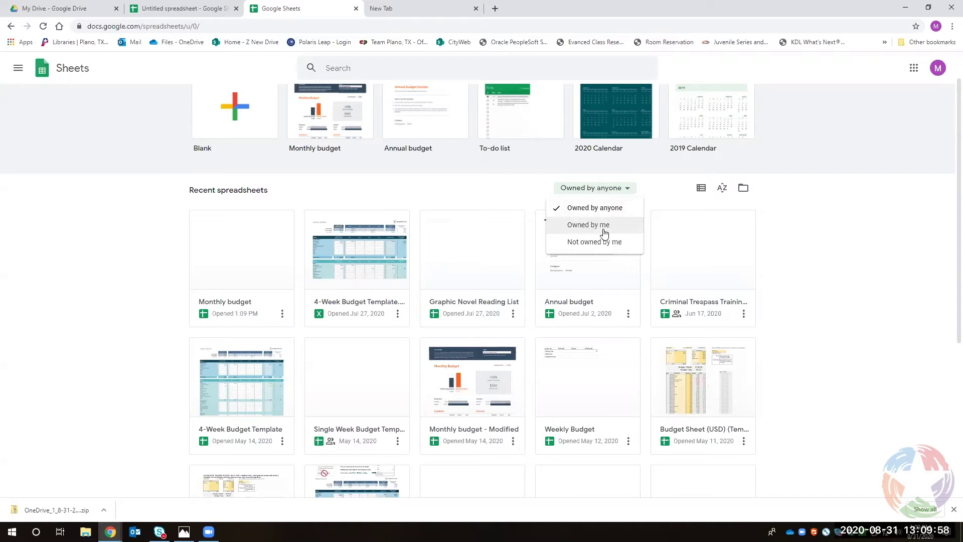
pyautogui.click(574, 225)
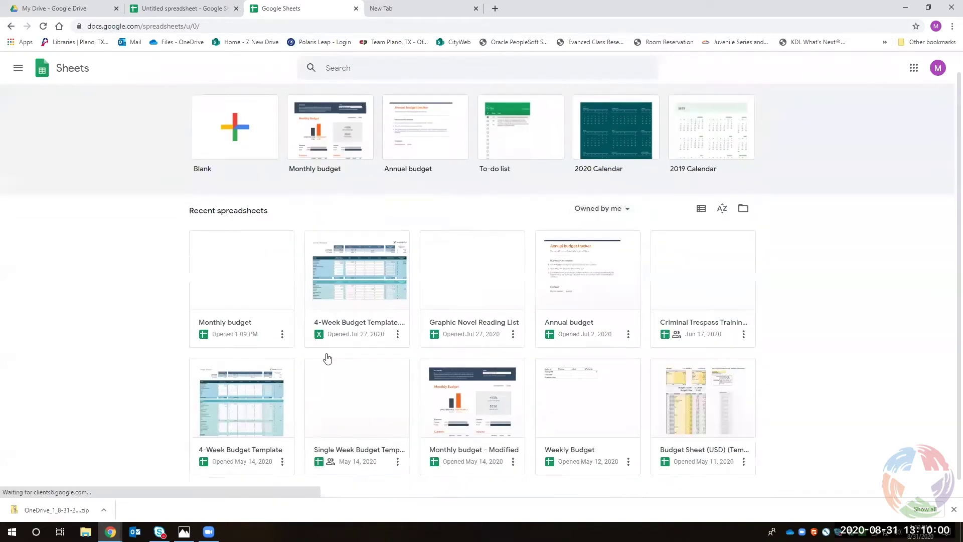
pyautogui.scroll(-1, 266, 302)
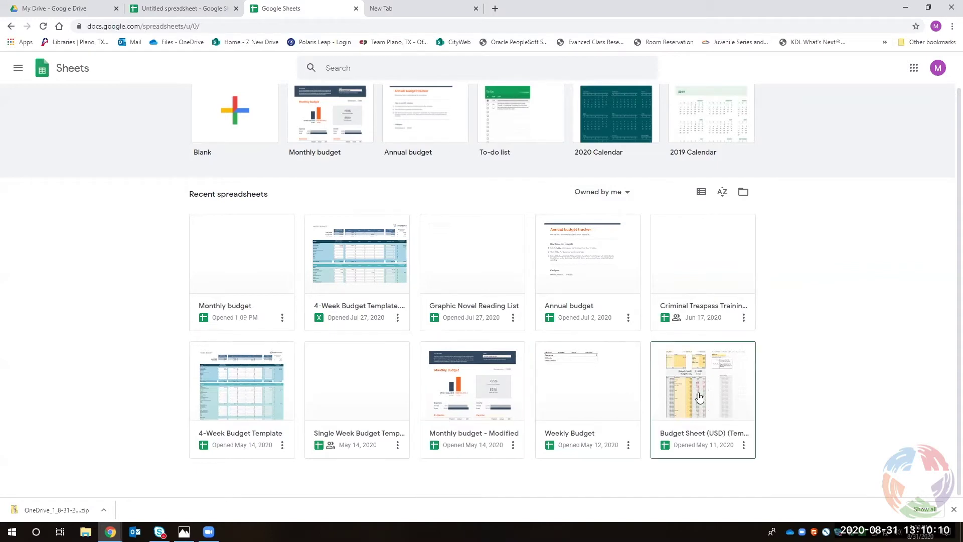
pyautogui.click(628, 197)
pyautogui.click(628, 196)
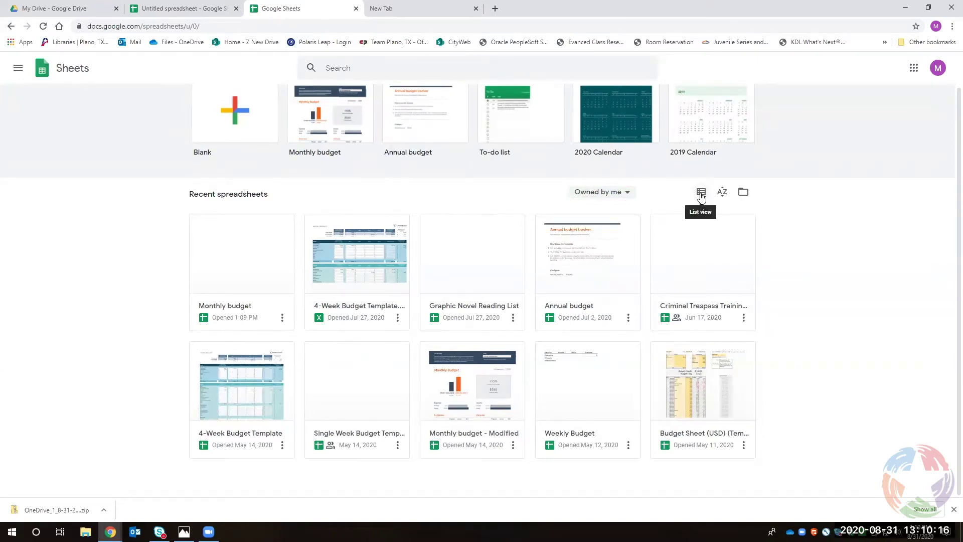
pyautogui.click(701, 194)
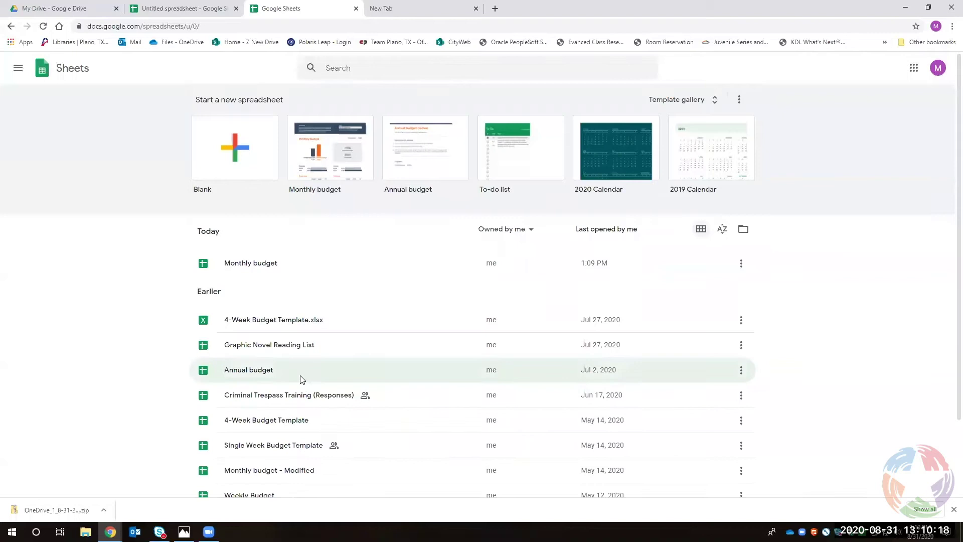
# Step: Keep the spreadsheet list sorted by 'Last opened by me' and bring up the Open a file picker
pyautogui.scroll(-1, 459, 336)
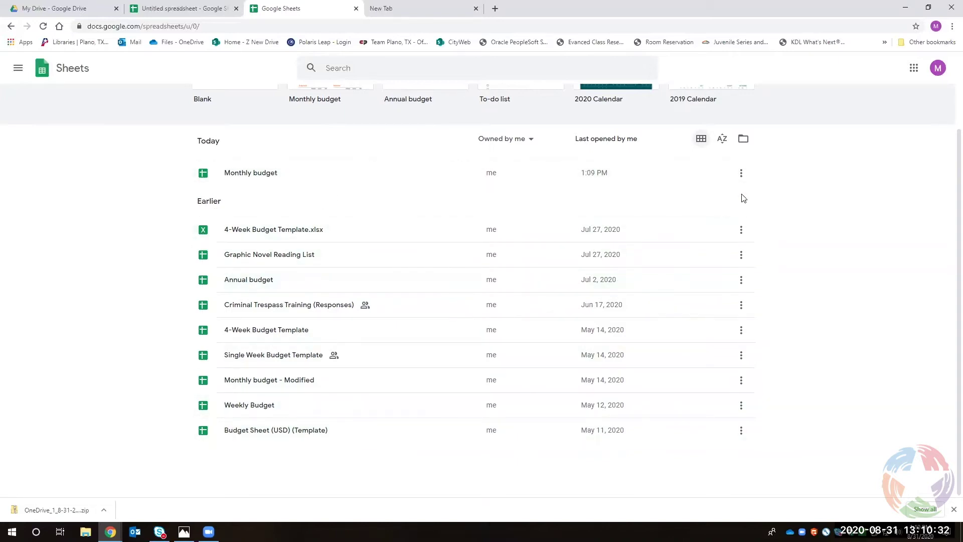
pyautogui.click(724, 144)
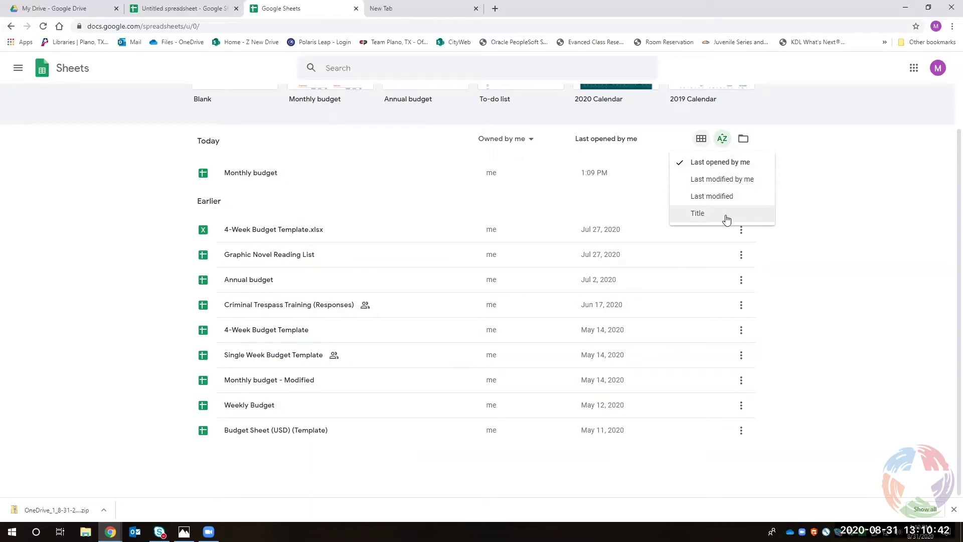
pyautogui.click(722, 144)
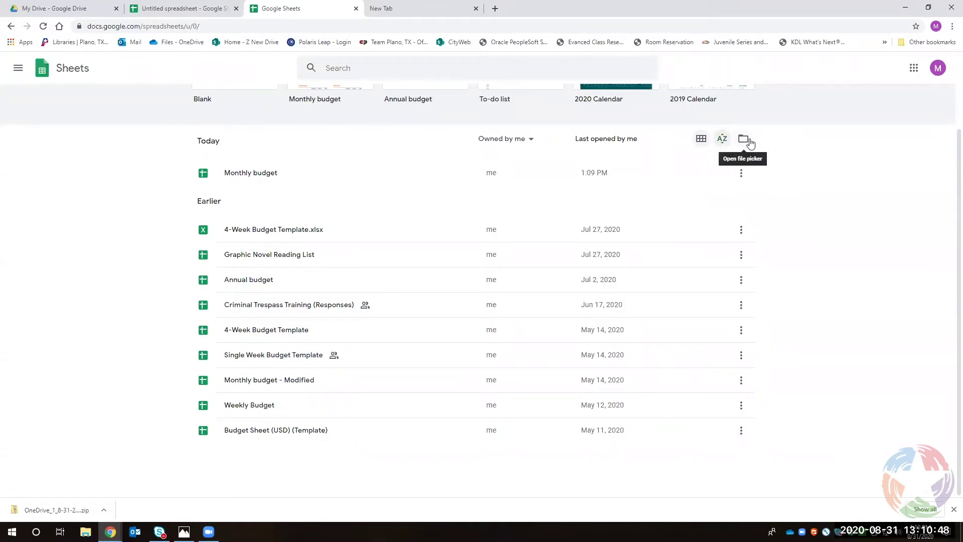
pyautogui.click(744, 141)
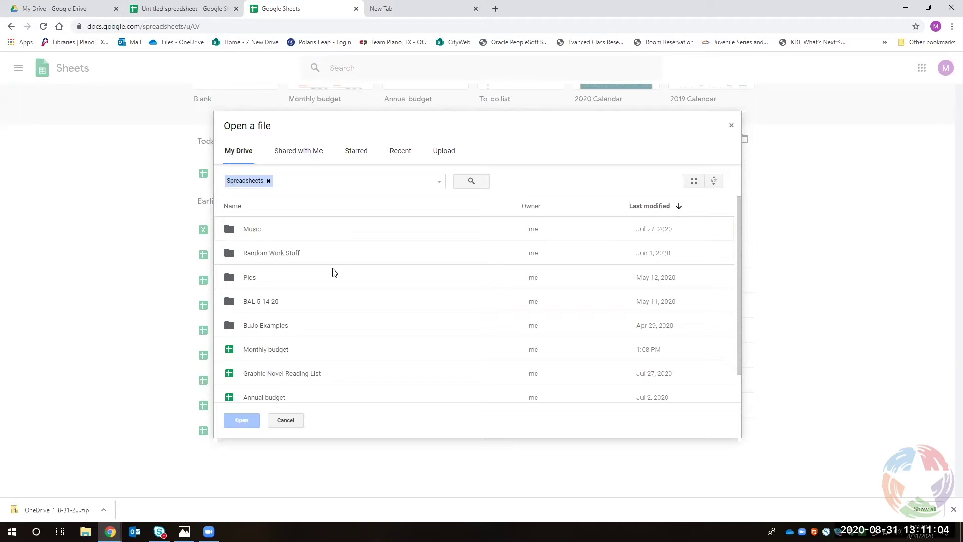
# Step: Scroll the My Drive list in Open a file, including Monthly budget and Annual budget, then close it
pyautogui.scroll(-1, 335, 272)
pyautogui.scroll(1, 335, 271)
pyautogui.scroll(-2, 404, 289)
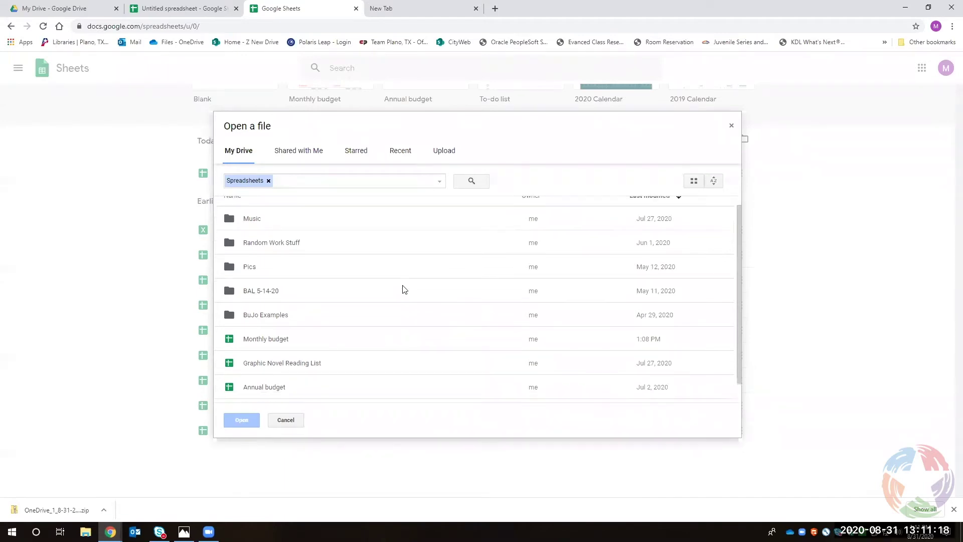
pyautogui.scroll(2, 404, 289)
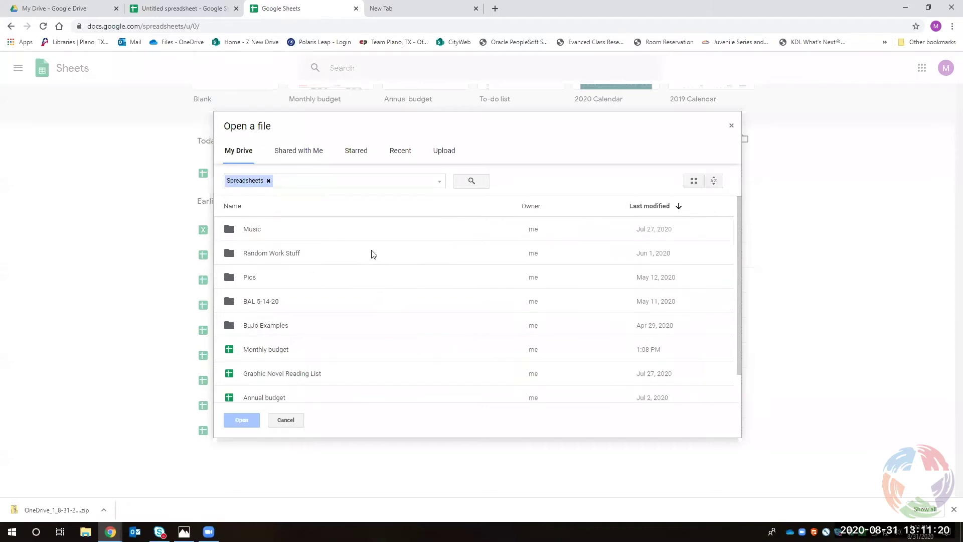
pyautogui.scroll(-1, 428, 303)
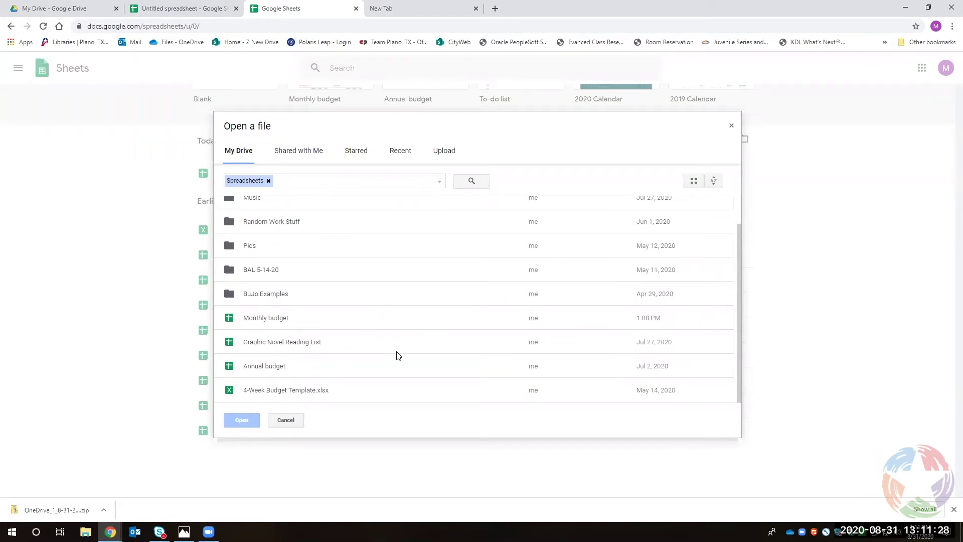
pyautogui.scroll(2, 488, 327)
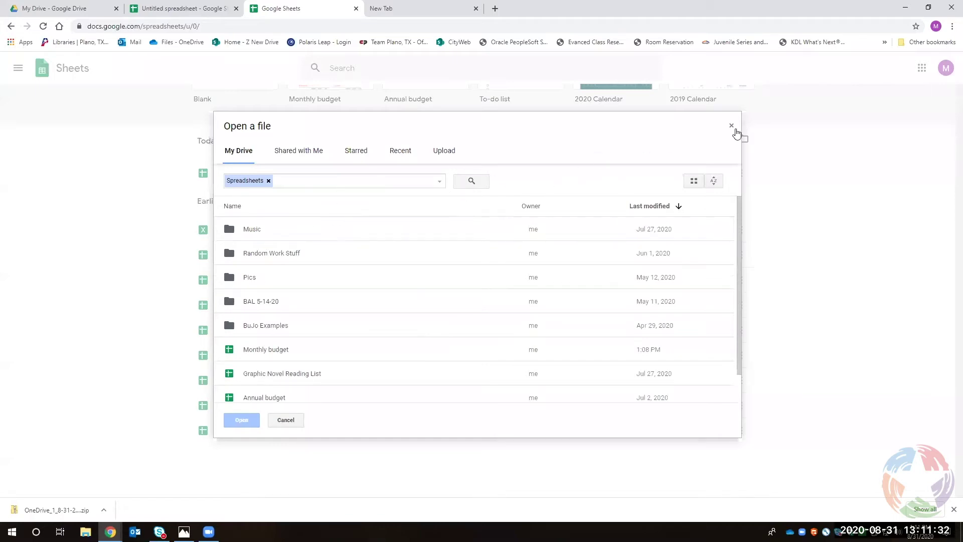
pyautogui.click(732, 126)
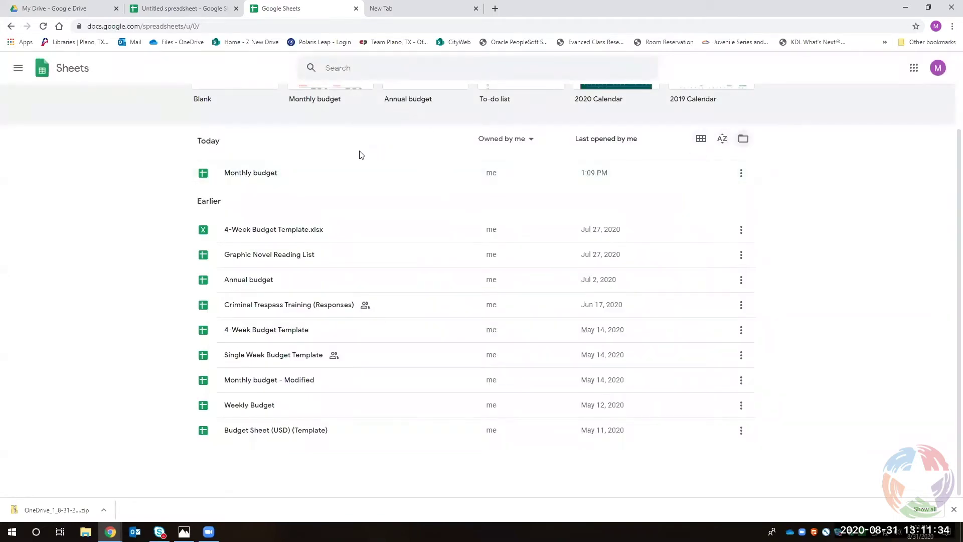
# Step: From My Drive, search with the Spreadsheets type filter to list every spreadsheet
pyautogui.click(64, 14)
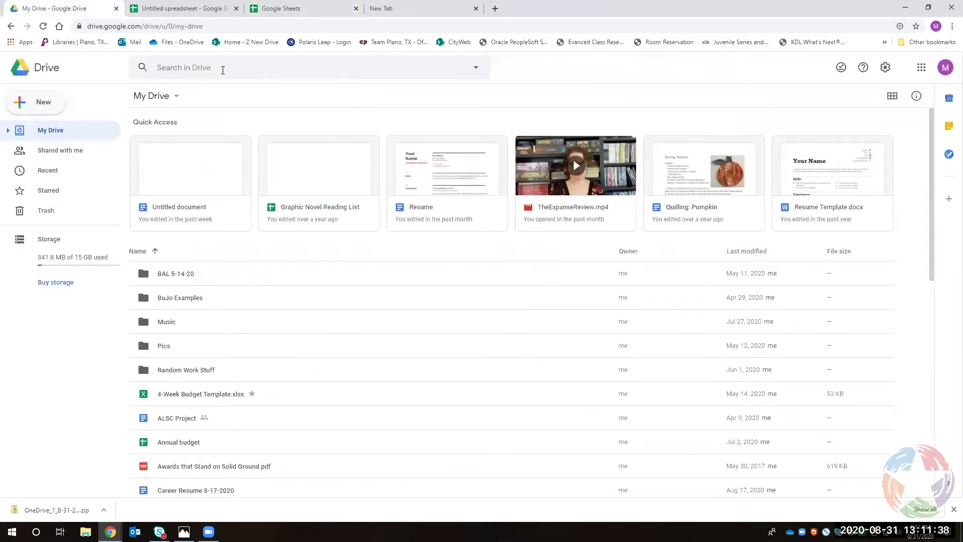
pyautogui.scroll(-1, 275, 369)
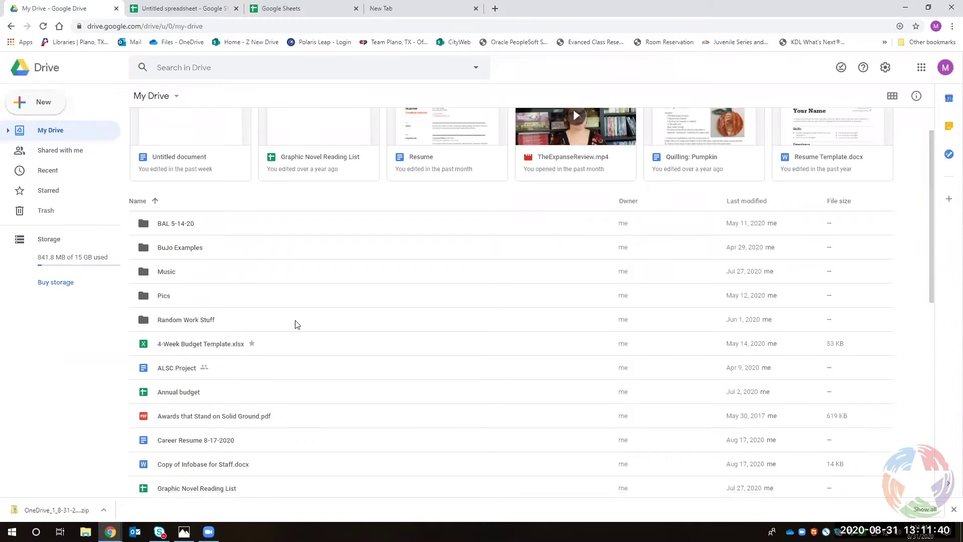
pyautogui.scroll(-1, 218, 351)
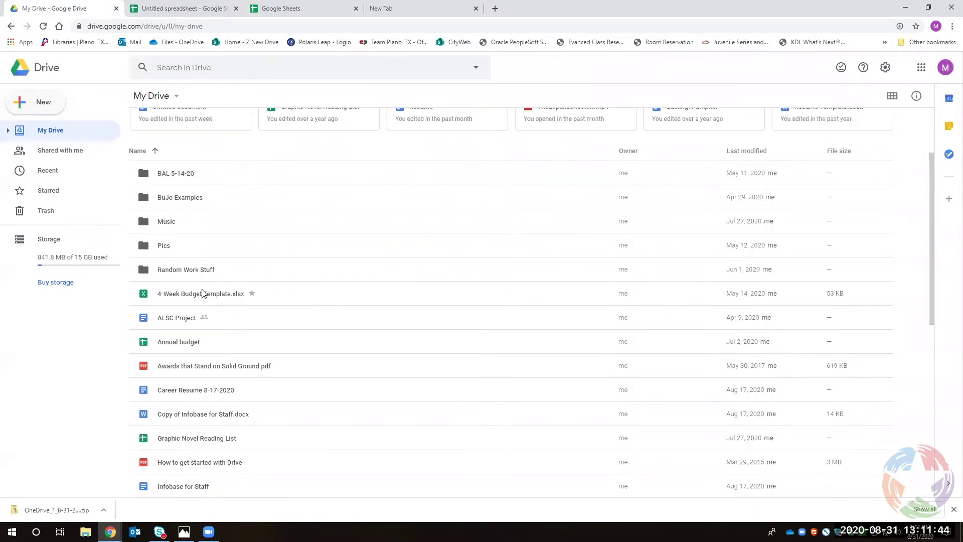
pyautogui.scroll(2, 240, 441)
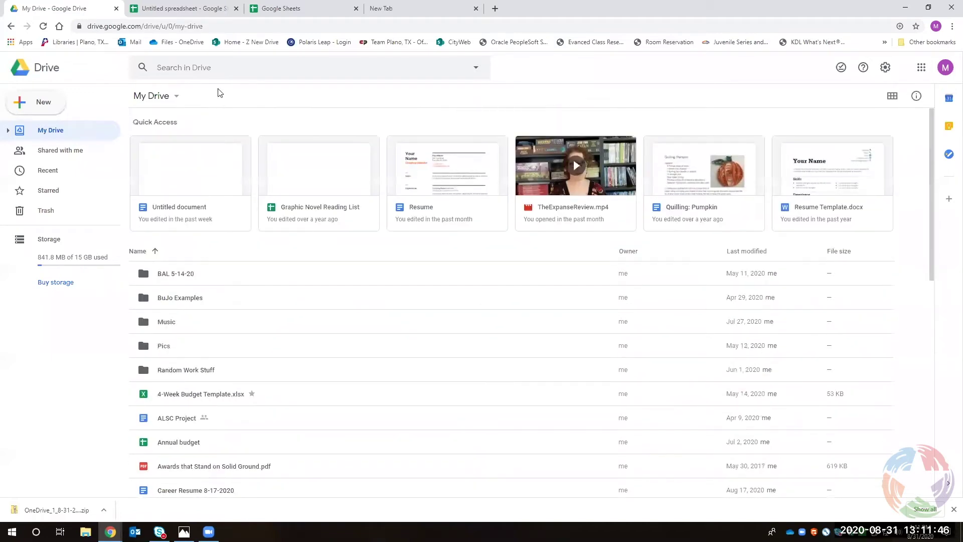
pyautogui.click(211, 70)
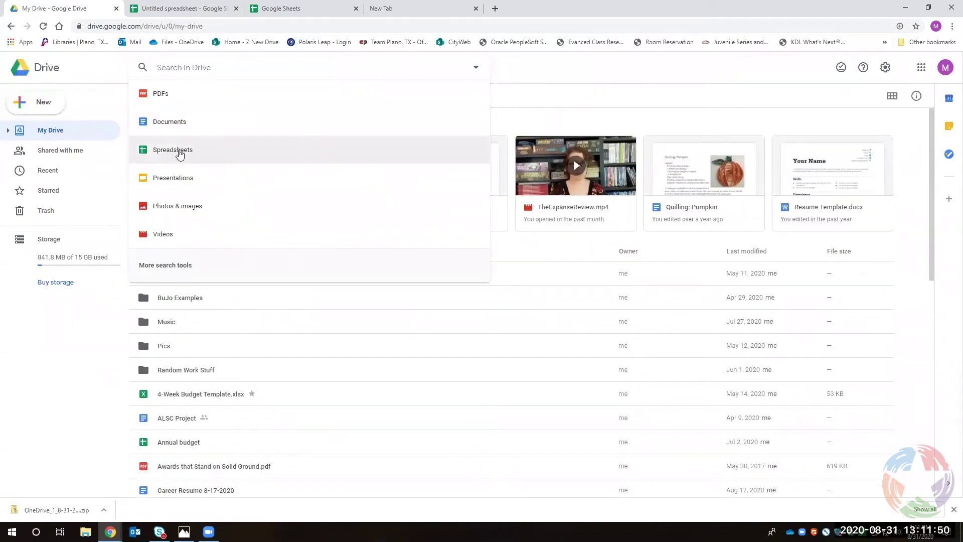
pyautogui.click(180, 155)
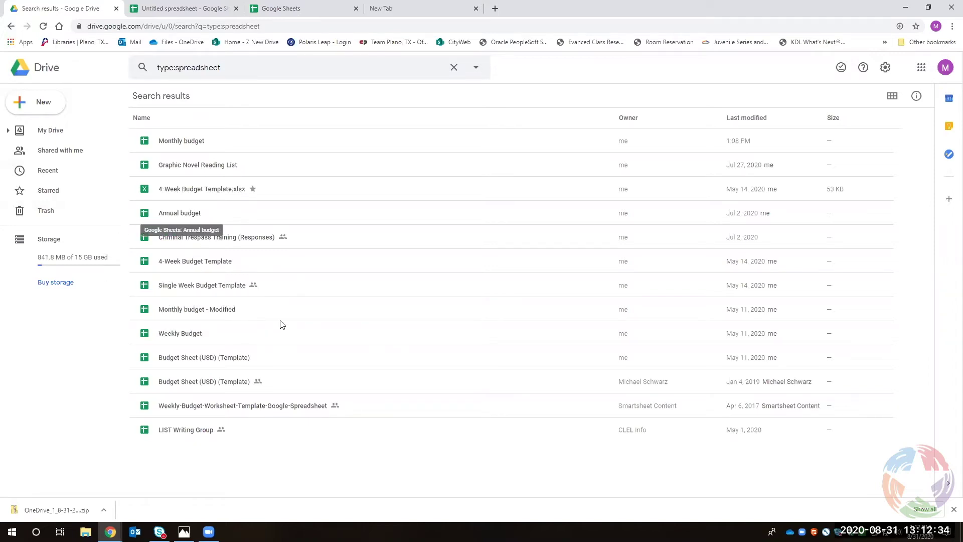
# Step: Go from the blank untitled spreadsheet back to the Google Sheets home file list
pyautogui.click(162, 9)
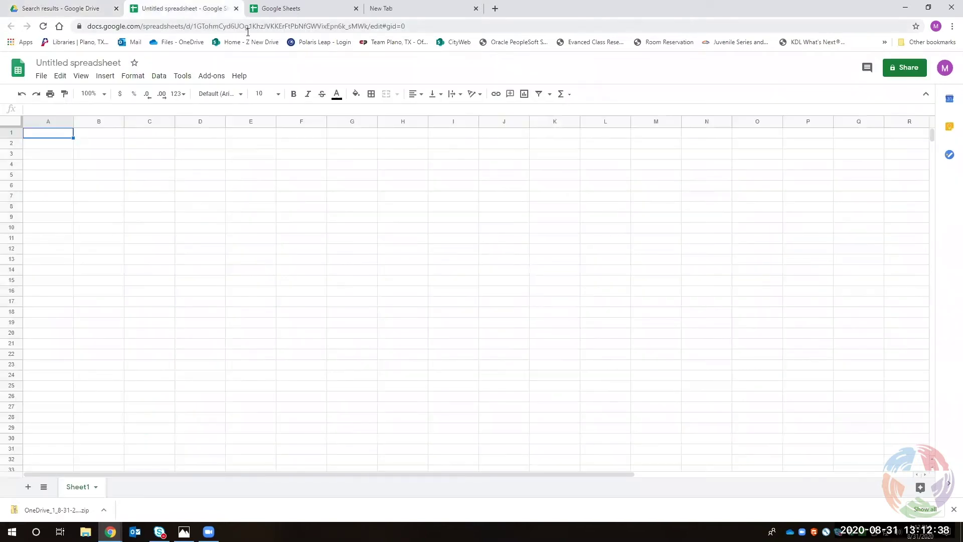
pyautogui.click(299, 10)
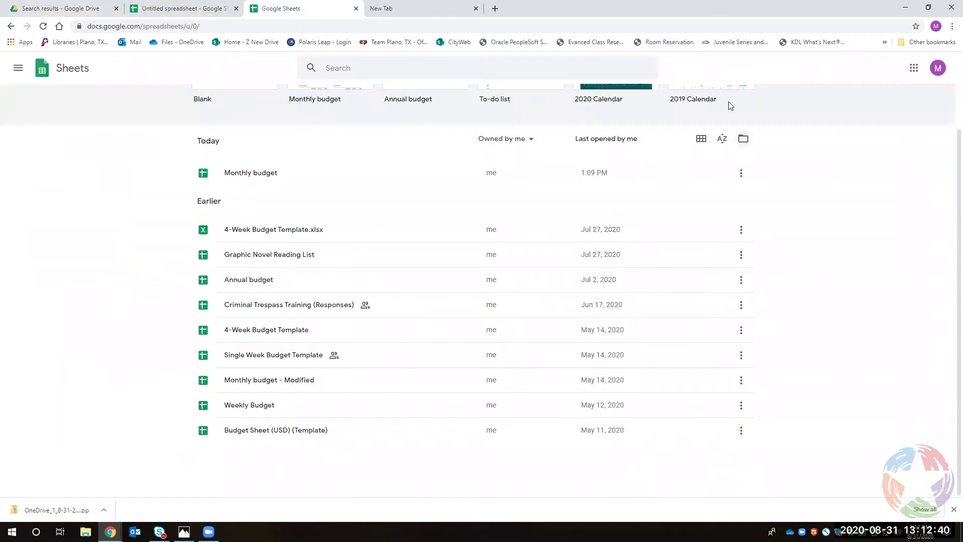
pyautogui.scroll(2, 743, 296)
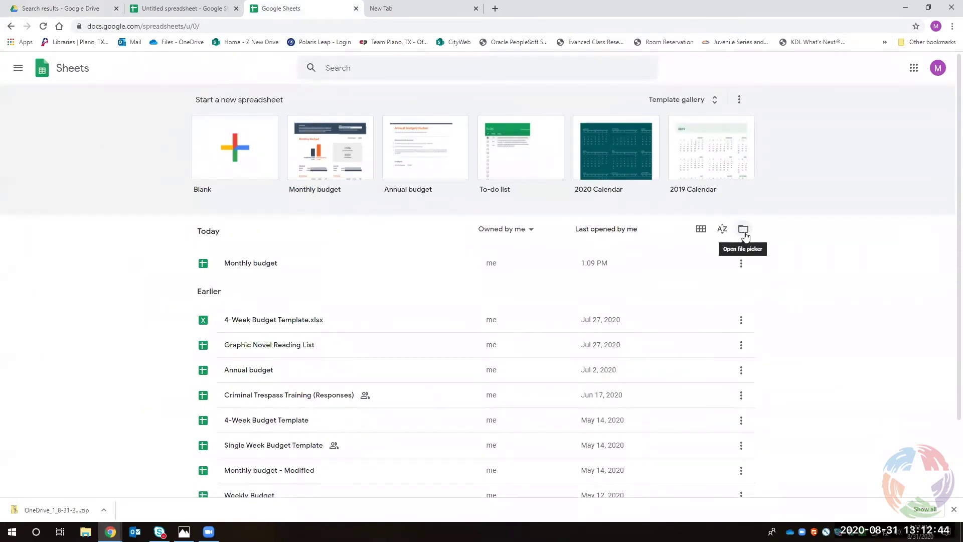
# Step: In Open a file, try Upload, cancel the computer file browser, and close the window
pyautogui.click(743, 230)
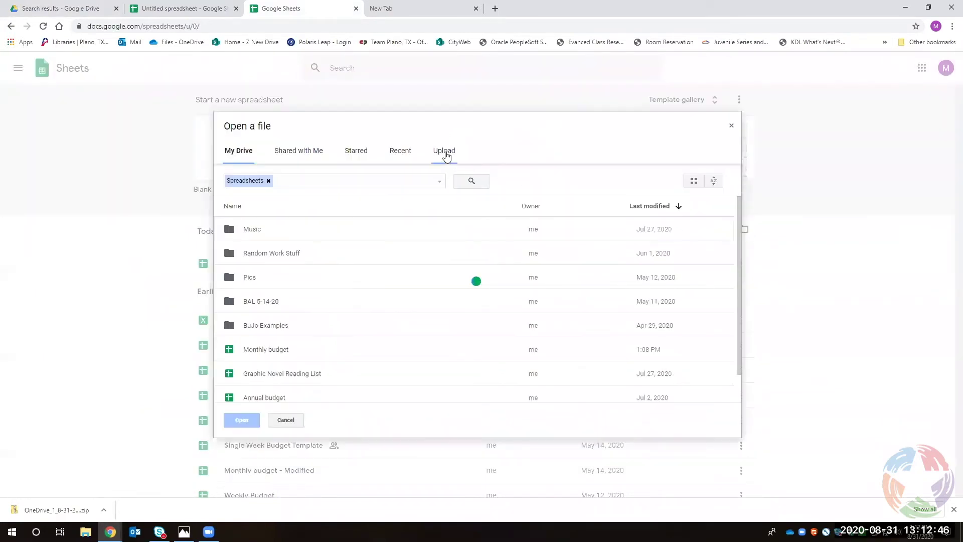
pyautogui.click(444, 151)
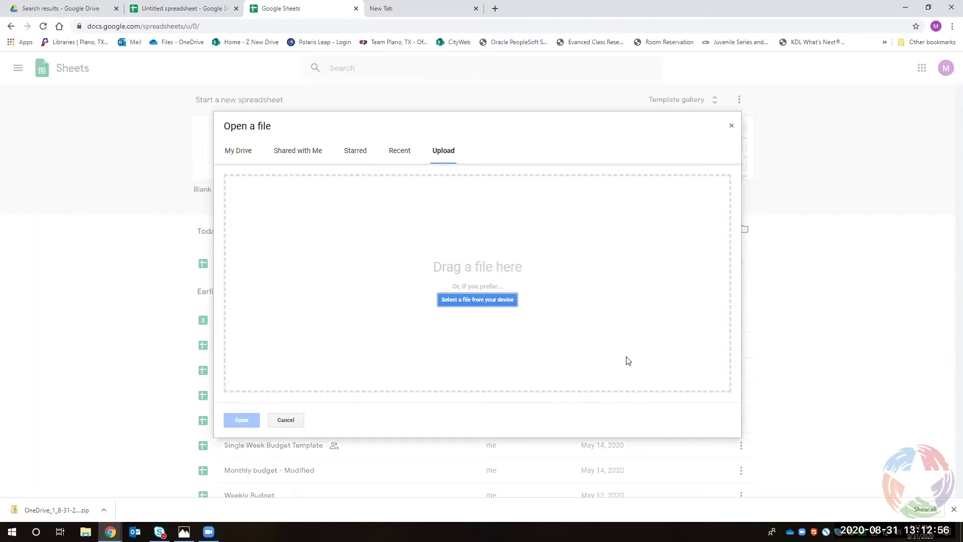
pyautogui.click(491, 300)
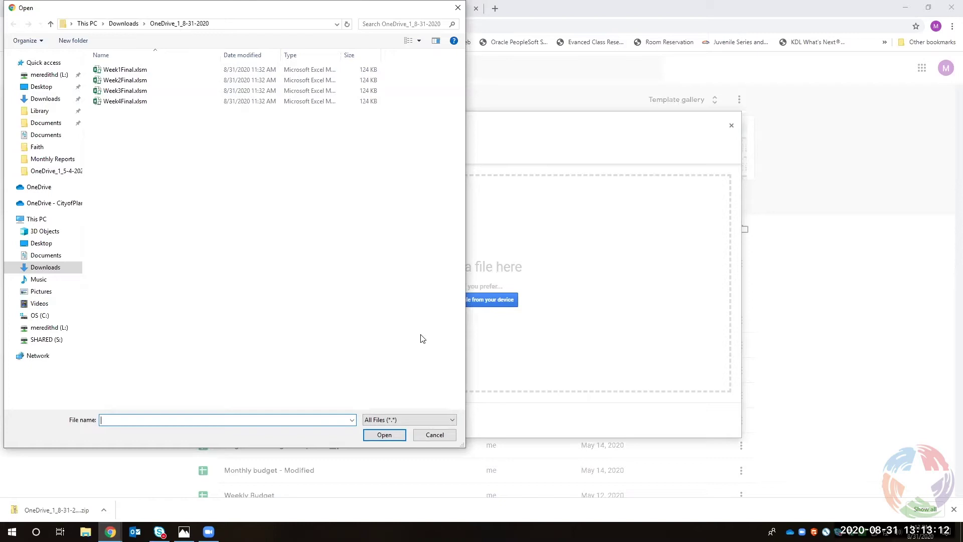
pyautogui.click(434, 435)
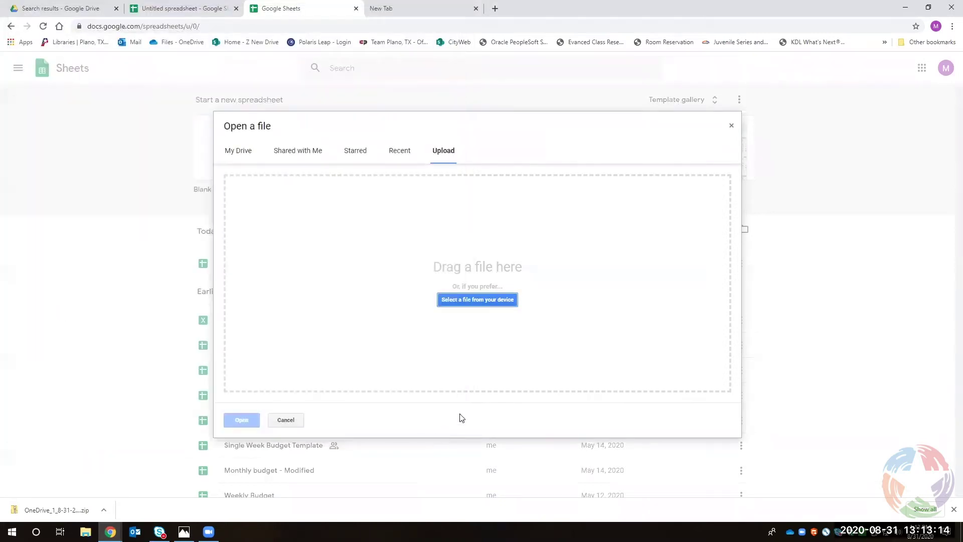
pyautogui.click(731, 126)
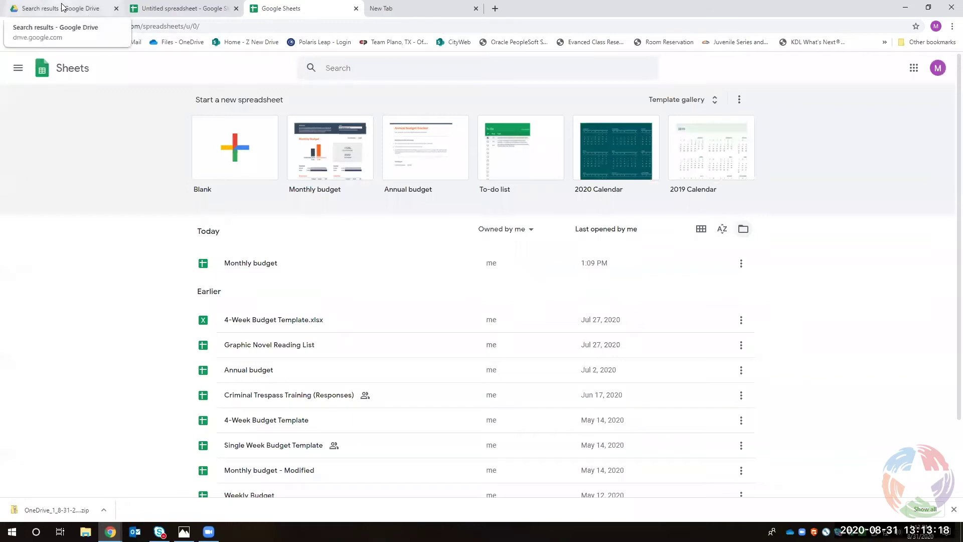
pyautogui.click(64, 8)
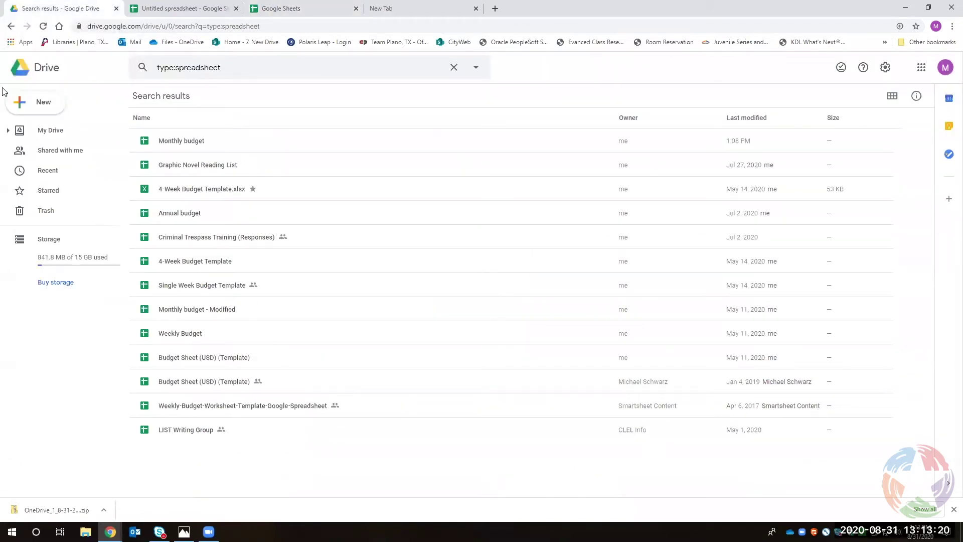
# Step: Upload Week1Final.xlsm from the computer to Drive via New > File upload
pyautogui.click(39, 106)
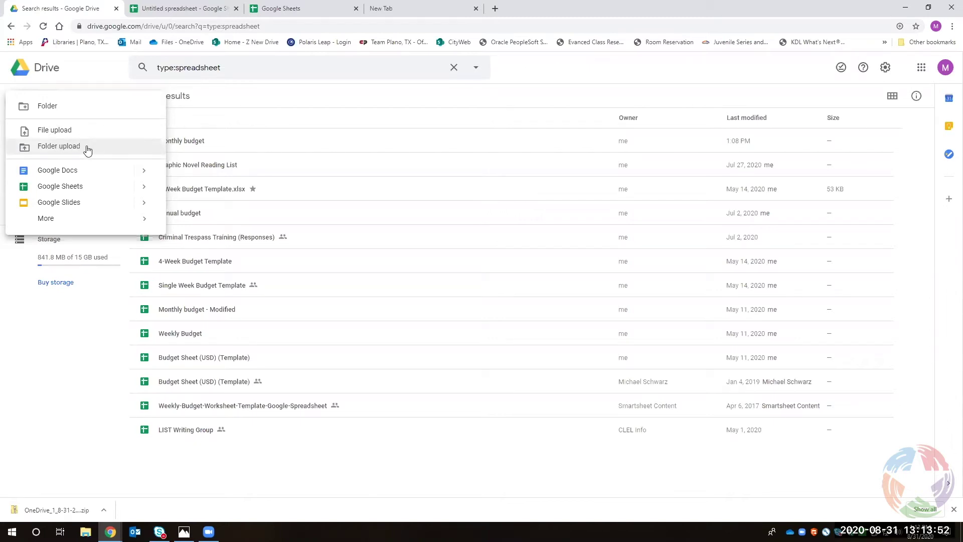
pyautogui.click(48, 132)
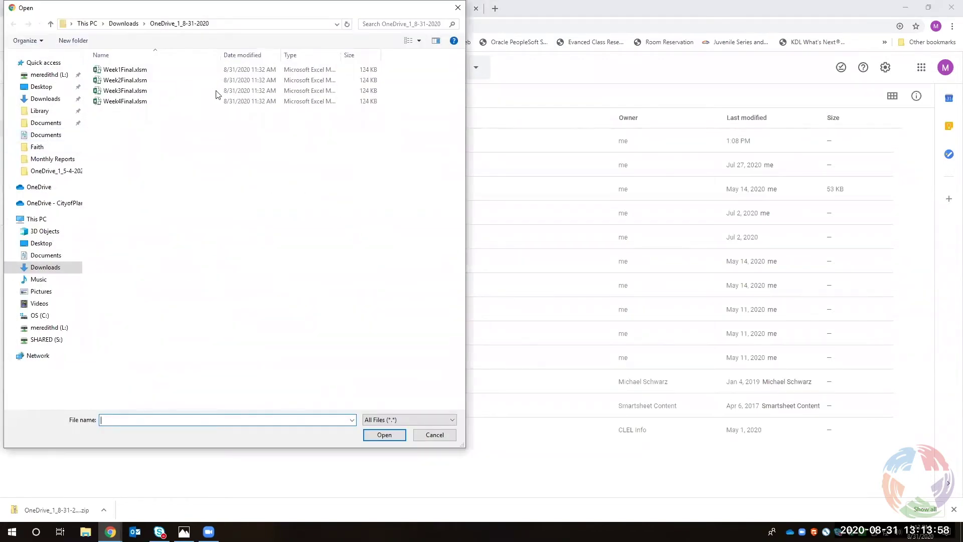
pyautogui.click(149, 72)
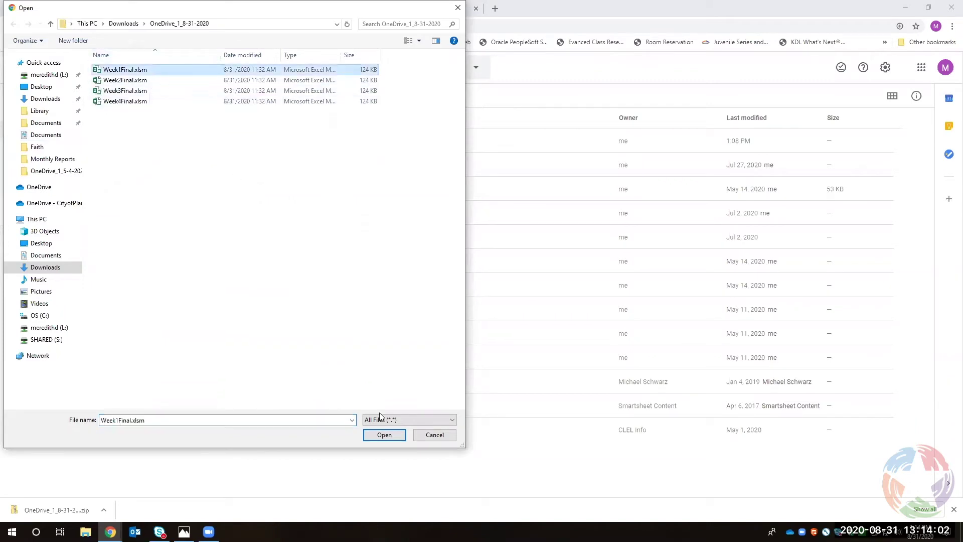
pyautogui.click(384, 435)
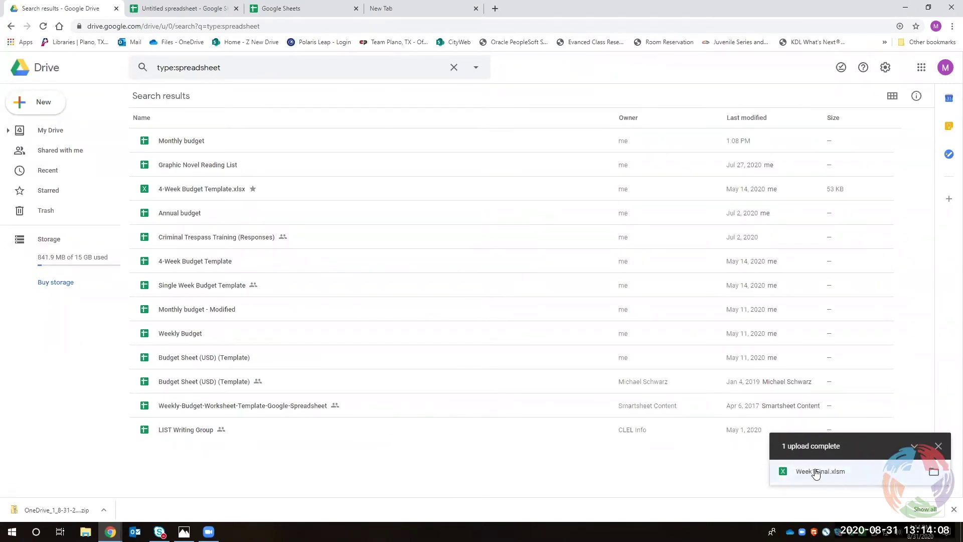
# Step: Preview the uploaded Week1Final.xlsm and open it with Google Sheets
pyautogui.click(826, 474)
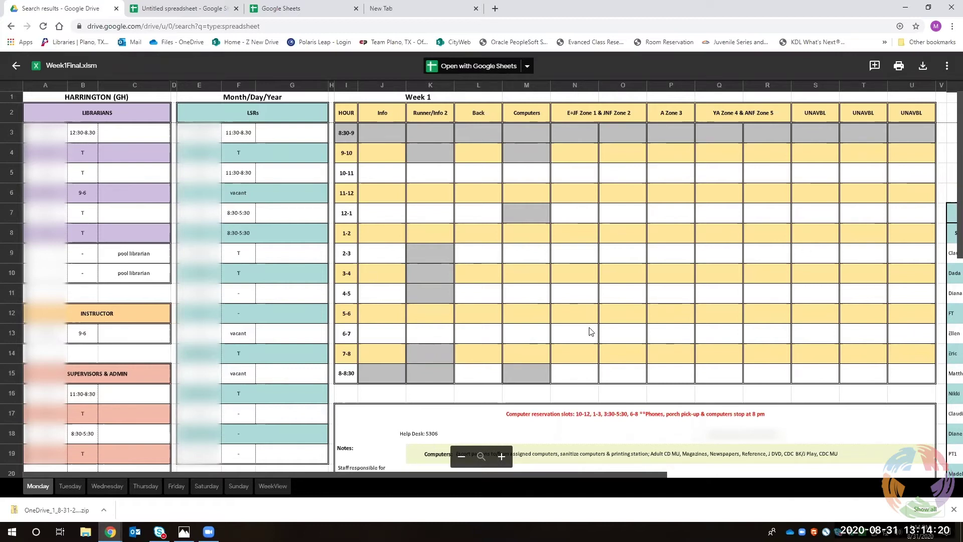
pyautogui.click(471, 70)
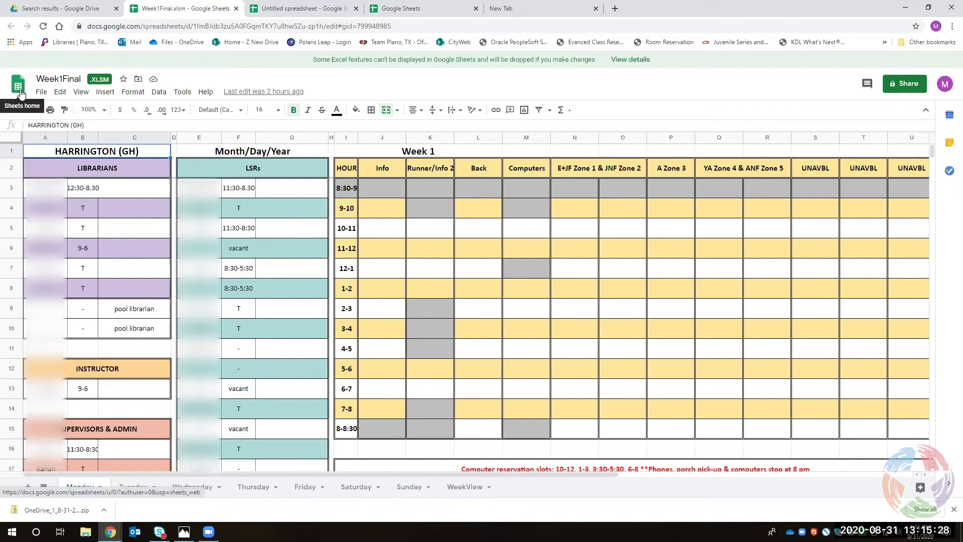
# Step: Use File > Save as Google Sheets to create a converted Week1Final copy, then return to Drive
pyautogui.click(42, 95)
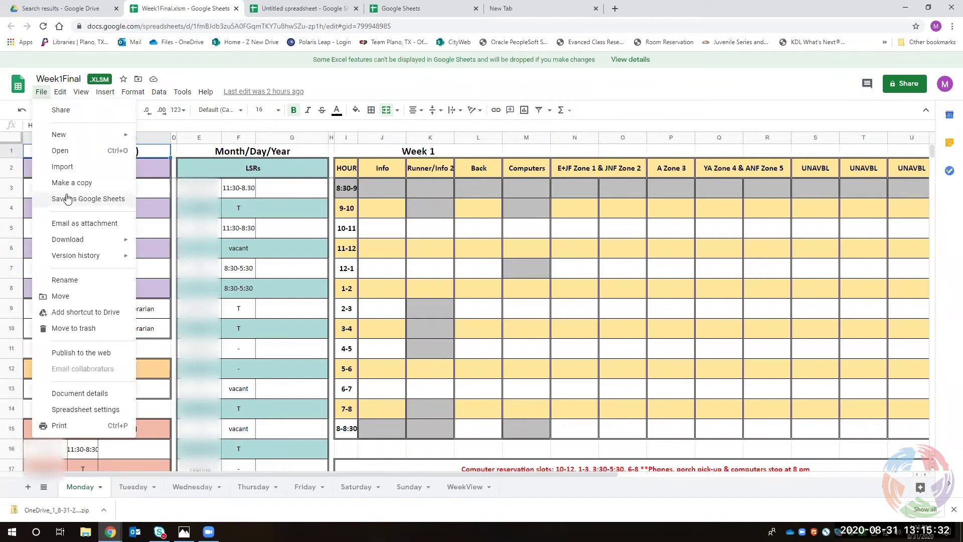
pyautogui.click(95, 200)
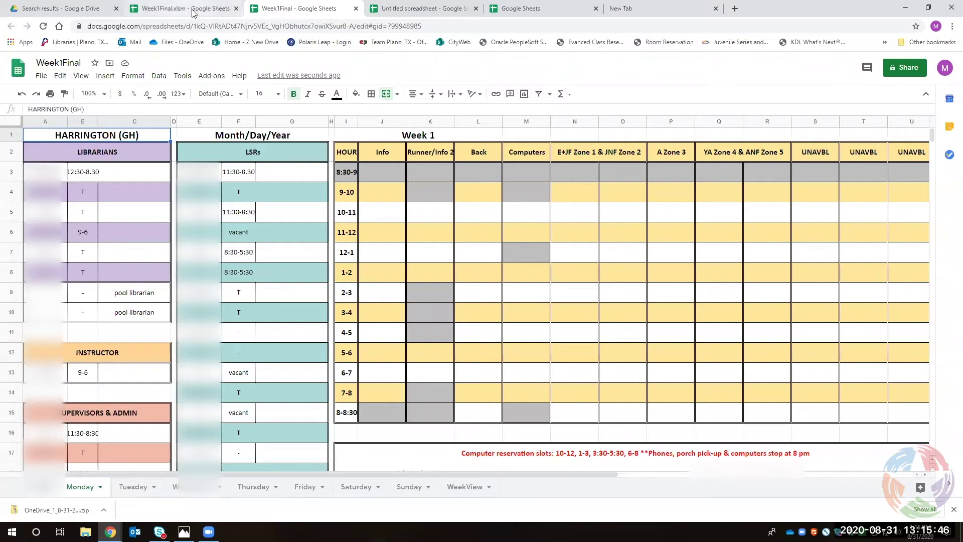
pyautogui.click(31, 6)
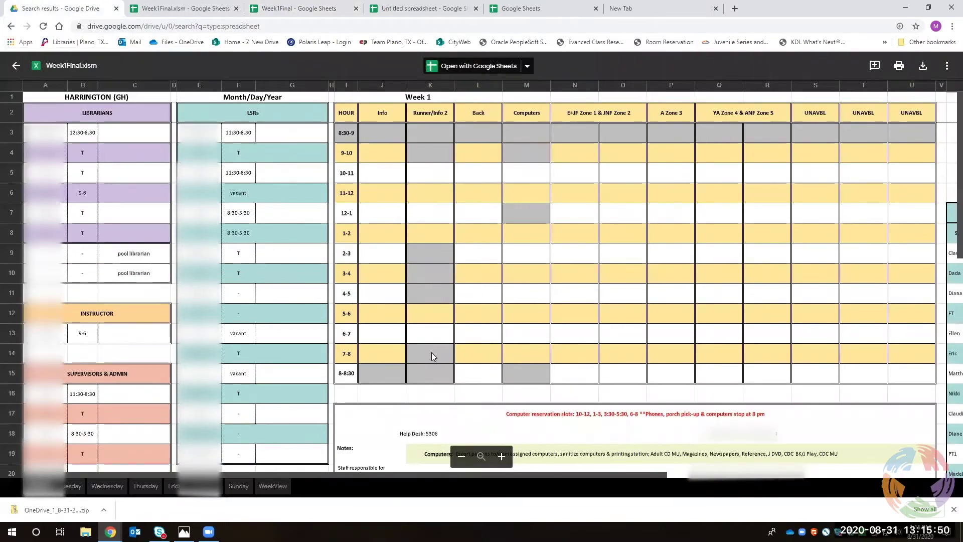
# Step: Close the Week1Final.xlsm preview, clear the search, and rerun the Spreadsheets type search
pyautogui.click(16, 65)
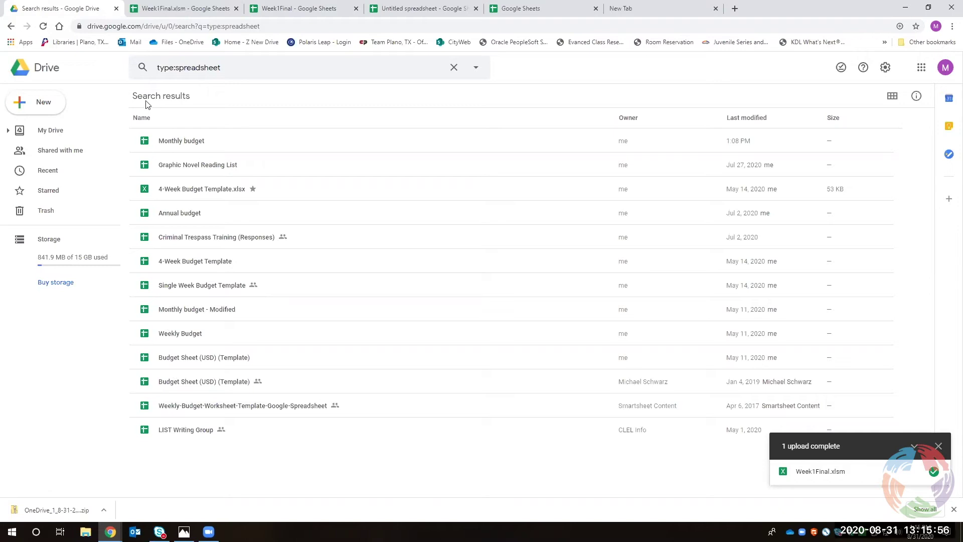
pyautogui.click(329, 69)
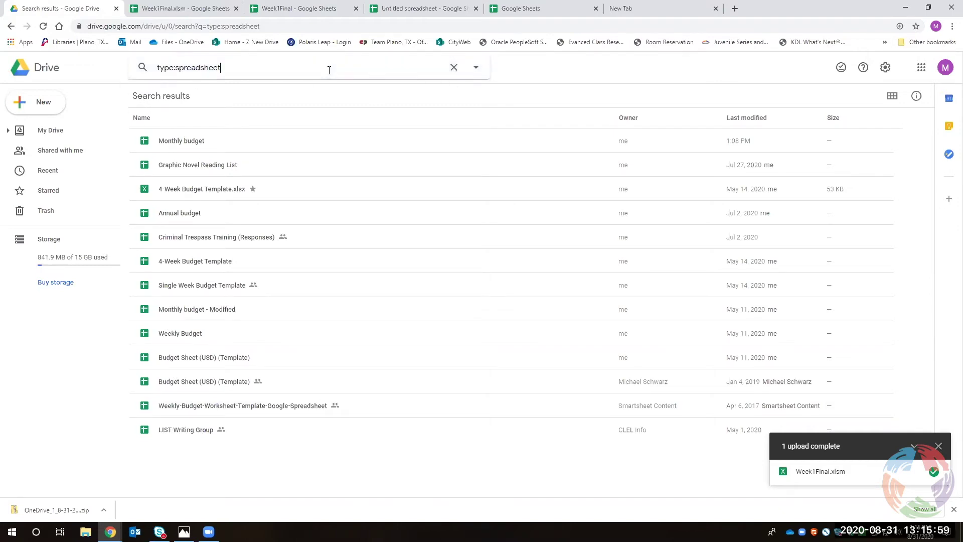
pyautogui.click(454, 67)
pyautogui.click(221, 157)
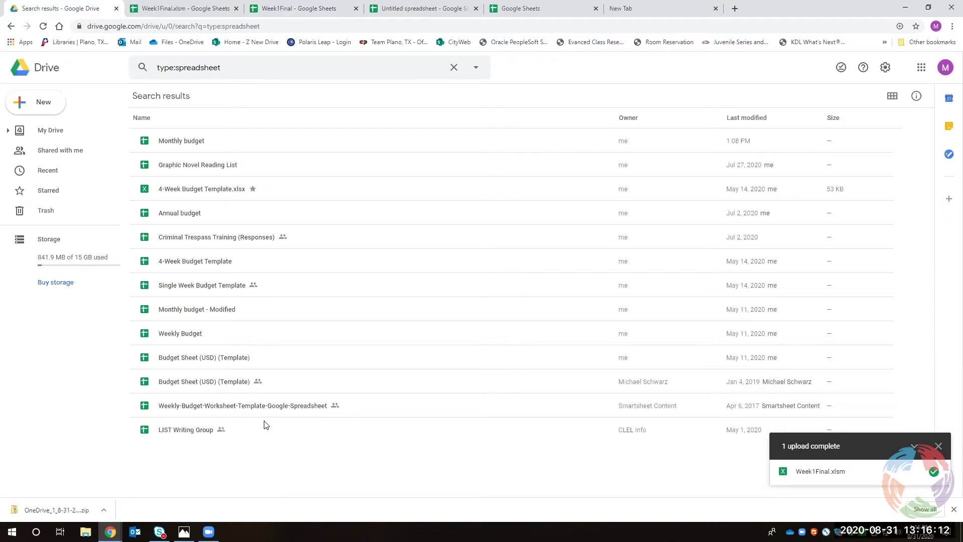
# Step: Go to My Drive, then Recent, where Week1Final and Week1Final.xlsm appear under Today
pyautogui.click(54, 133)
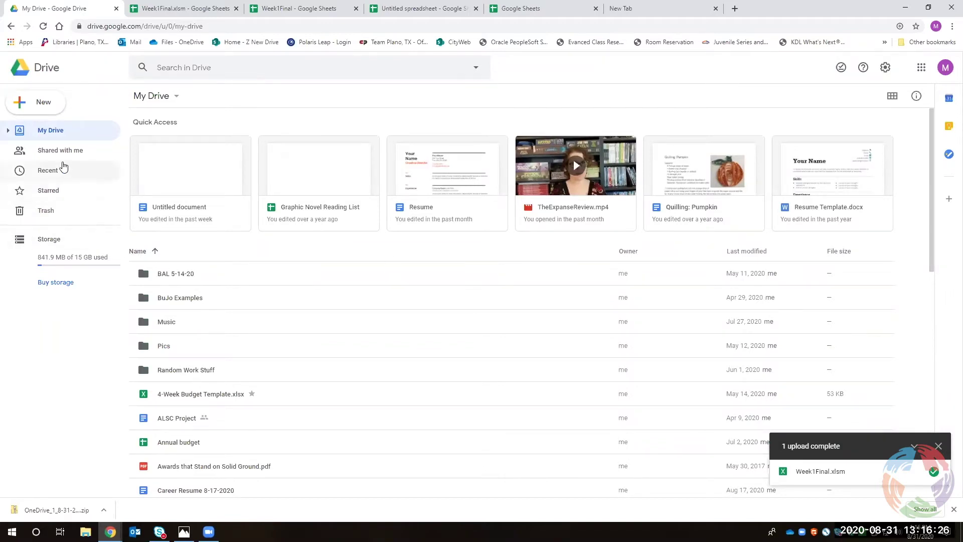
pyautogui.click(57, 171)
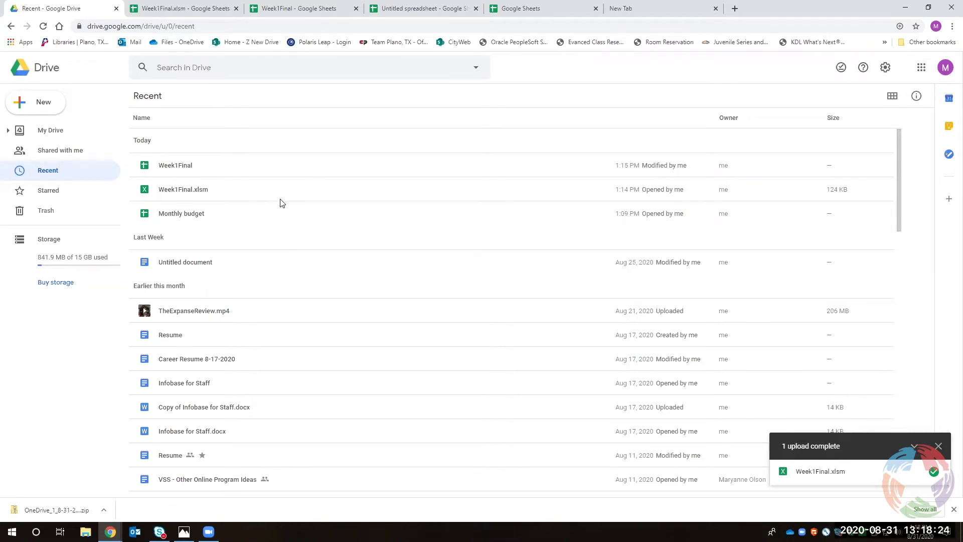
# Step: On the Sheets home list, remove the converted Week1Final, then undo the removal
pyautogui.click(199, 9)
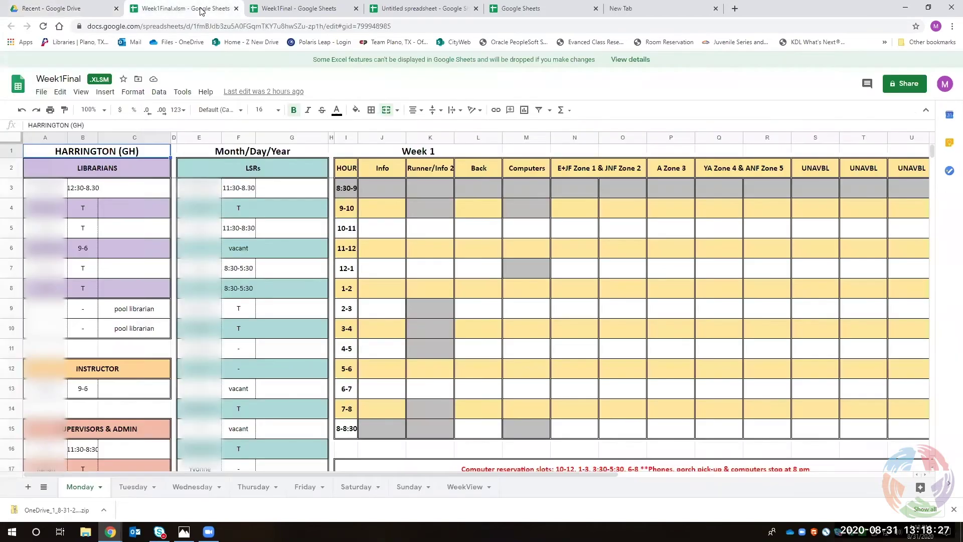
pyautogui.click(54, 10)
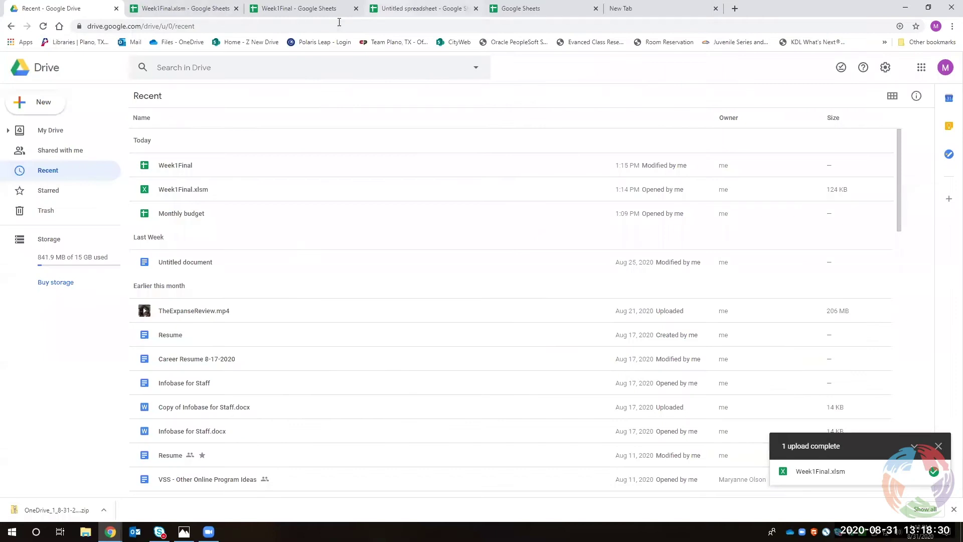
pyautogui.hotkey('ctrl', '4')
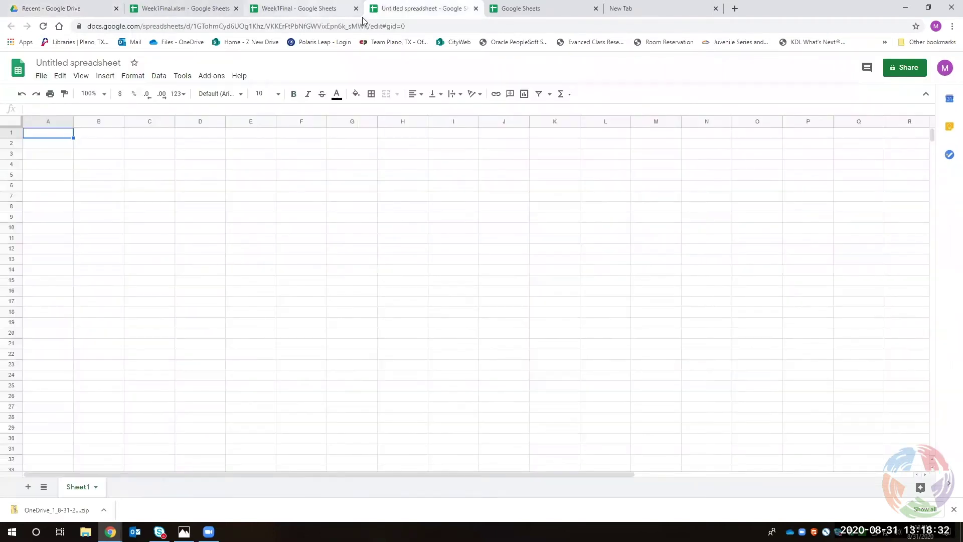
pyautogui.click(561, 11)
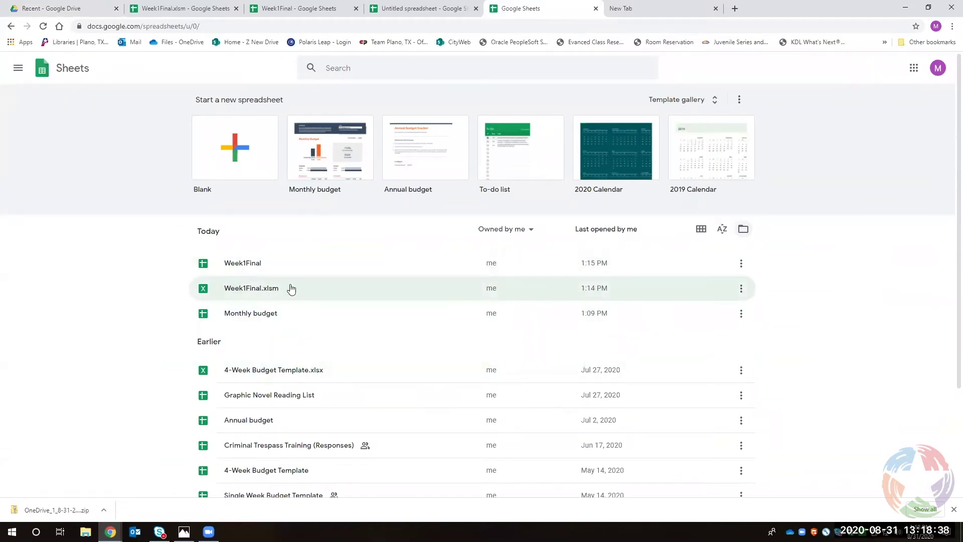
pyautogui.click(740, 263)
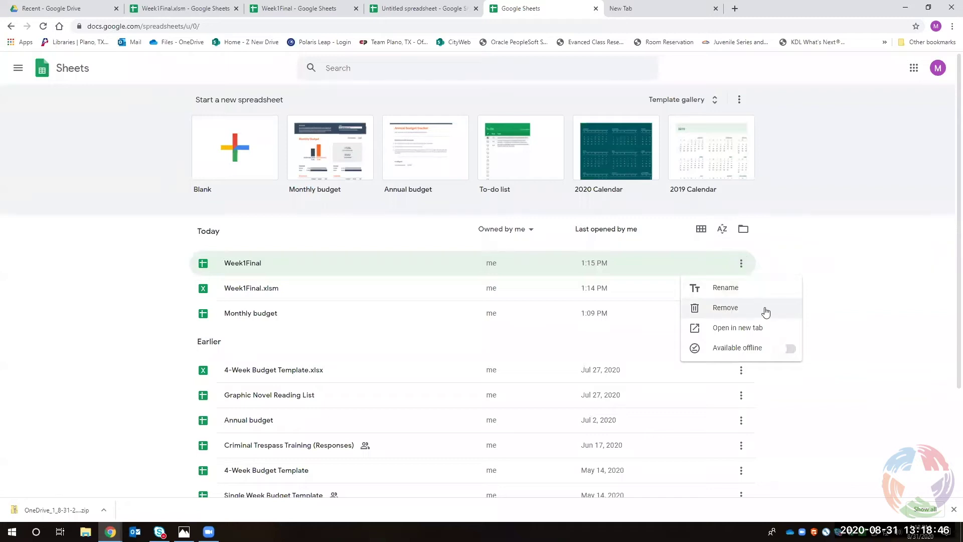
pyautogui.click(782, 308)
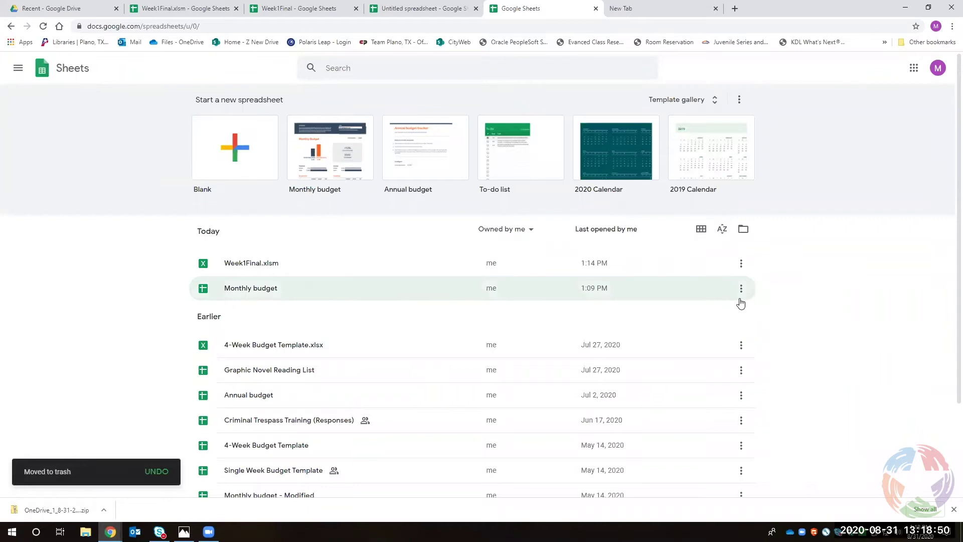
pyautogui.click(159, 472)
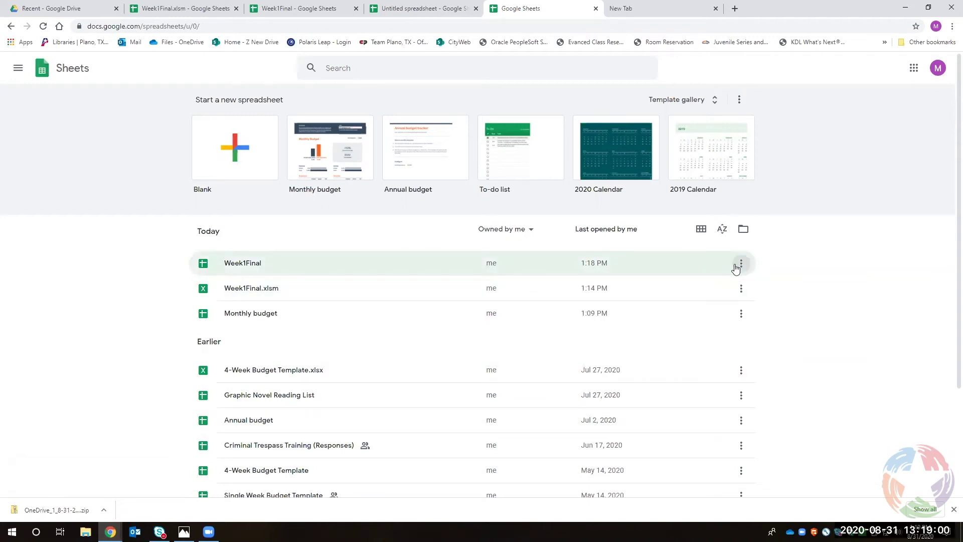
# Step: Remove both Week1Final and Week1Final.xlsm to the trash from the Sheets home list
pyautogui.click(741, 263)
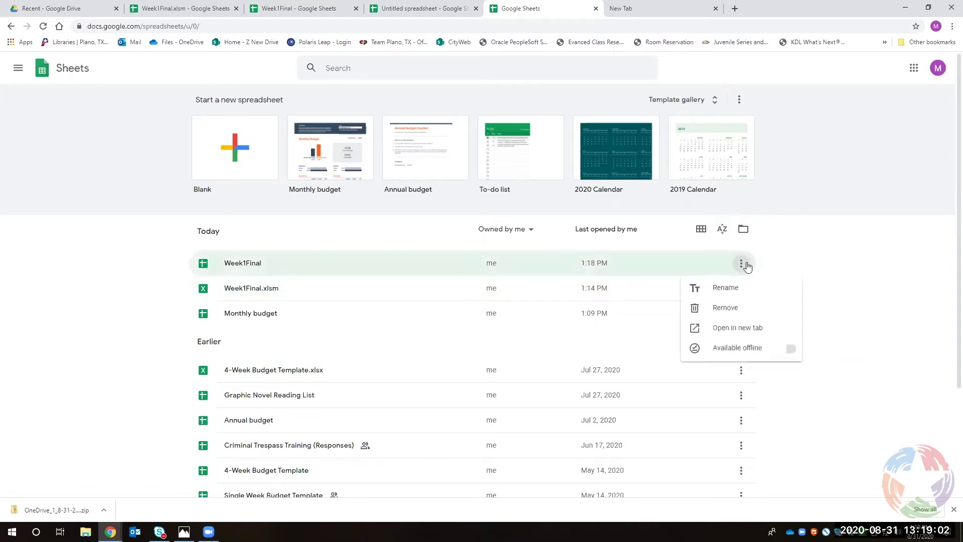
pyautogui.click(733, 308)
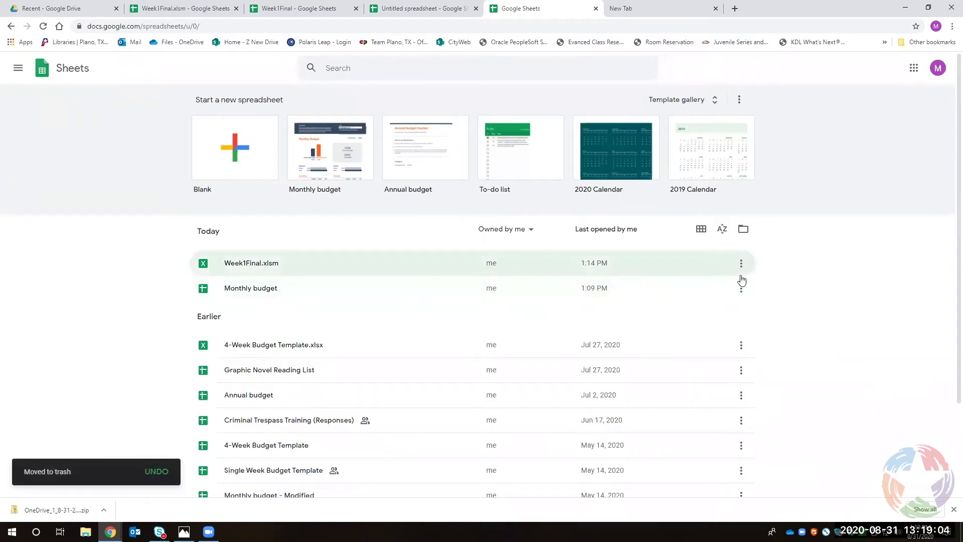
pyautogui.click(741, 262)
pyautogui.click(732, 308)
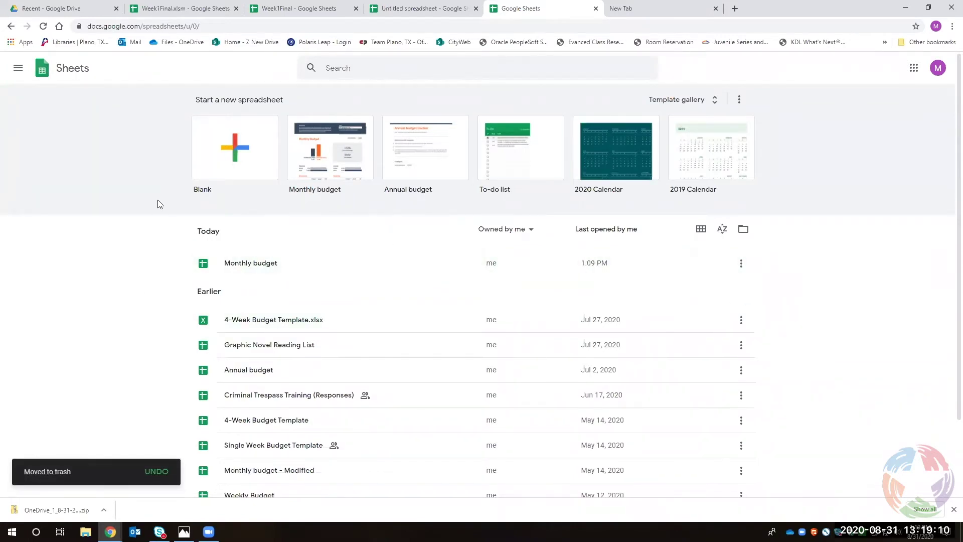
pyautogui.click(81, 9)
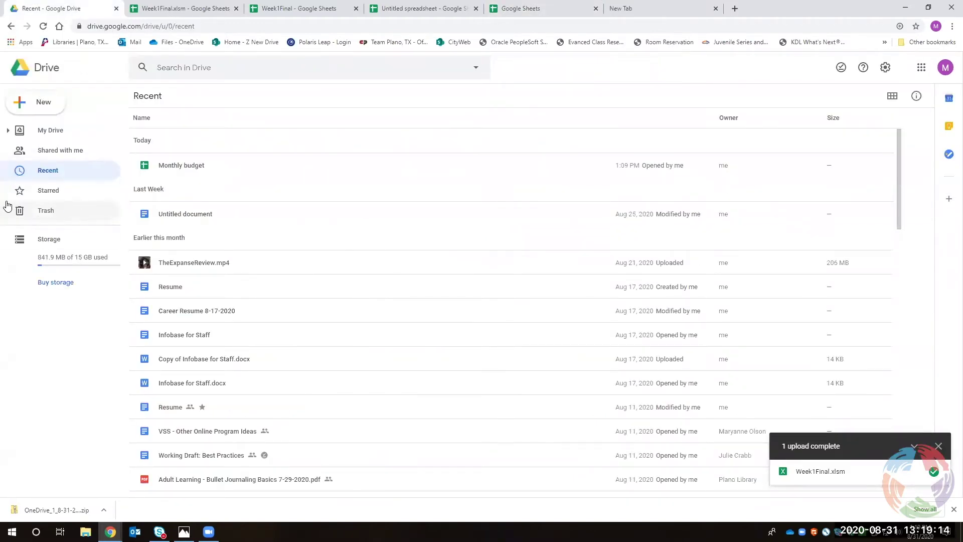
# Step: Open Drive's Trash and check its header menu's Empty trash option without emptying it
pyautogui.click(39, 212)
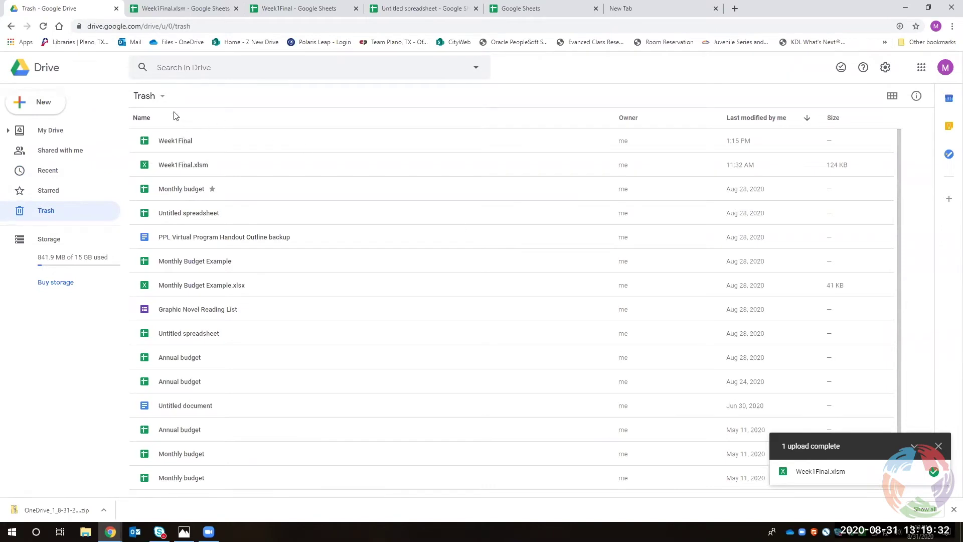
pyautogui.scroll(-2, 330, 206)
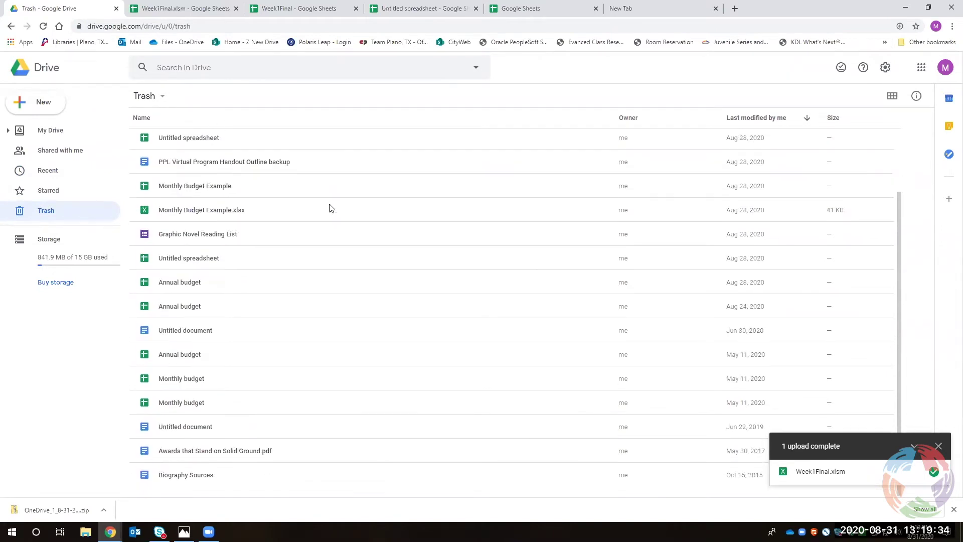
pyautogui.scroll(2, 330, 209)
pyautogui.click(161, 100)
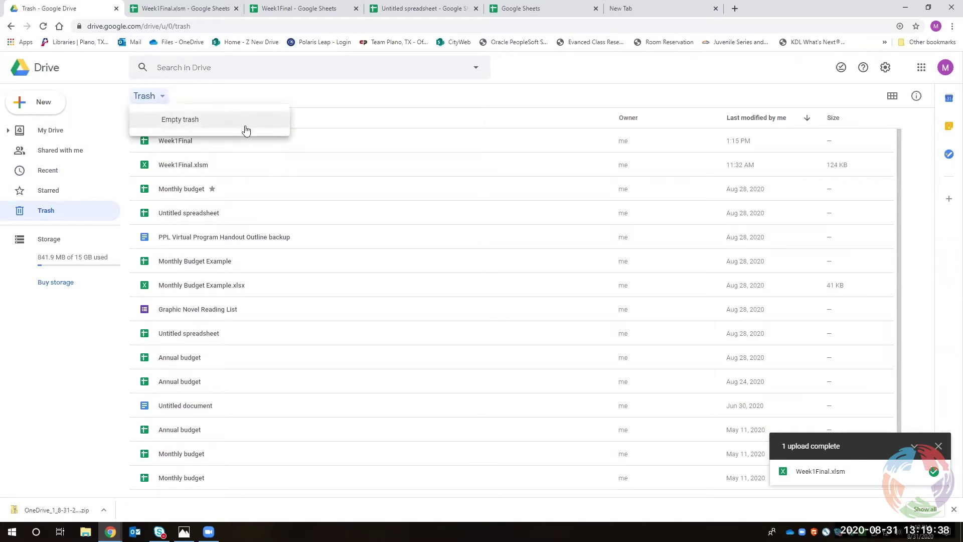
pyautogui.click(163, 98)
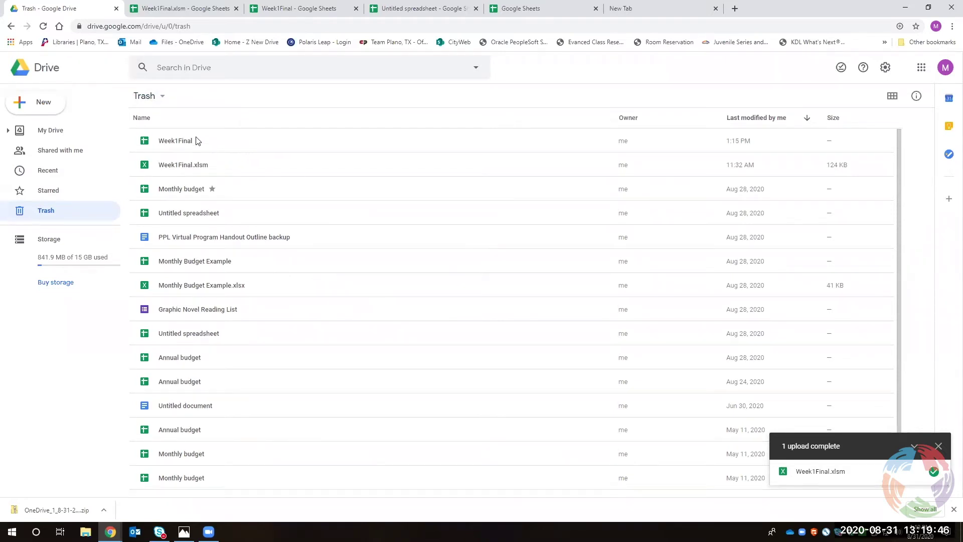
# Step: Show Restore/Delete forever for trashed Week1Final, then go to its open spreadsheet's trash notice
pyautogui.rightClick(522, 141)
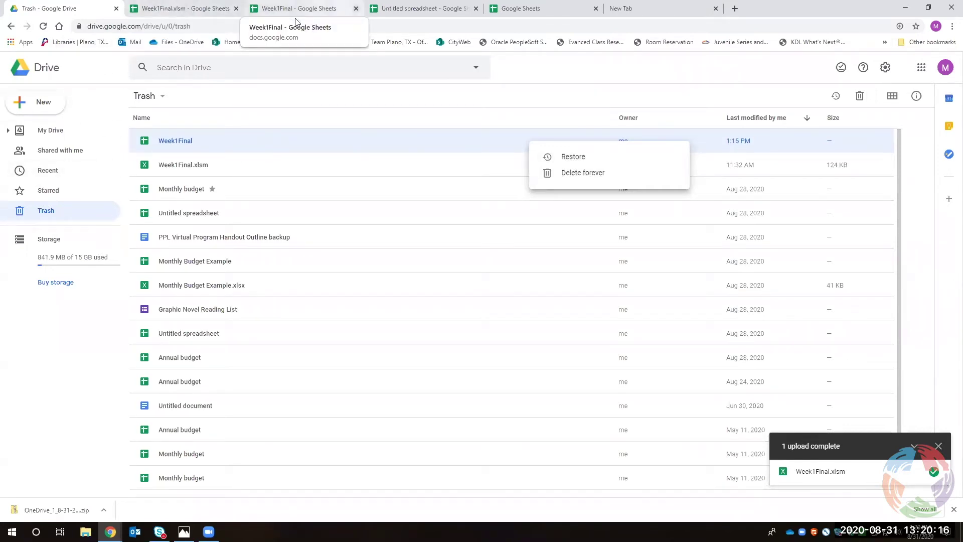
pyautogui.click(421, 8)
pyautogui.click(295, 10)
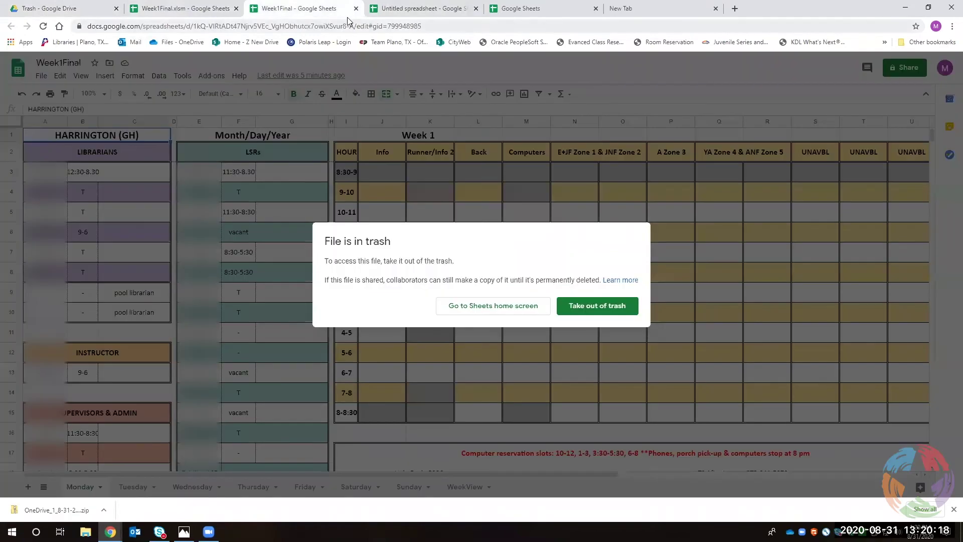
# Step: Close the trashed Week1Final spreadsheet and leave Week1Final.xlsm for the Sheets home screen
pyautogui.hotkey('ctrl', 'w')
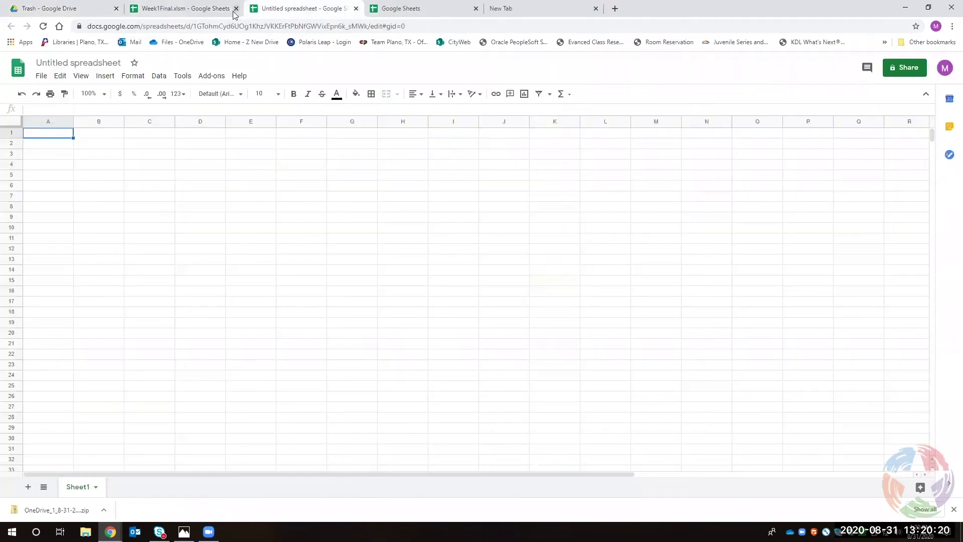
pyautogui.click(182, 13)
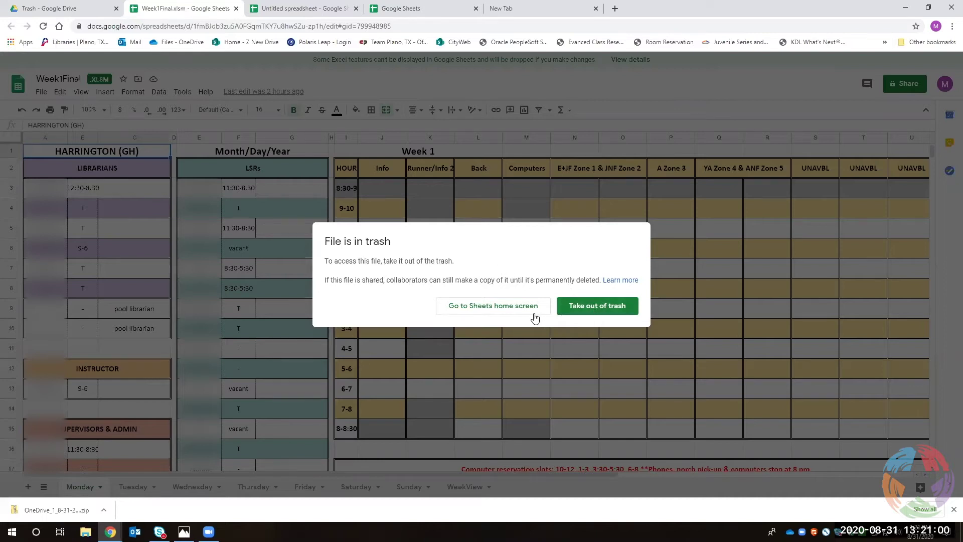
pyautogui.click(493, 307)
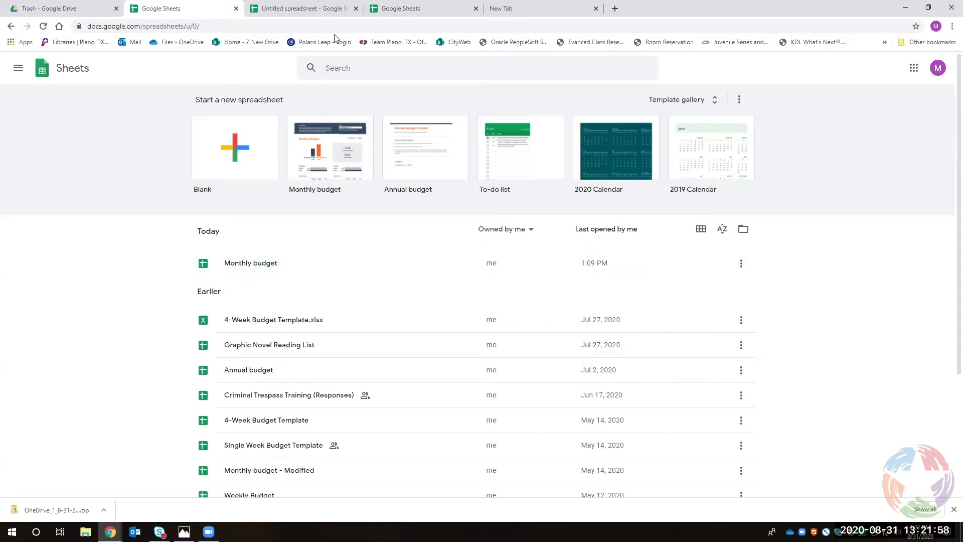
# Step: Bring up the blank Untitled spreadsheet with its empty Sheet1
pyautogui.click(304, 17)
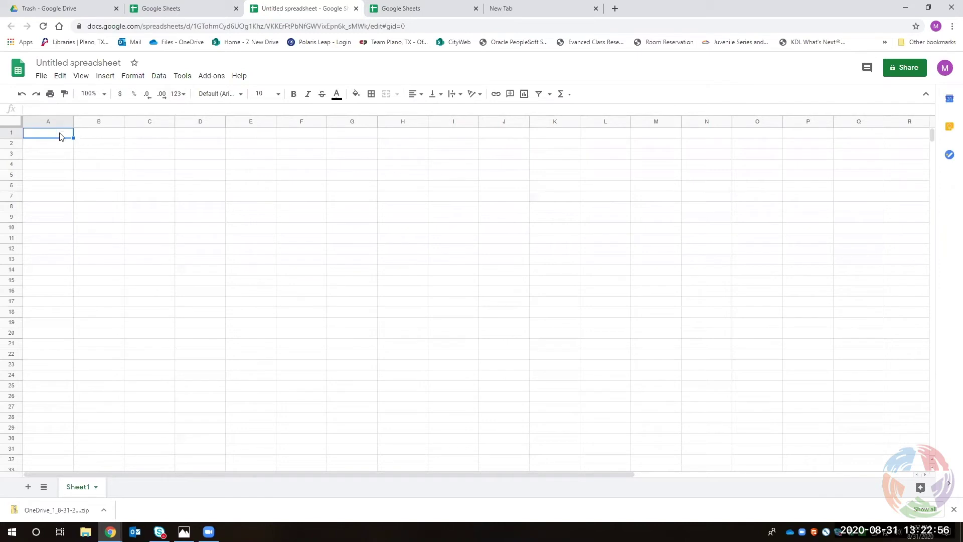
pyautogui.click(79, 147)
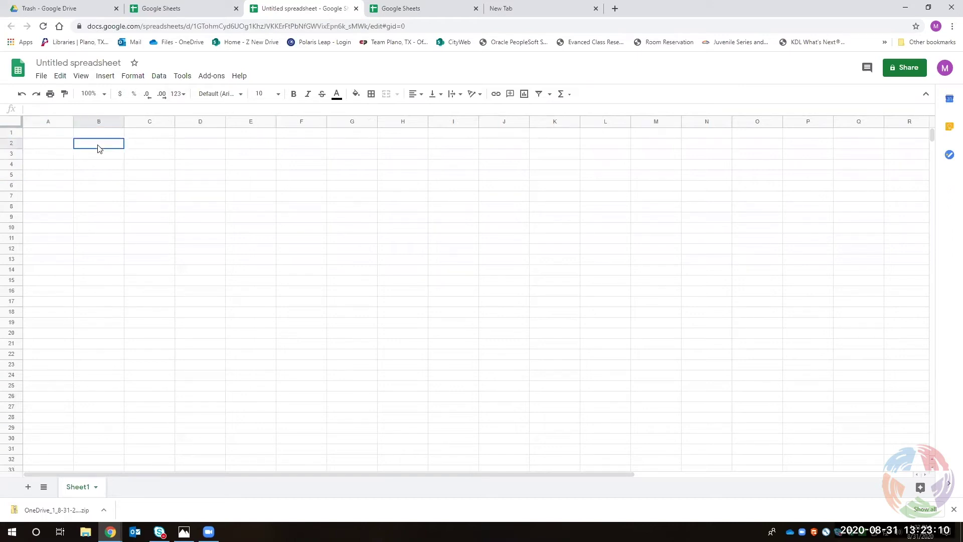
pyautogui.moveTo(44, 134); pyautogui.dragTo(502, 407)
pyautogui.click(221, 198)
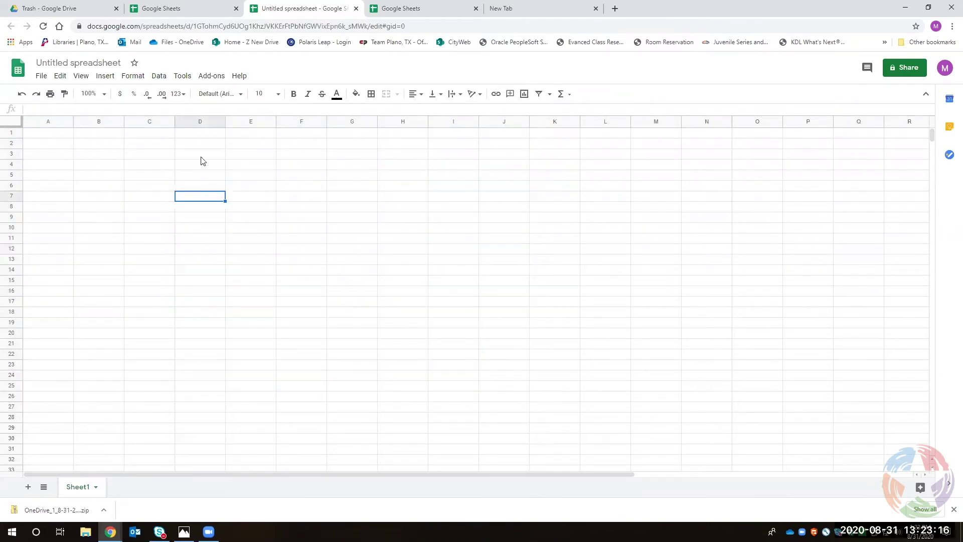
pyautogui.click(281, 242)
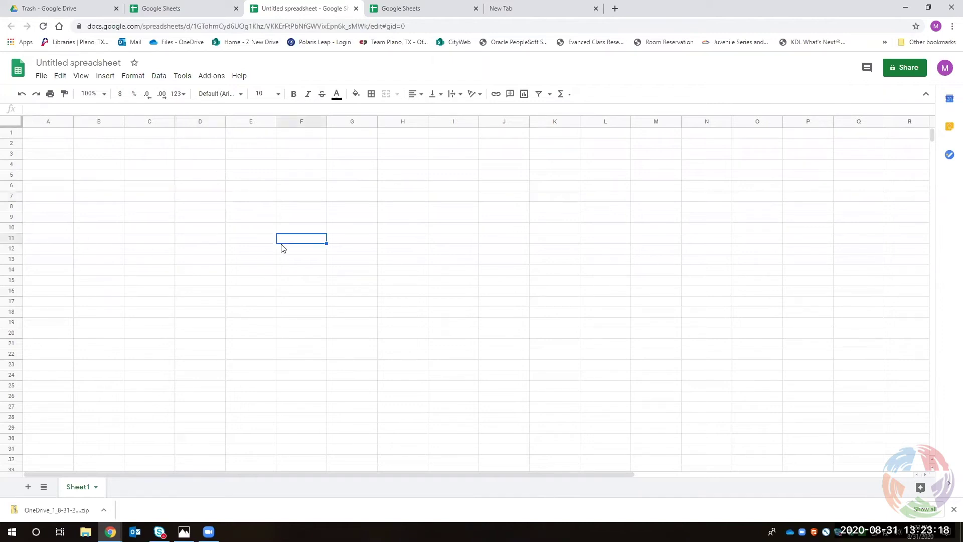
pyautogui.click(172, 176)
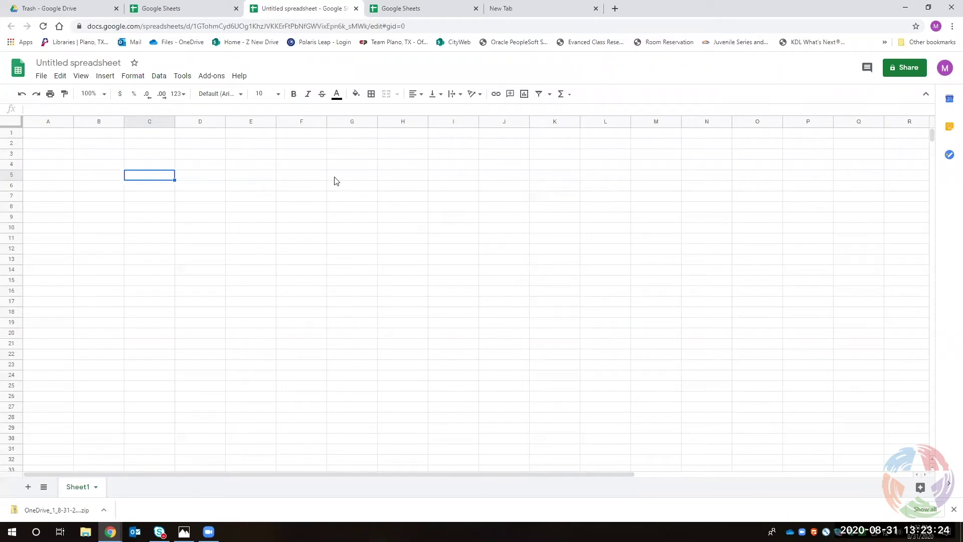
pyautogui.click(270, 209)
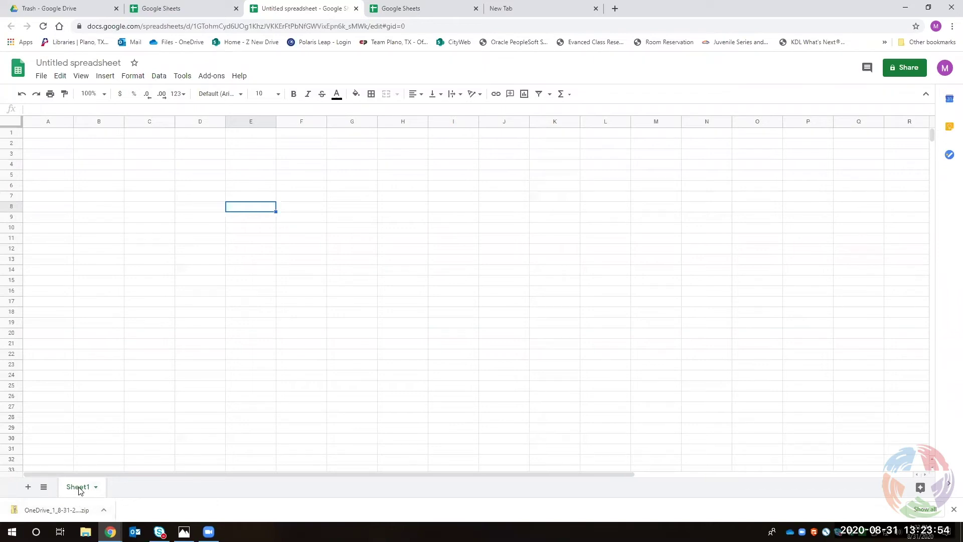
# Step: Add Sheet2 and Sheet3 beside Sheet1, then check and close the All Sheets list
pyautogui.click(28, 488)
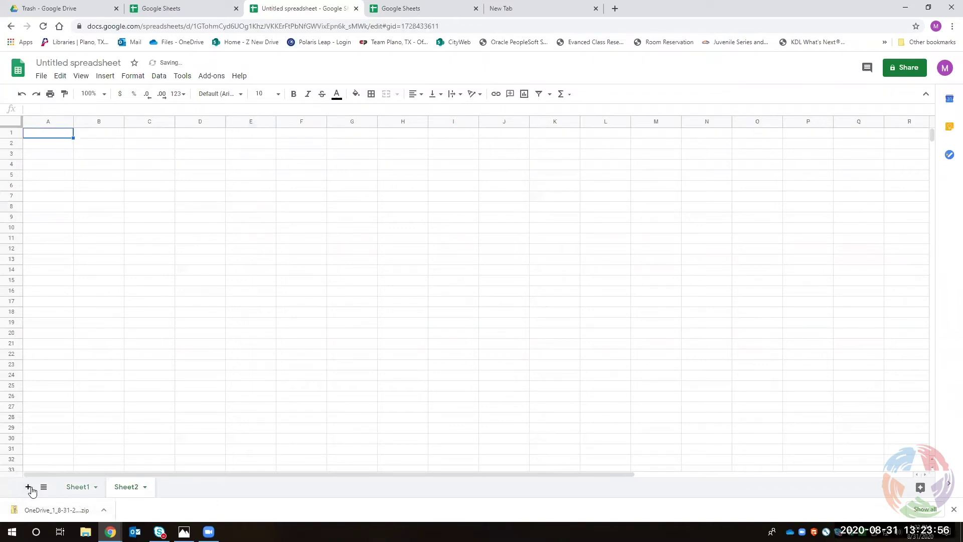
pyautogui.click(29, 487)
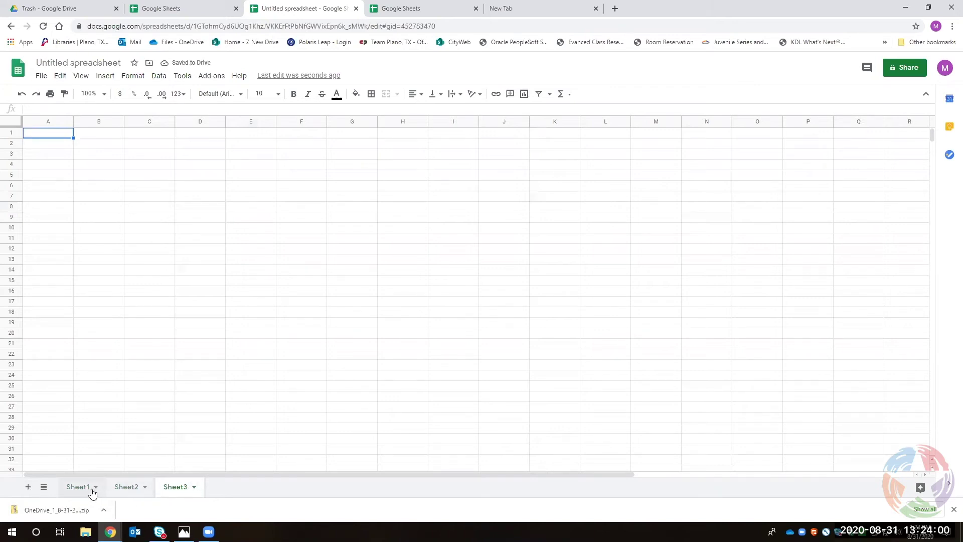
pyautogui.click(44, 487)
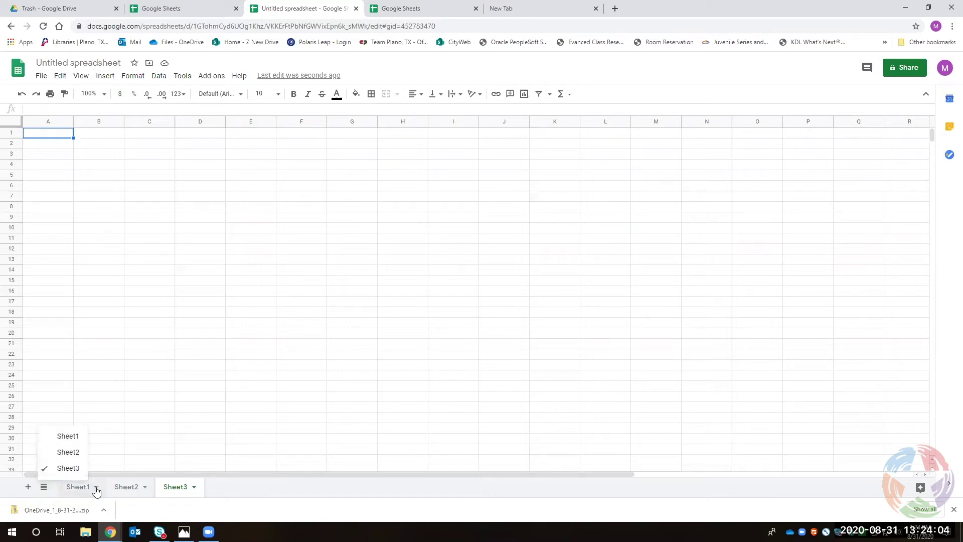
pyautogui.click(245, 493)
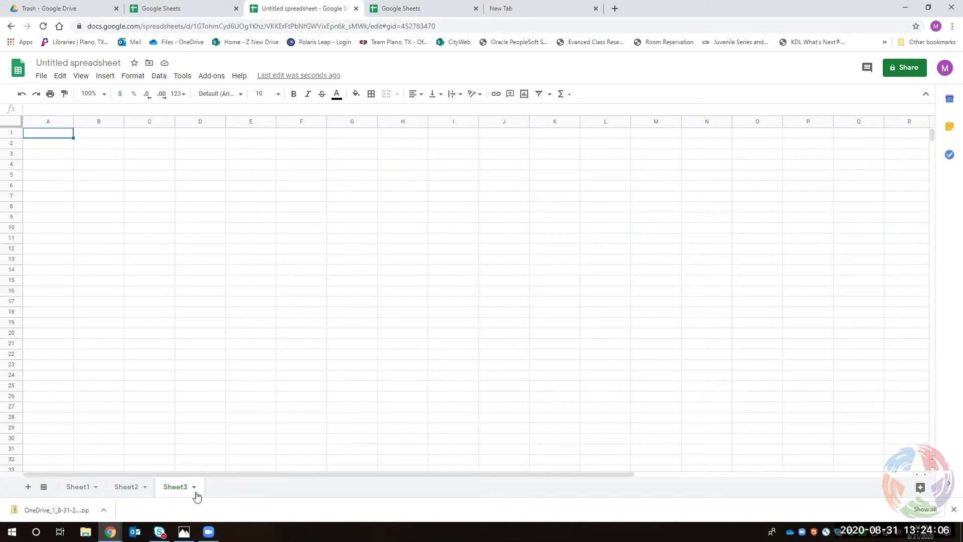
# Step: Drag Sheet1 further right in the sheet tab order
pyautogui.click(90, 489)
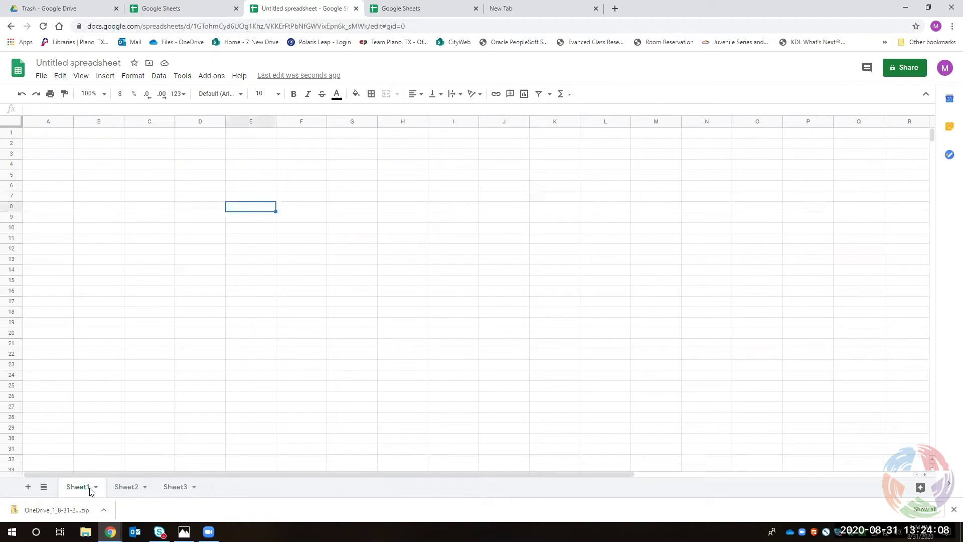
pyautogui.click(95, 488)
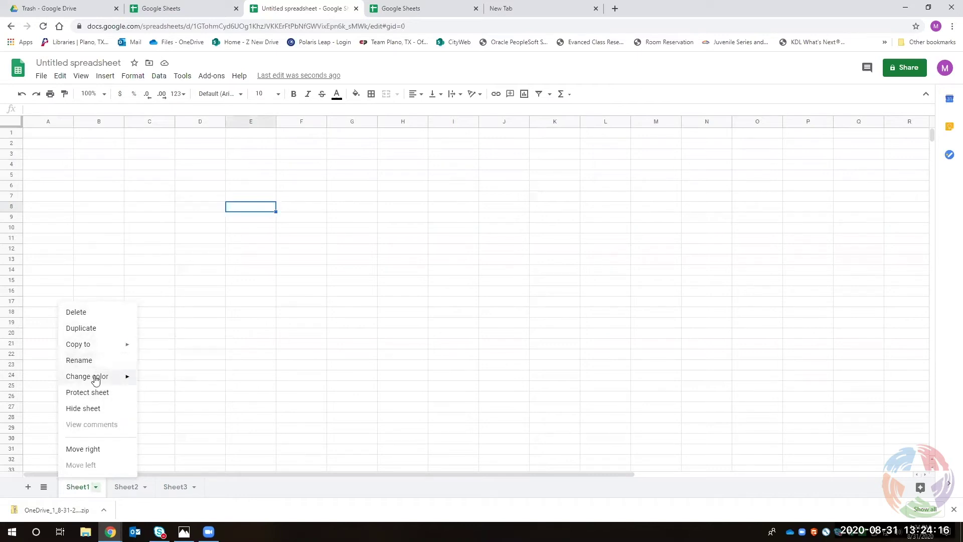
pyautogui.moveTo(94, 382)
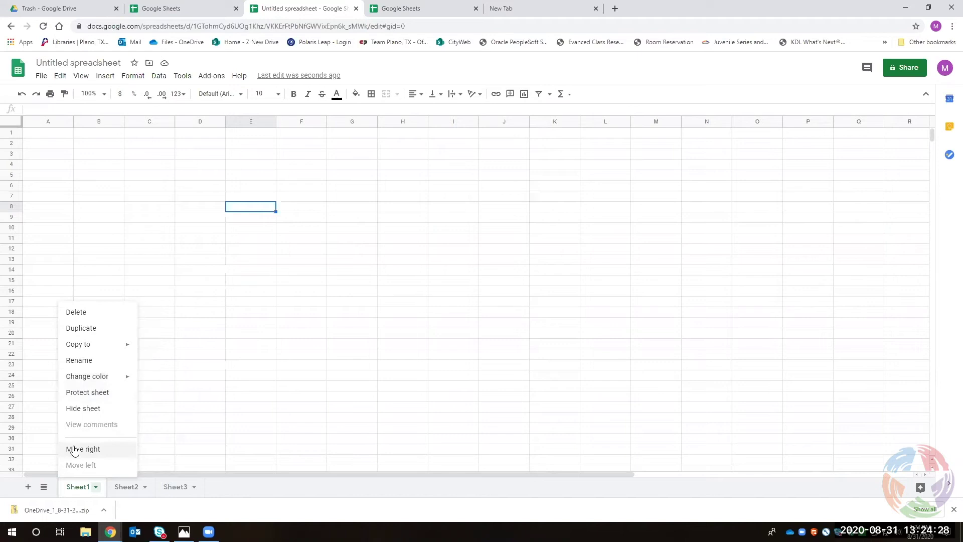
pyautogui.moveTo(80, 496); pyautogui.dragTo(135, 491)
pyautogui.click(189, 496)
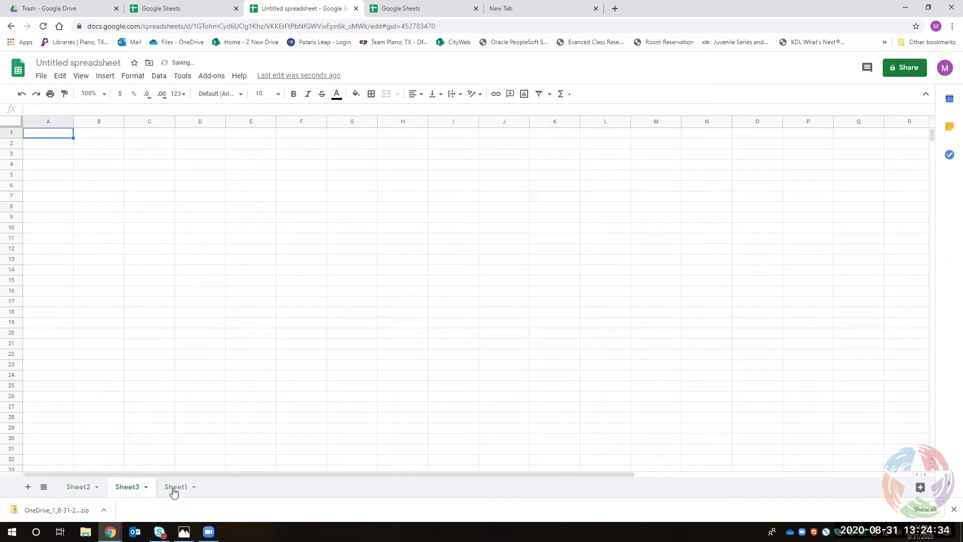
pyautogui.click(132, 490)
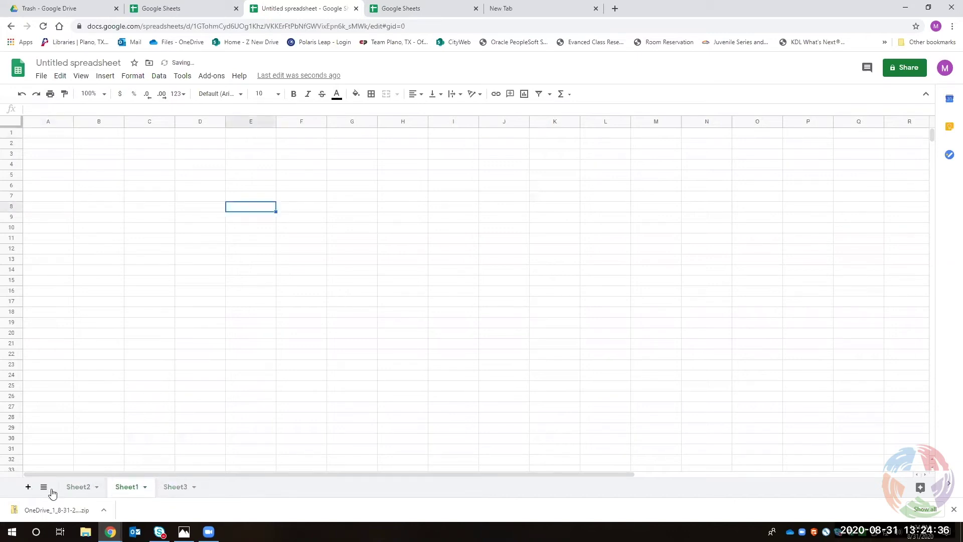
# Step: Delete Sheet1 and confirm in the Heads up! dialog
pyautogui.click(144, 487)
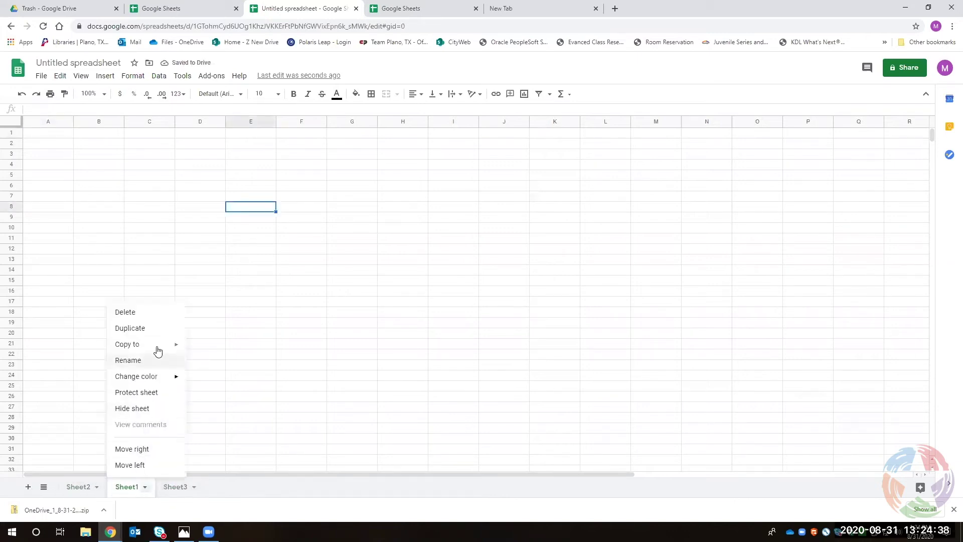
pyautogui.click(152, 312)
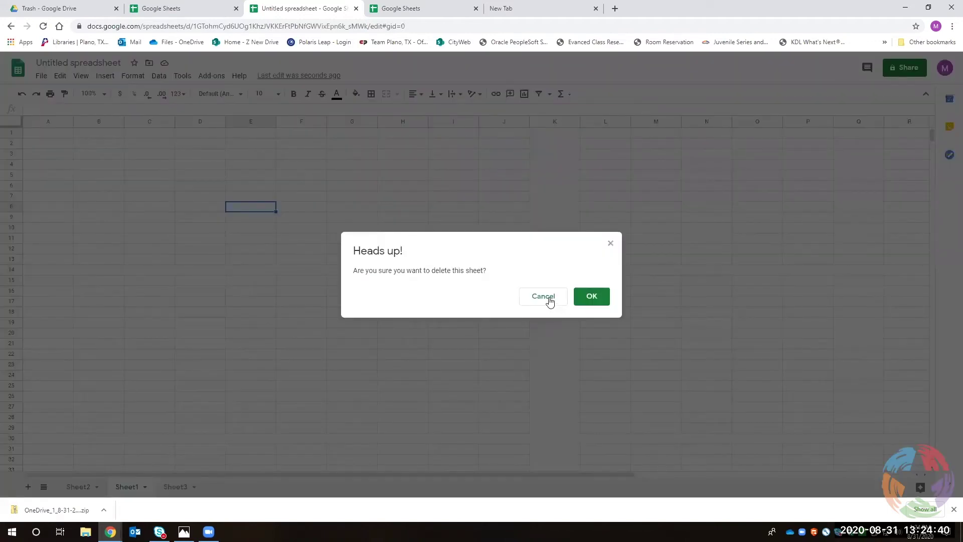
pyautogui.click(586, 297)
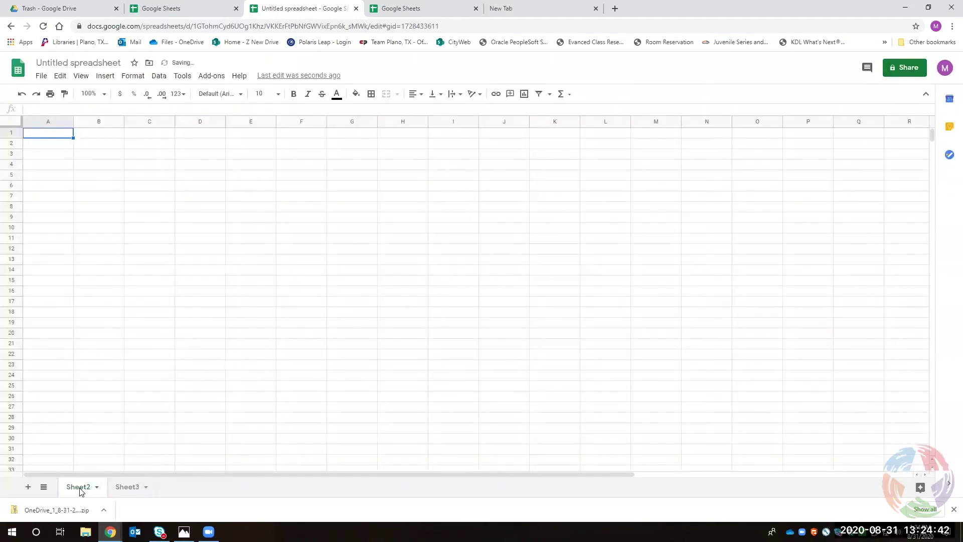
pyautogui.rightClick(83, 489)
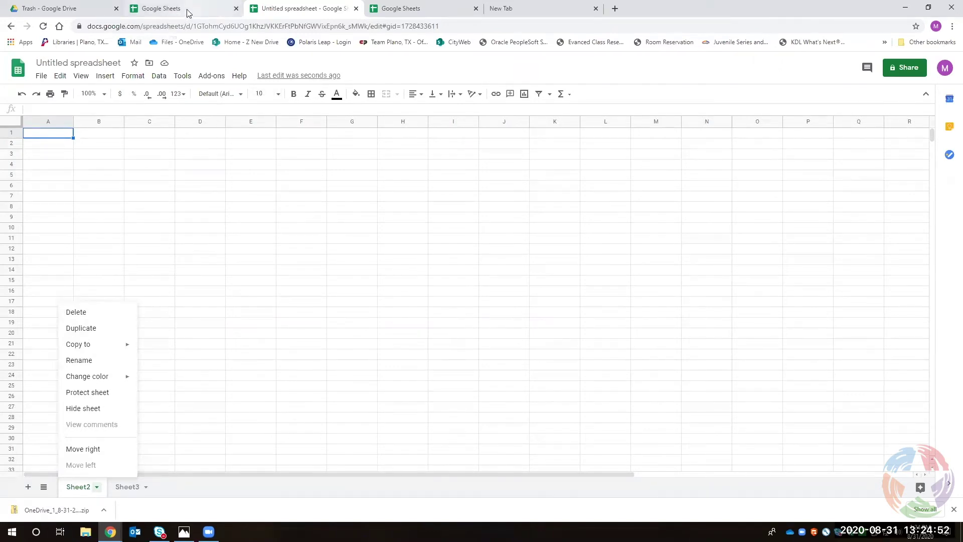
# Step: Close the Untitled spreadsheet's browser tab and open Monthly budget from the home list
pyautogui.middleClick(256, 8)
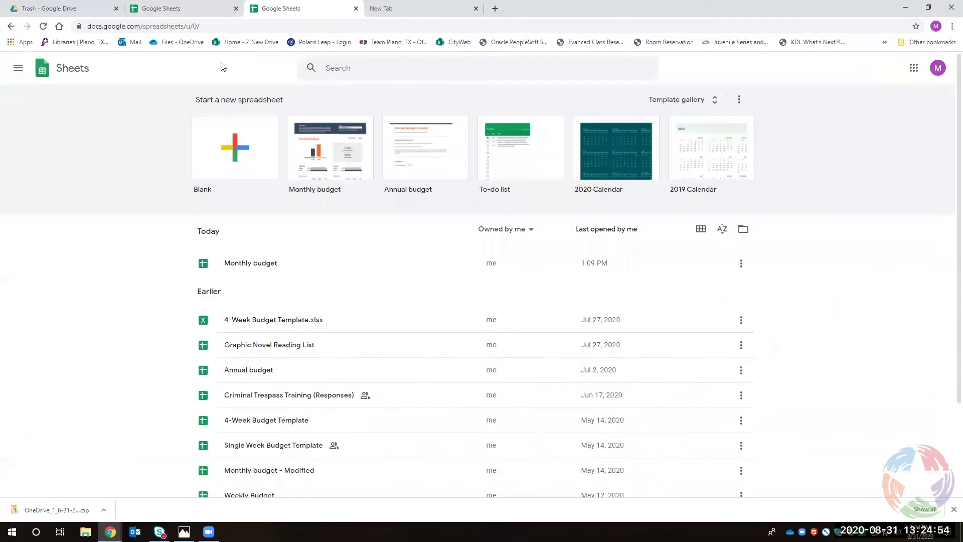
pyautogui.click(258, 262)
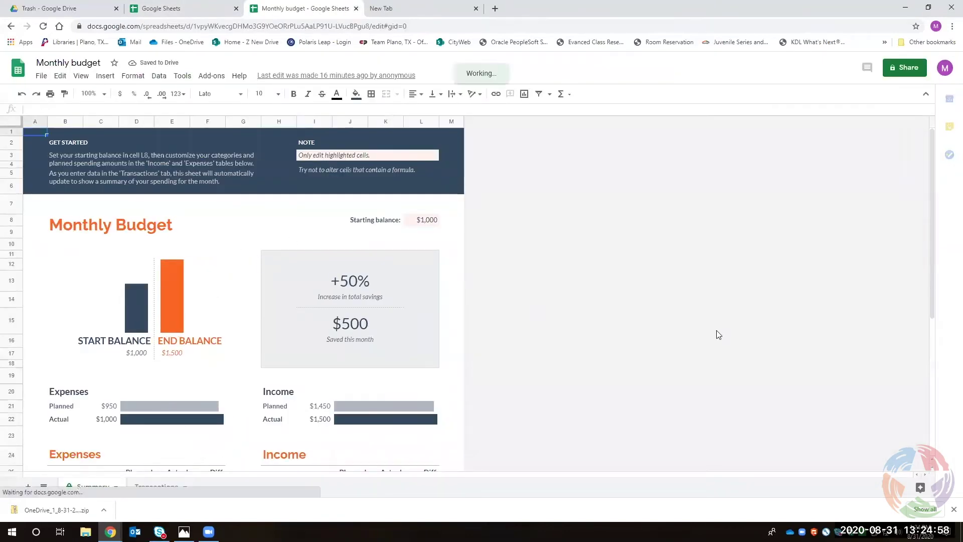
pyautogui.scroll(-2, 431, 386)
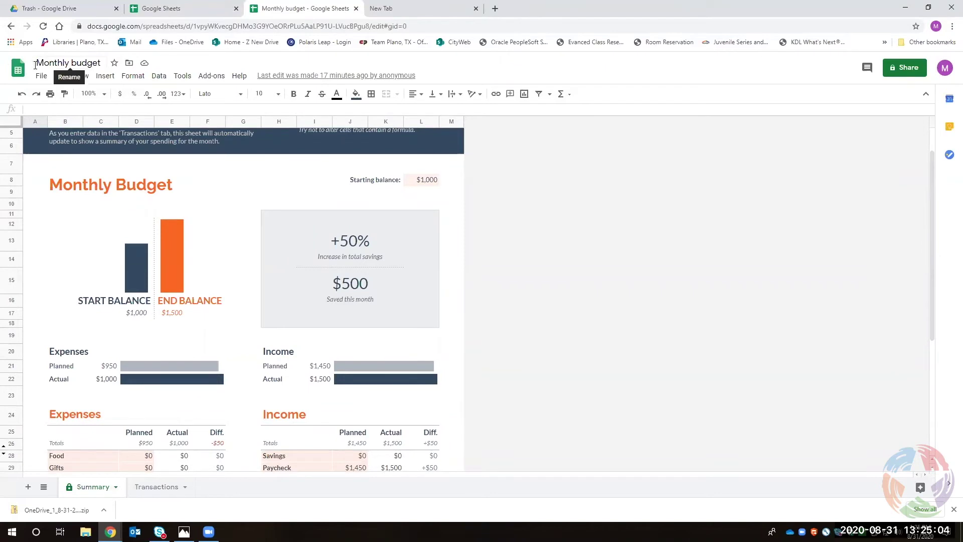
pyautogui.scroll(-1, 200, 207)
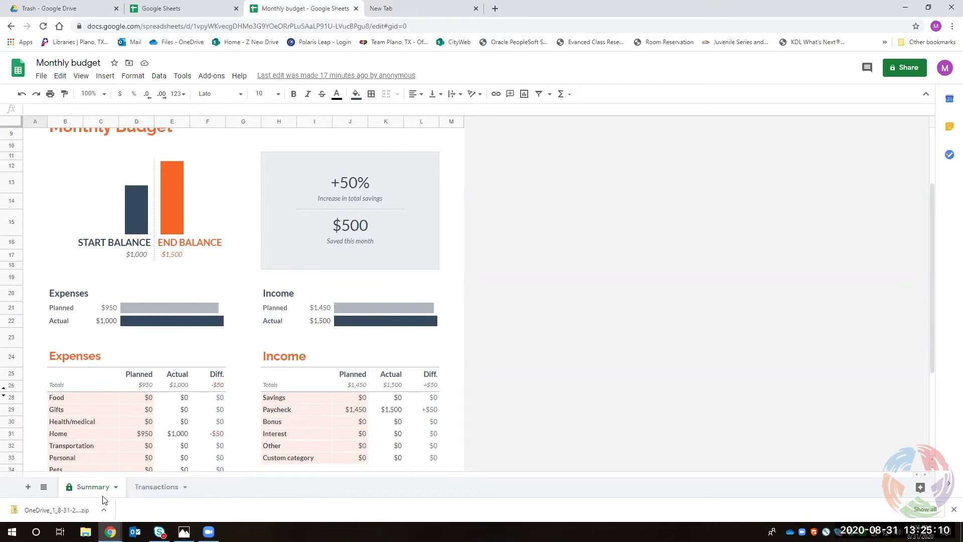
# Step: Duplicate the Transactions sheet to create Copy of Transactions
pyautogui.rightClick(150, 490)
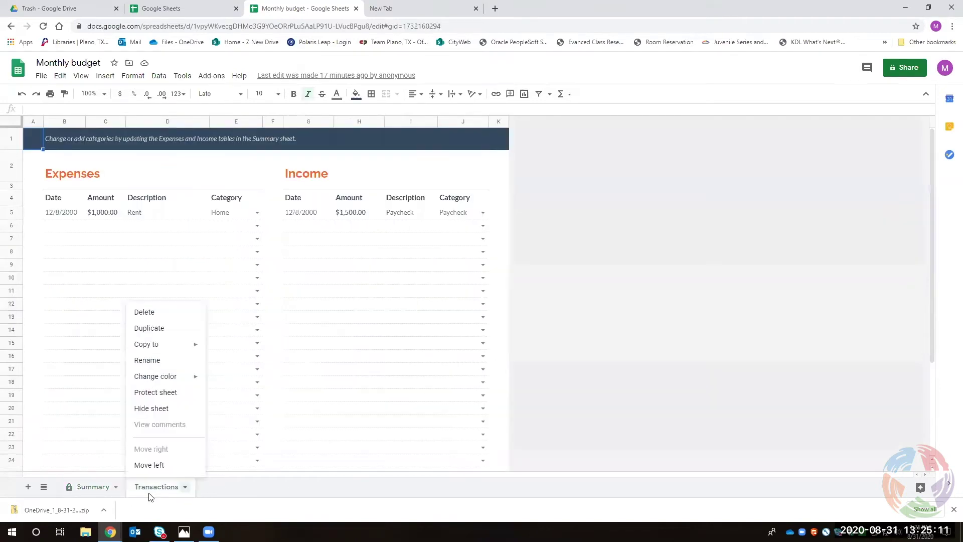
pyautogui.click(164, 328)
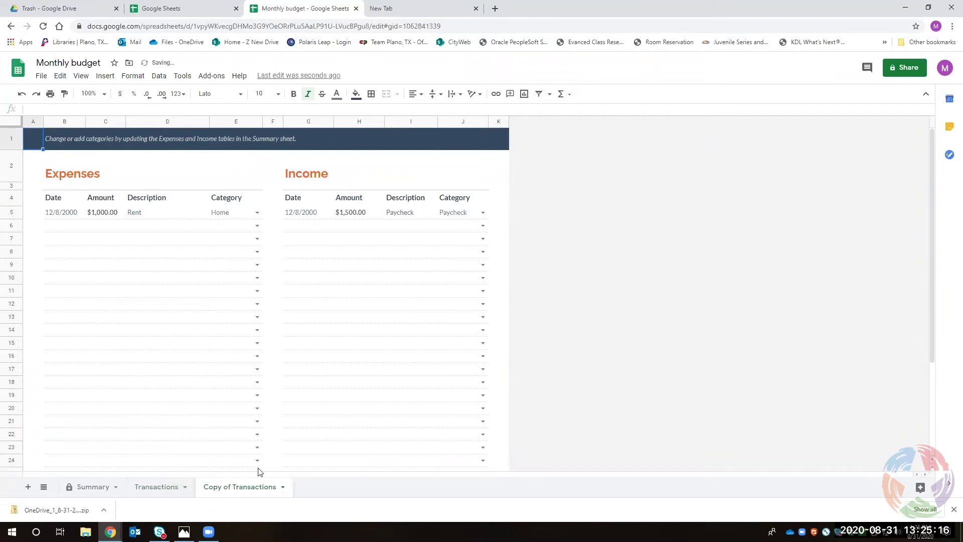
pyautogui.click(158, 487)
pyautogui.click(217, 489)
pyautogui.click(155, 491)
pyautogui.click(213, 489)
# Step: Delete the Copy of Transactions sheet, confirming with OK
pyautogui.rightClick(228, 487)
pyautogui.moveTo(222, 349)
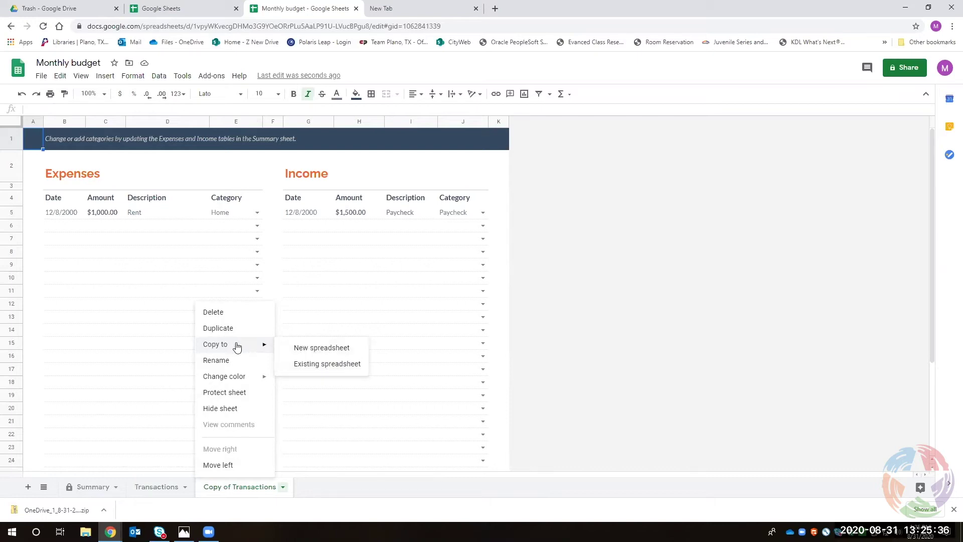
pyautogui.click(224, 316)
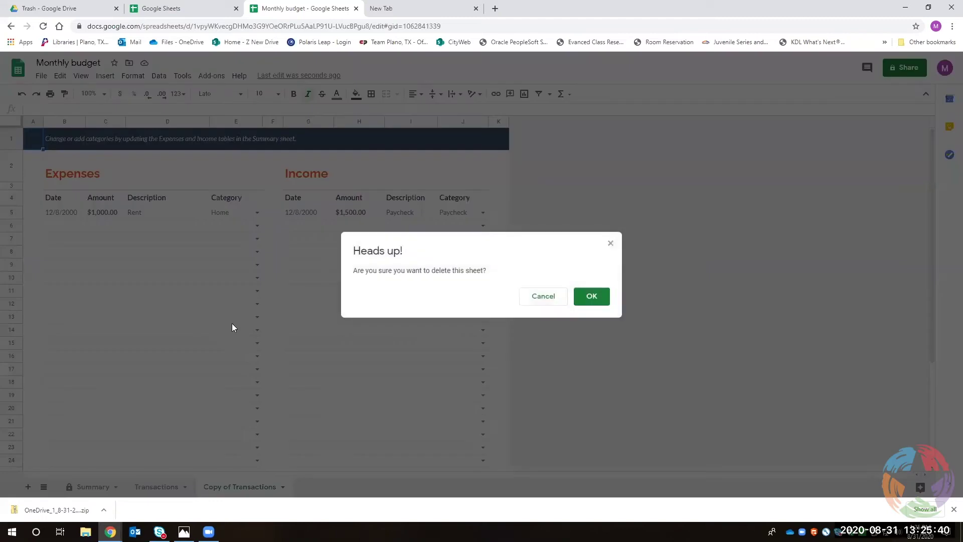
pyautogui.click(552, 301)
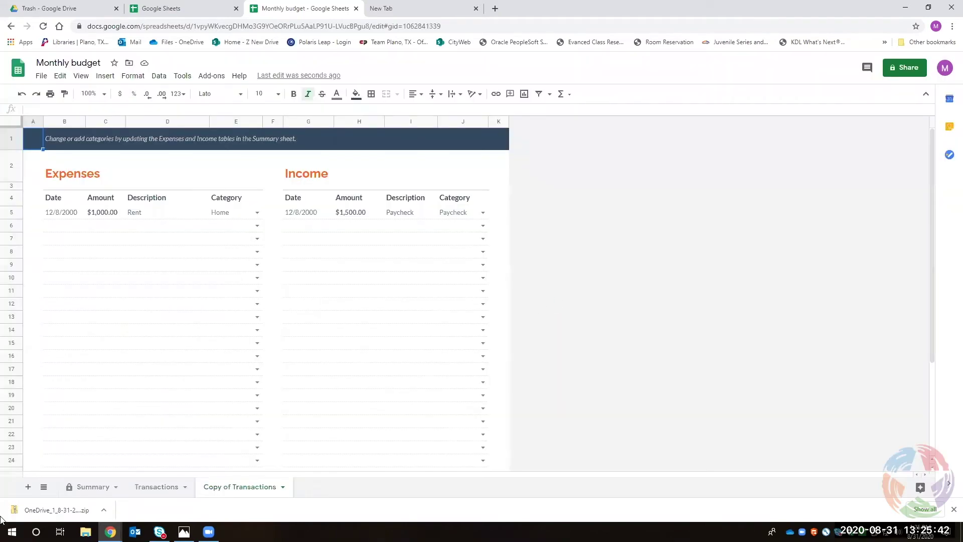
pyautogui.rightClick(229, 489)
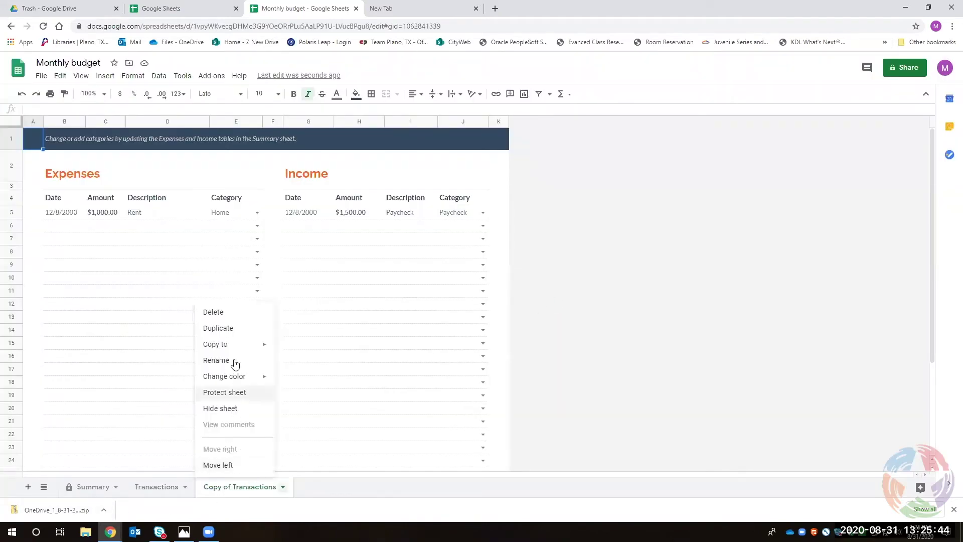
pyautogui.click(223, 313)
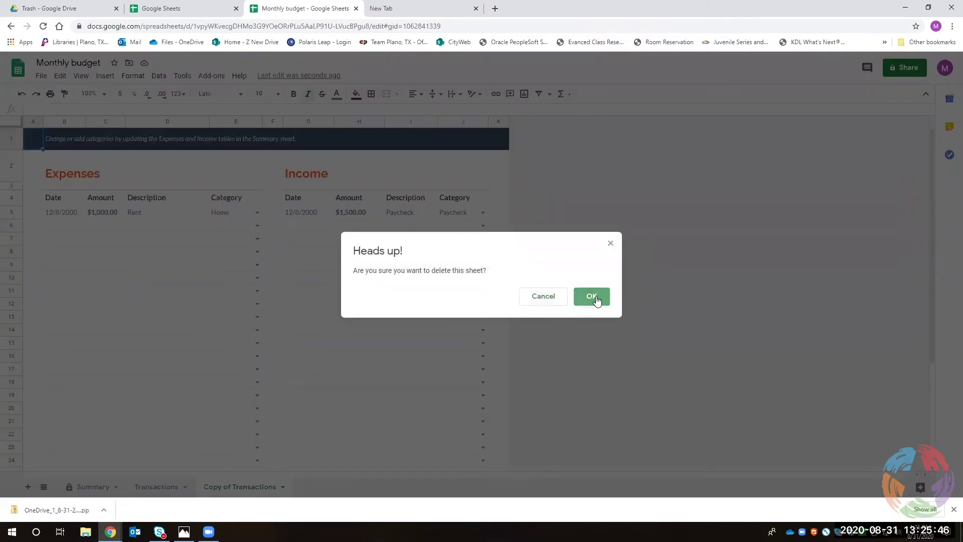
pyautogui.click(594, 296)
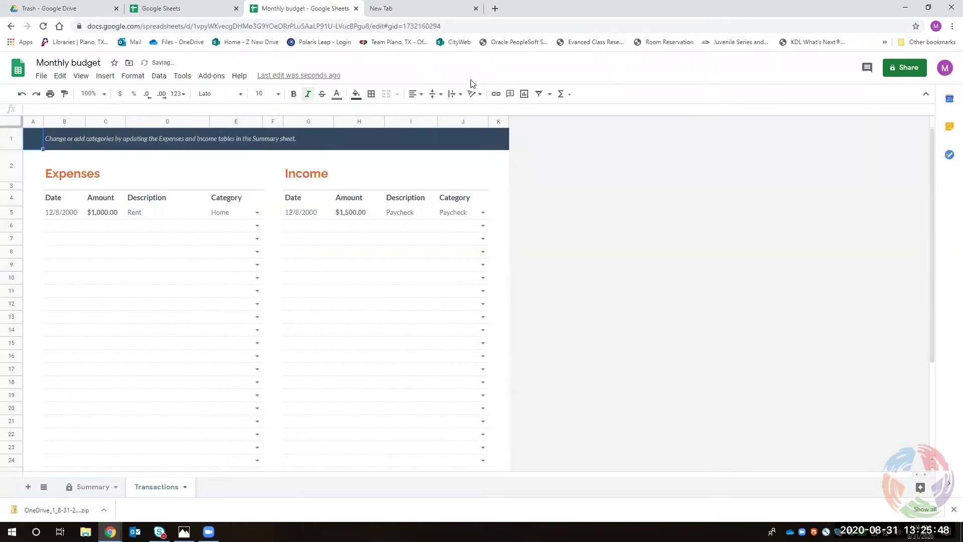
# Step: Start a new Blank spreadsheet from Sheets home, then return to the Monthly budget tab
pyautogui.click(160, 10)
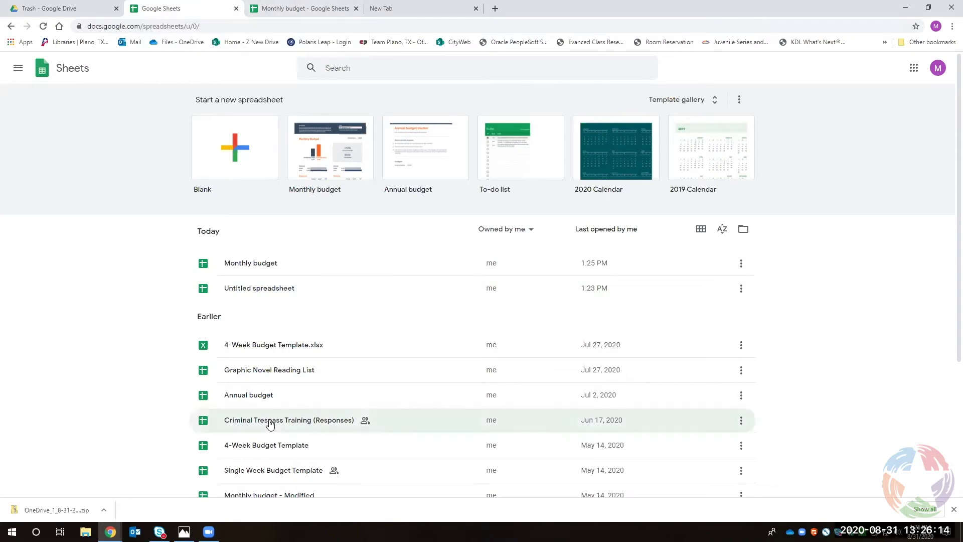
pyautogui.click(371, 9)
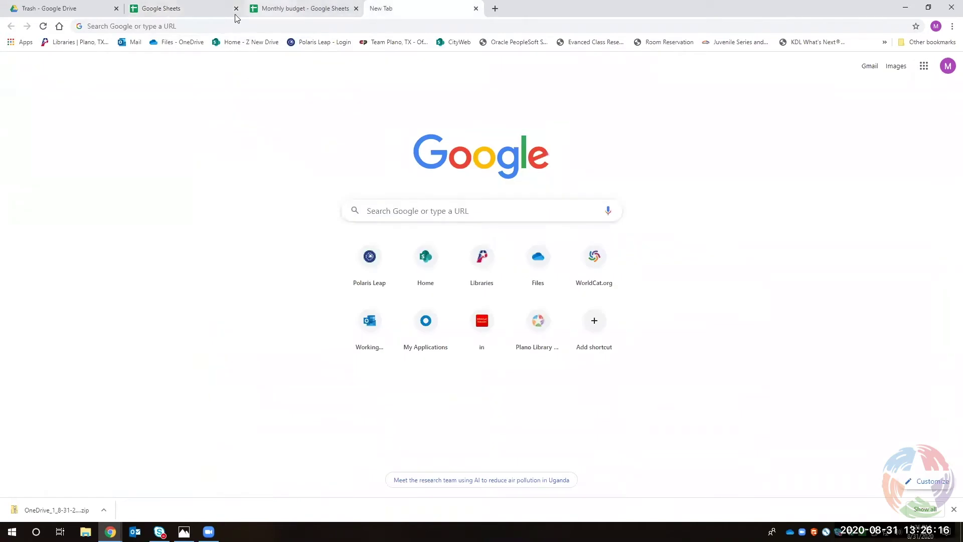
pyautogui.click(203, 10)
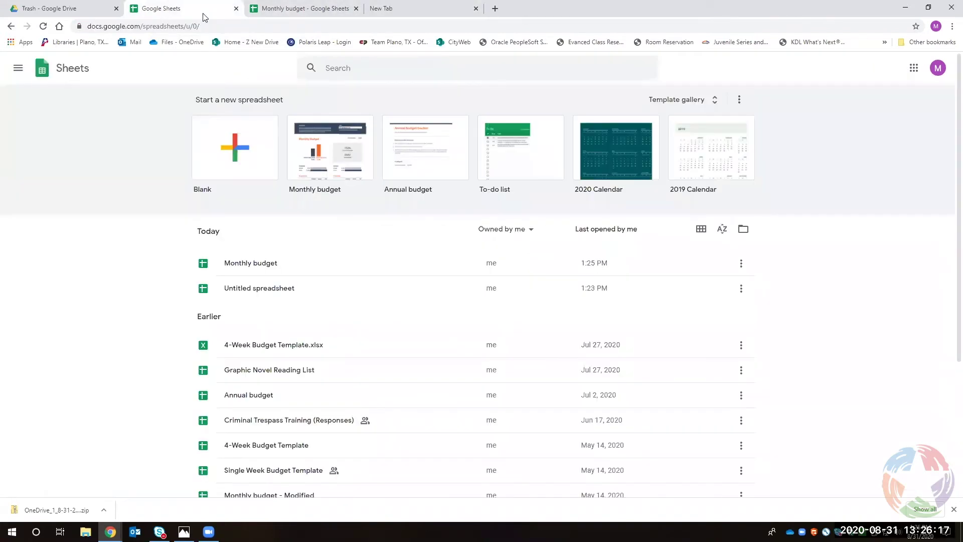
pyautogui.click(254, 162)
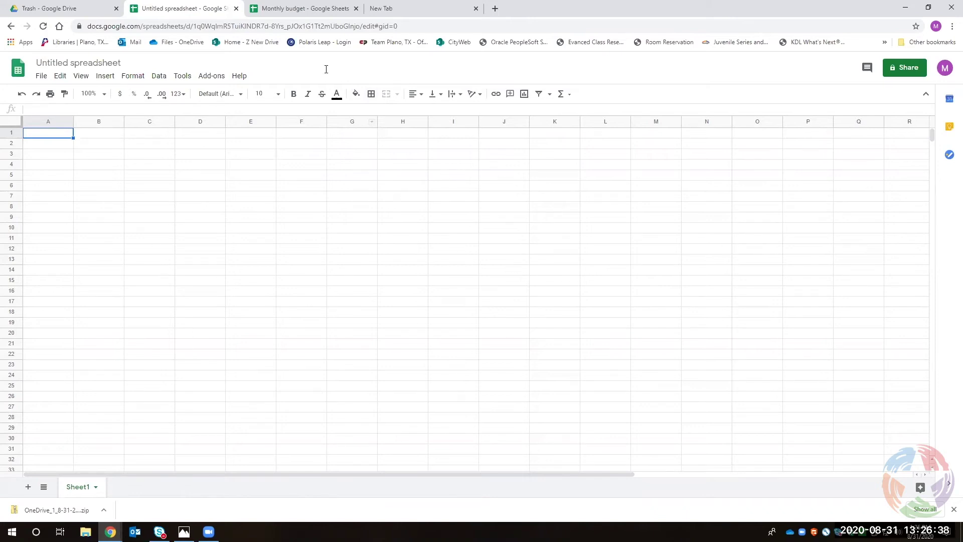
pyautogui.hotkey('ctrl', 'Tab')
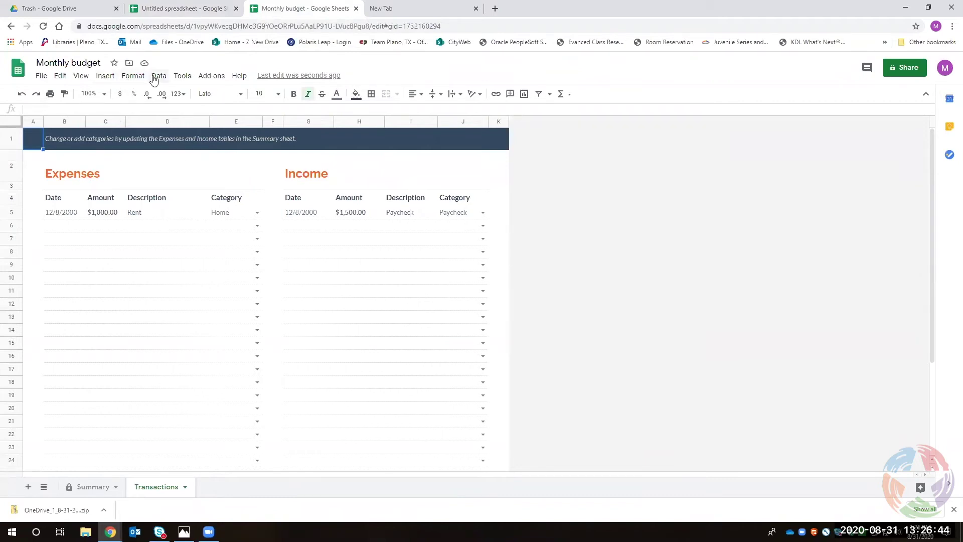
# Step: Show then hide gridlines on the Transactions sheet, then switch to the Summary sheet
pyautogui.click(81, 78)
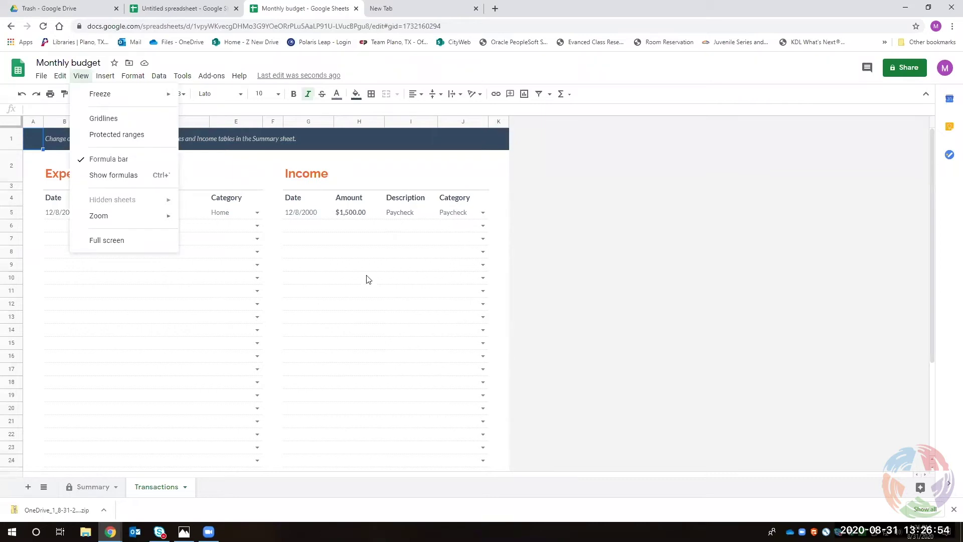
pyautogui.click(114, 120)
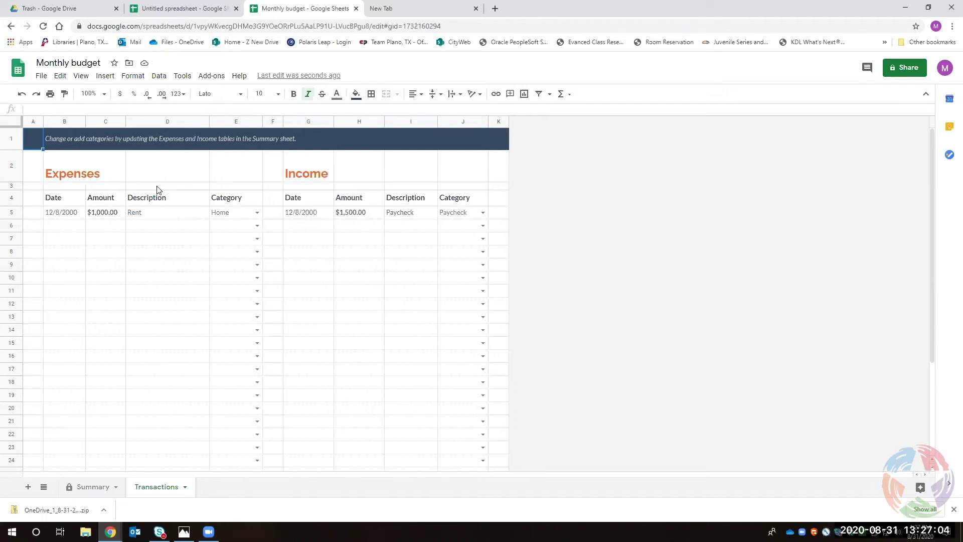
pyautogui.click(80, 77)
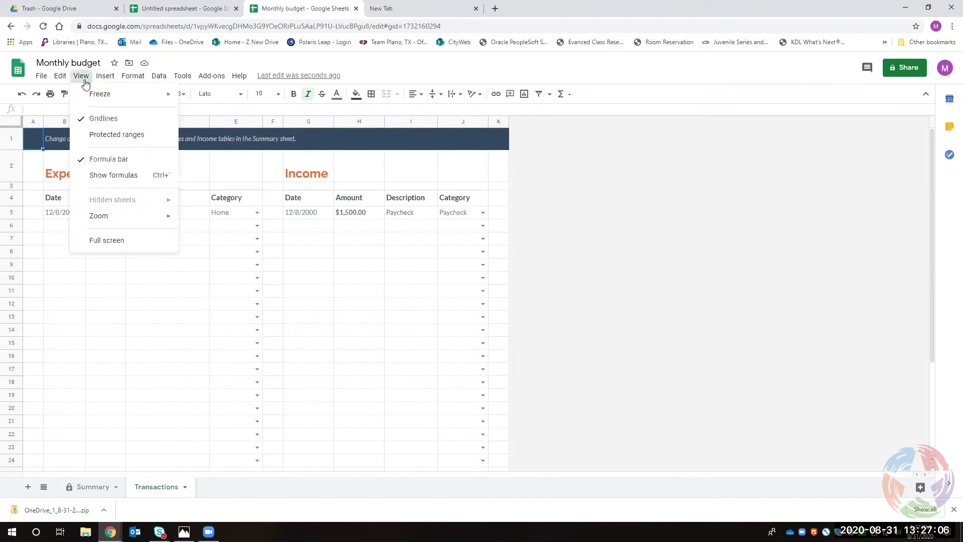
pyautogui.click(97, 116)
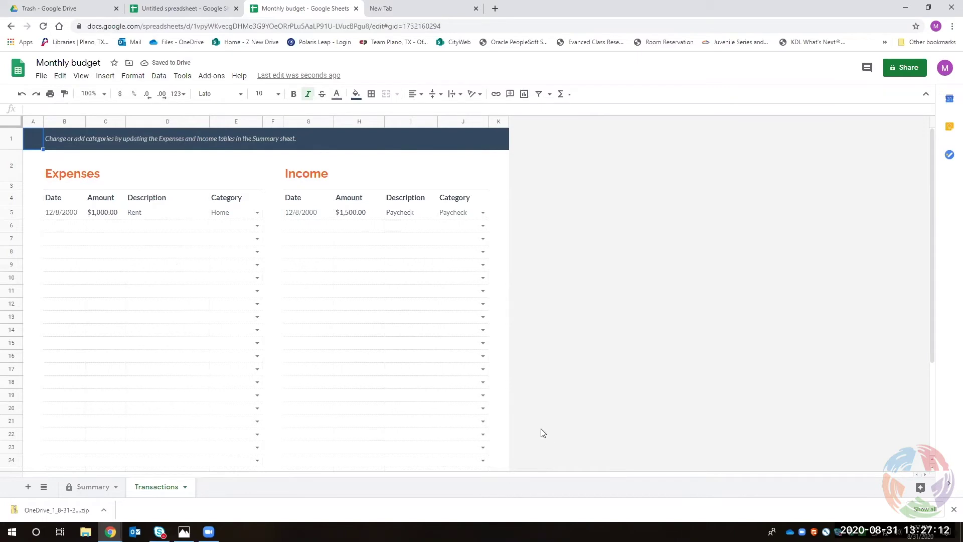
pyautogui.click(91, 487)
pyautogui.scroll(2, 179, 342)
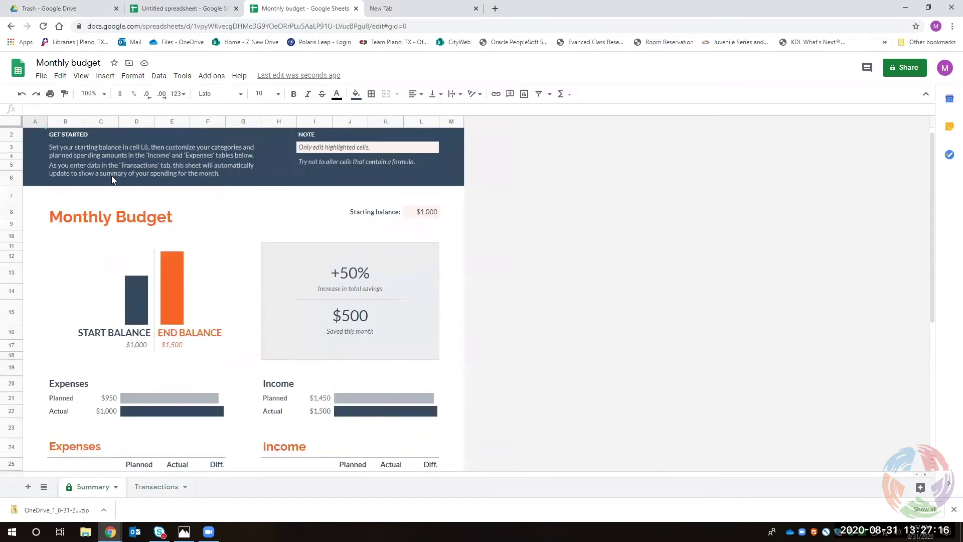
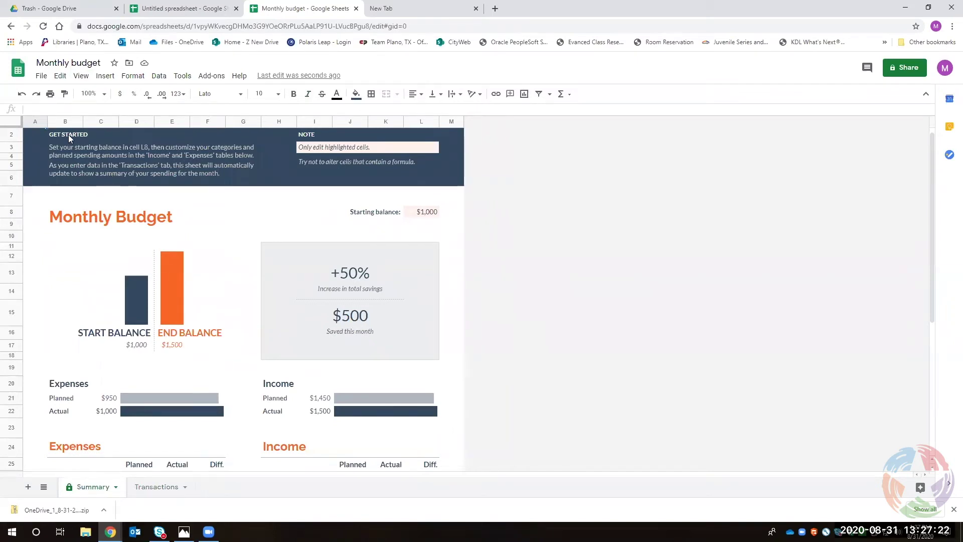
# Step: Rename the spreadsheet from 'Monthly budget' to 'September budget', fixing the 'Semptember' typo
pyautogui.click(80, 65)
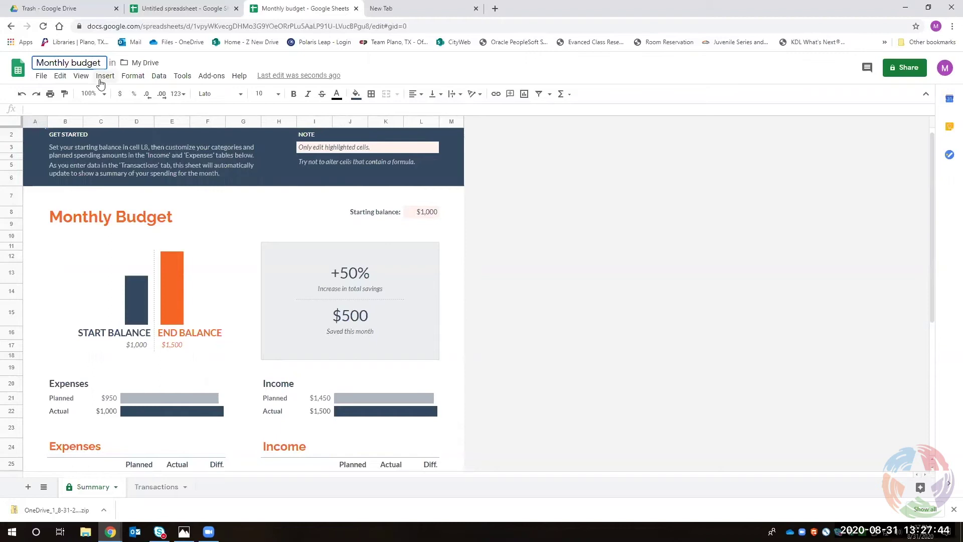
pyautogui.press('BackSpace')
pyautogui.press('BackSpace')
pyautogui.press('BackSpace')
pyautogui.press('BackSpace')
pyautogui.press('BackSpace')
pyautogui.press('BackSpace')
pyautogui.press('BackSpace')
pyautogui.press('BackSpace')
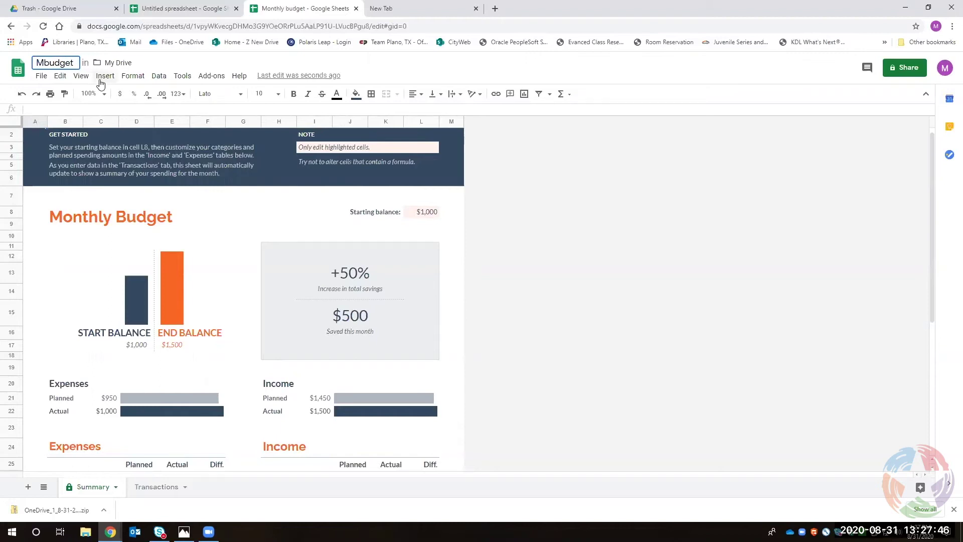
pyautogui.write('Semptember')
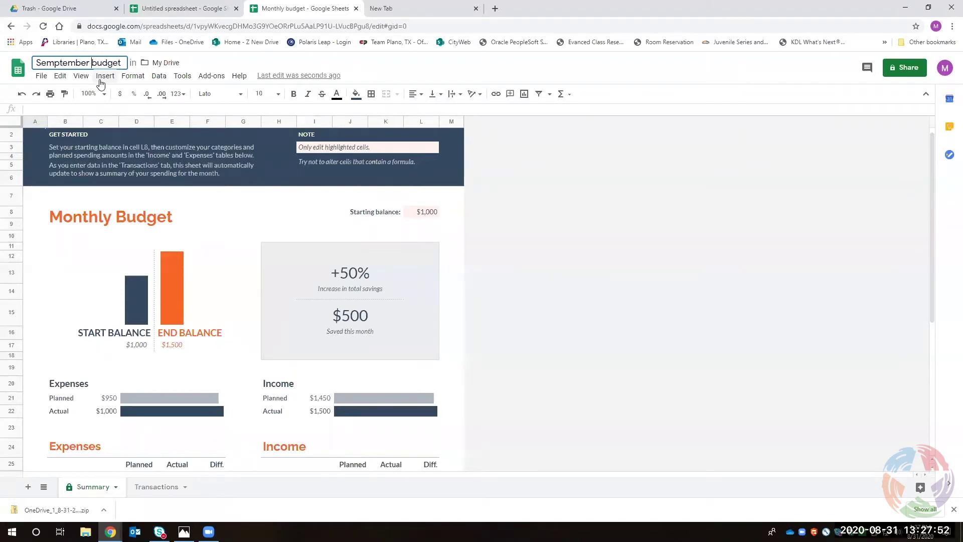
pyautogui.click(54, 65)
pyautogui.press('BackSpace')
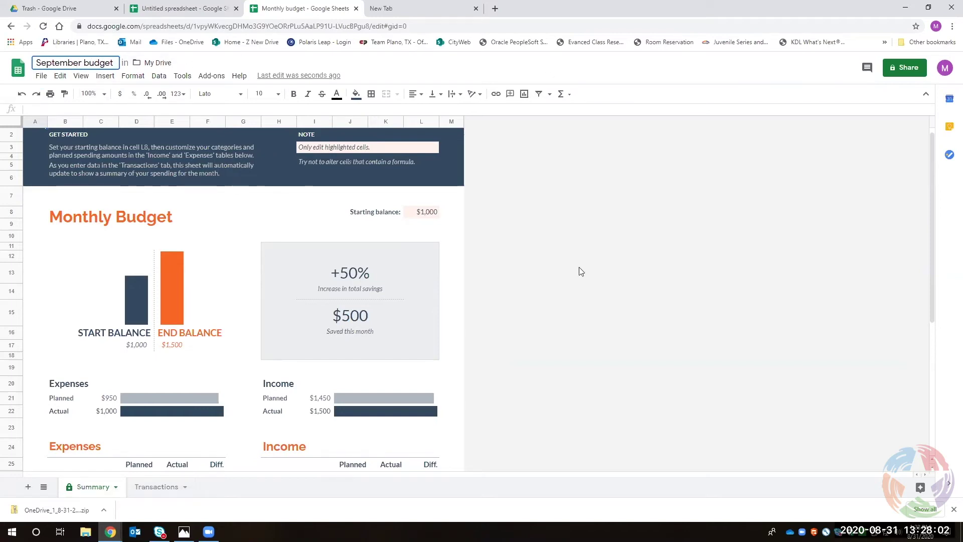
pyautogui.click(217, 62)
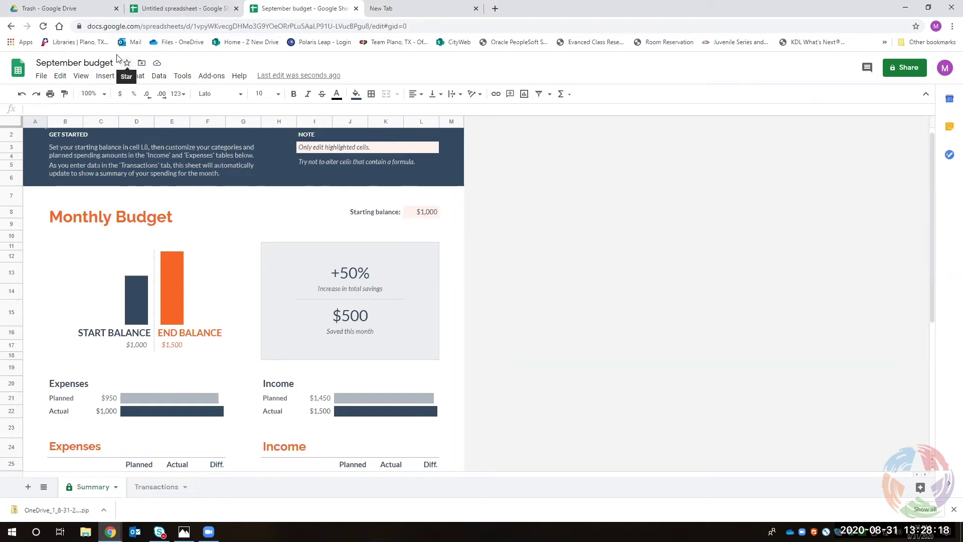
pyautogui.click(93, 8)
pyautogui.click(57, 196)
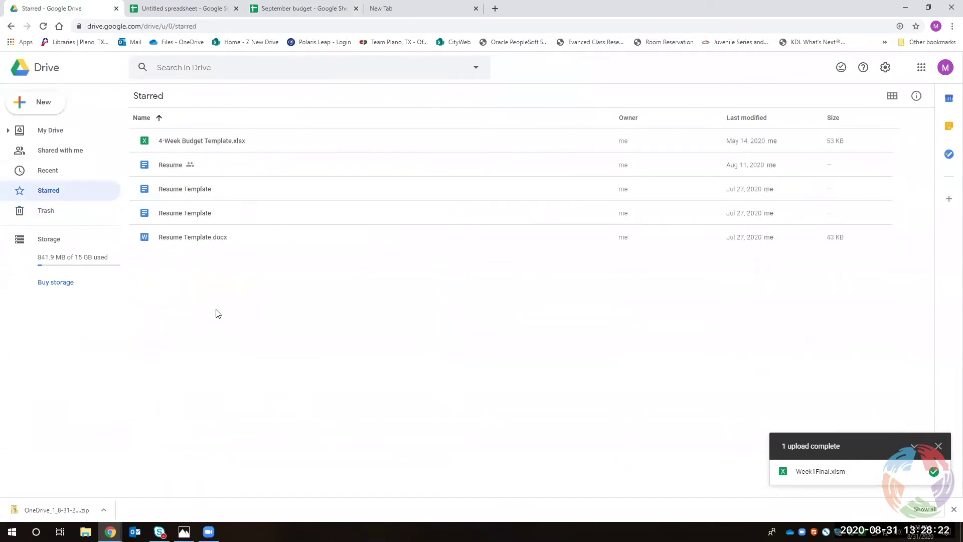
pyautogui.click(190, 12)
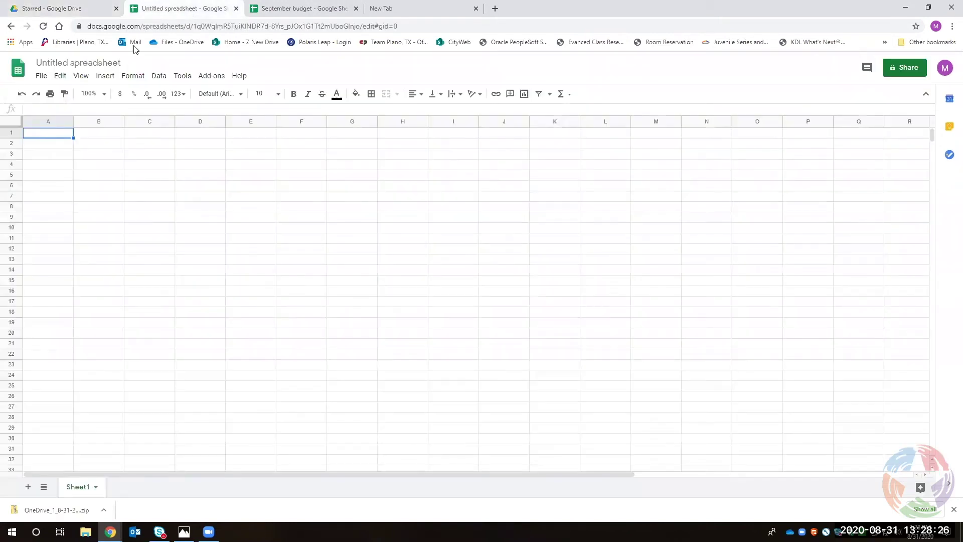
pyautogui.click(248, 14)
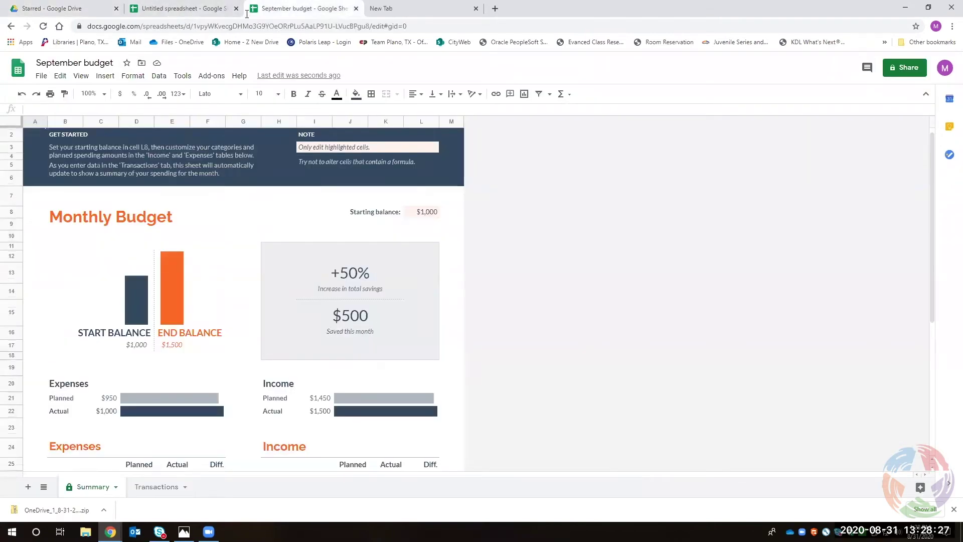
pyautogui.click(142, 63)
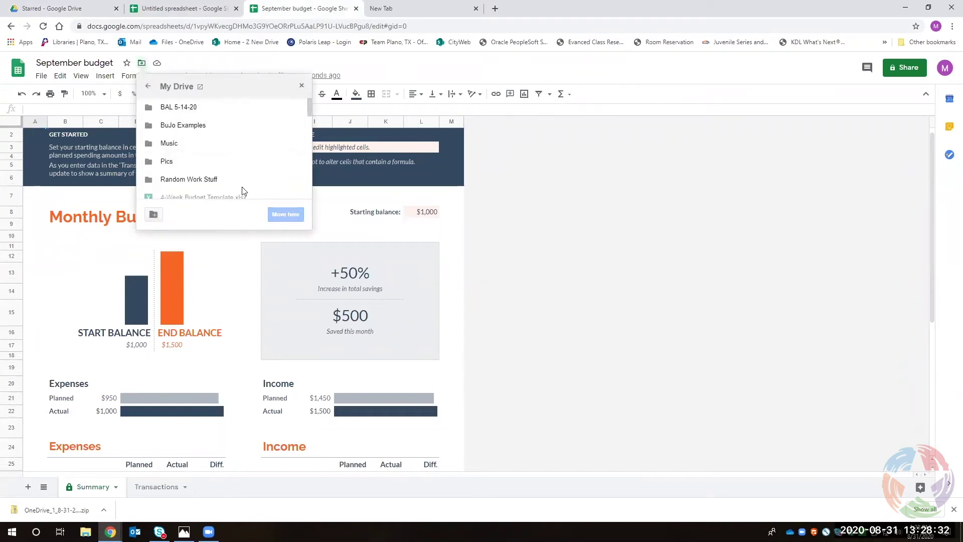
pyautogui.click(142, 65)
pyautogui.click(302, 86)
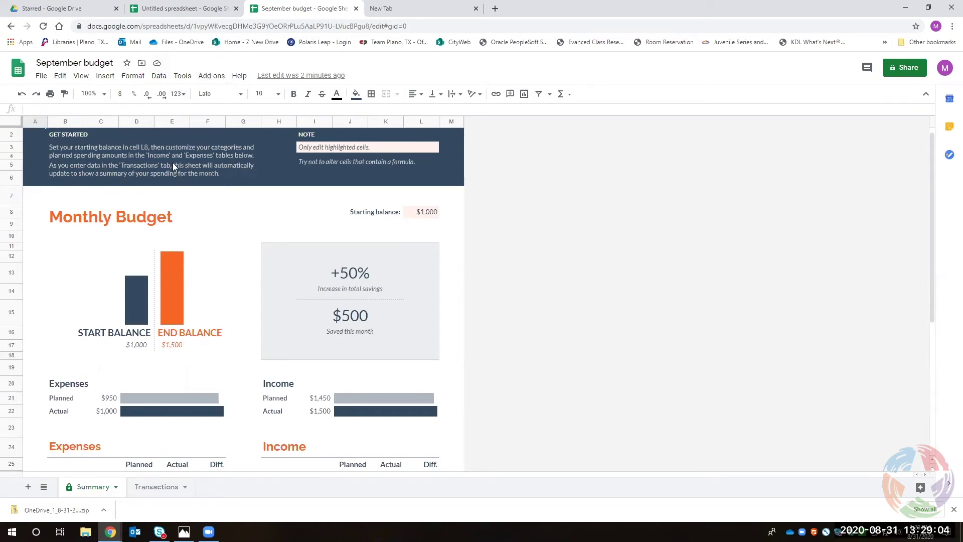
# Step: Enter 100 as Food's planned amount in cell D28 of the Expenses table
pyautogui.scroll(-3, 172, 163)
pyautogui.click(182, 366)
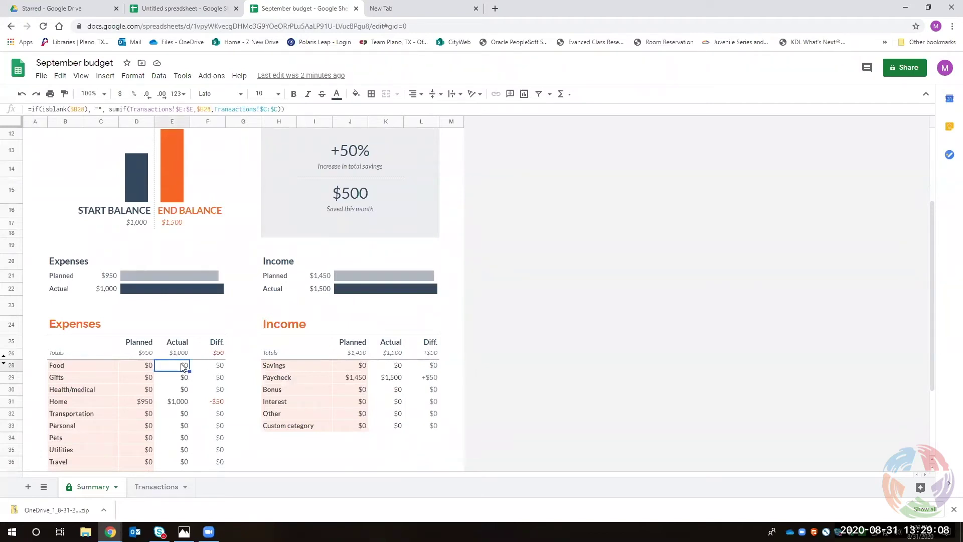
pyautogui.click(128, 369)
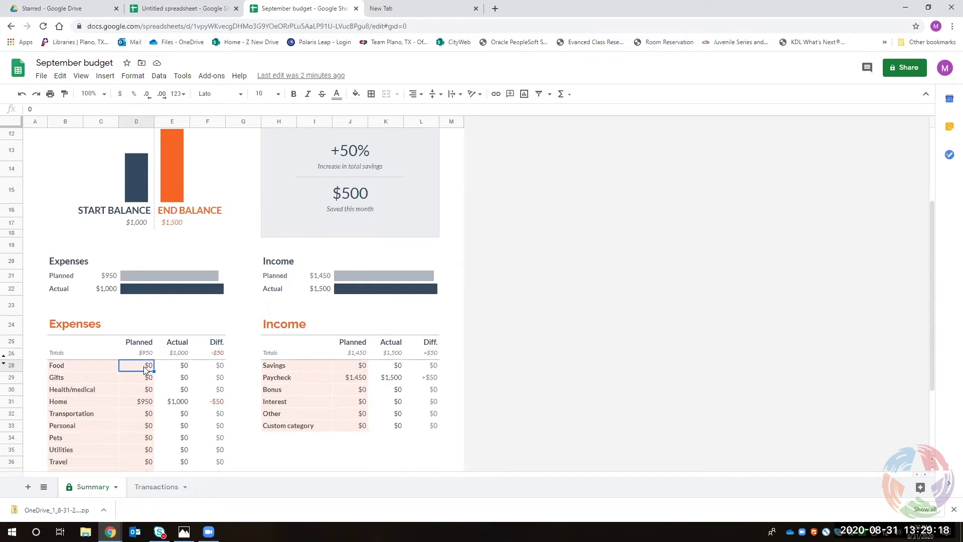
pyautogui.write('100')
pyautogui.write('vbcbcb')
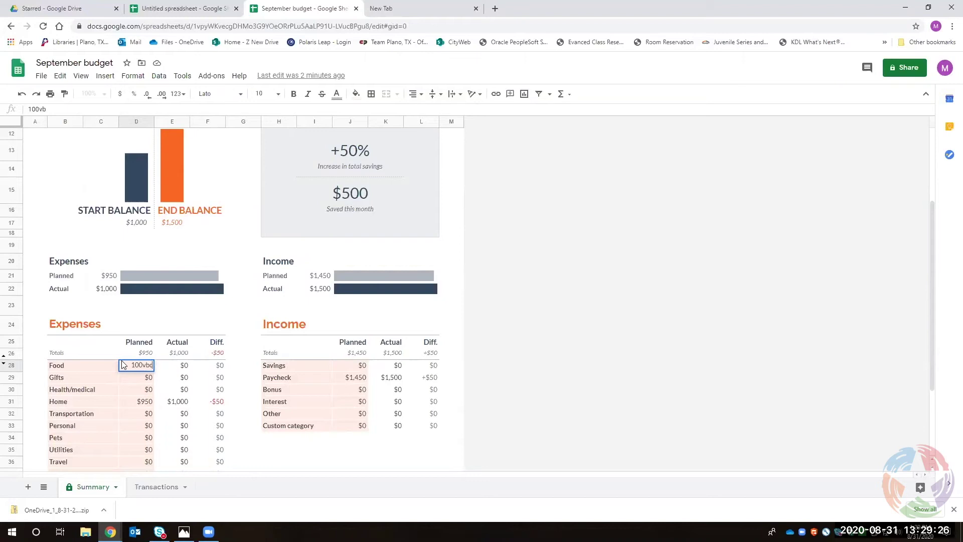
pyautogui.press('BackSpace')
pyautogui.press('BackSpace')
pyautogui.press('BackSpace')
pyautogui.press('BackSpace')
pyautogui.press('BackSpace')
pyautogui.press('BackSpace')
pyautogui.press('Return')
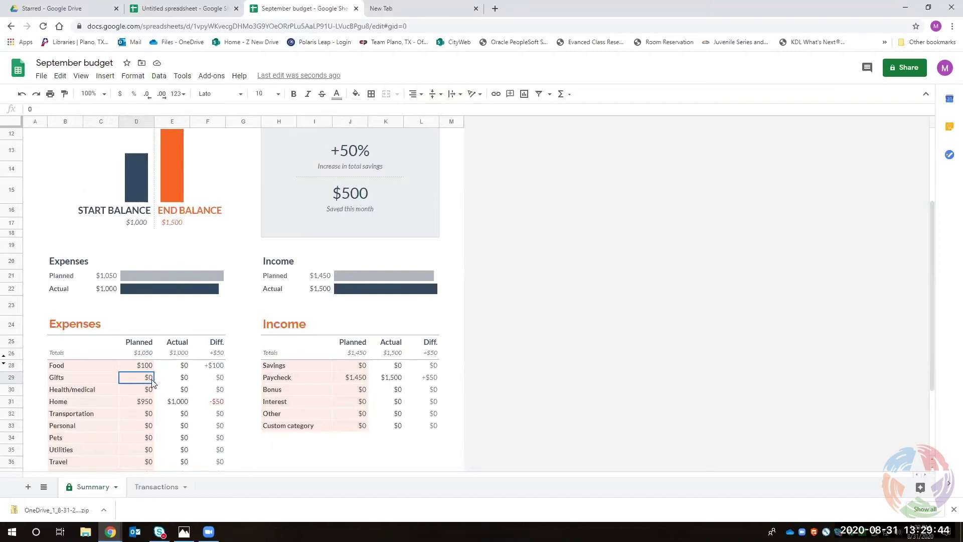
# Step: Enter 75 as the Gifts planned amount in cell D29
pyautogui.doubleClick(144, 376)
pyautogui.press('Return')
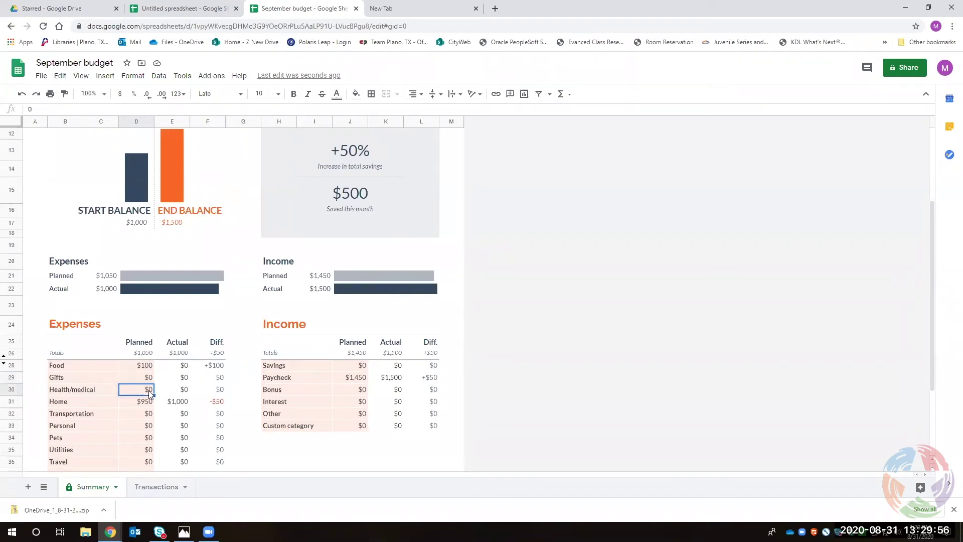
pyautogui.click(142, 369)
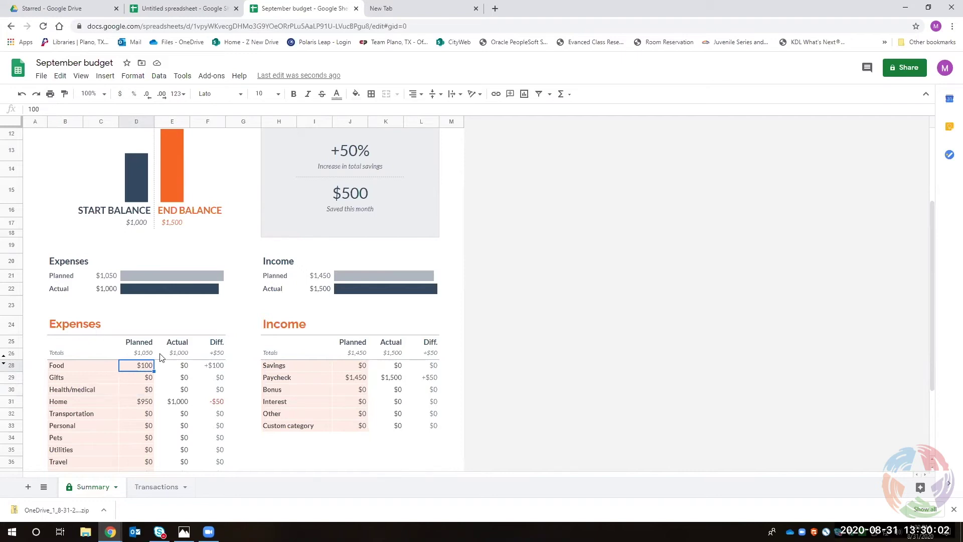
pyautogui.click(139, 378)
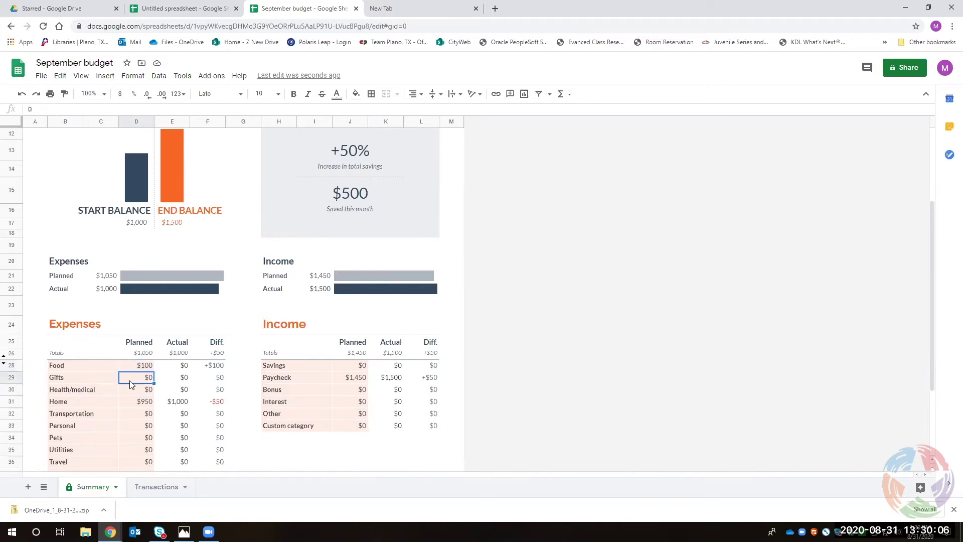
pyautogui.click(136, 387)
pyautogui.click(137, 383)
pyautogui.write('75')
pyautogui.press('Return')
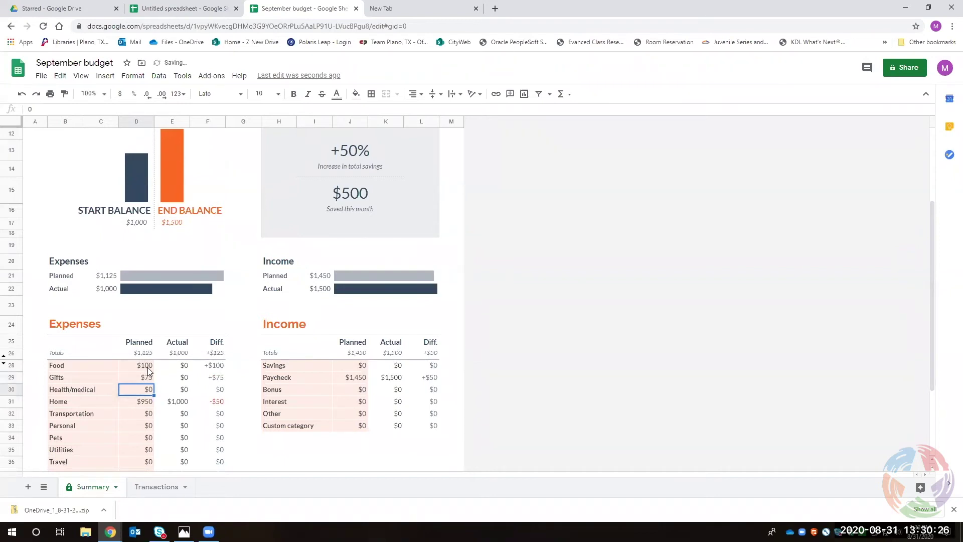
# Step: Re-check Food's planned value of 100 in D28 via the formula bar
pyautogui.click(148, 367)
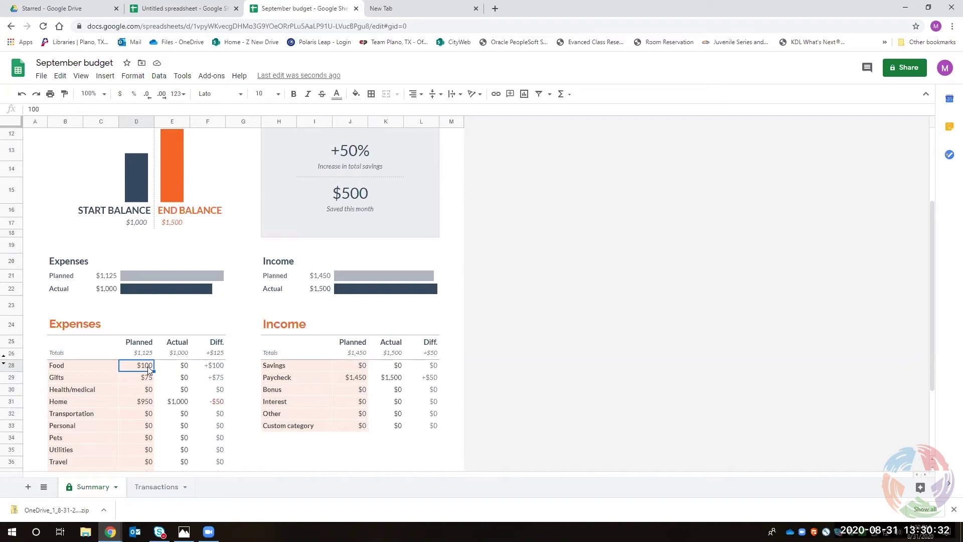
pyautogui.doubleClick(148, 366)
pyautogui.press('Return')
pyautogui.click(146, 365)
pyautogui.click(42, 110)
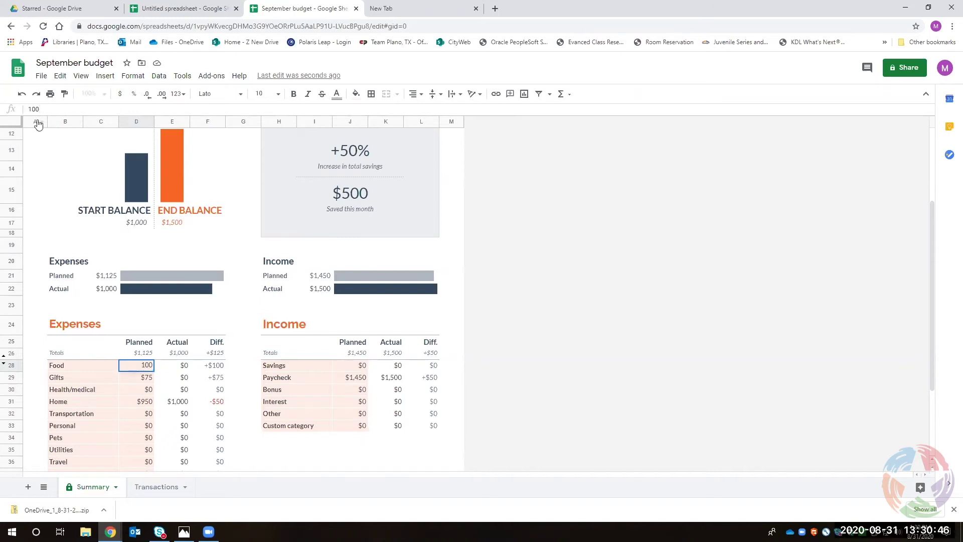
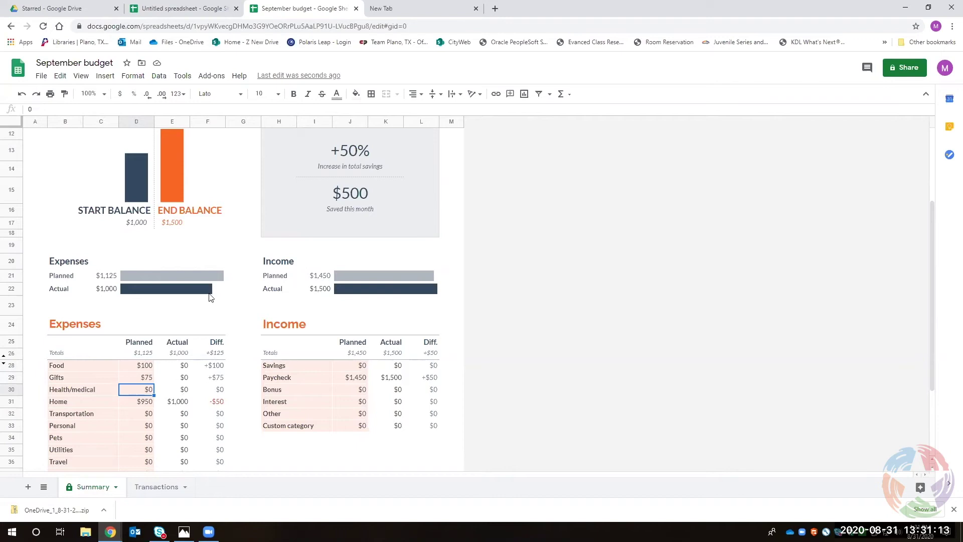
# Step: Type 'lkdfj' over the Food actual amount in E28, triggering the protected-range warning
pyautogui.click(187, 370)
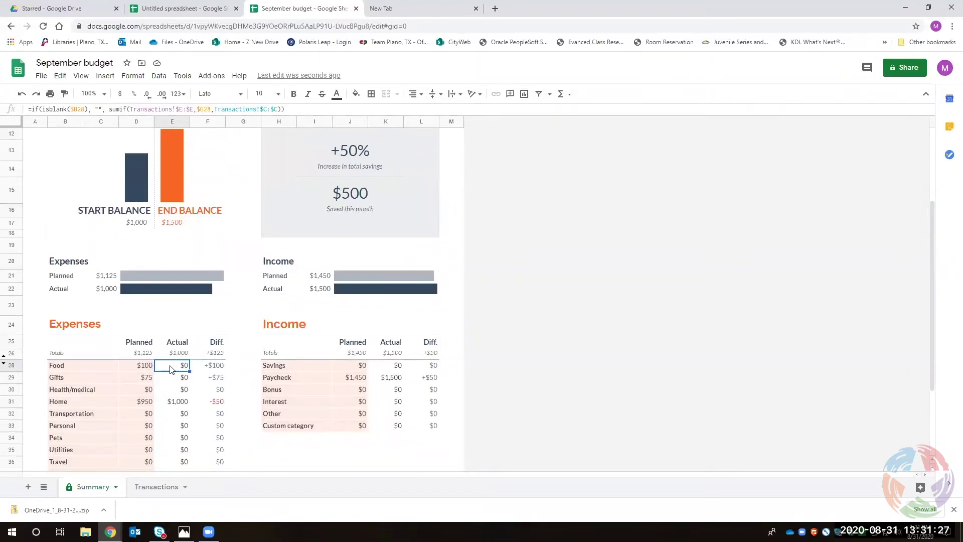
pyautogui.write('lkdfjs')
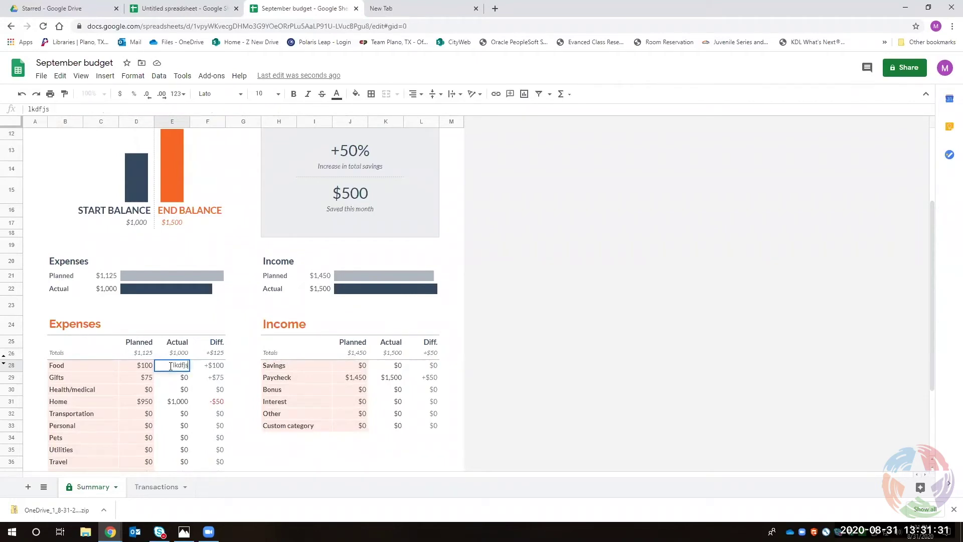
pyautogui.press('Return')
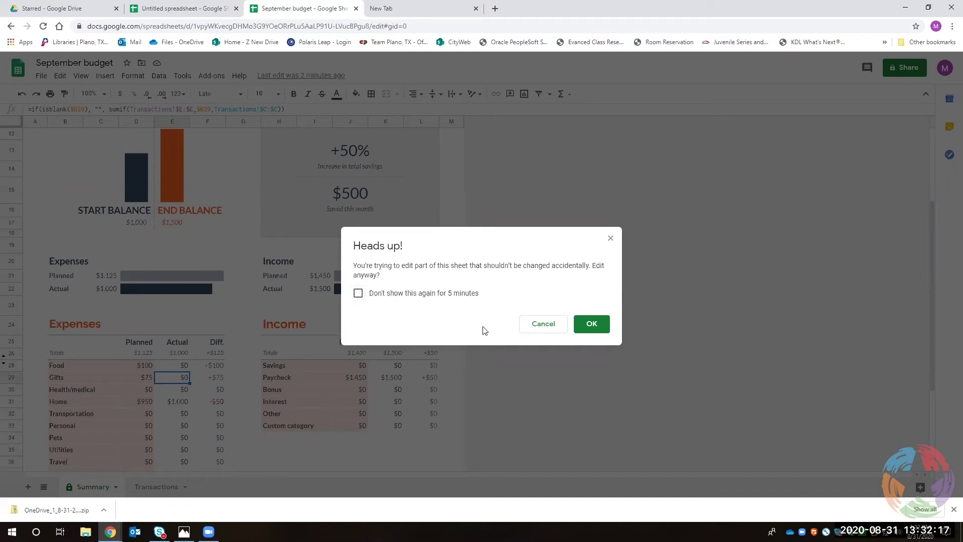
# Step: Cancel the Heads up! warning so E28 keeps its SUMIF formula showing $0
pyautogui.click(530, 327)
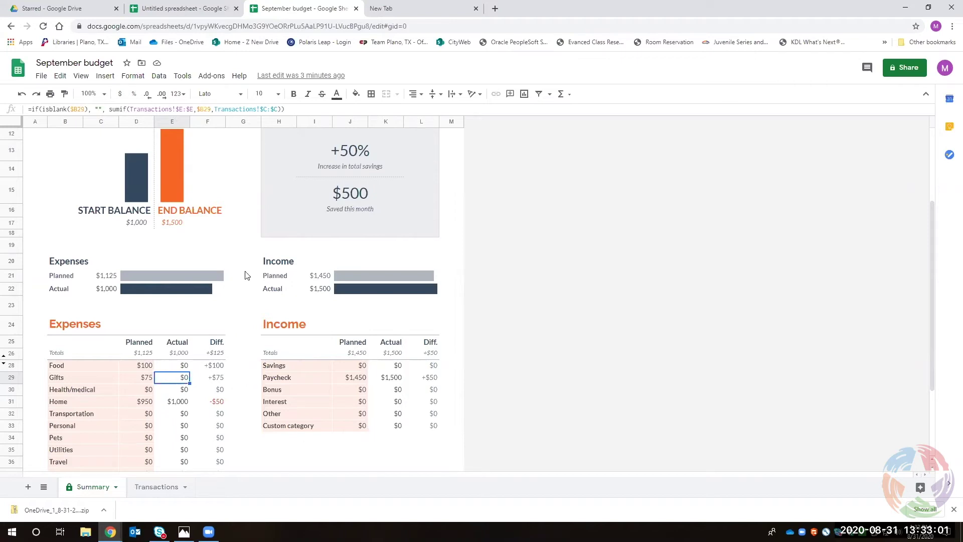
# Step: Scroll the Summary sheet up to row 1, showing the $1,000 start and $1,500 end balances
pyautogui.scroll(1, 228, 255)
pyautogui.scroll(1, 226, 259)
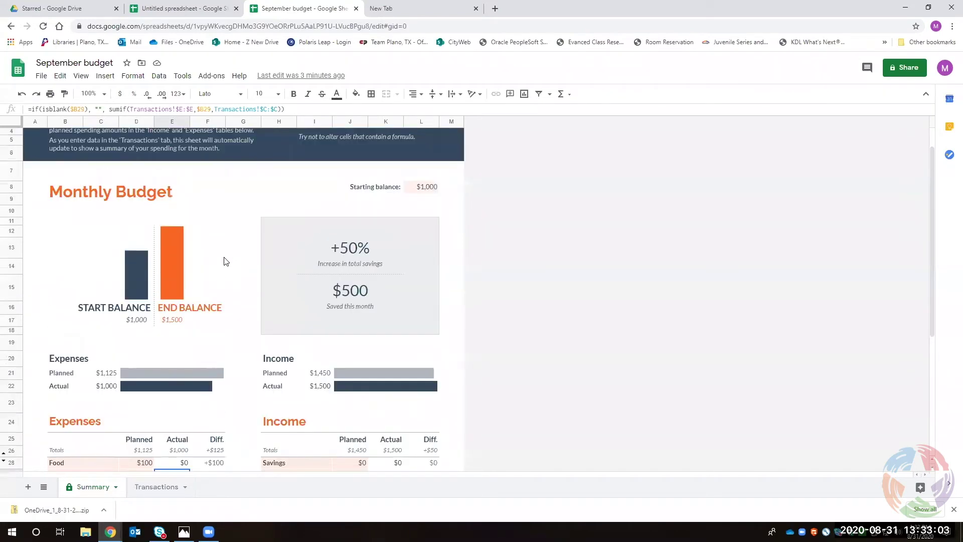
pyautogui.scroll(1, 224, 265)
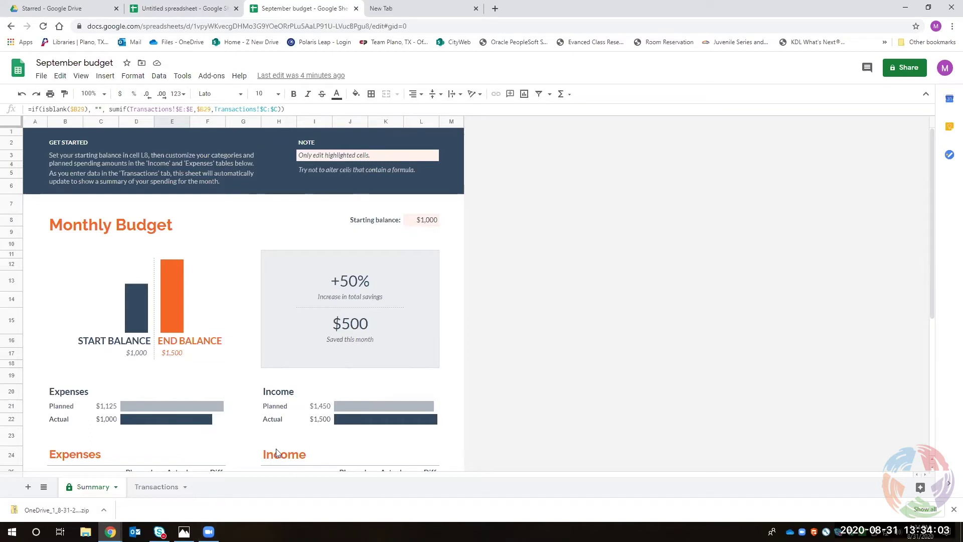
pyautogui.click(104, 95)
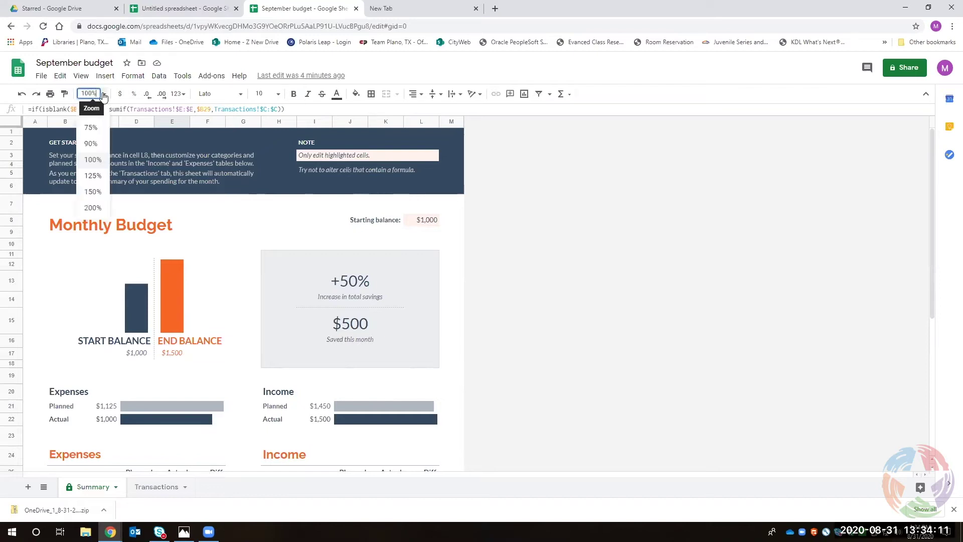
pyautogui.click(91, 144)
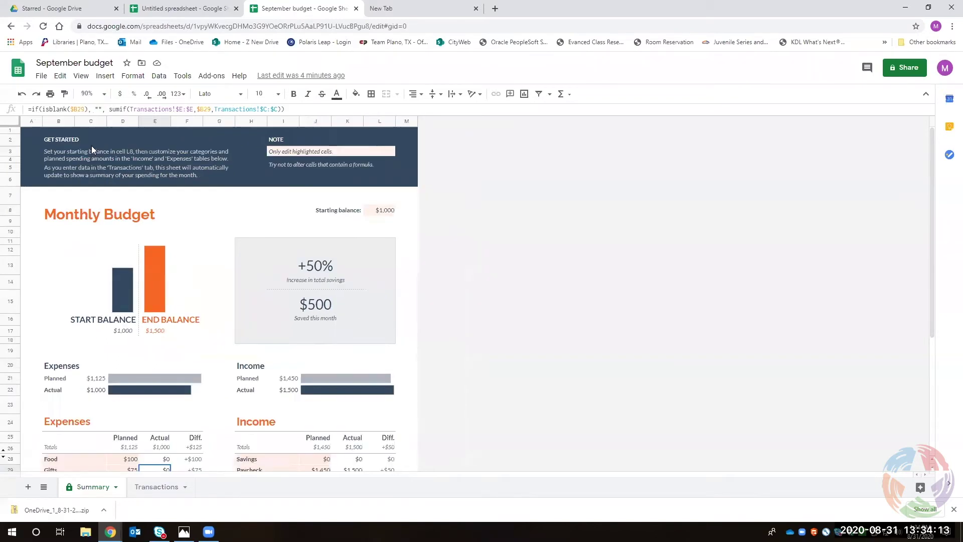
pyautogui.click(104, 93)
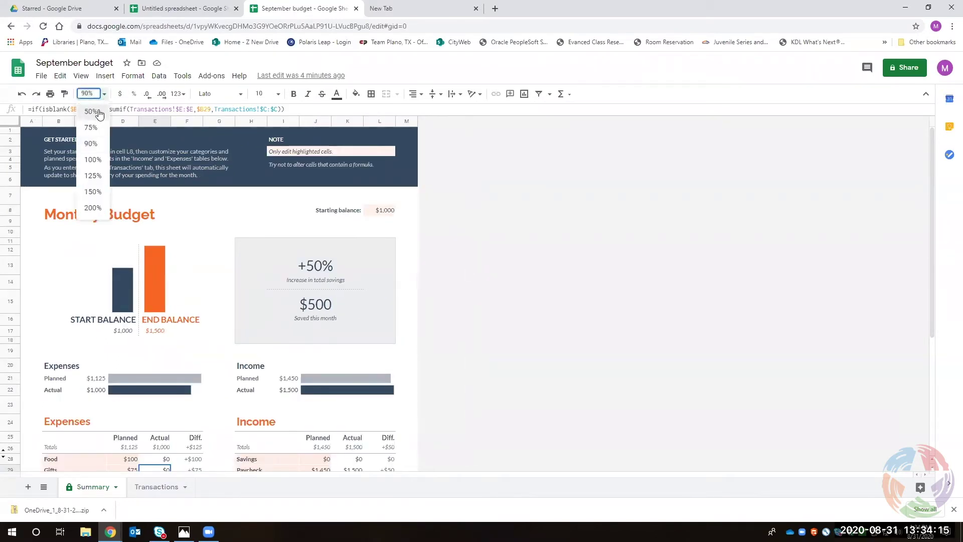
pyautogui.click(91, 111)
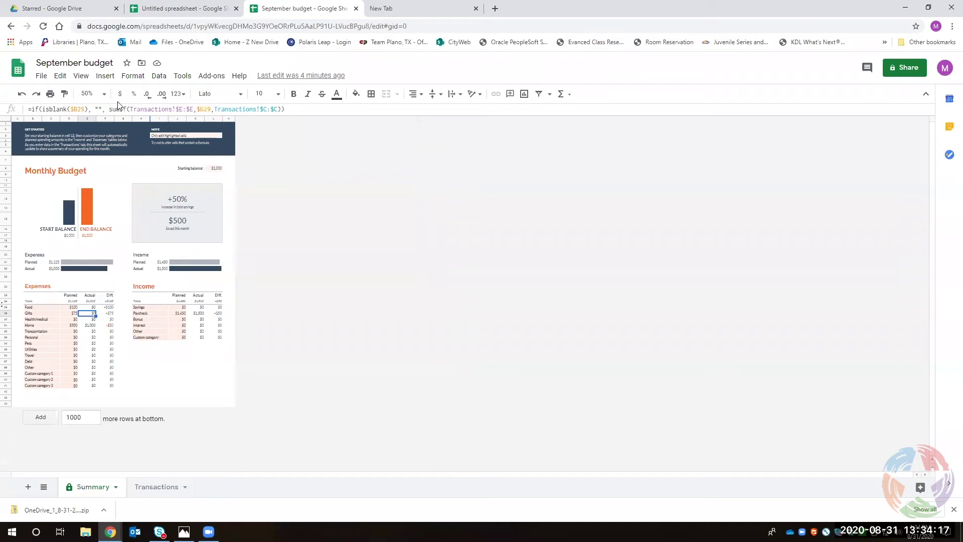
pyautogui.click(100, 93)
pyautogui.click(92, 159)
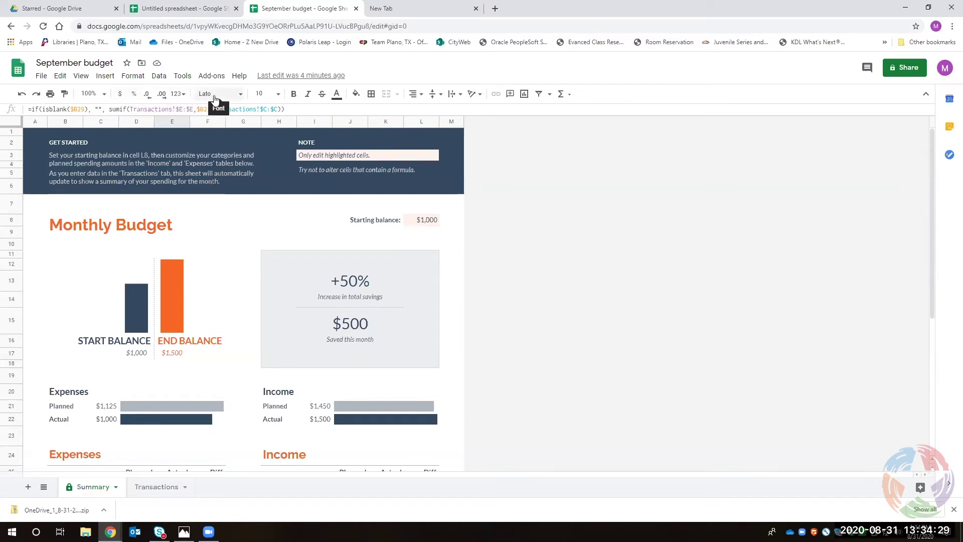
pyautogui.click(241, 95)
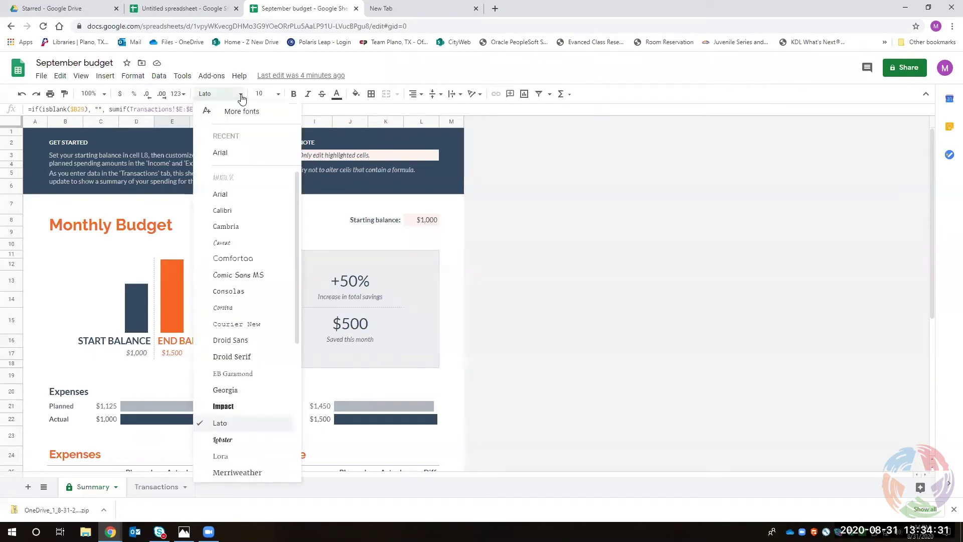
pyautogui.scroll(-2, 249, 284)
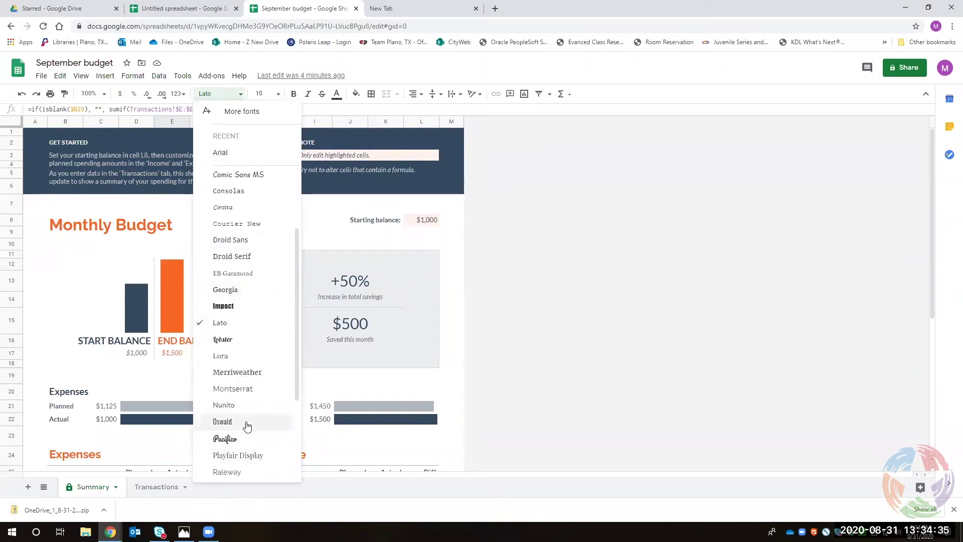
pyautogui.scroll(-3, 243, 396)
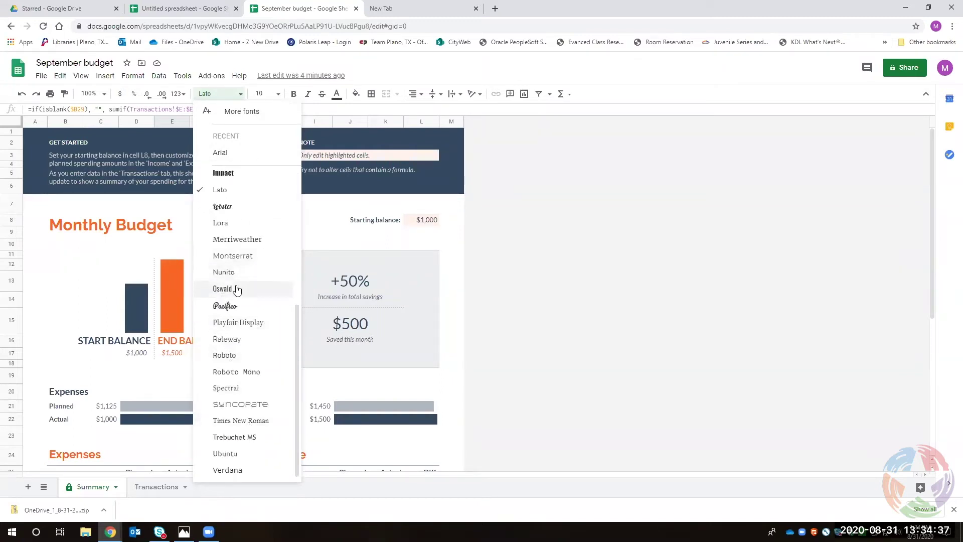
pyautogui.scroll(5, 250, 403)
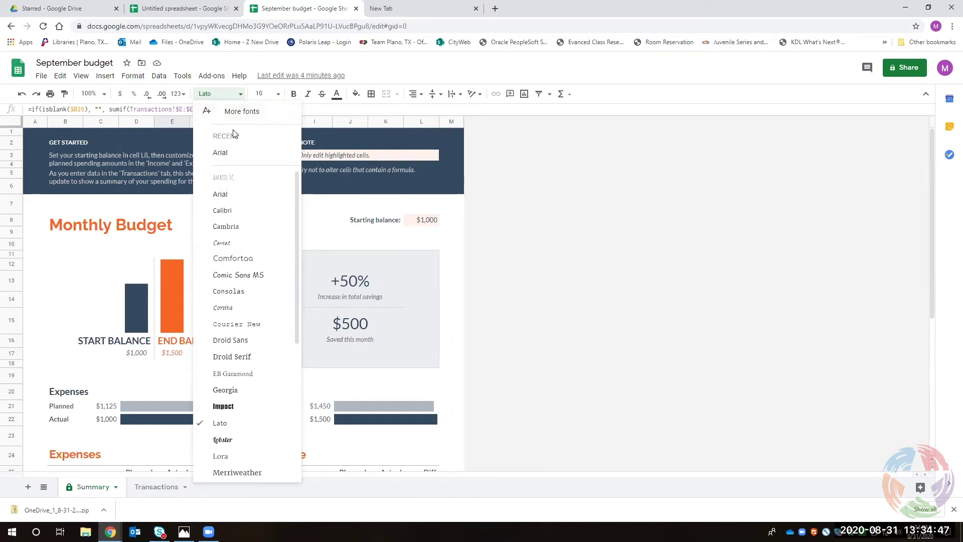
pyautogui.click(241, 95)
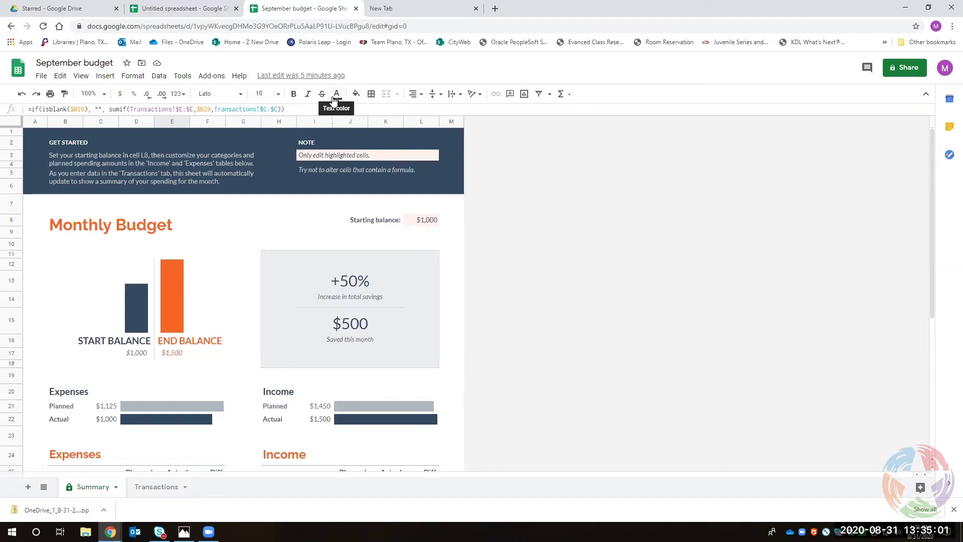
# Step: Open and close the Format menu, then scroll down to the Expenses table through Custom category 3
pyautogui.click(144, 80)
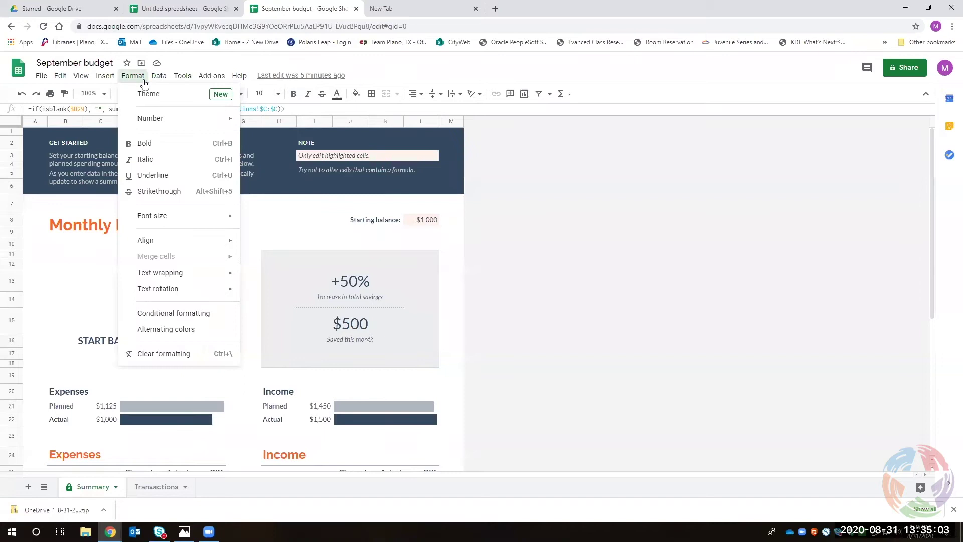
pyautogui.click(143, 79)
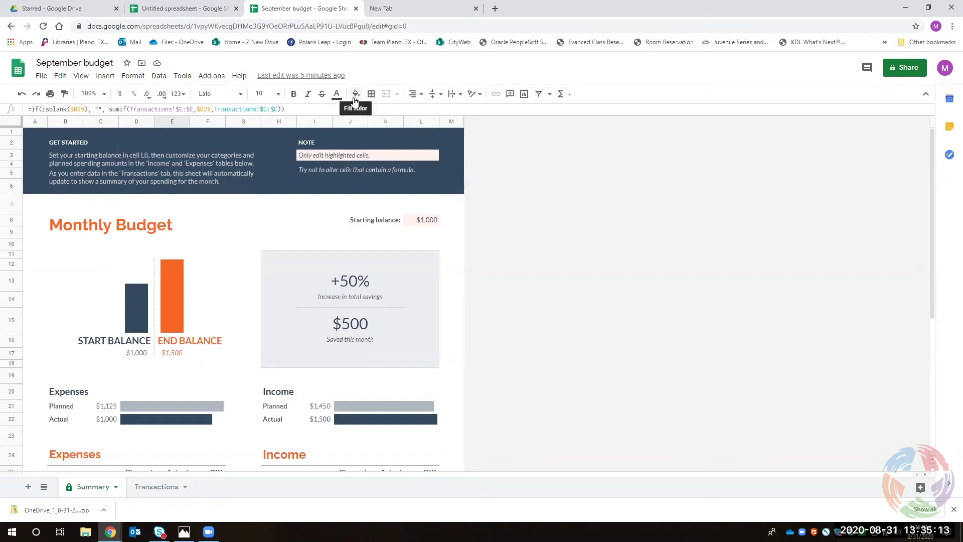
pyautogui.scroll(-3, 310, 237)
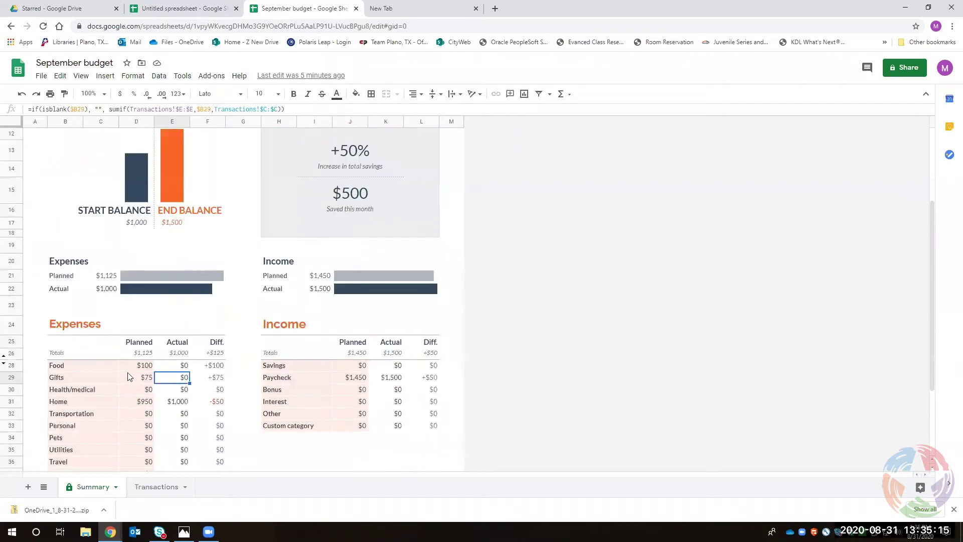
pyautogui.scroll(-1, 126, 372)
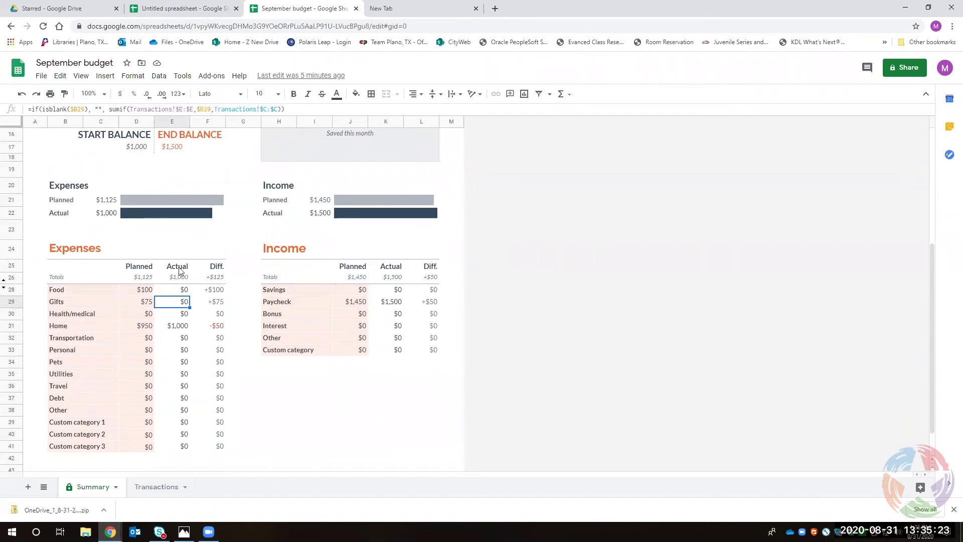
# Step: Fill the Actual cells E28:E41 light green, confirming the protection warning
pyautogui.moveTo(175, 289); pyautogui.dragTo(184, 447)
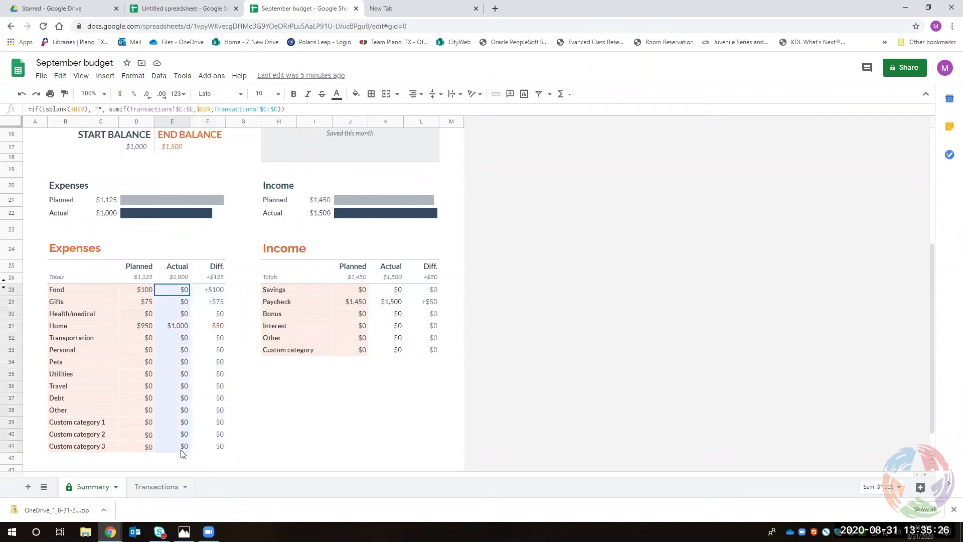
pyautogui.click(356, 96)
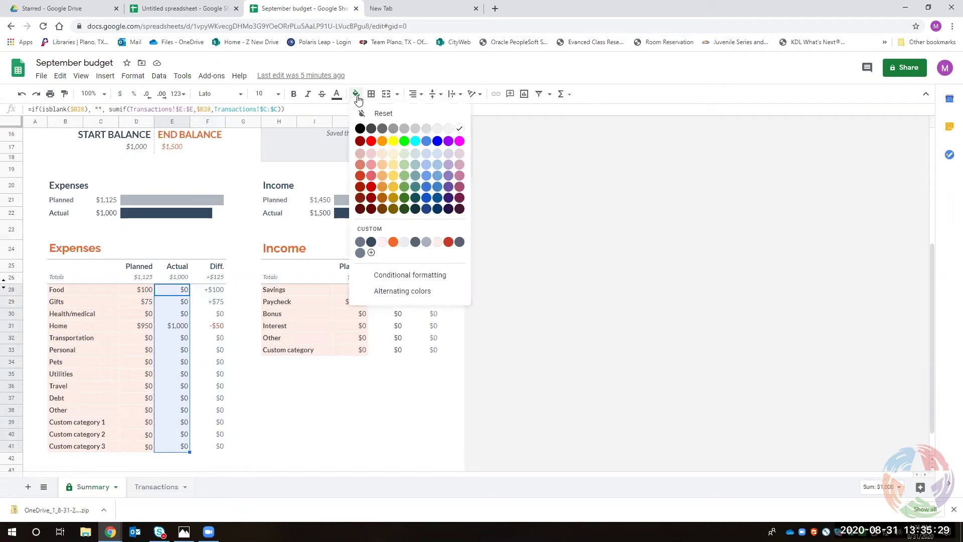
pyautogui.click(404, 156)
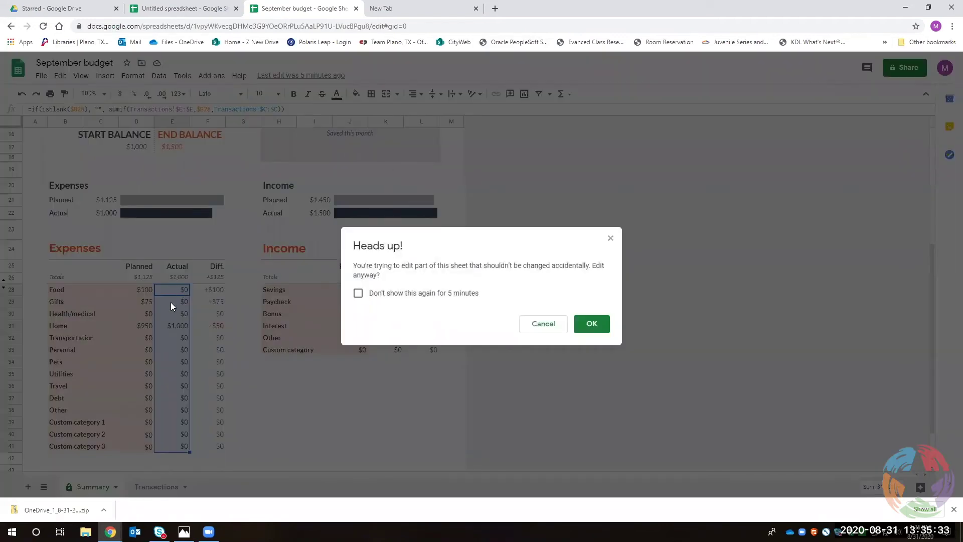
pyautogui.click(592, 324)
pyautogui.click(207, 375)
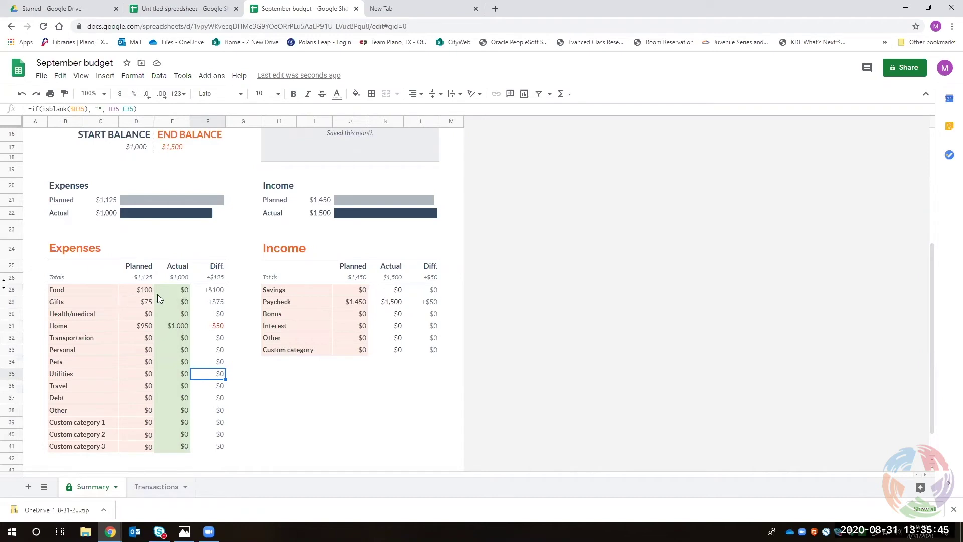
# Step: Add all borders to E28:E41, suppressing the protection warning for 5 minutes
pyautogui.moveTo(174, 293); pyautogui.dragTo(173, 447)
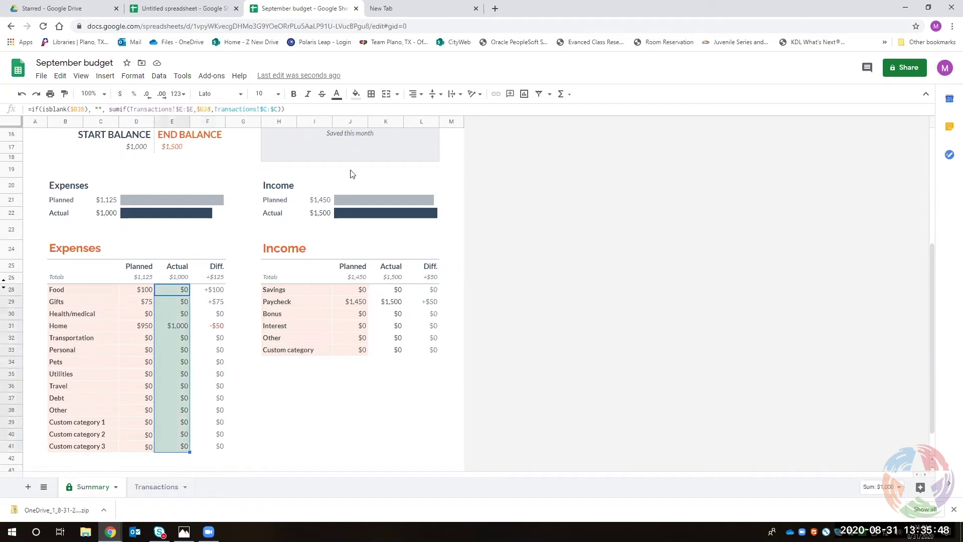
pyautogui.click(371, 94)
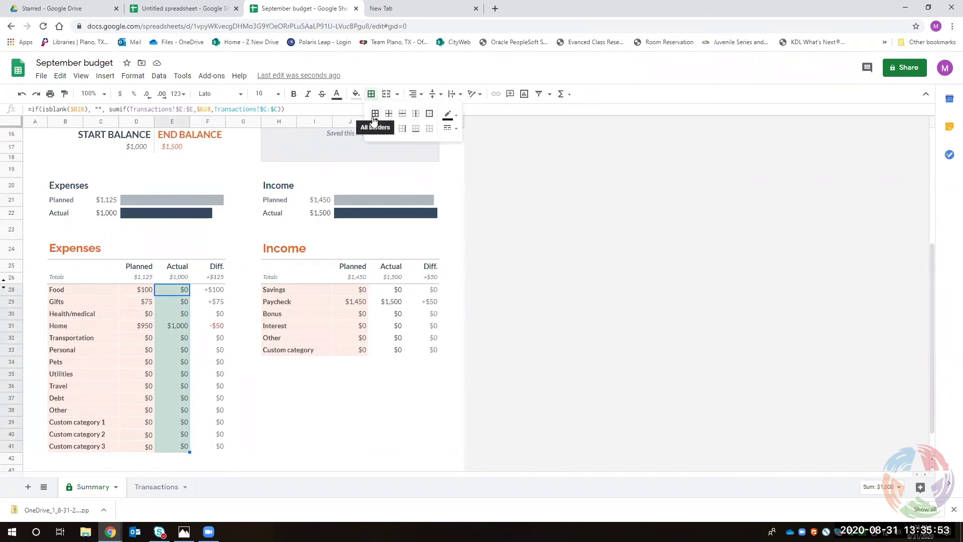
pyautogui.click(374, 114)
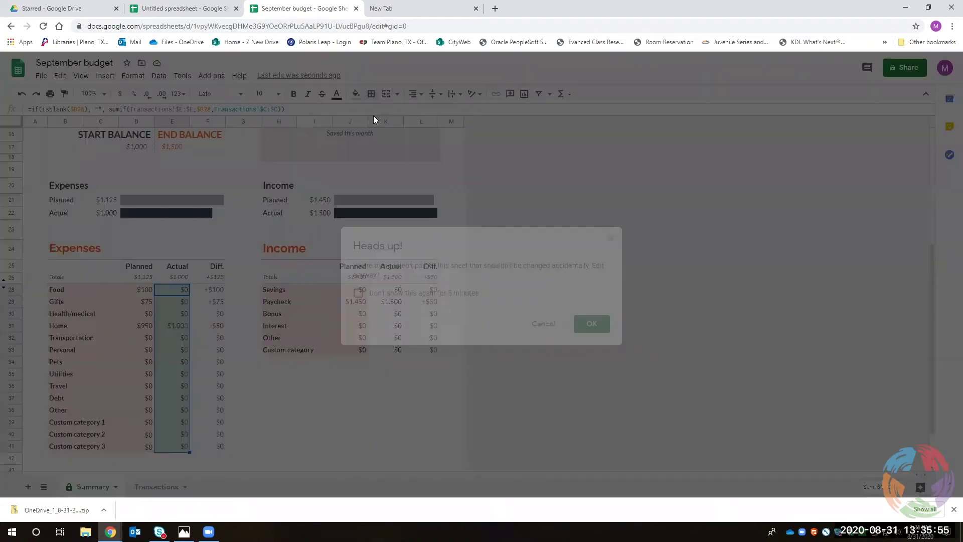
pyautogui.click(359, 294)
pyautogui.click(592, 325)
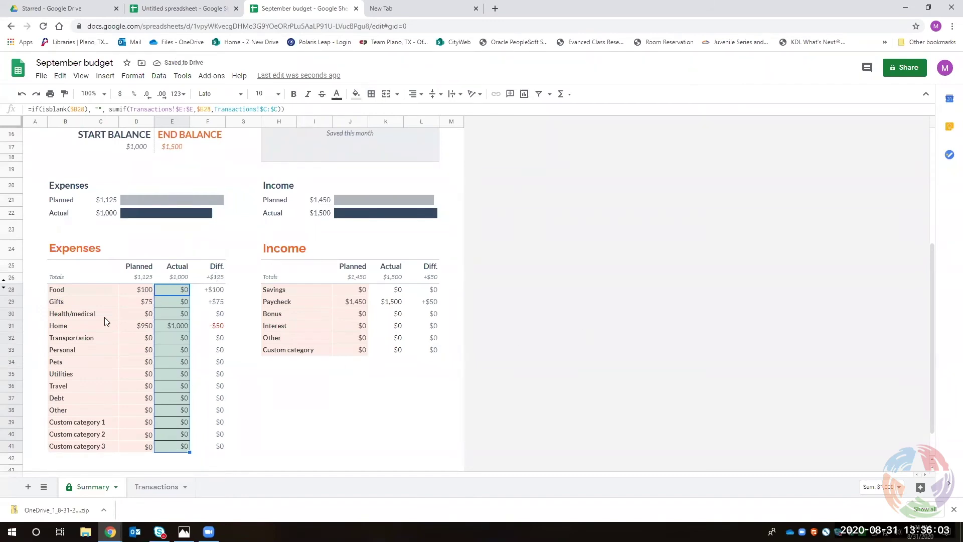
# Step: Copy the Food Planned cell D28's formatting onto E28:E41 with Paint format, then reselect E28:E41
pyautogui.click(146, 314)
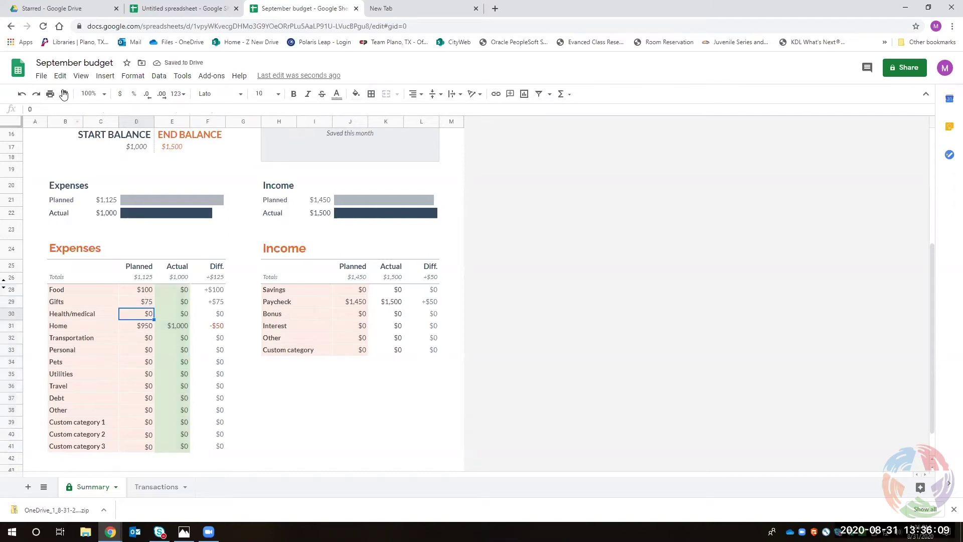
pyautogui.click(148, 289)
pyautogui.moveTo(146, 290); pyautogui.dragTo(146, 449)
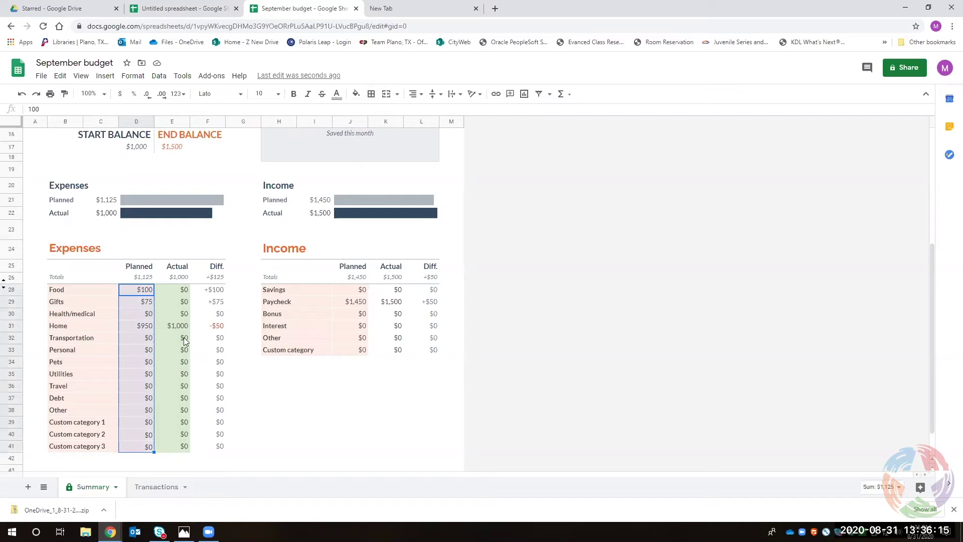
pyautogui.click(134, 291)
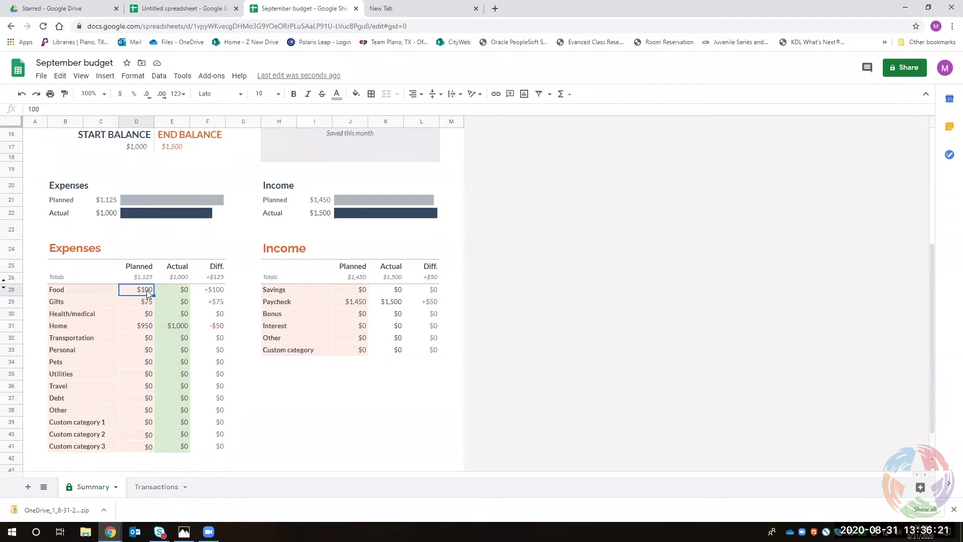
pyautogui.click(65, 97)
pyautogui.moveTo(176, 291); pyautogui.dragTo(185, 453)
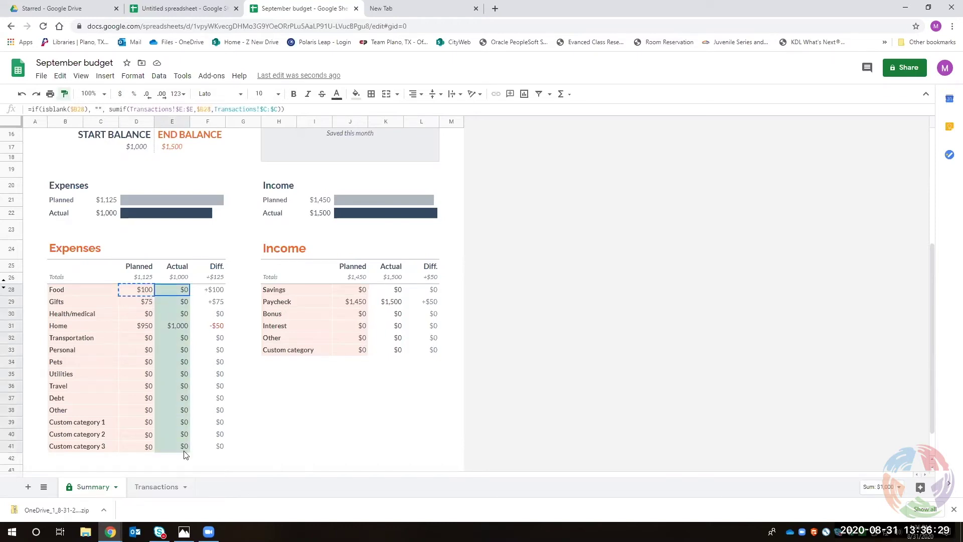
pyautogui.moveTo(185, 454); pyautogui.dragTo(184, 453)
pyautogui.click(176, 355)
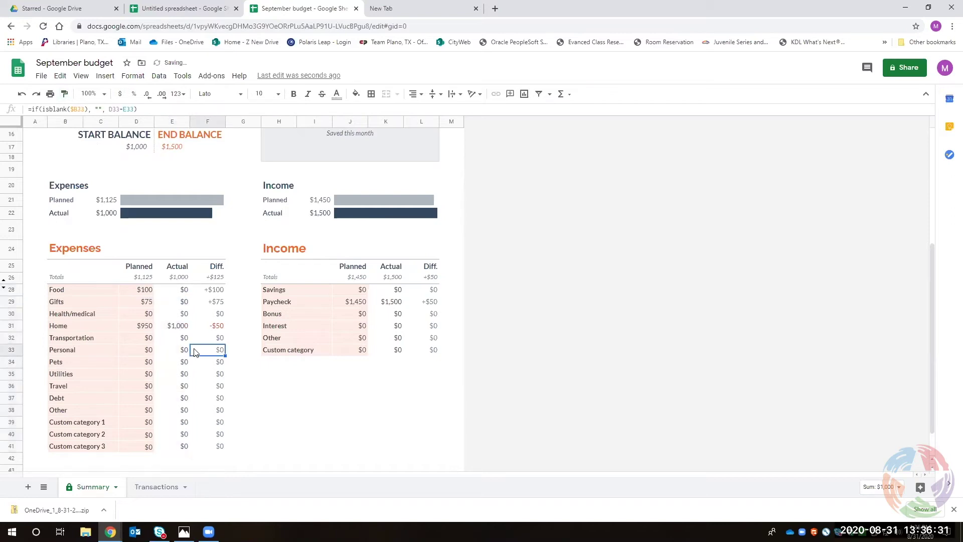
pyautogui.moveTo(172, 295); pyautogui.dragTo(191, 397)
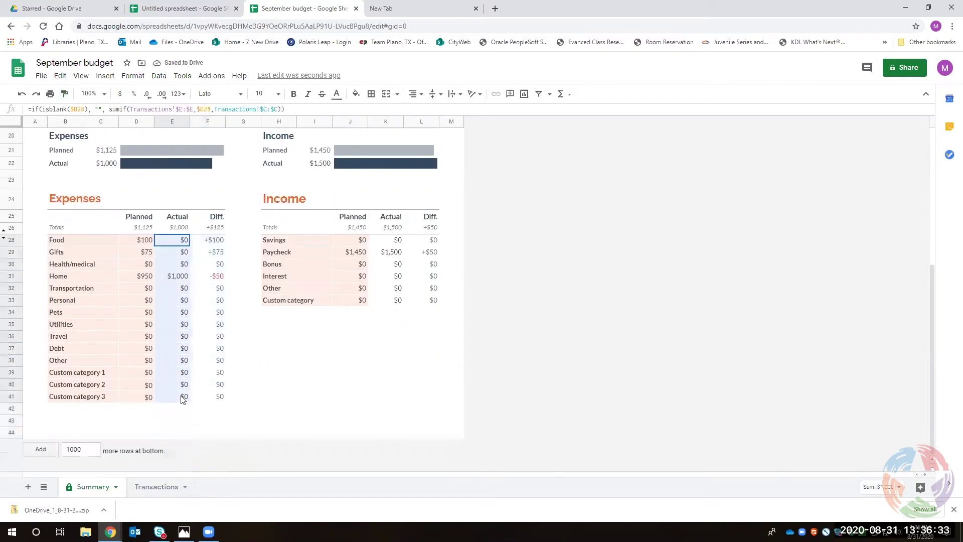
# Step: Fill the selected Actual cells E28:E41 light green again
pyautogui.click(355, 94)
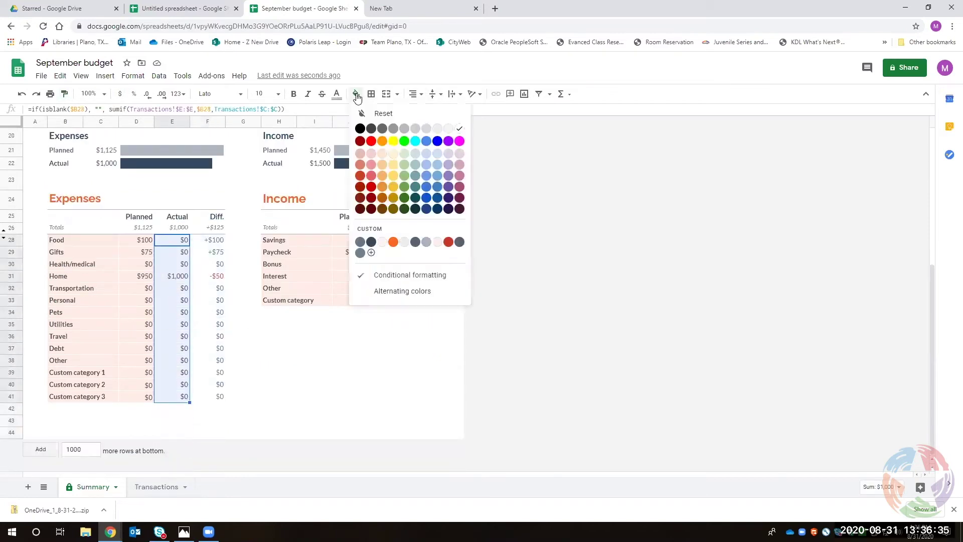
pyautogui.click(405, 157)
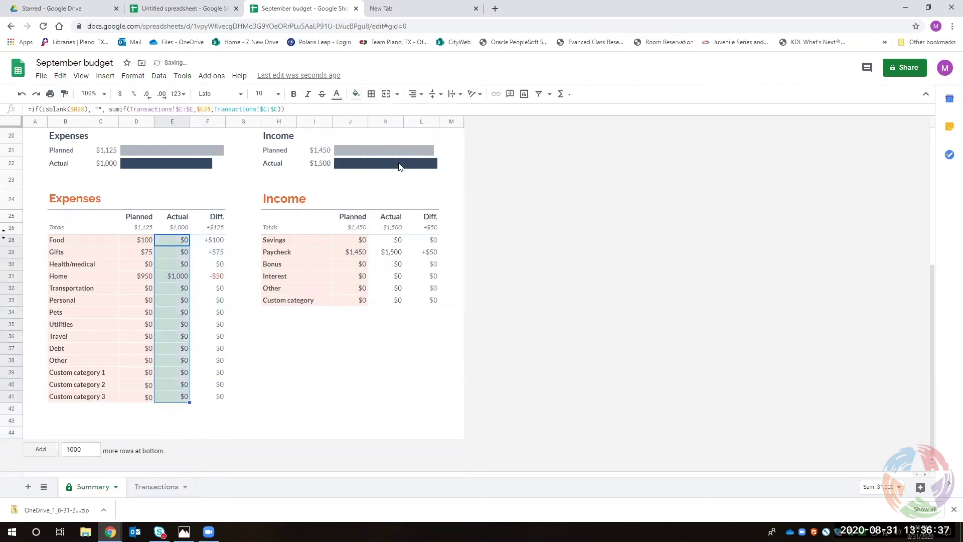
pyautogui.click(206, 312)
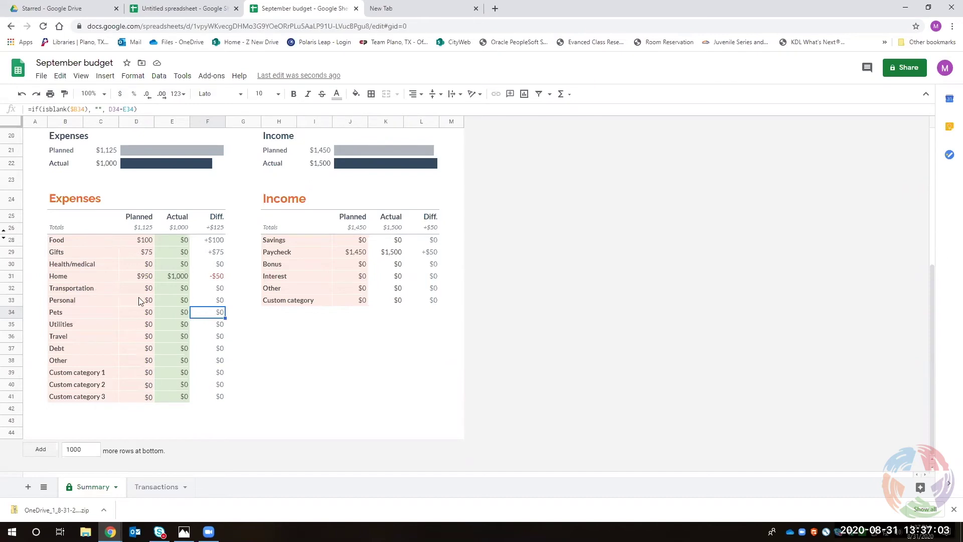
# Step: Select the Transportation Actual cell to inspect its formula, scrolling around the table
pyautogui.click(184, 292)
pyautogui.scroll(2, 247, 331)
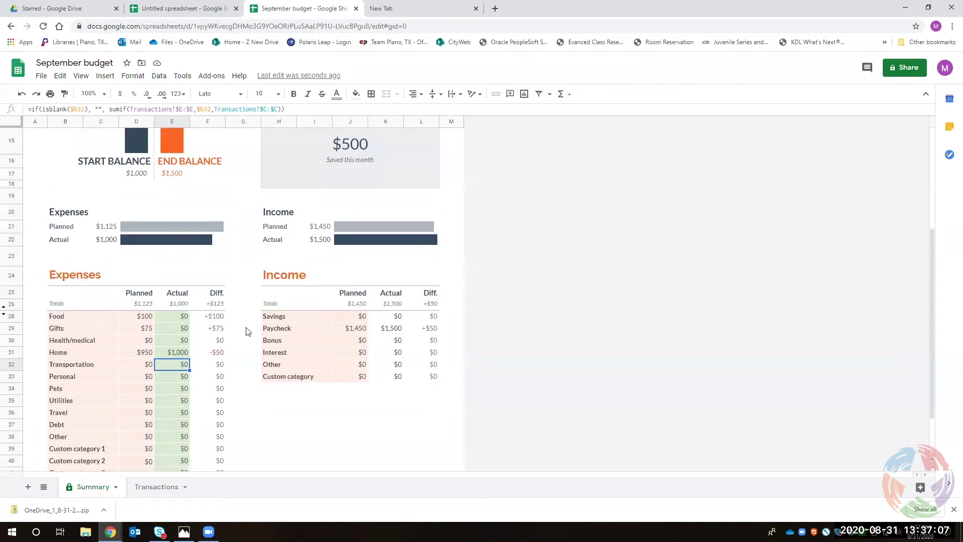
pyautogui.scroll(-1, 247, 331)
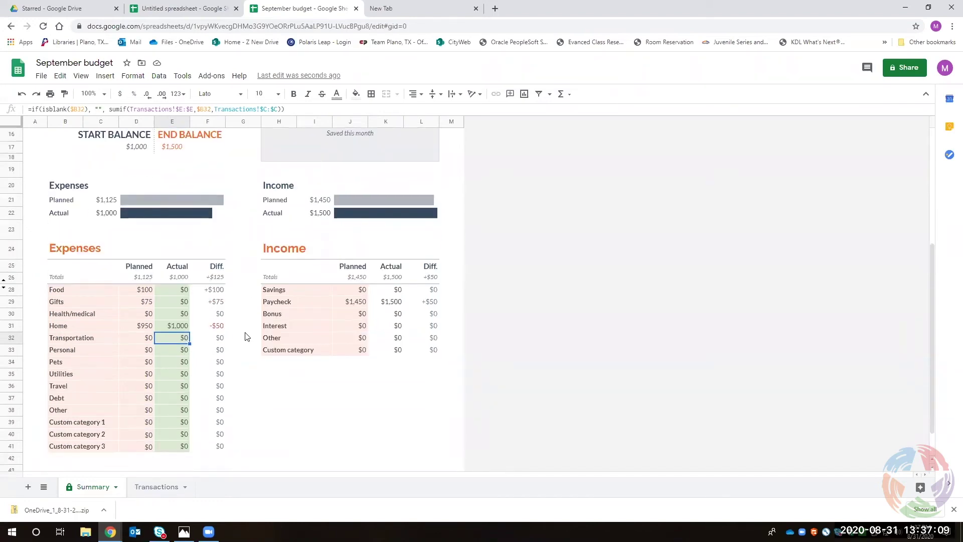
pyautogui.scroll(1, 247, 333)
pyautogui.scroll(-2, 245, 341)
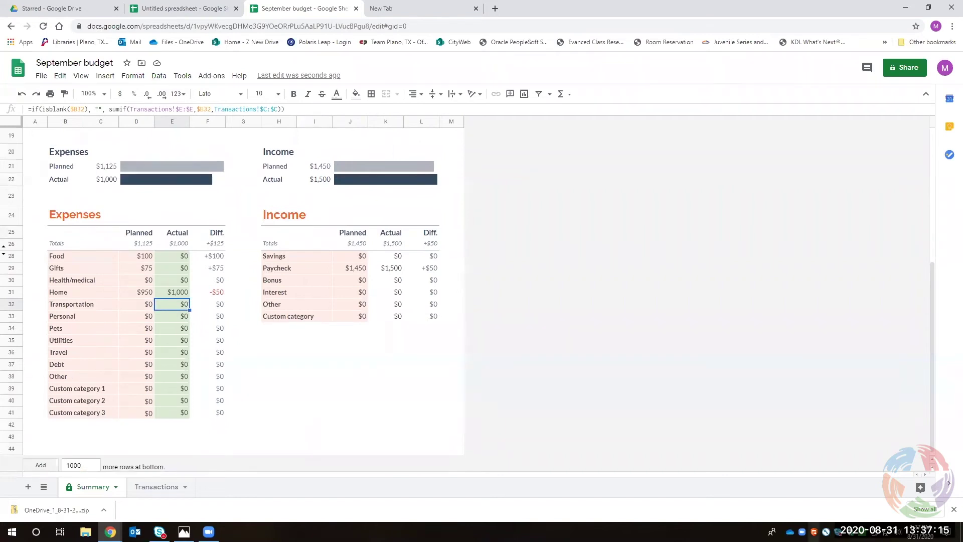
pyautogui.scroll(3, 288, 362)
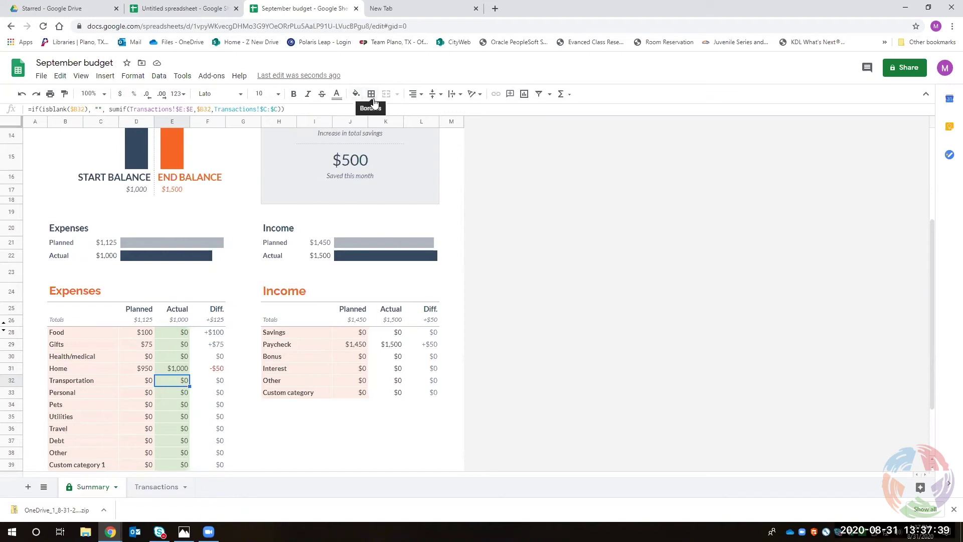
# Step: Open the Format menu
pyautogui.click(133, 77)
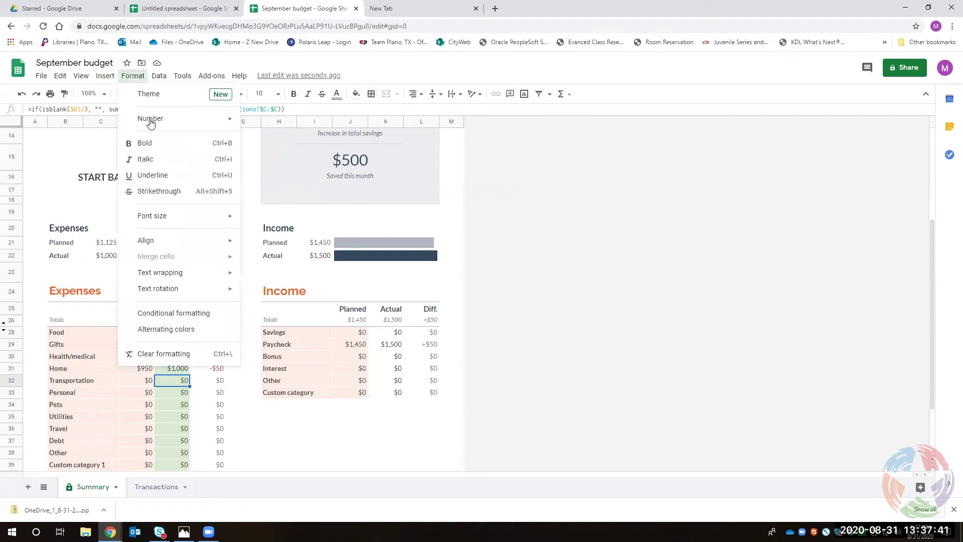
# Step: Browse the Format menu's Number and Align submenus, then close the menu
pyautogui.click(151, 84)
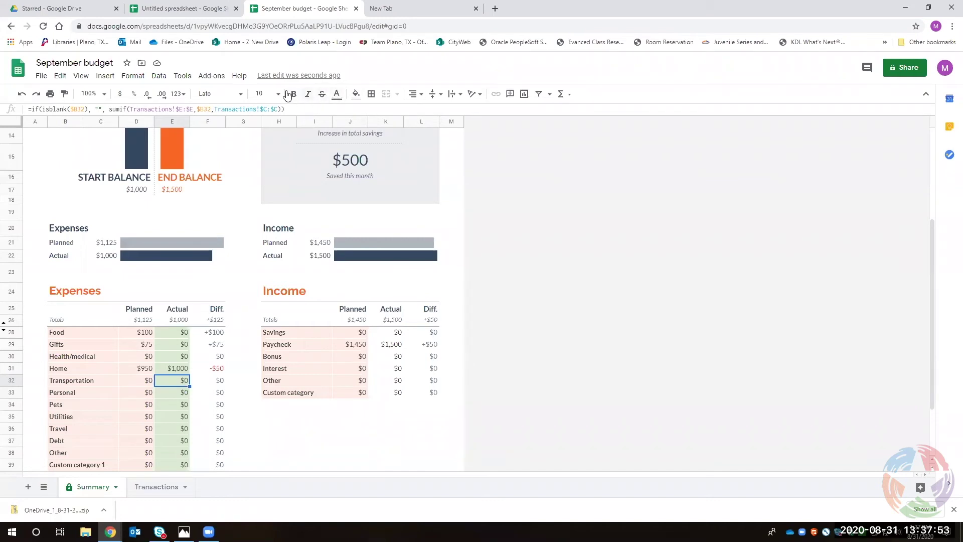
pyautogui.click(134, 77)
pyautogui.click(134, 76)
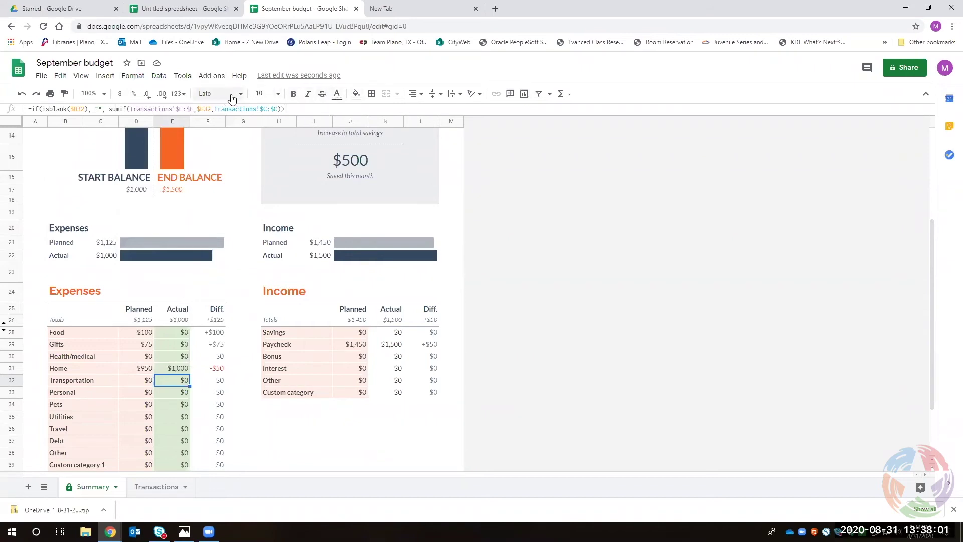
pyautogui.click(131, 76)
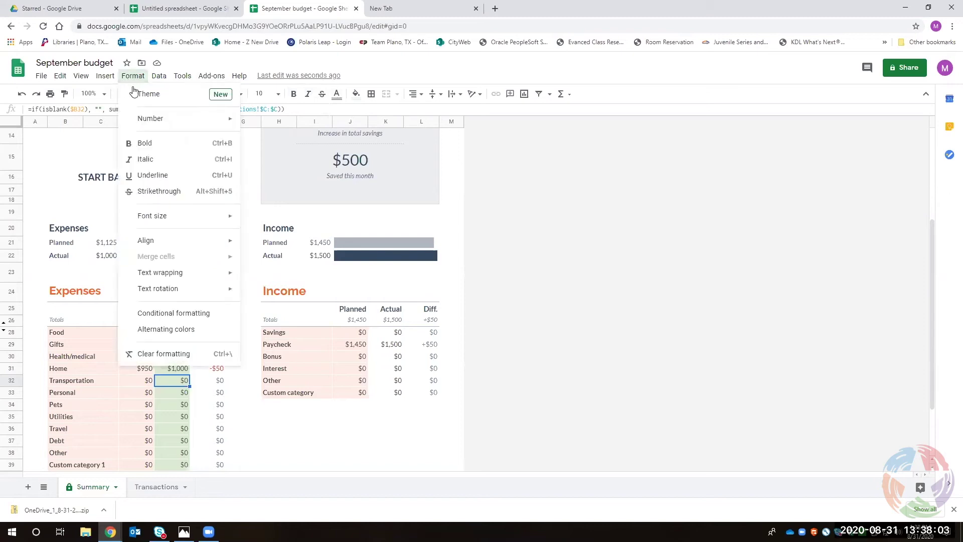
pyautogui.moveTo(162, 124)
pyautogui.moveTo(208, 239)
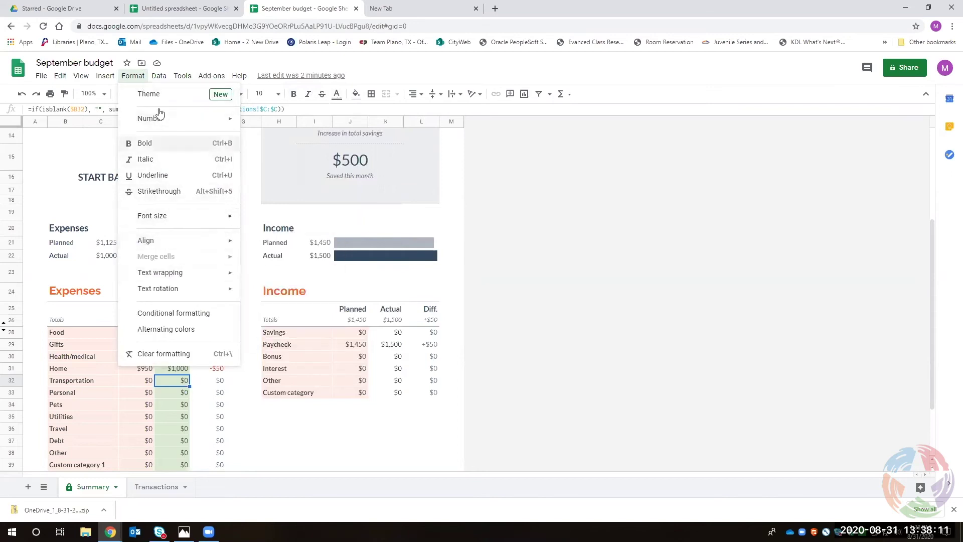
pyautogui.click(135, 76)
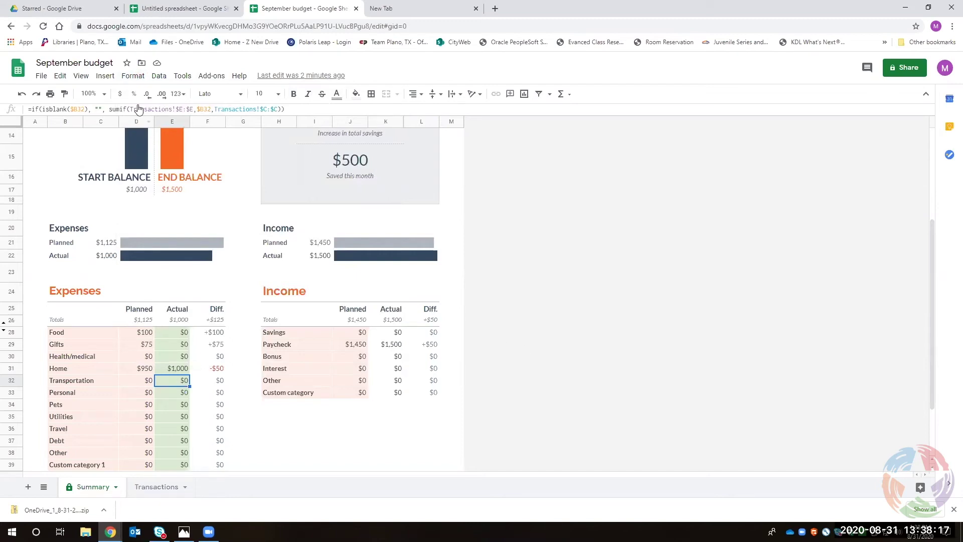
# Step: Reopen Format to view Text wrapping, then close it by selecting income cell H33
pyautogui.click(134, 76)
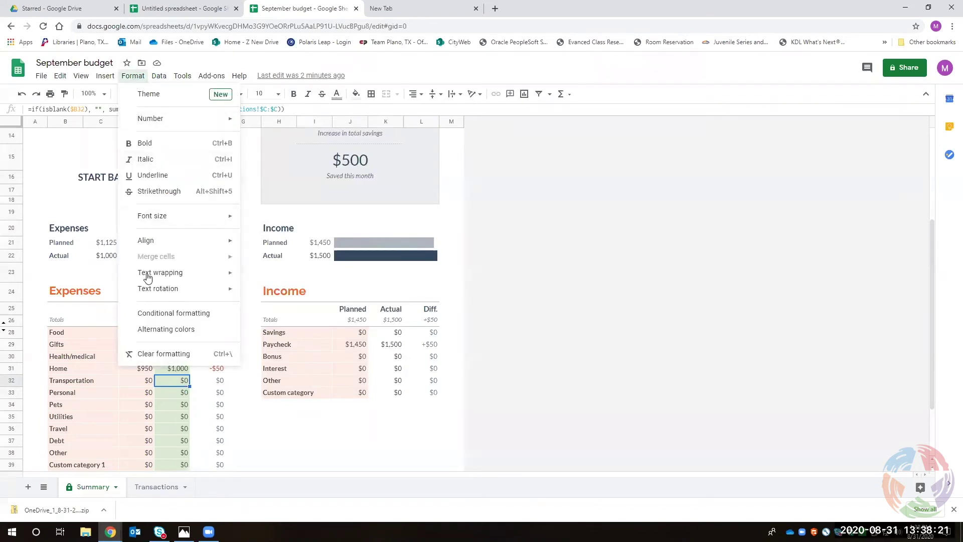
pyautogui.moveTo(165, 277)
pyautogui.click(323, 393)
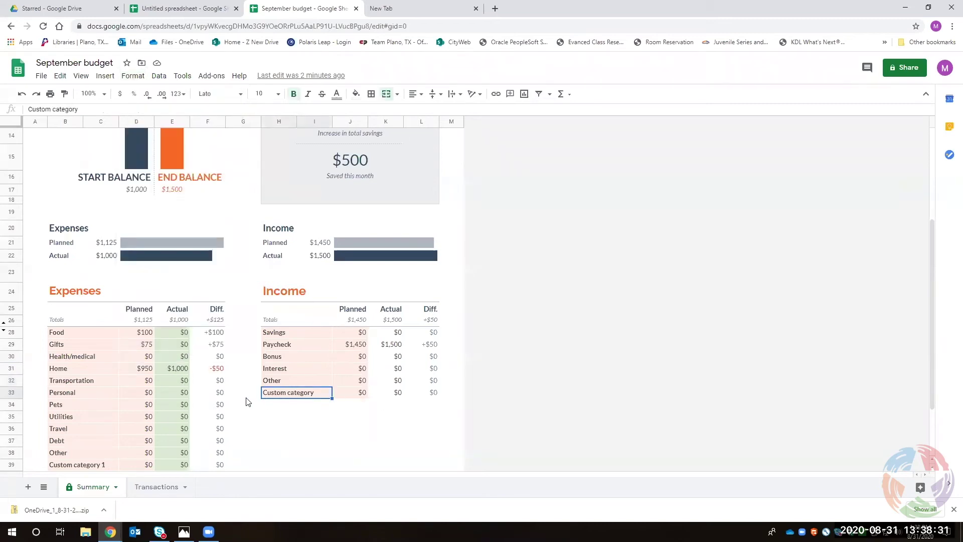
pyautogui.scroll(-3, 246, 401)
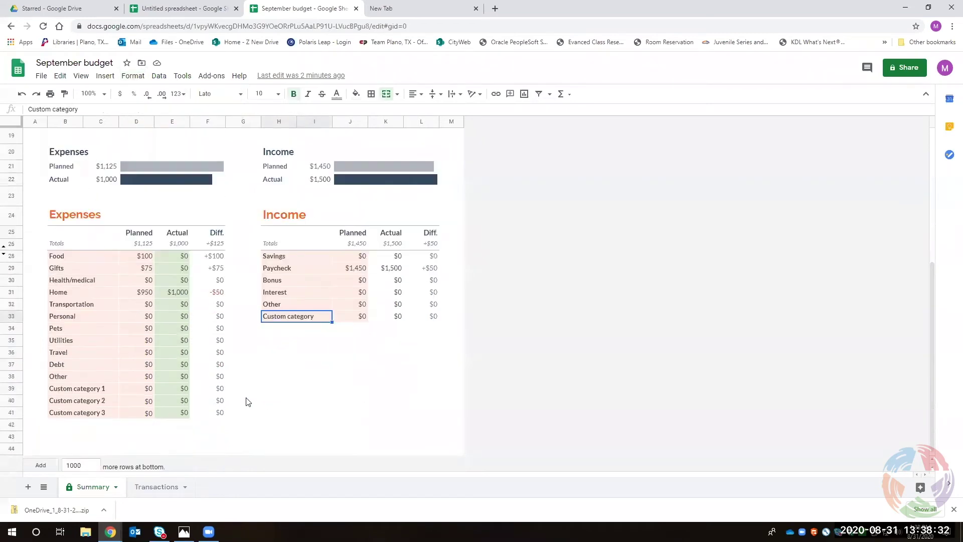
pyautogui.click(72, 390)
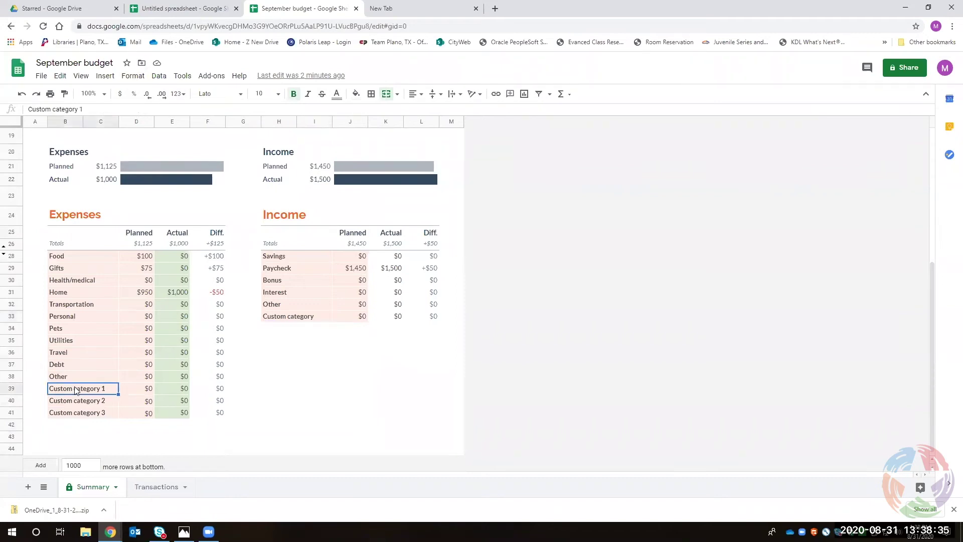
pyautogui.doubleClick(71, 390)
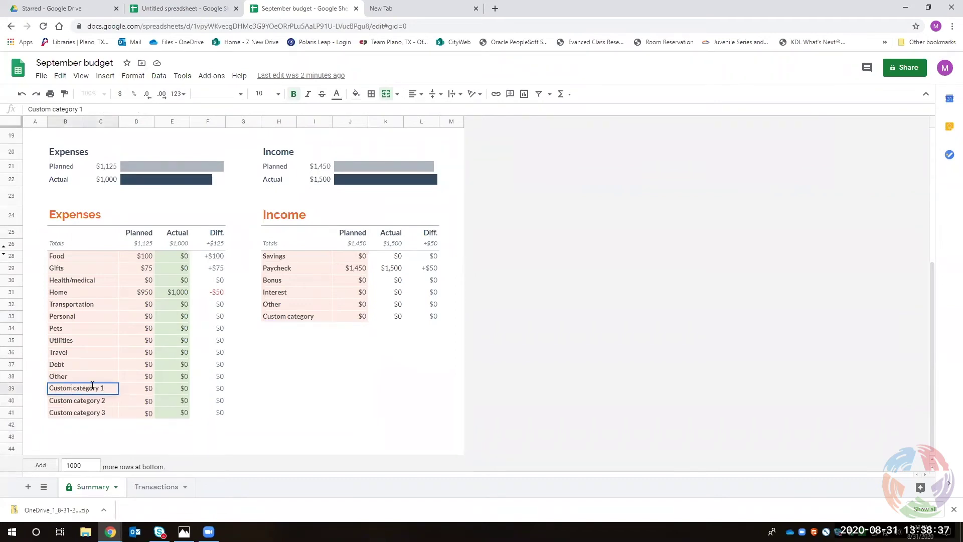
pyautogui.write('super')
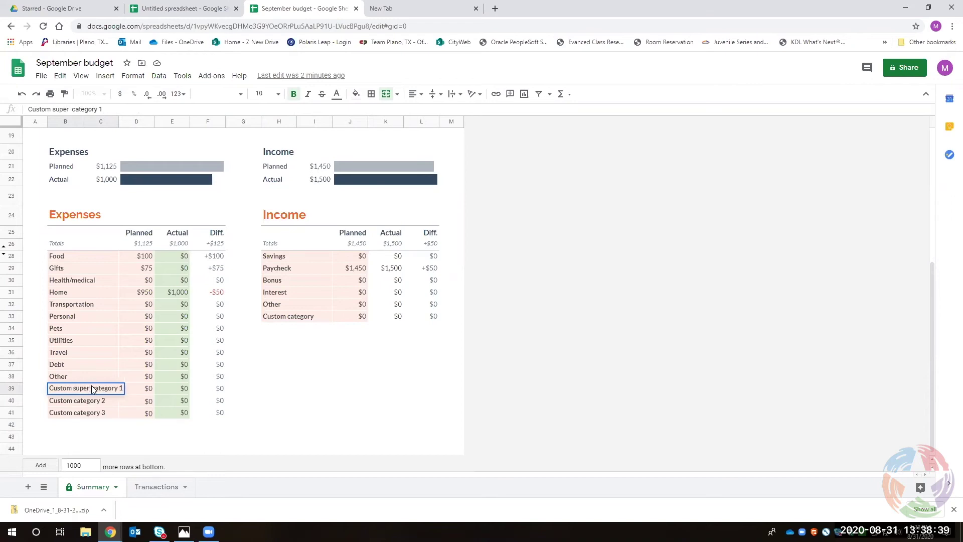
pyautogui.press('BackSpace')
pyautogui.press('Return')
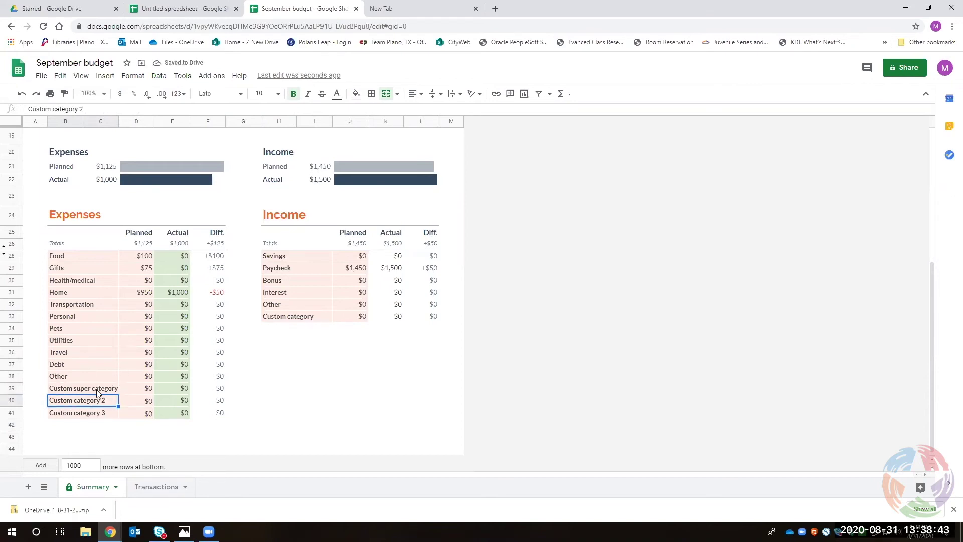
pyautogui.click(108, 388)
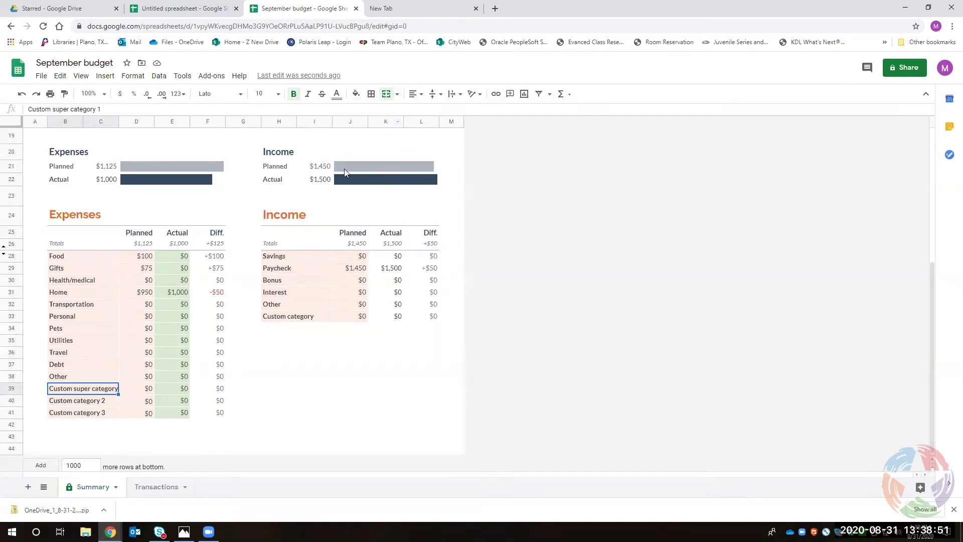
pyautogui.click(133, 75)
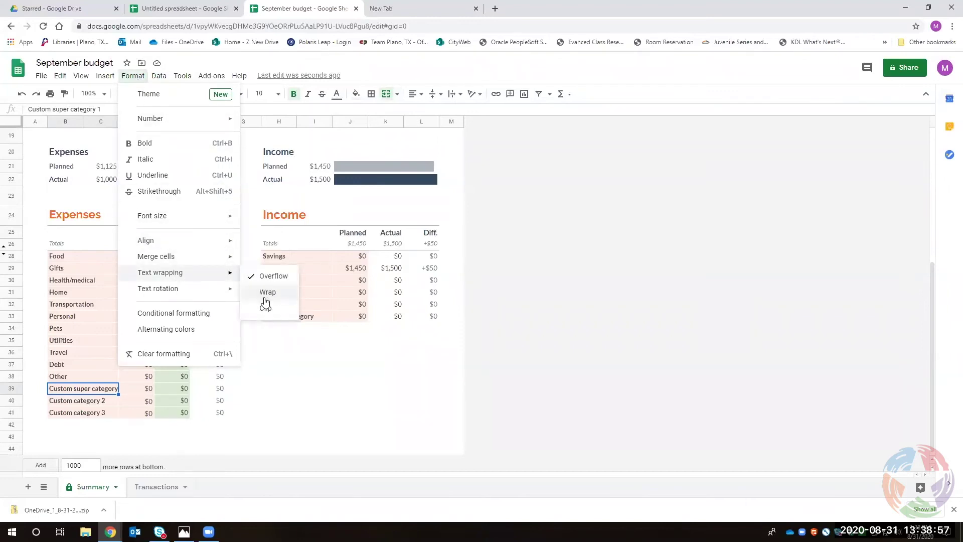
pyautogui.click(265, 299)
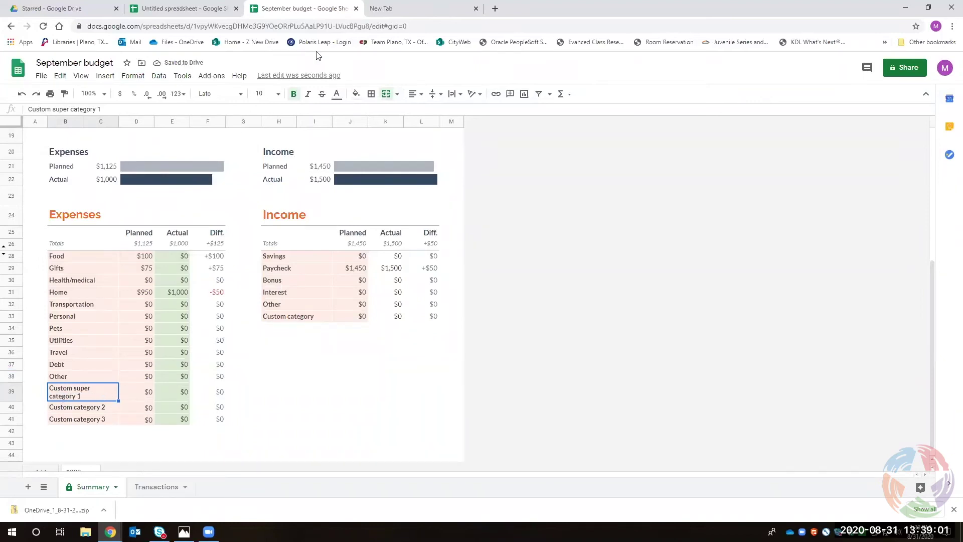
pyautogui.click(455, 95)
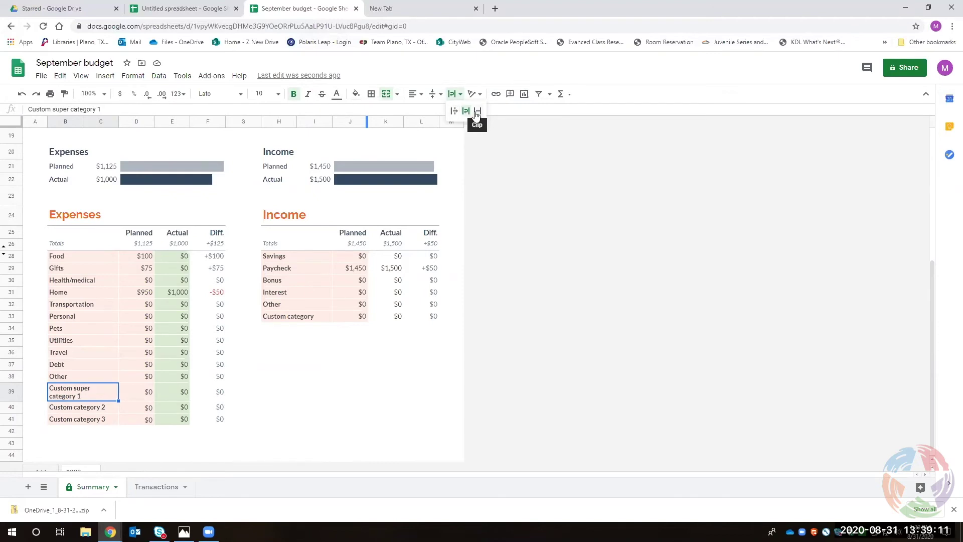
pyautogui.click(459, 95)
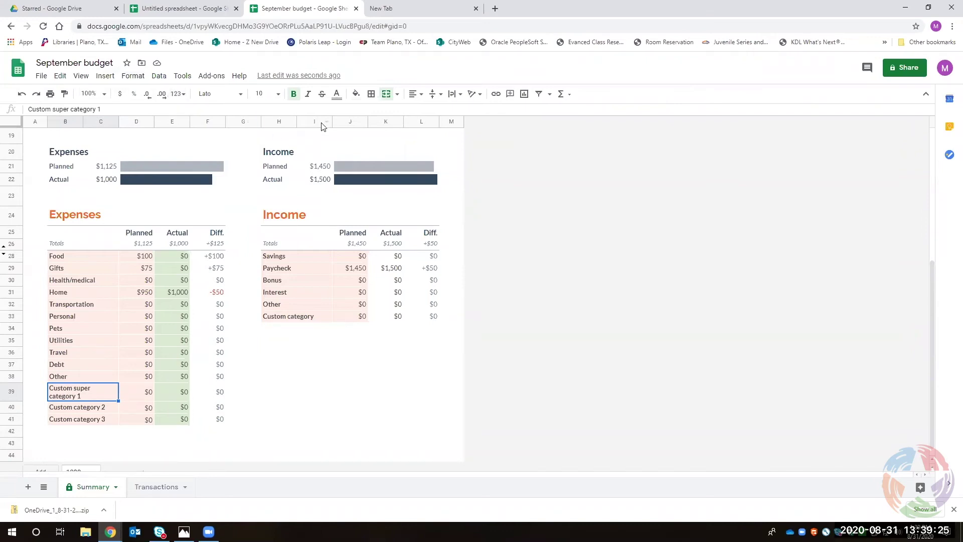
pyautogui.click(23, 93)
pyautogui.click(23, 94)
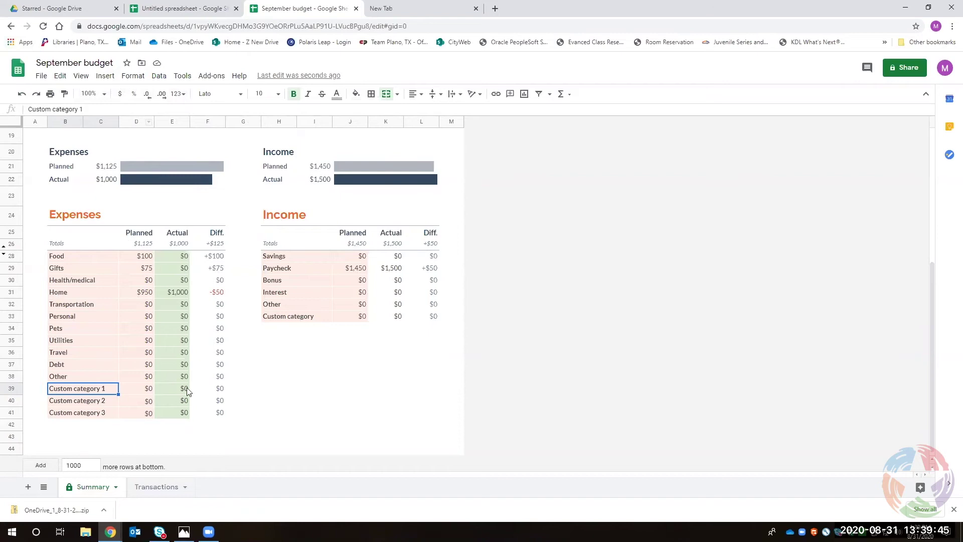
pyautogui.click(181, 258)
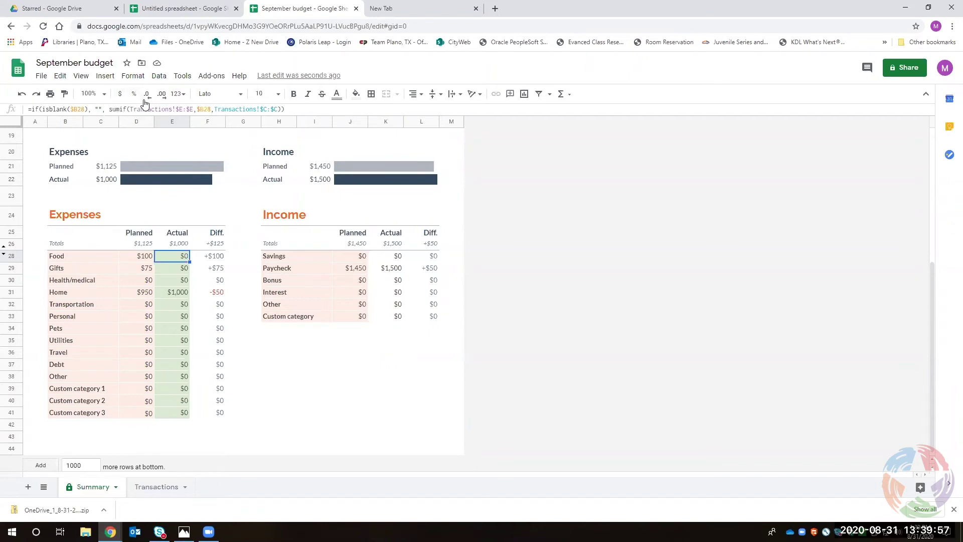
pyautogui.click(182, 95)
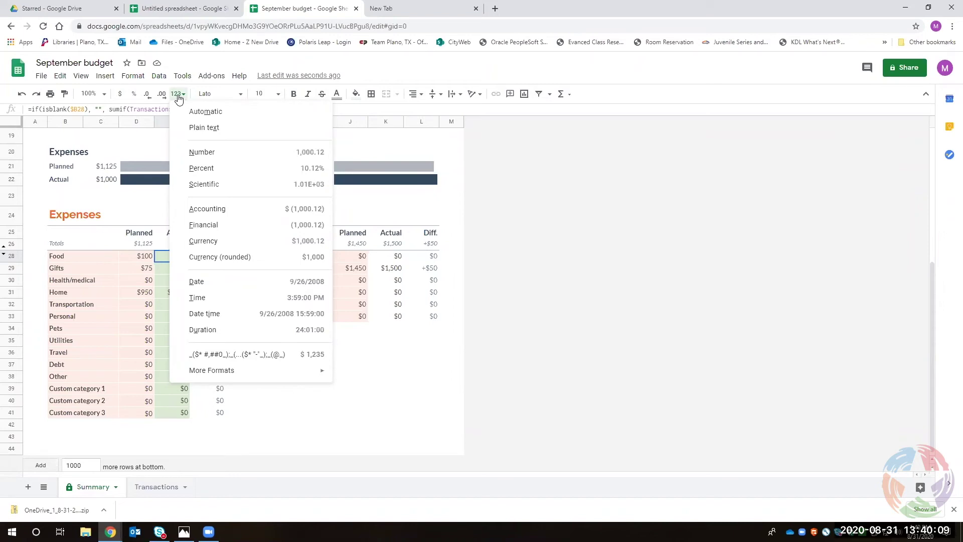
pyautogui.click(181, 96)
pyautogui.click(133, 77)
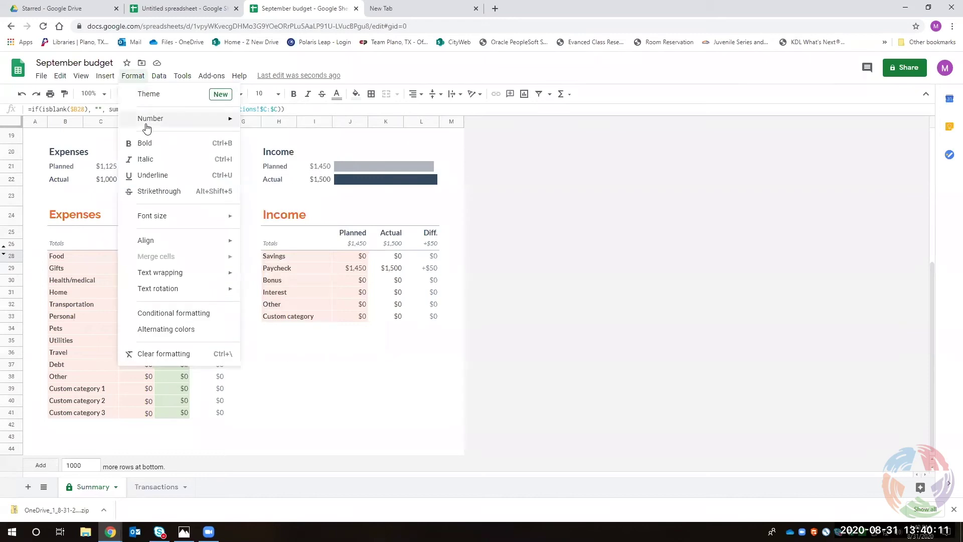
pyautogui.moveTo(147, 129)
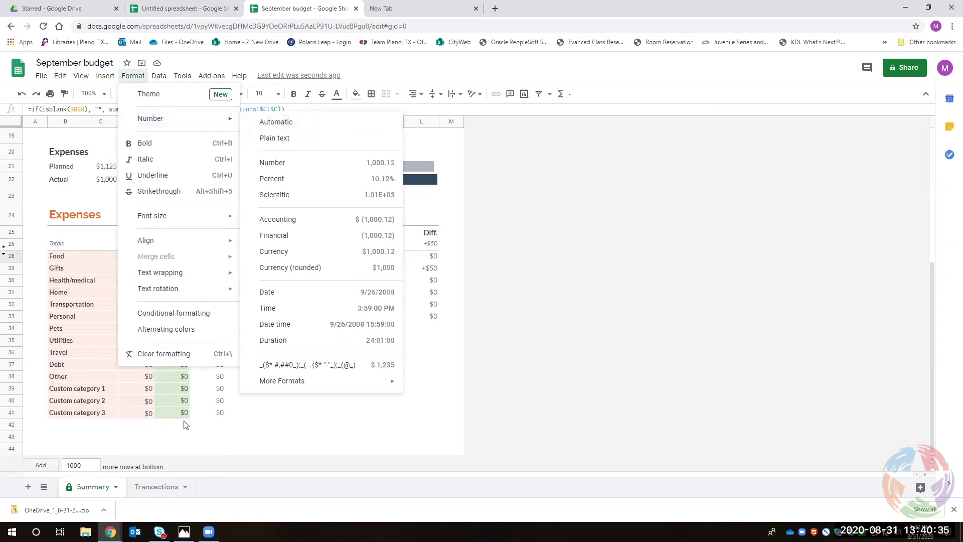
pyautogui.click(175, 404)
pyautogui.scroll(5, 206, 346)
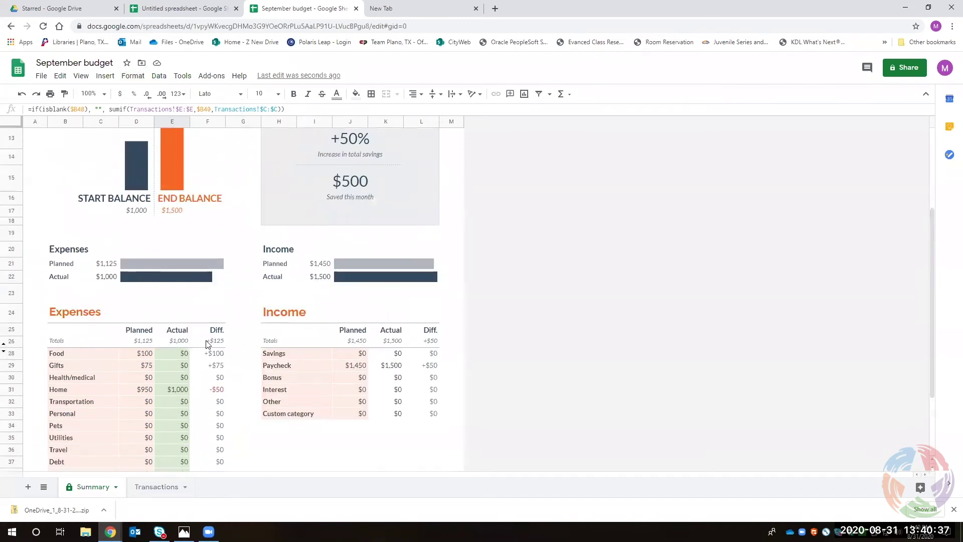
# Step: Add Sheet7, move it after Transactions, and enter 100 in cell A1
pyautogui.click(28, 487)
pyautogui.moveTo(161, 487); pyautogui.dragTo(227, 491)
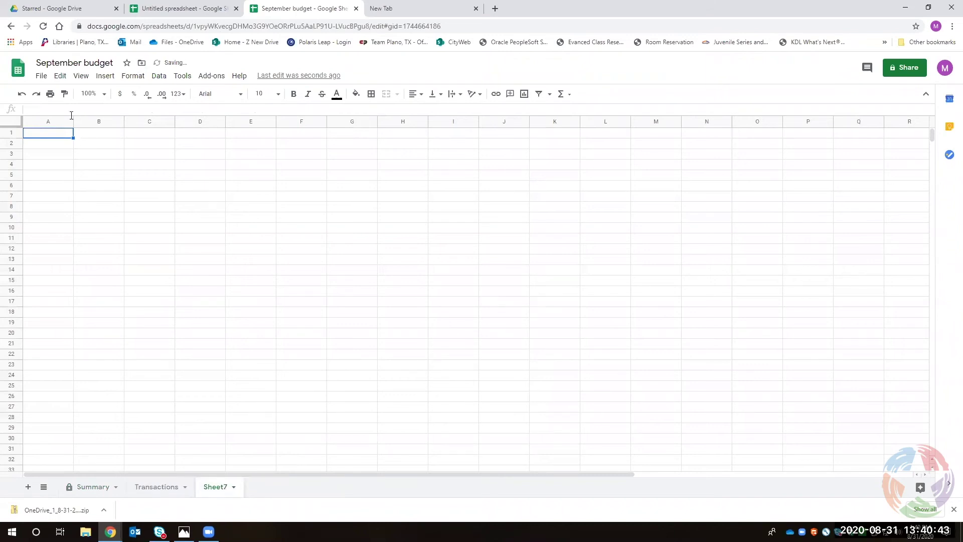
pyautogui.click(63, 134)
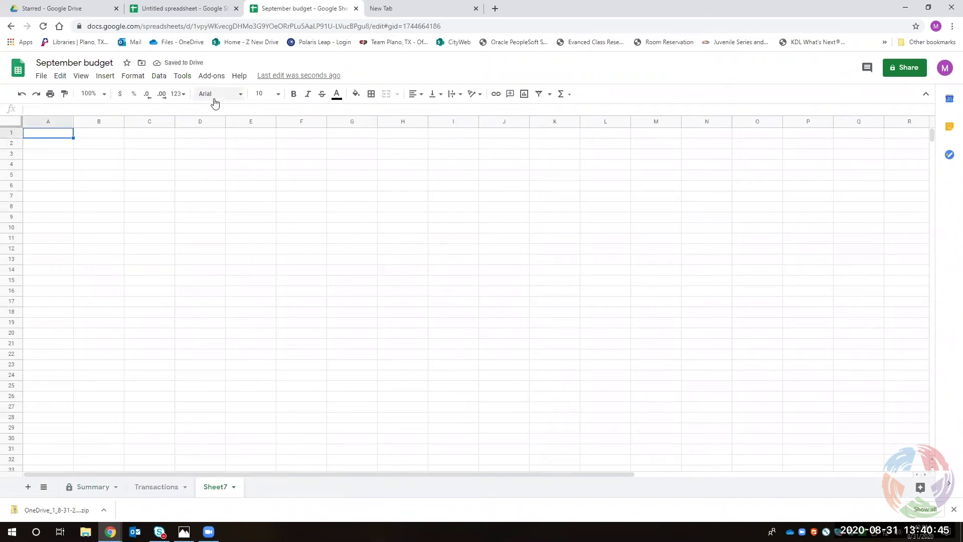
pyautogui.click(178, 94)
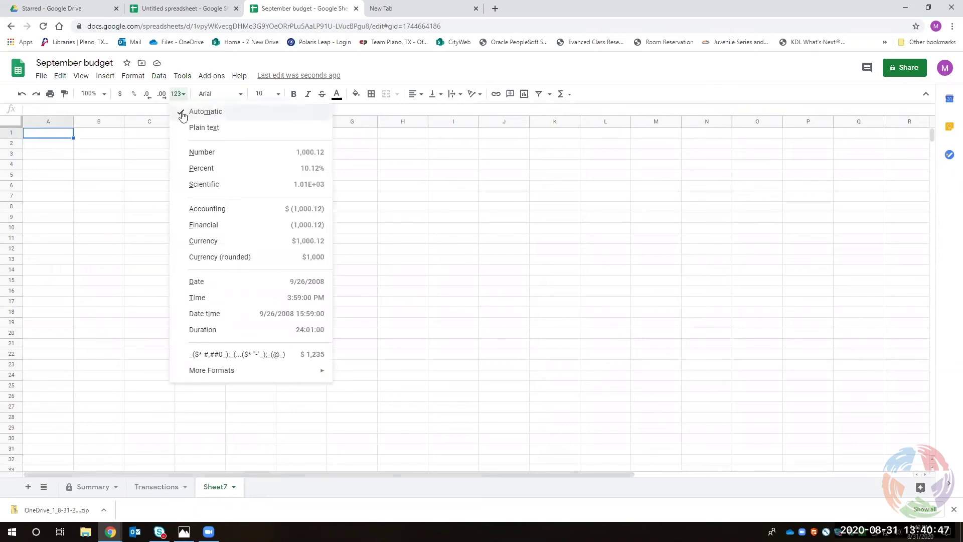
pyautogui.click(65, 136)
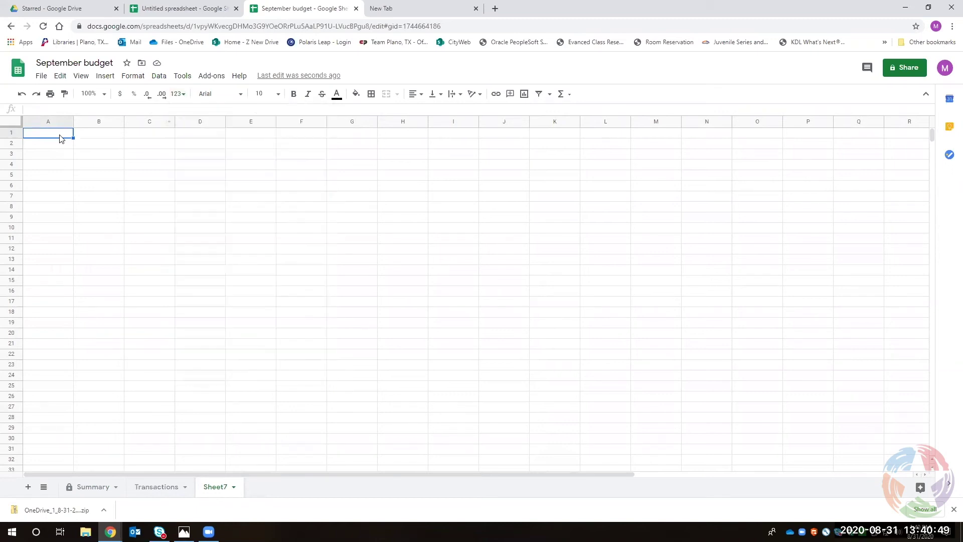
pyautogui.write('100')
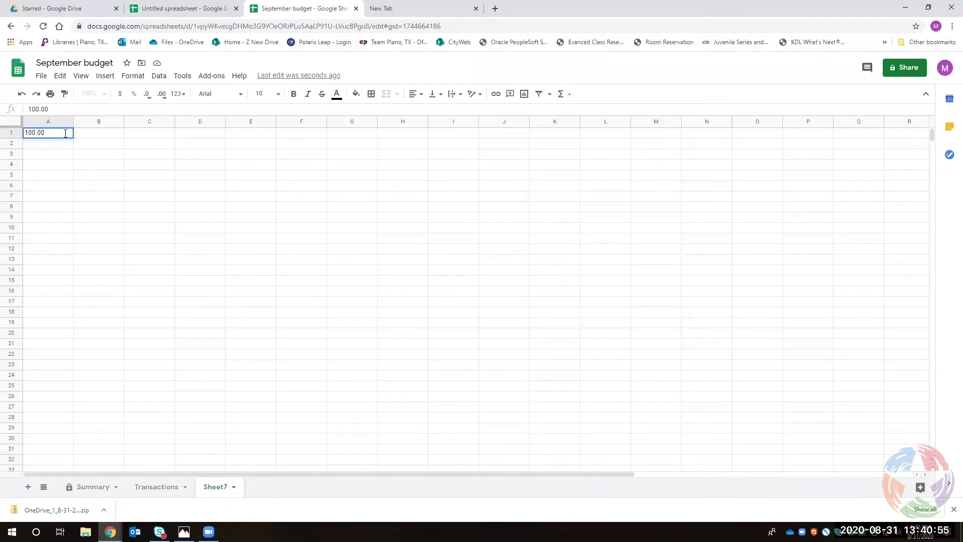
pyautogui.press('Return')
# Step: Replace A1's value with the date 8/31 and select the resulting 8/31/2020
pyautogui.click(48, 131)
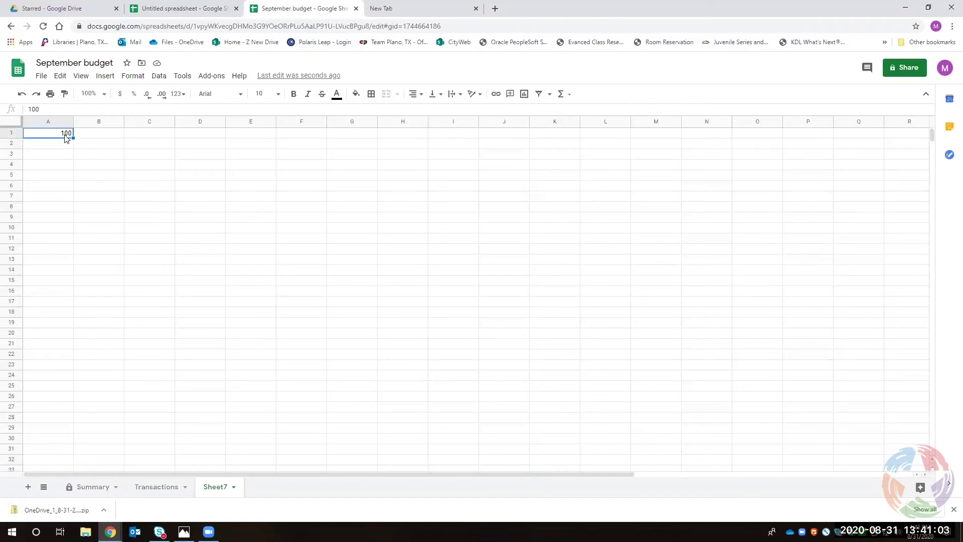
pyautogui.write('8/31')
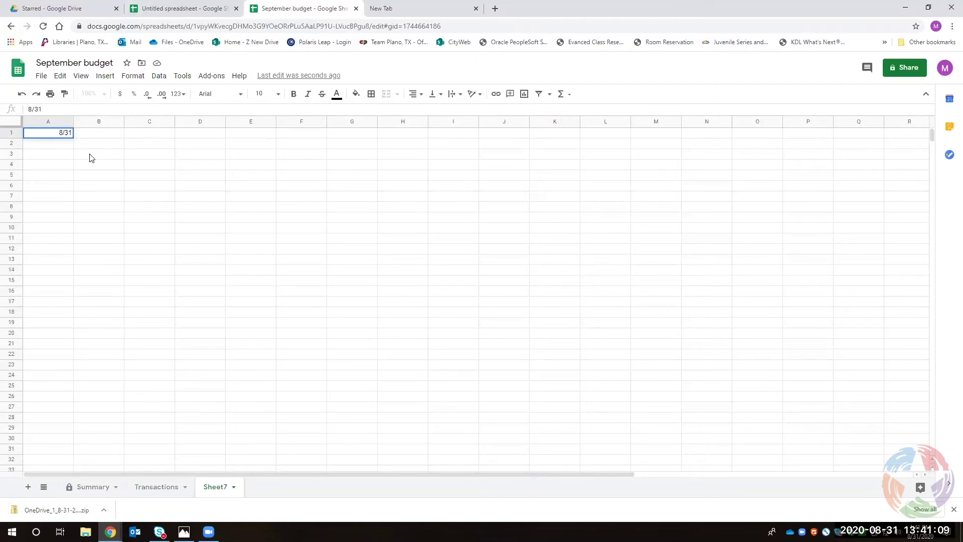
pyautogui.press('Return')
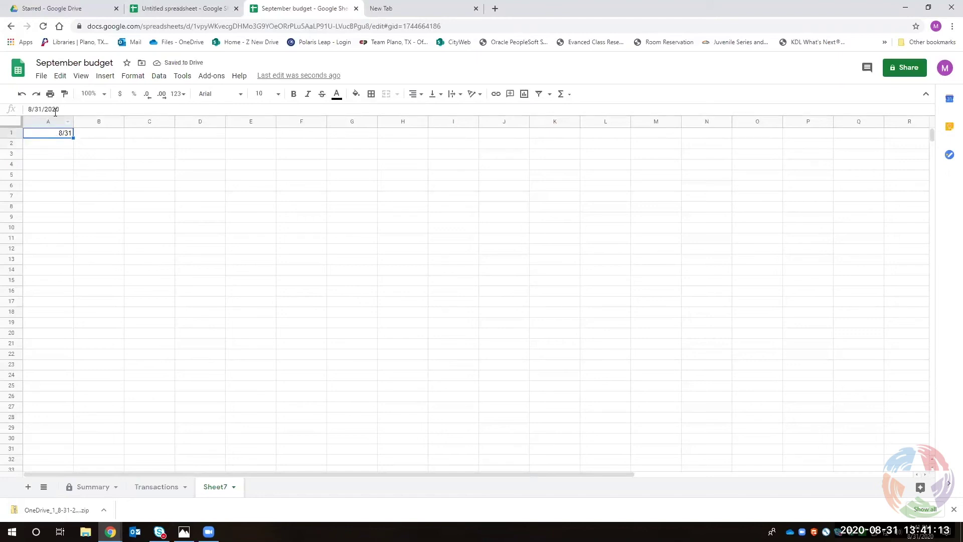
pyautogui.moveTo(64, 110); pyautogui.dragTo(22, 108)
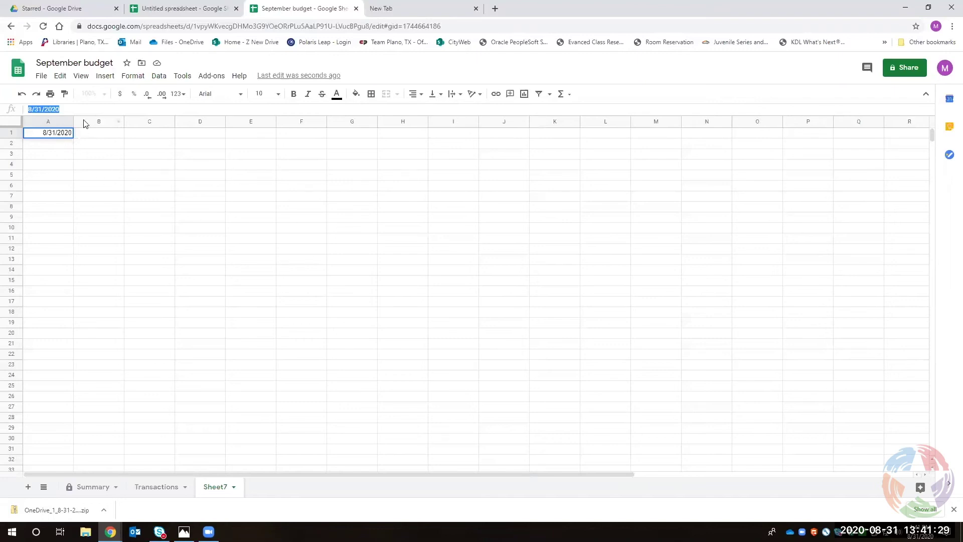
# Step: Apply Accounting format to A1, undo it, and return to the Summary sheet
pyautogui.click(181, 100)
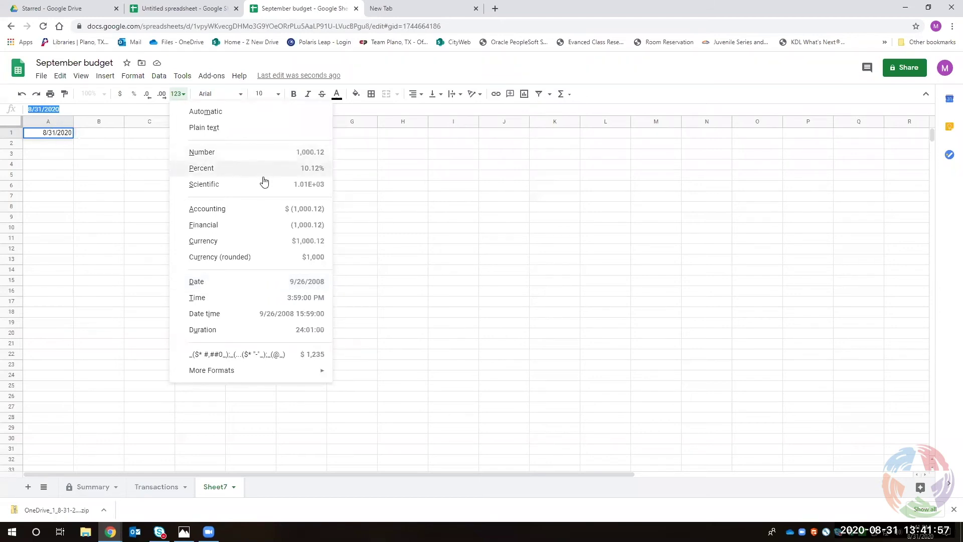
pyautogui.click(257, 215)
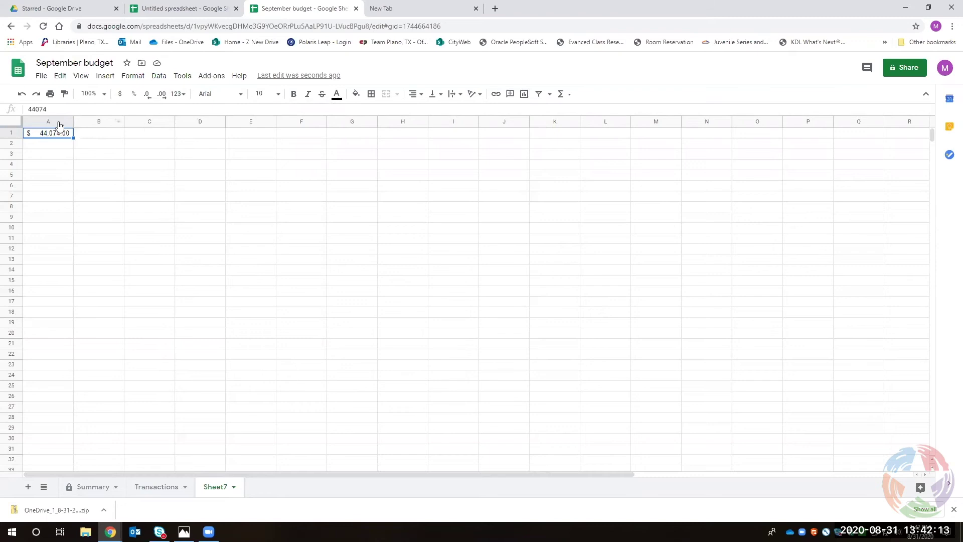
pyautogui.click(22, 95)
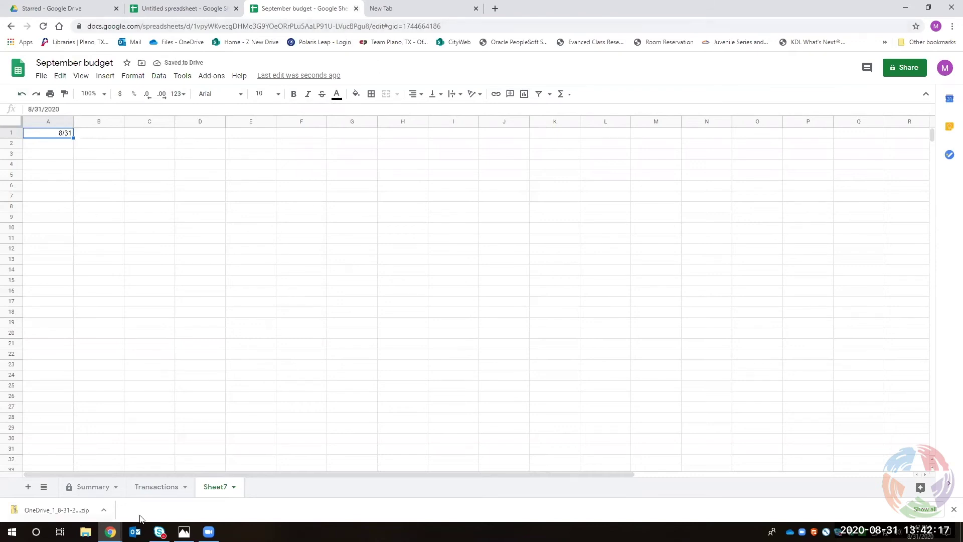
pyautogui.click(75, 489)
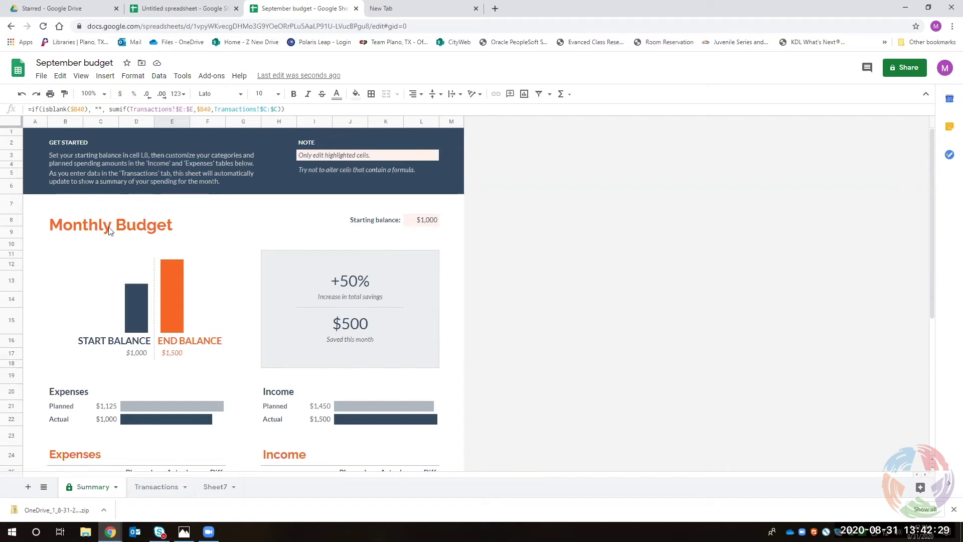
# Step: Narrow column G on Summary slightly, accepting the protected-range warning and silencing it for a while
pyautogui.scroll(-1, 114, 199)
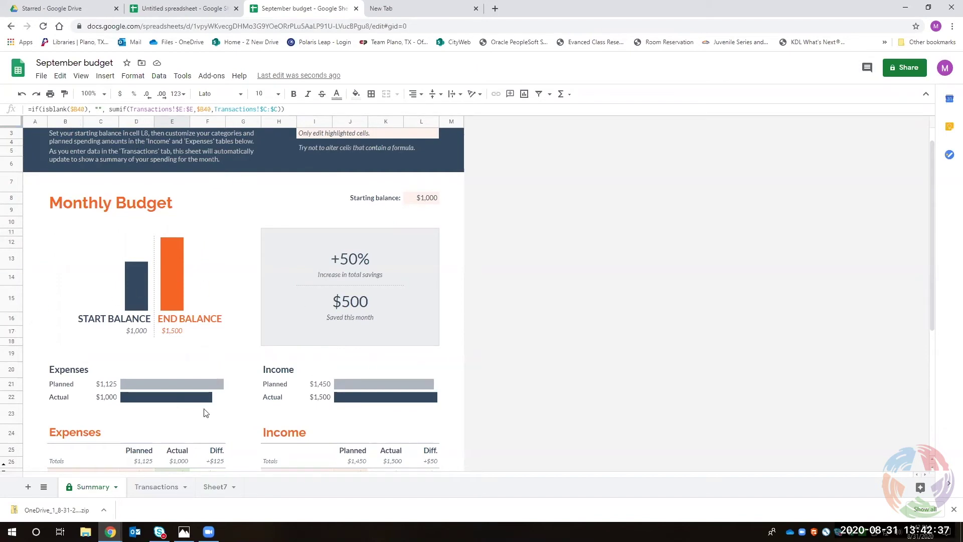
pyautogui.scroll(-3, 205, 412)
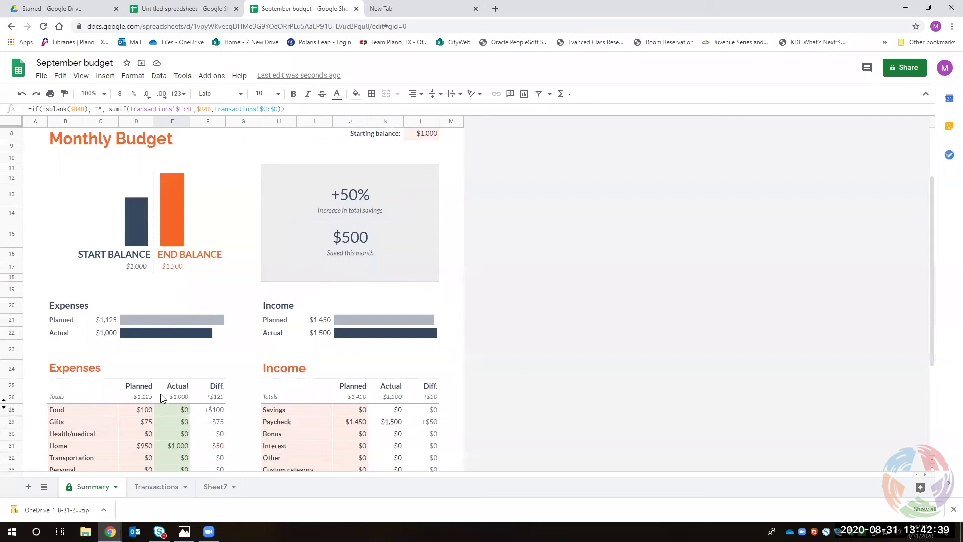
pyautogui.scroll(3, 245, 296)
pyautogui.click(289, 290)
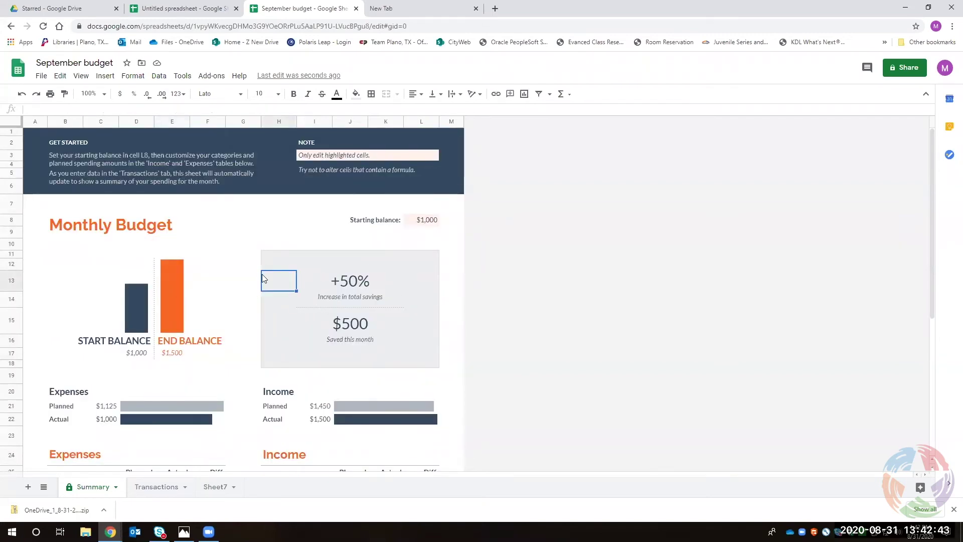
pyautogui.click(241, 122)
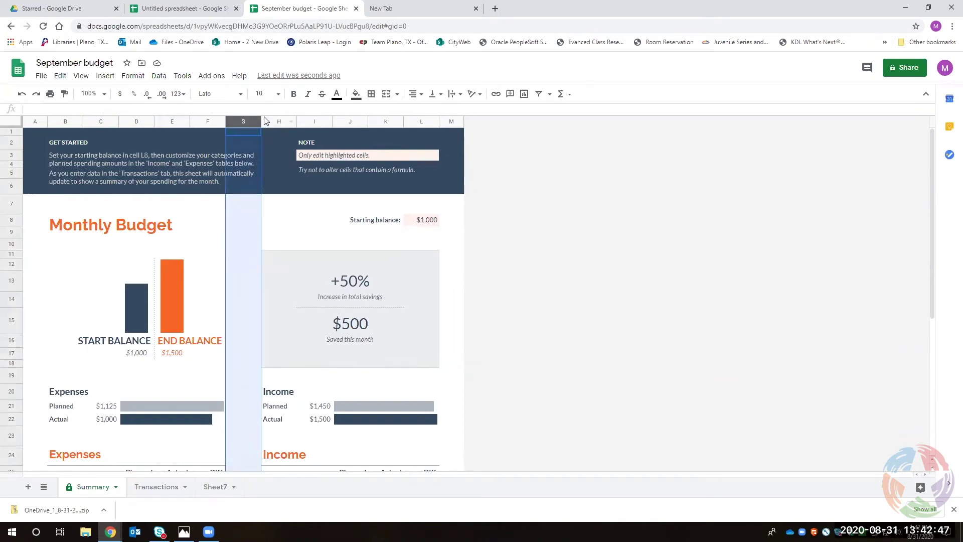
pyautogui.moveTo(259, 120); pyautogui.dragTo(254, 119)
pyautogui.click(358, 293)
pyautogui.click(591, 324)
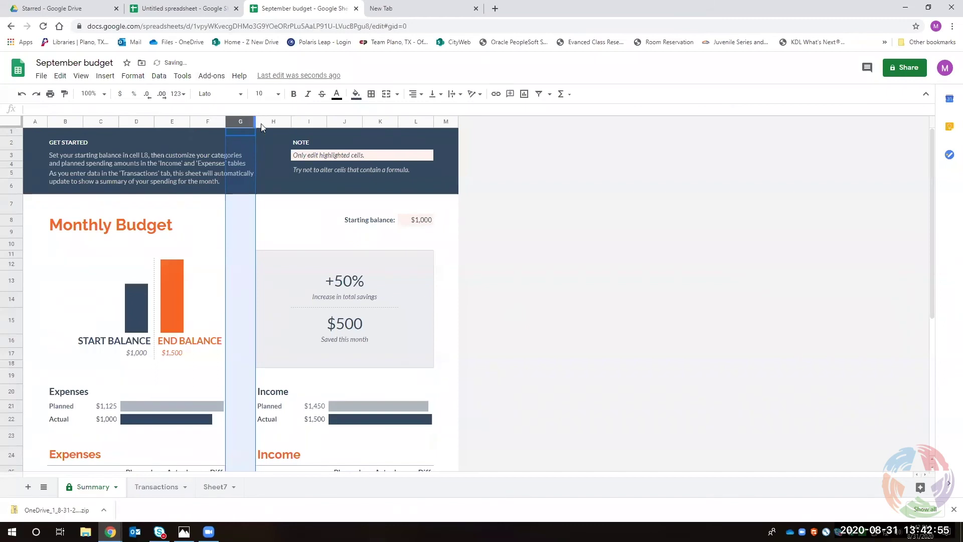
# Step: Try narrowing column G further, dismiss the merged-cell error, and widen it back a little
pyautogui.moveTo(254, 121); pyautogui.dragTo(227, 120)
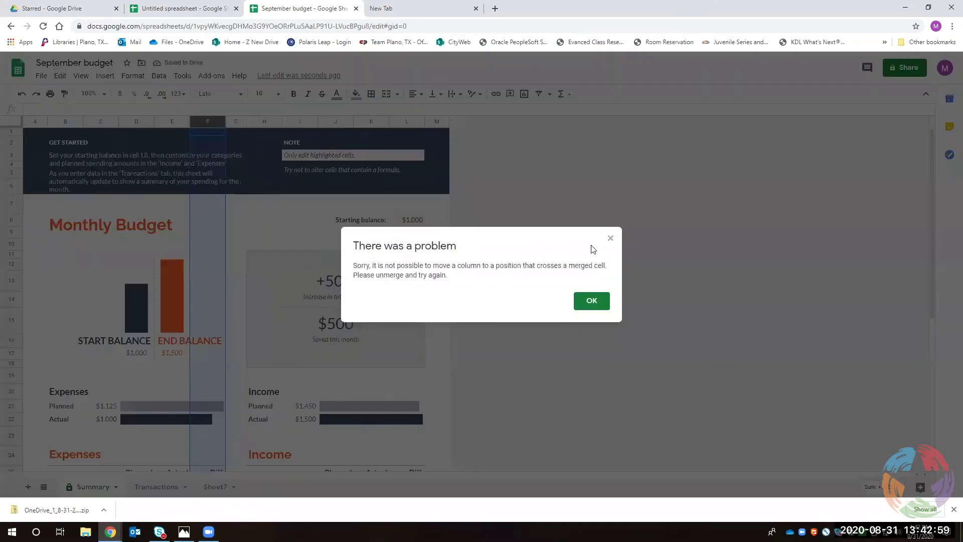
pyautogui.click(611, 236)
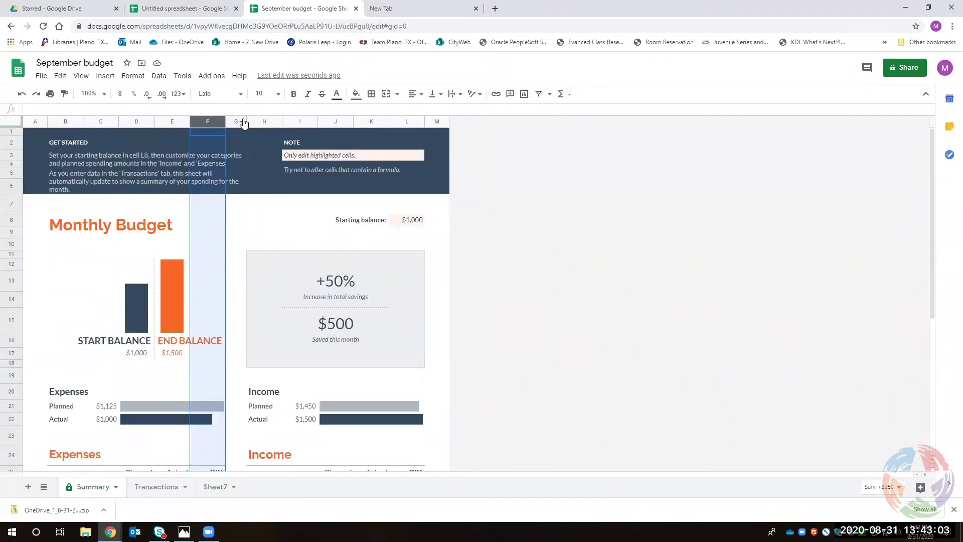
pyautogui.moveTo(244, 123); pyautogui.dragTo(257, 121)
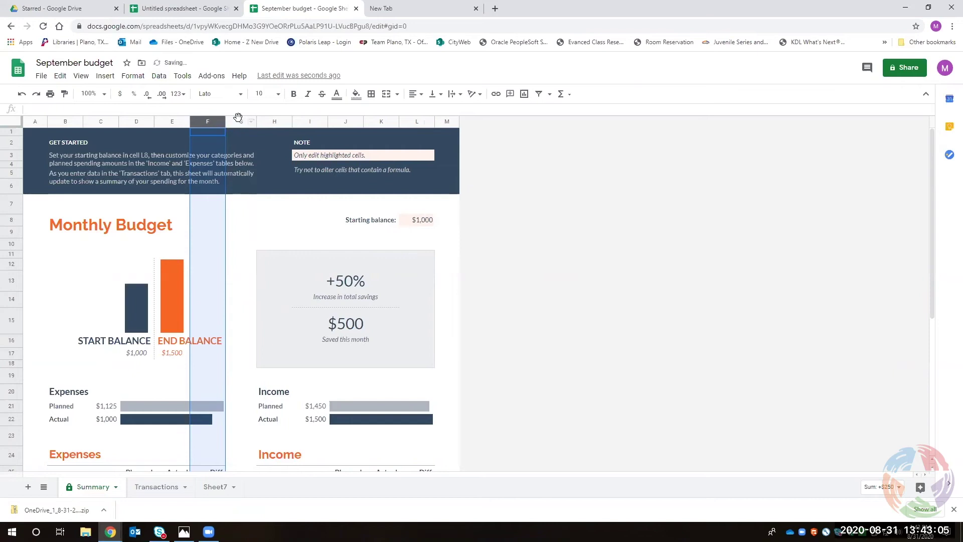
pyautogui.rightClick(238, 121)
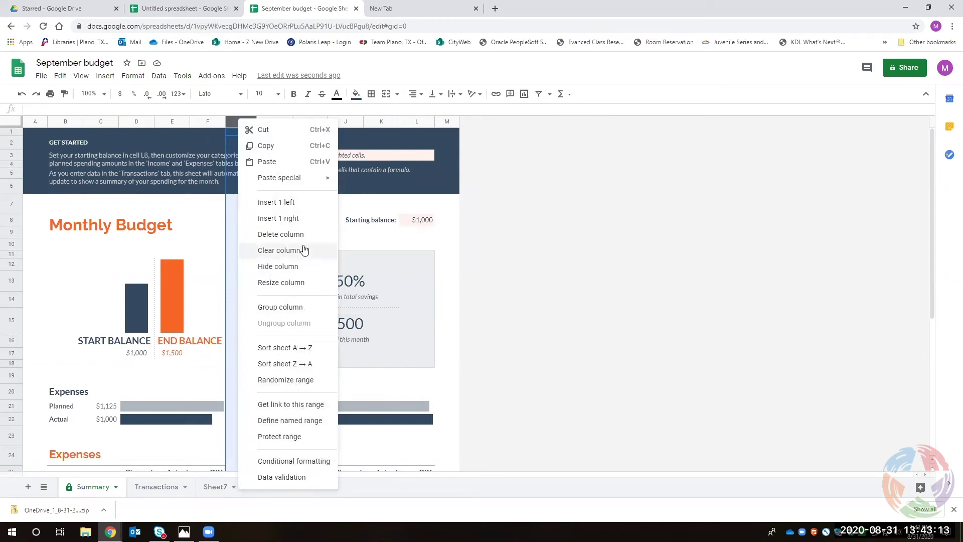
pyautogui.click(281, 283)
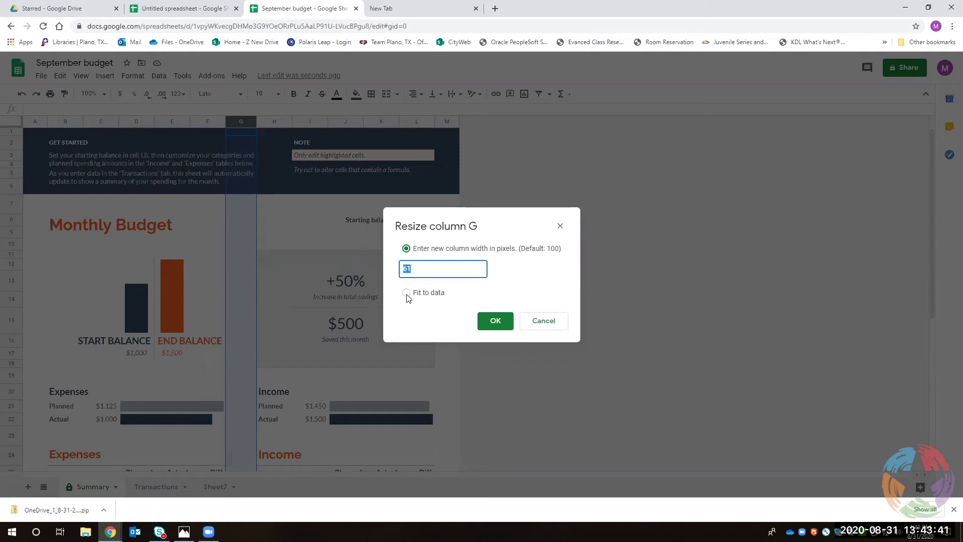
pyautogui.click(406, 293)
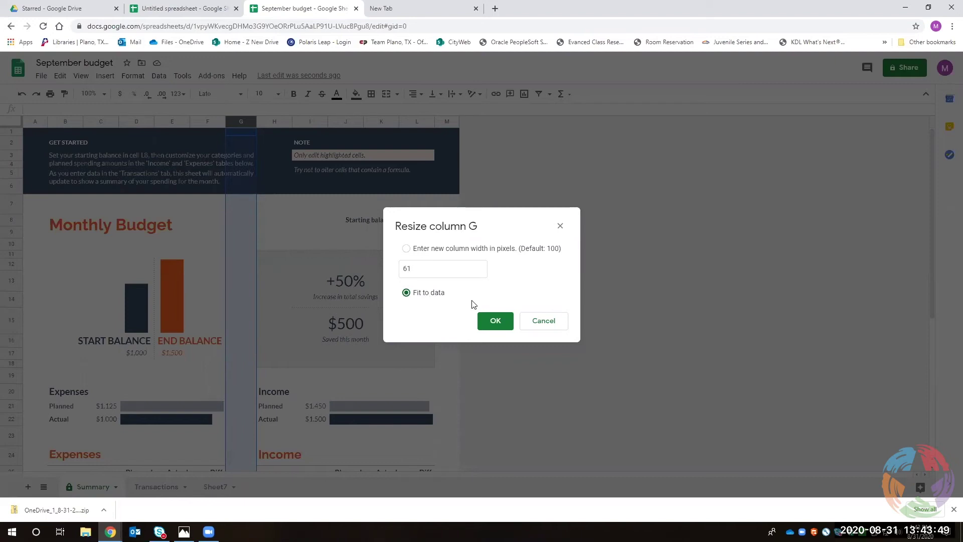
pyautogui.click(547, 322)
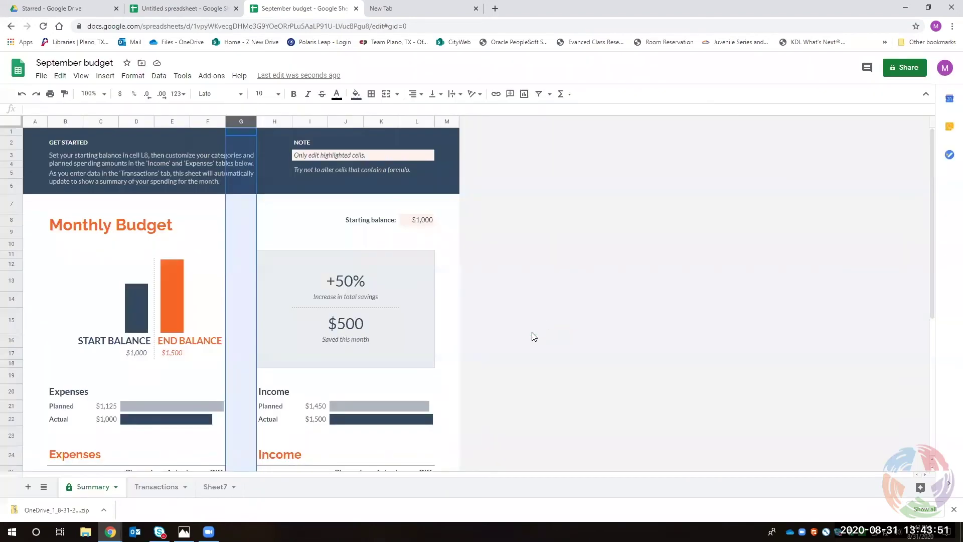
# Step: Insert 'super' into cell B39 so it reads 'Custom super category 1'
pyautogui.click(181, 376)
pyautogui.scroll(-5, 182, 376)
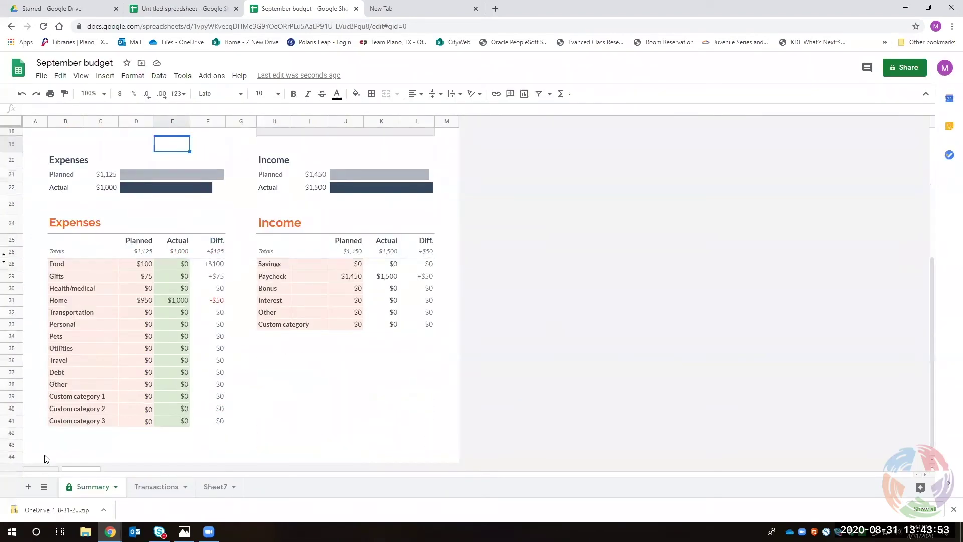
pyautogui.click(75, 399)
pyautogui.doubleClick(74, 396)
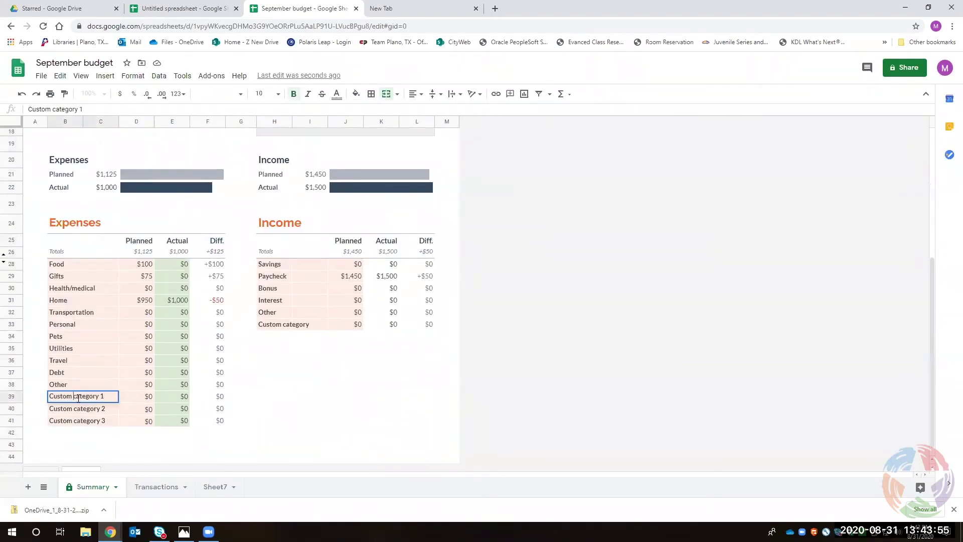
pyautogui.write('super')
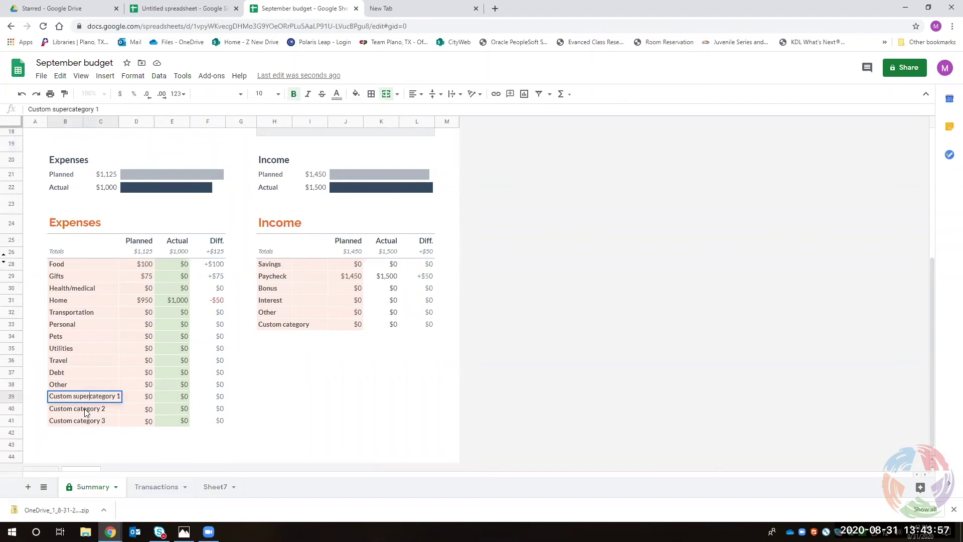
pyautogui.click(86, 412)
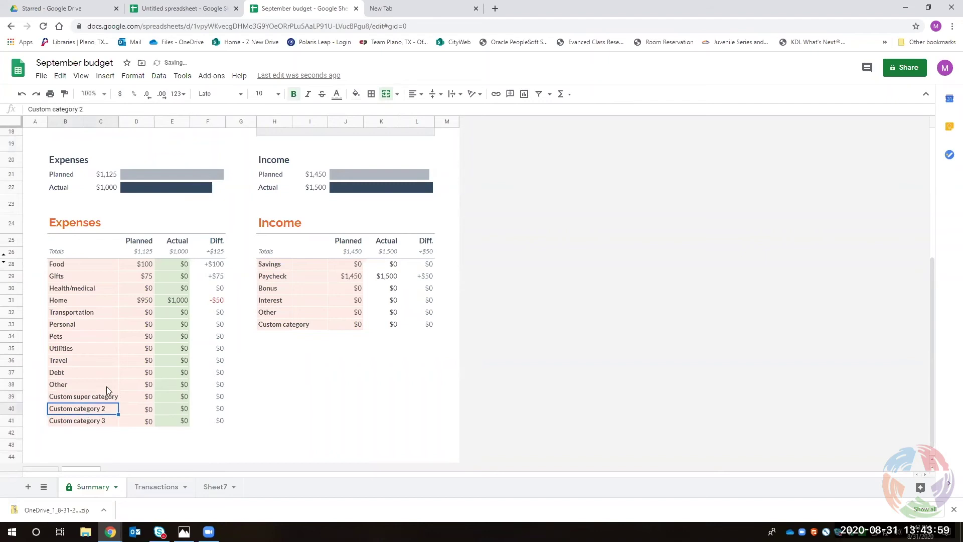
pyautogui.click(92, 395)
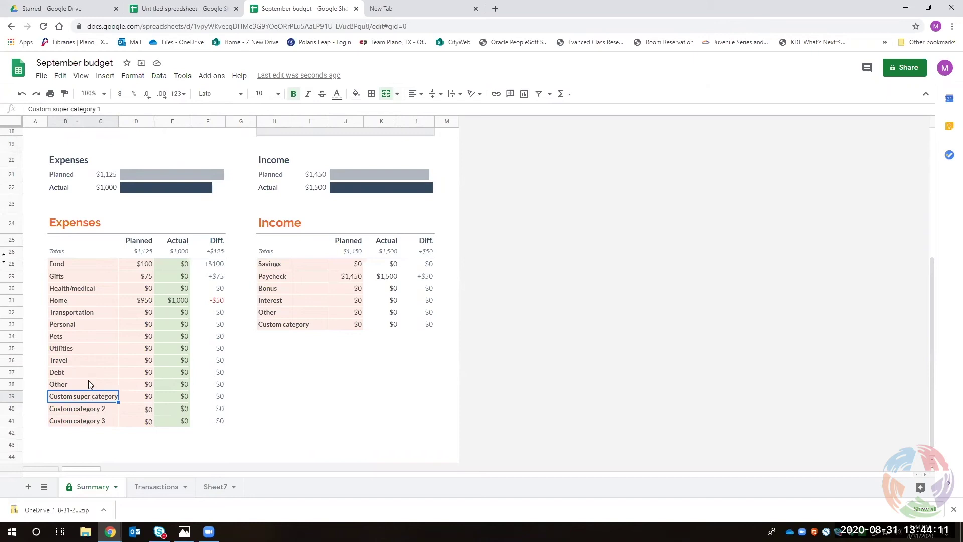
# Step: Check the column B and cell B39 context menus, then select columns B–C and open their context menu
pyautogui.rightClick(67, 122)
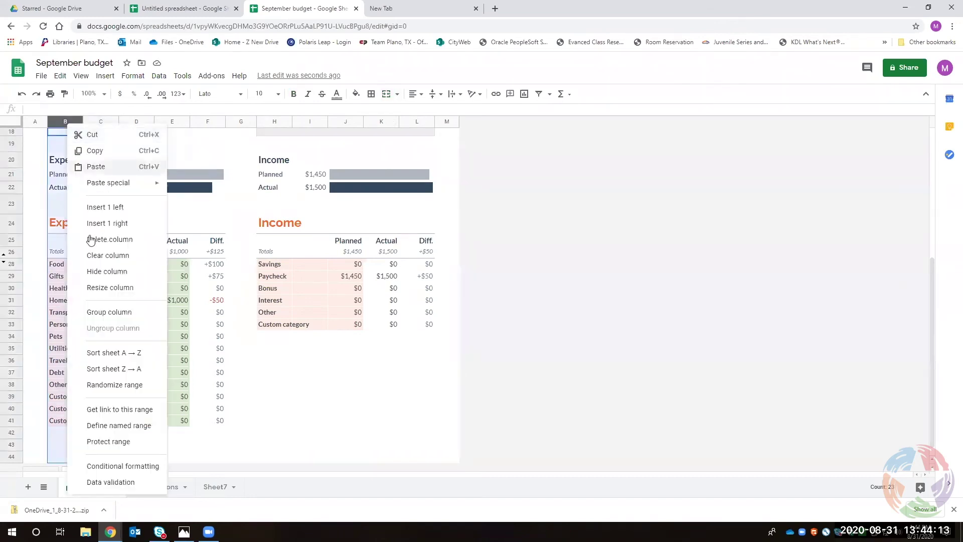
pyautogui.click(36, 408)
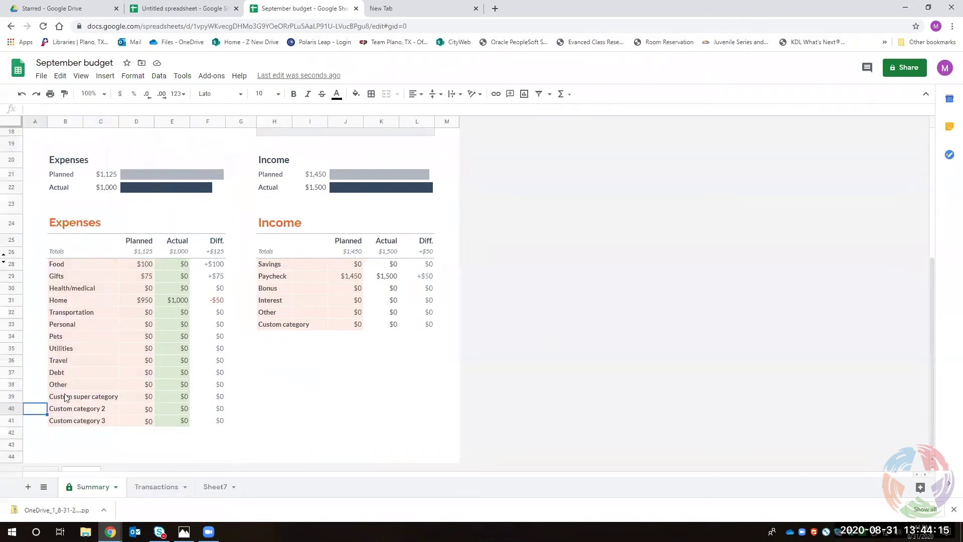
pyautogui.rightClick(79, 401)
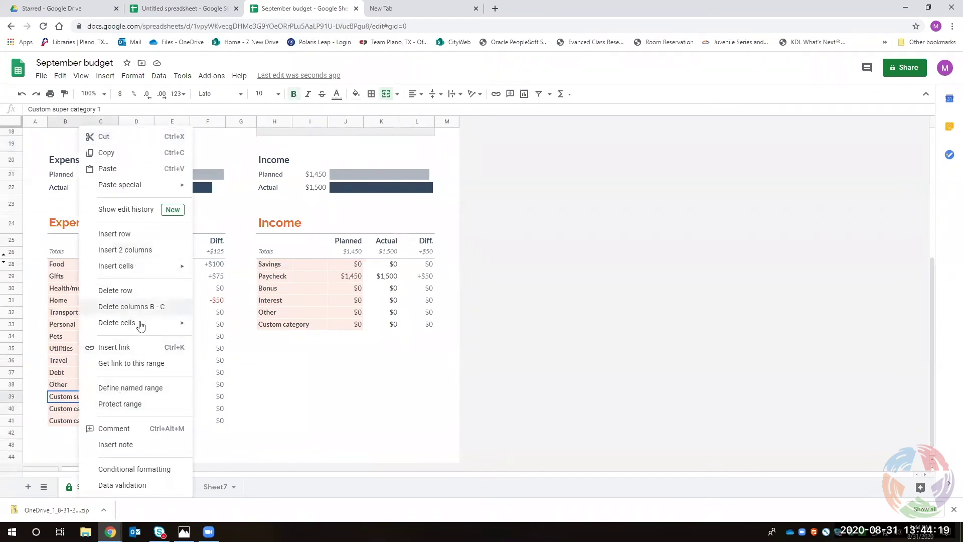
pyautogui.click(58, 365)
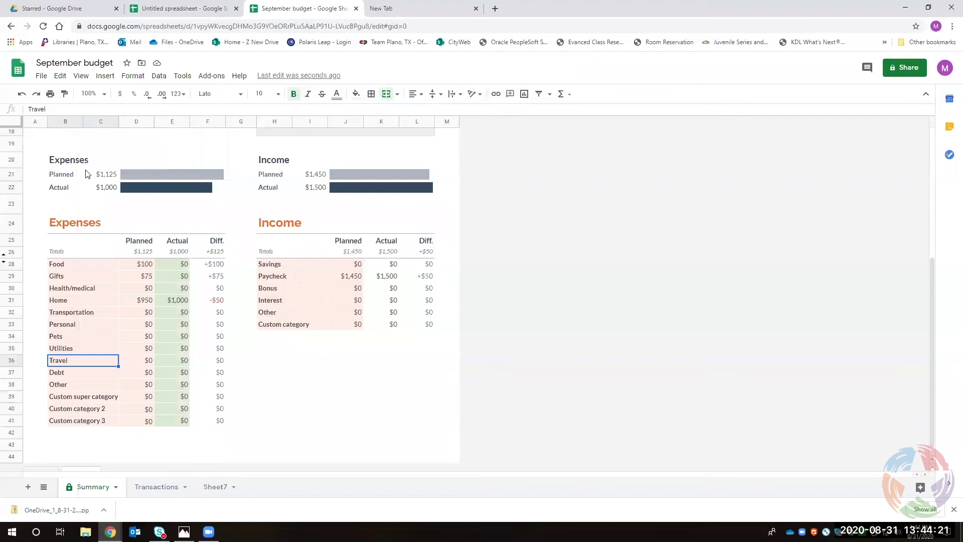
pyautogui.moveTo(68, 125); pyautogui.dragTo(89, 124)
pyautogui.rightClick(90, 124)
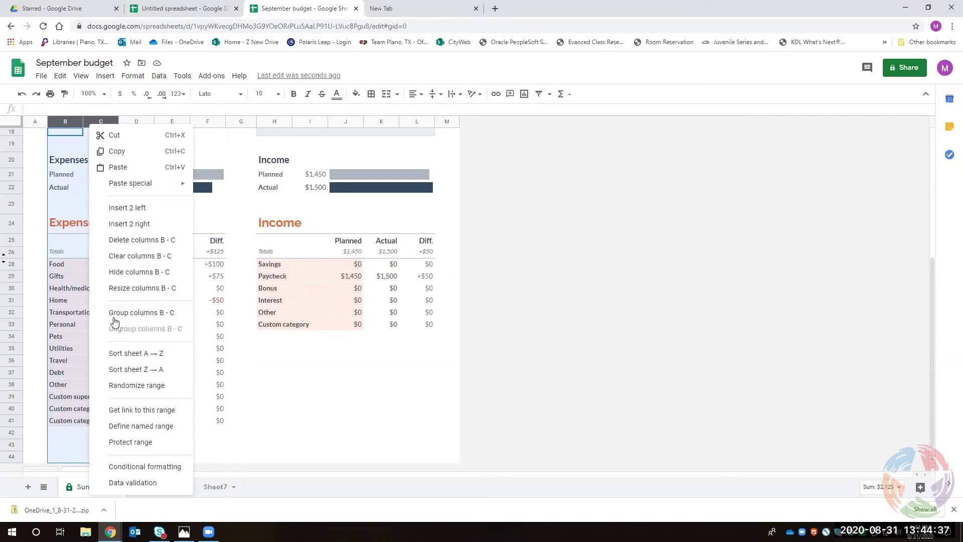
# Step: Group columns B–C, then resize them with Fit to data
pyautogui.click(146, 313)
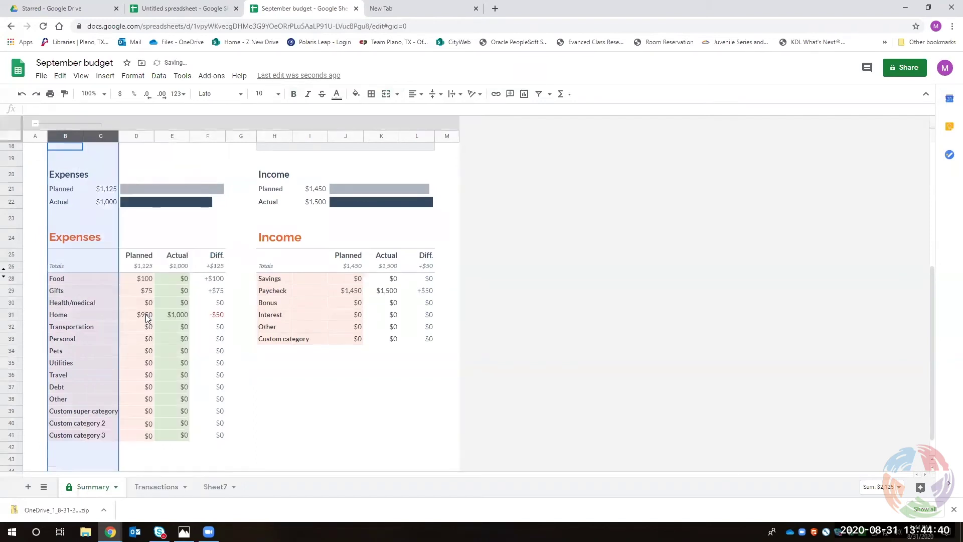
pyautogui.rightClick(92, 310)
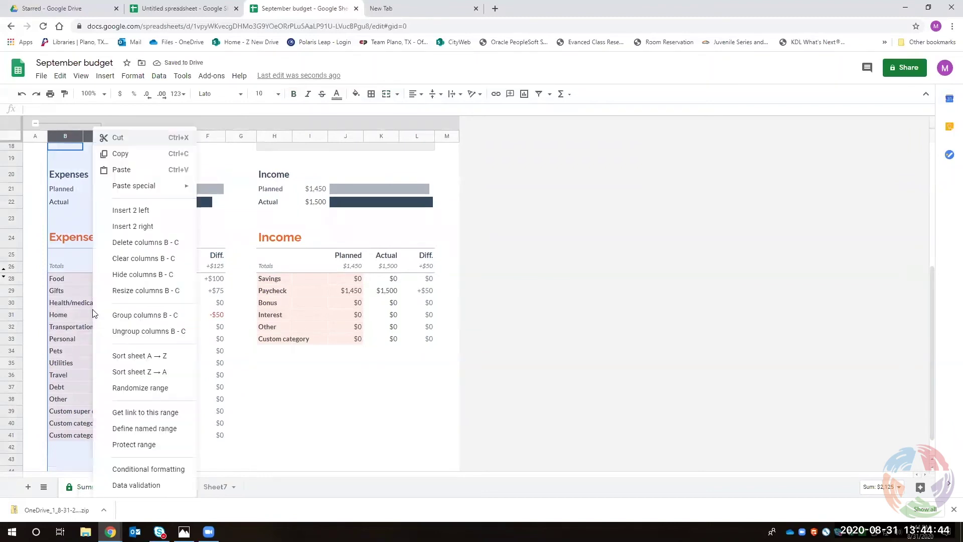
pyautogui.click(121, 291)
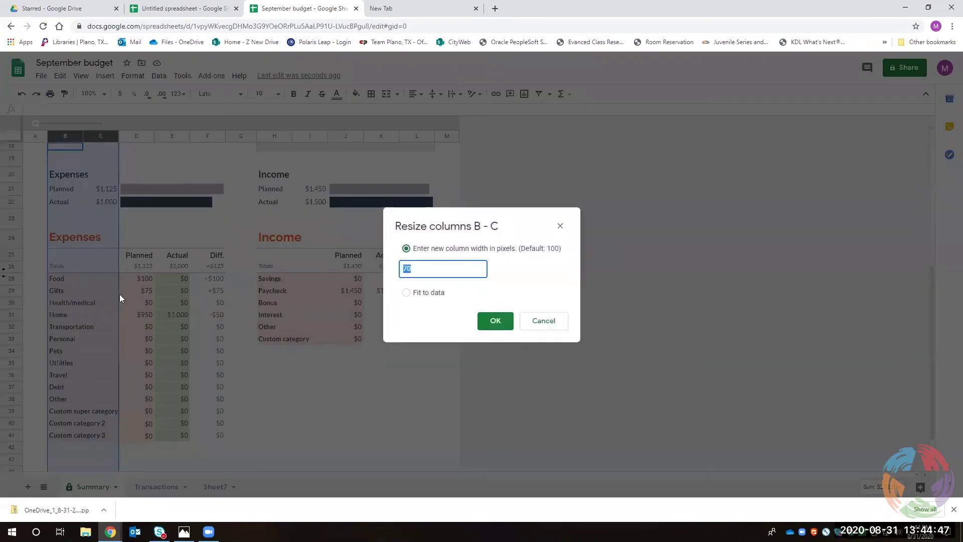
pyautogui.click(406, 292)
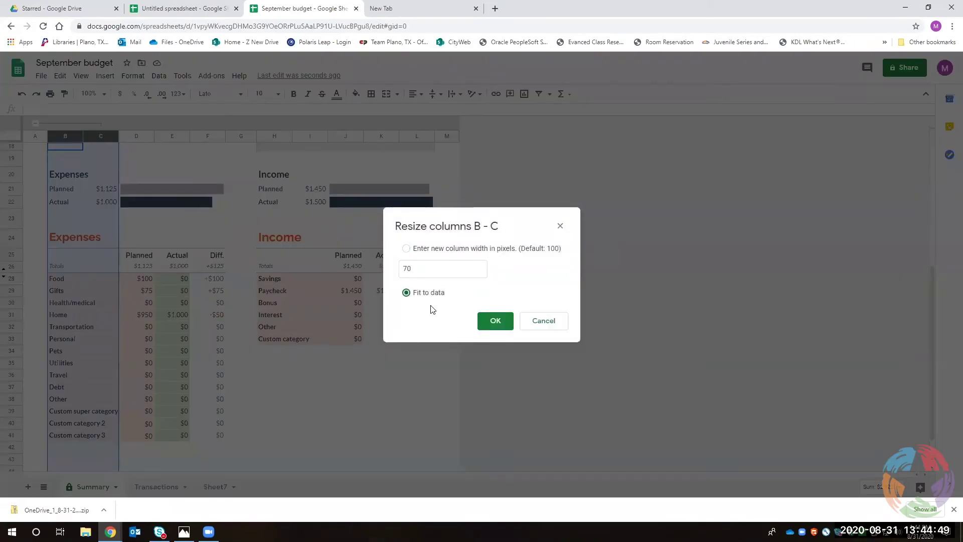
pyautogui.click(496, 321)
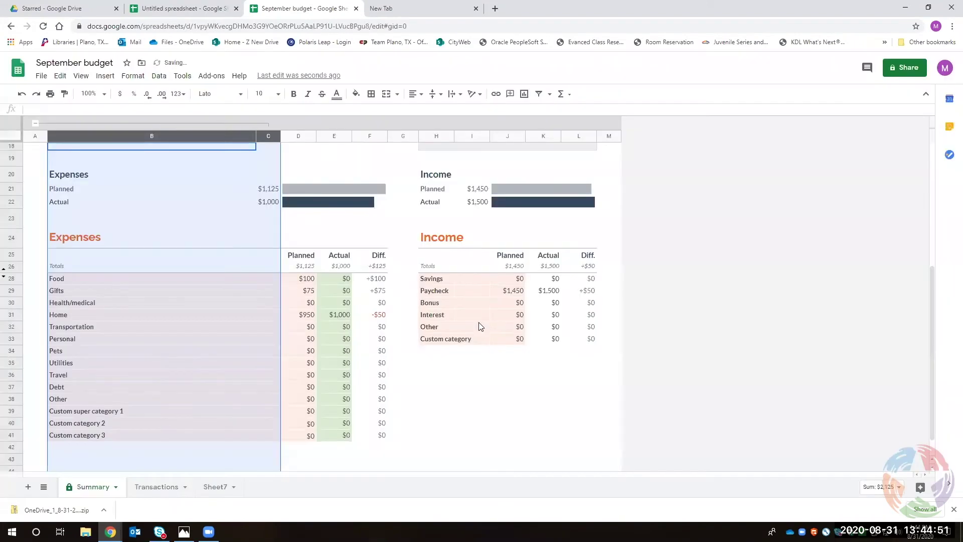
# Step: Undo the fit-to-data resize with Ctrl+Z, returning columns B–C to their narrow width
pyautogui.scroll(5, 223, 360)
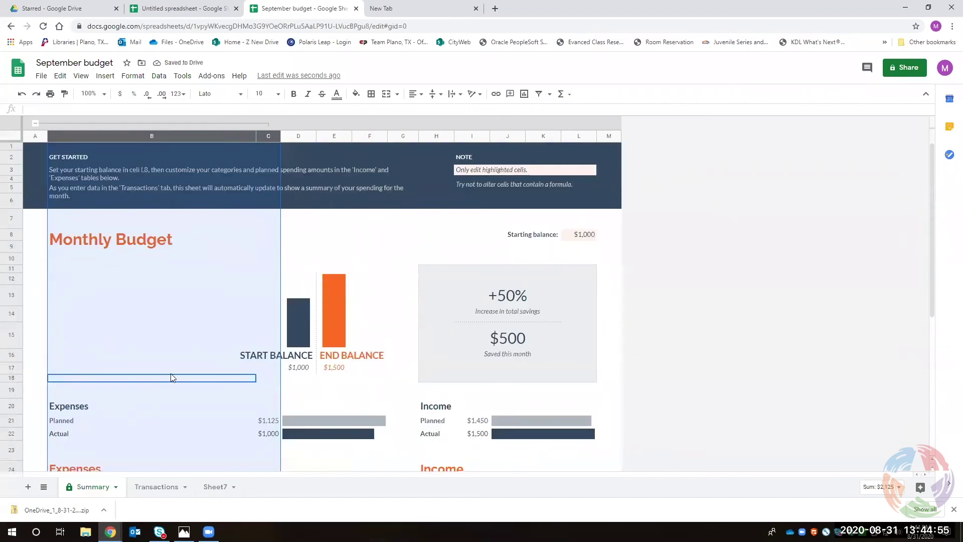
pyautogui.scroll(-3, 170, 378)
pyautogui.scroll(-3, 170, 378)
pyautogui.click(135, 375)
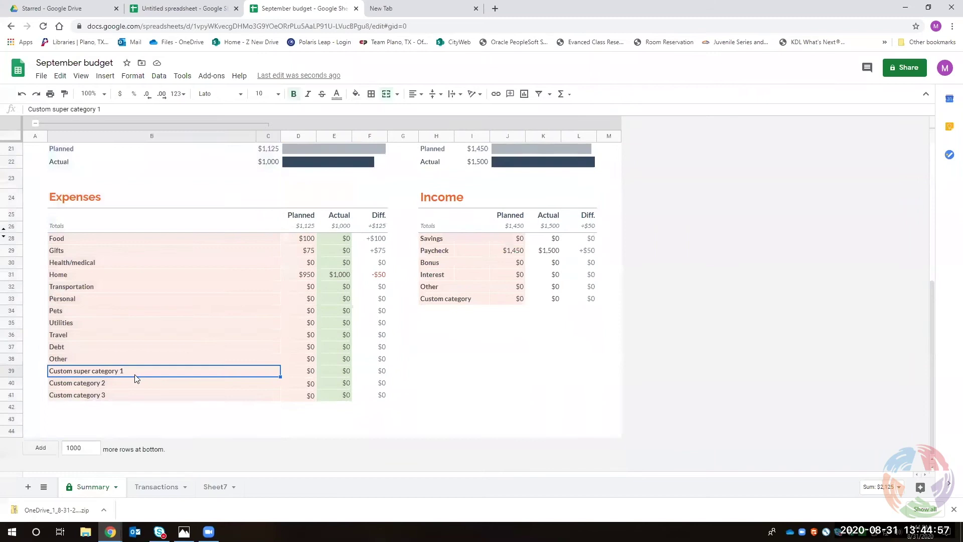
pyautogui.hotkey('ctrl', 'z')
pyautogui.scroll(-5, 97, 384)
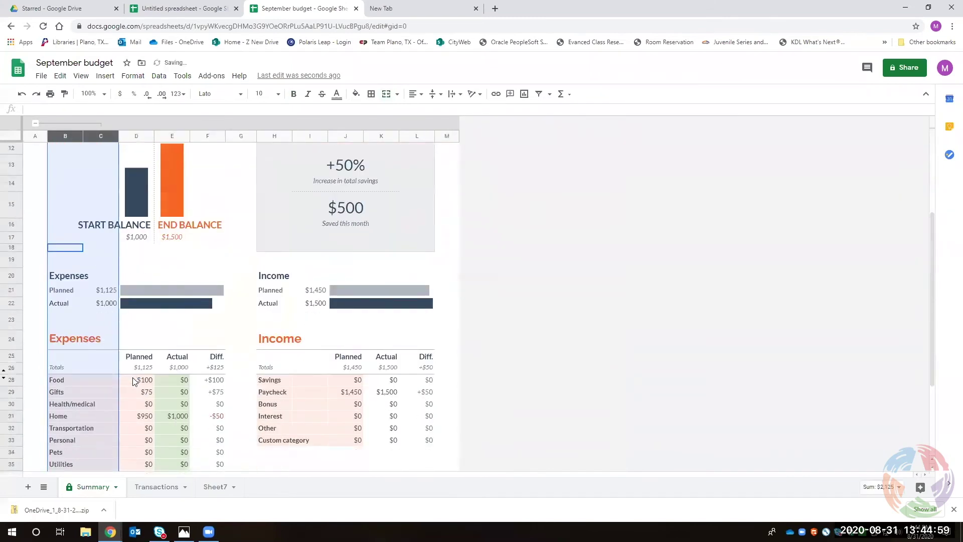
# Step: Widen column C slightly, then undo both that widening and the B–C grouping
pyautogui.rightClick(96, 372)
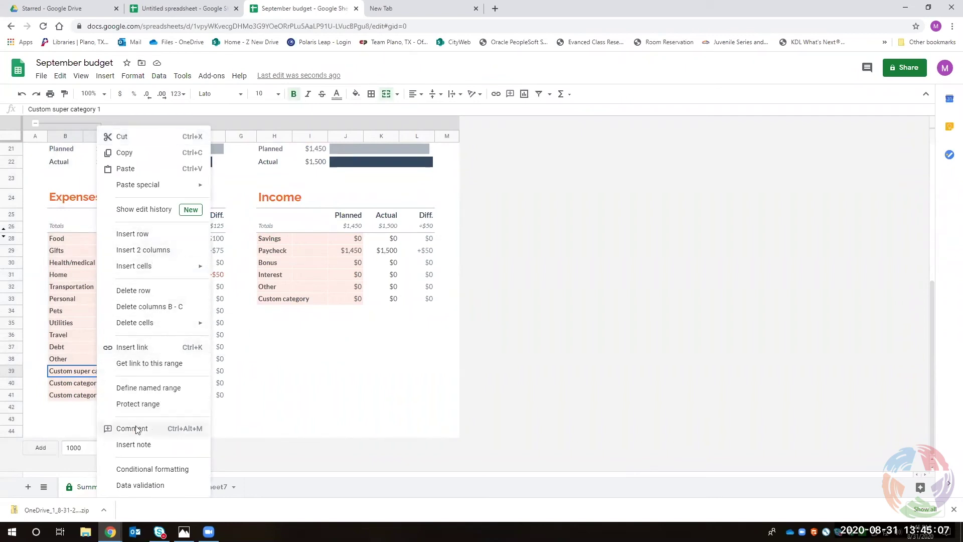
pyautogui.click(80, 372)
pyautogui.rightClick(82, 375)
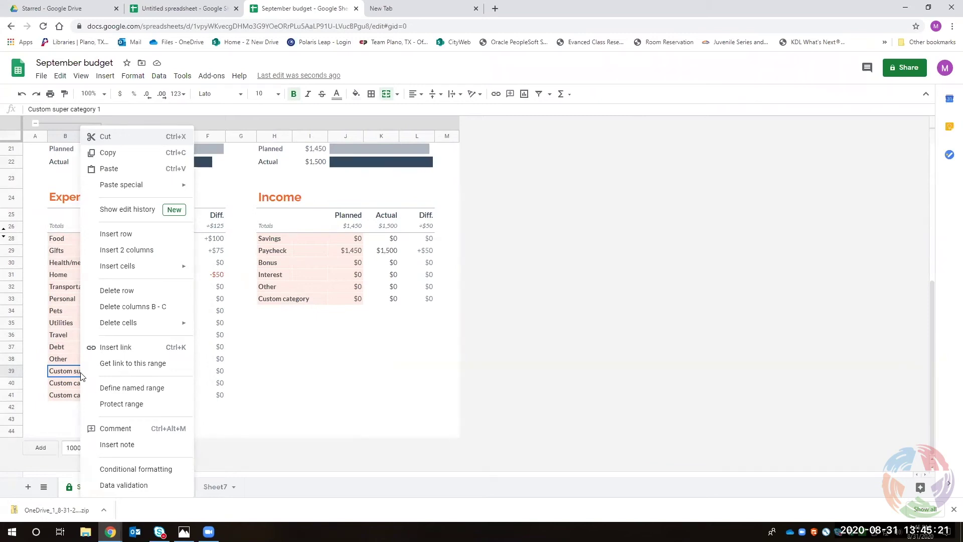
pyautogui.click(44, 351)
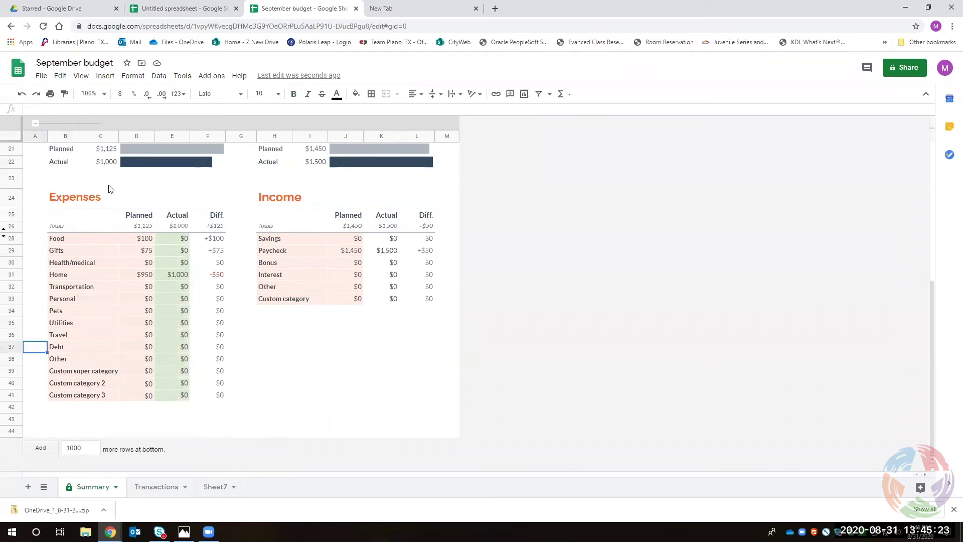
pyautogui.moveTo(119, 135); pyautogui.dragTo(125, 136)
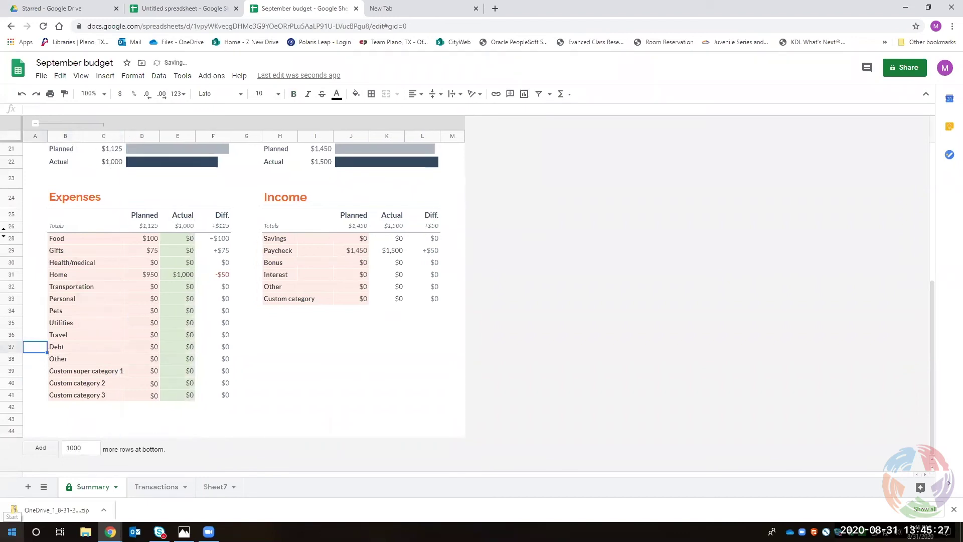
pyautogui.click(104, 373)
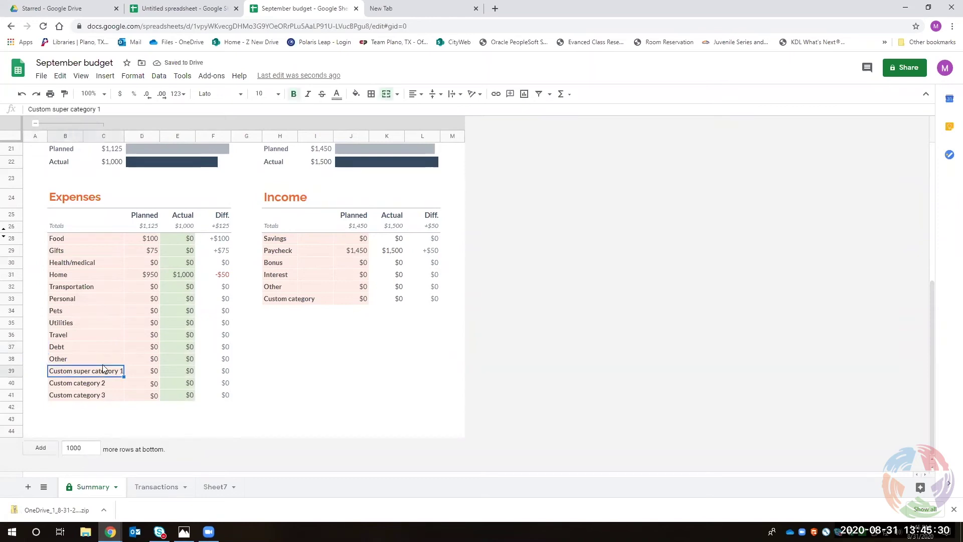
pyautogui.click(21, 94)
pyautogui.click(20, 93)
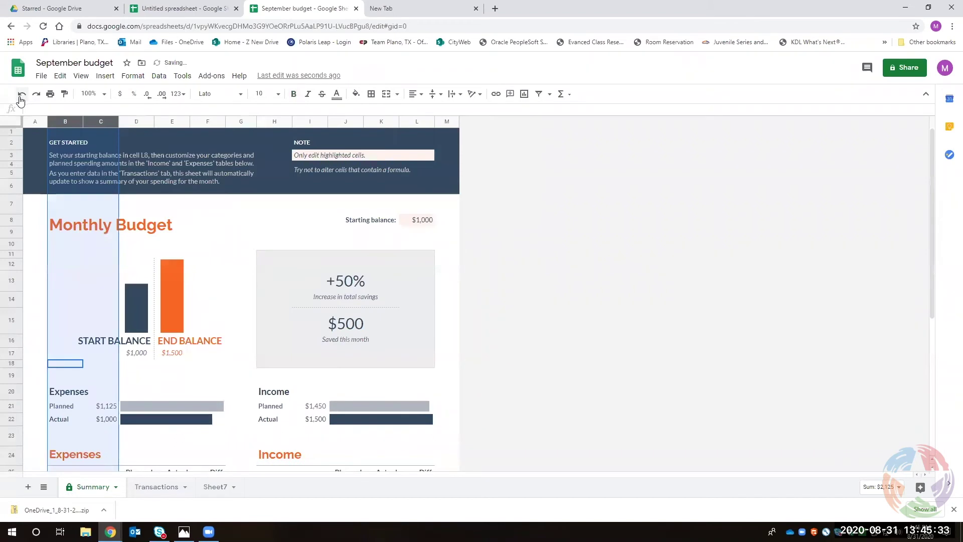
# Step: Select row 13 and test a taller height, leaving it unchanged
pyautogui.click(9, 207)
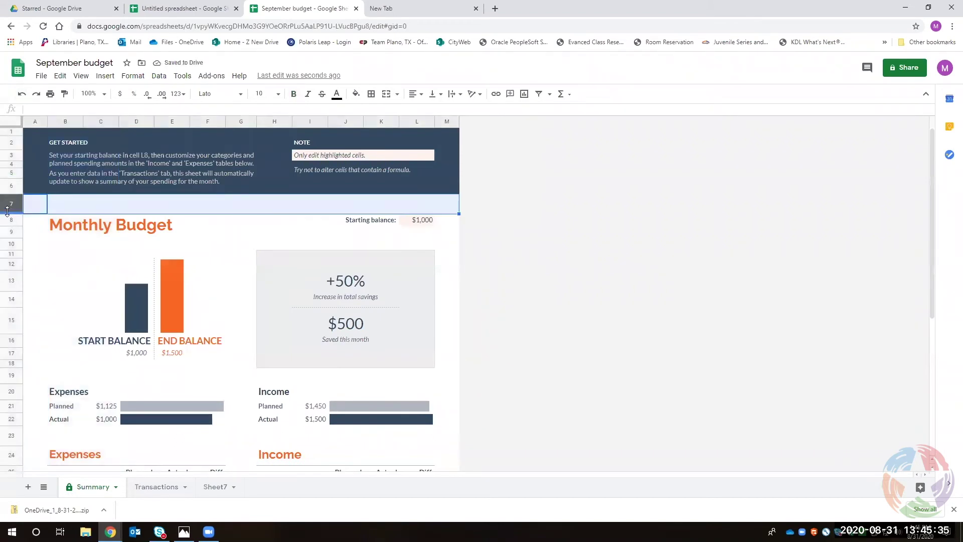
pyautogui.click(9, 282)
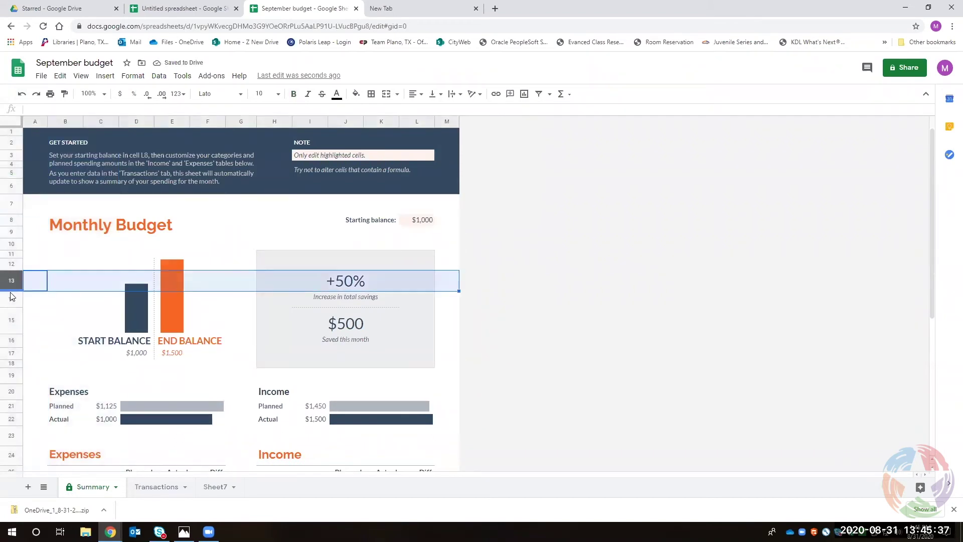
pyautogui.moveTo(8, 296); pyautogui.dragTo(9, 289)
pyautogui.rightClick(9, 282)
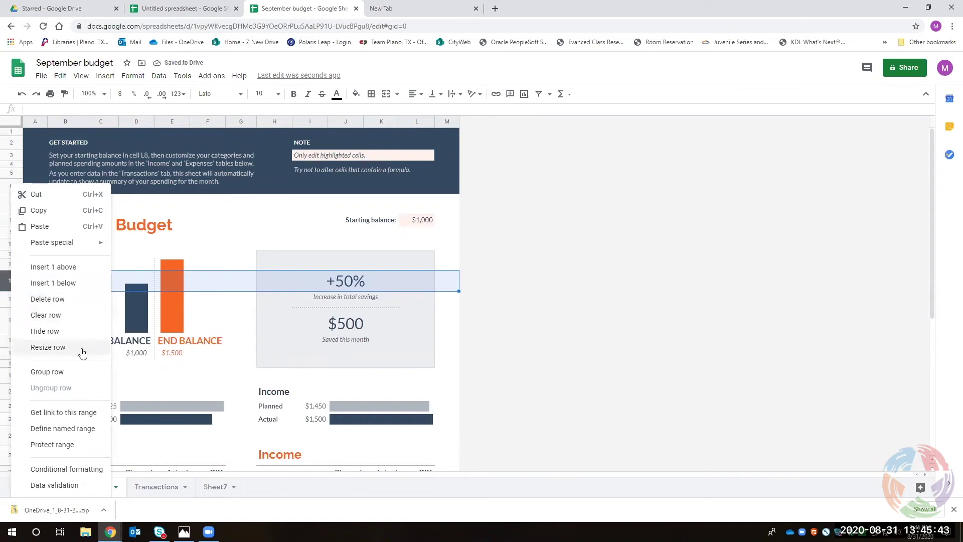
pyautogui.click(6, 284)
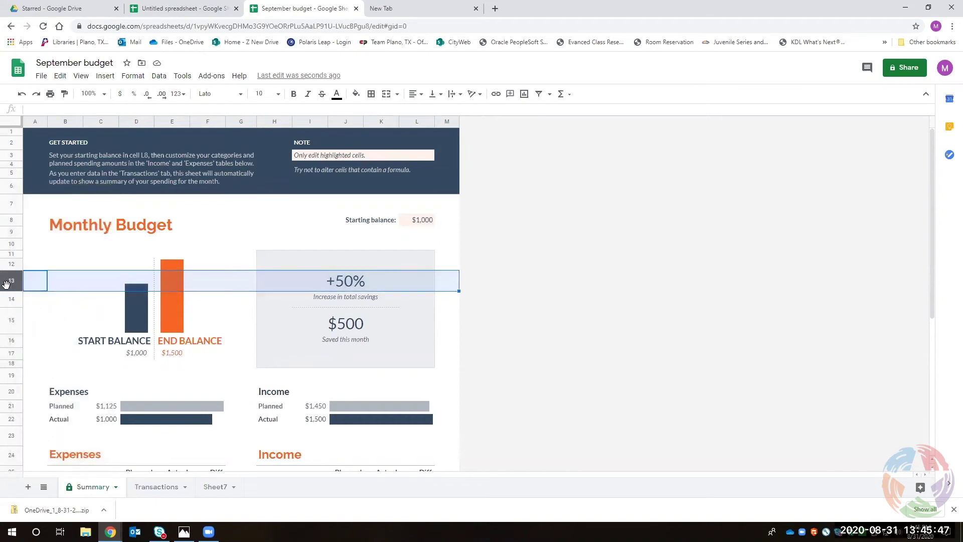
# Step: Select column H and open its context menu
pyautogui.scroll(-3, 179, 285)
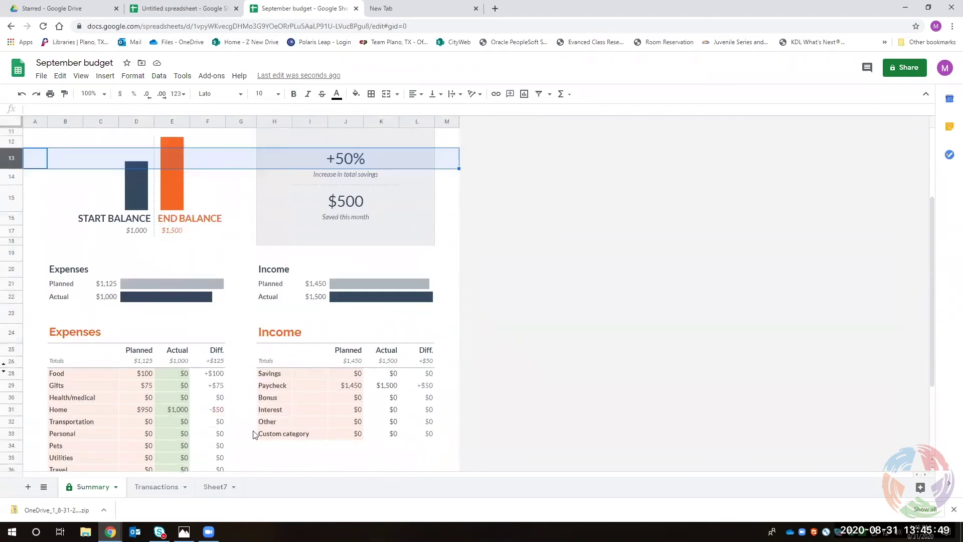
pyautogui.scroll(3, 221, 408)
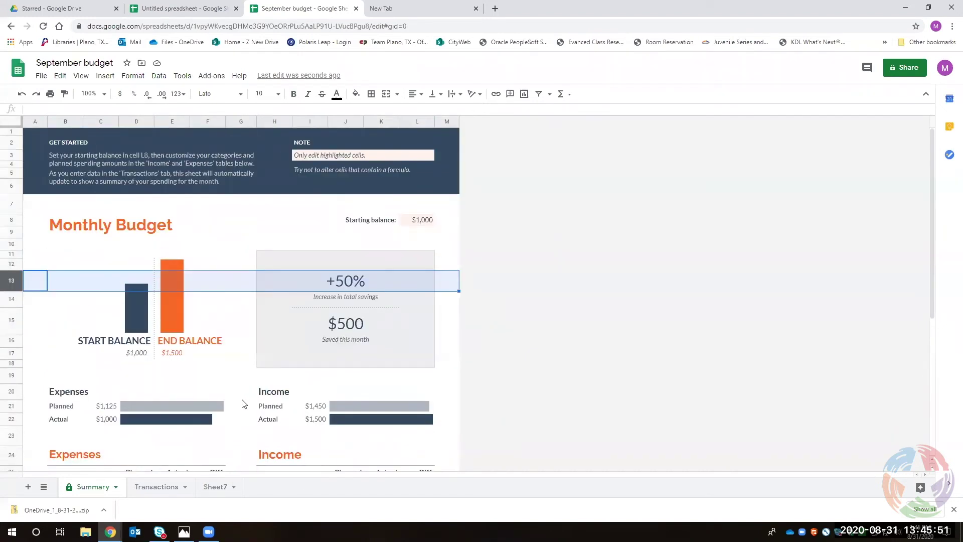
pyautogui.click(268, 122)
pyautogui.rightClick(267, 122)
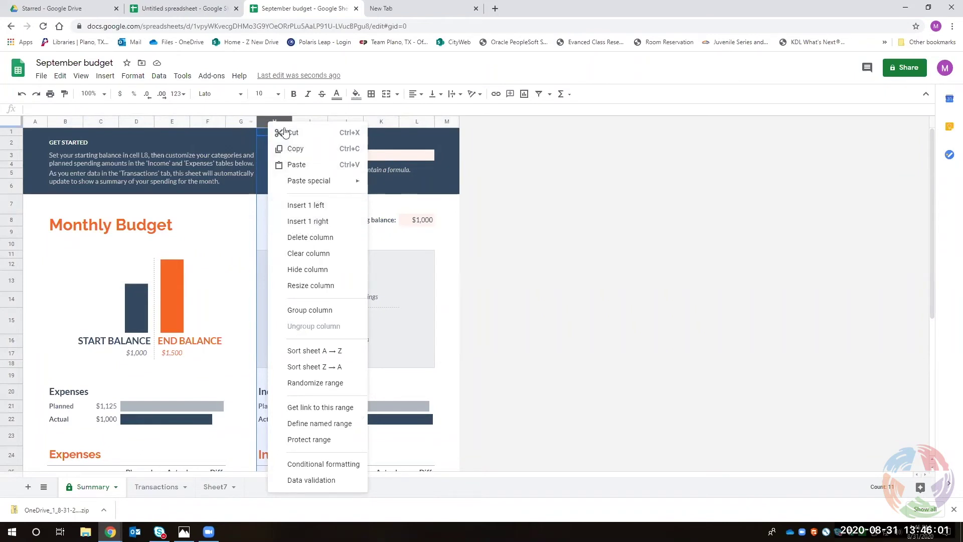
# Step: Browse row 13's context menu and the Insert menu without changes, then open the Transactions sheet
pyautogui.click(264, 118)
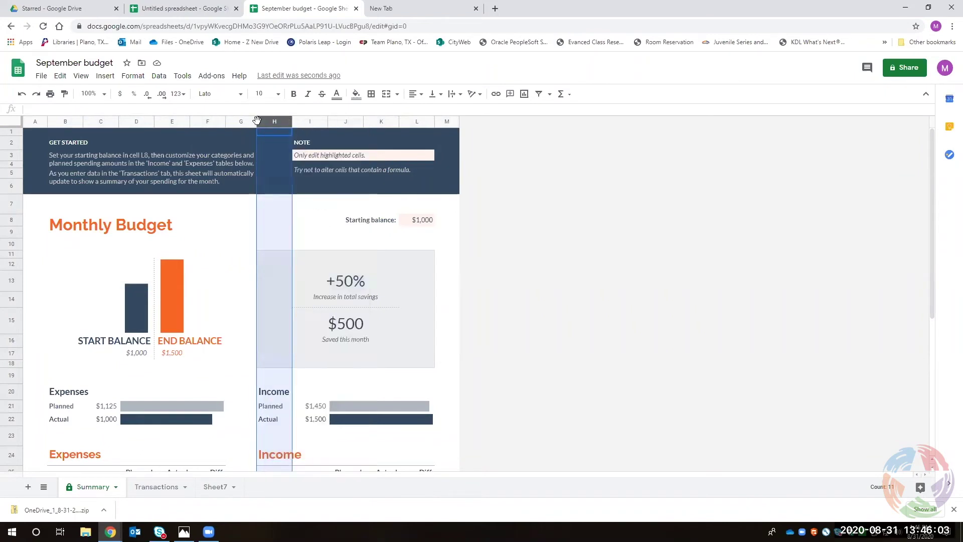
pyautogui.click(106, 76)
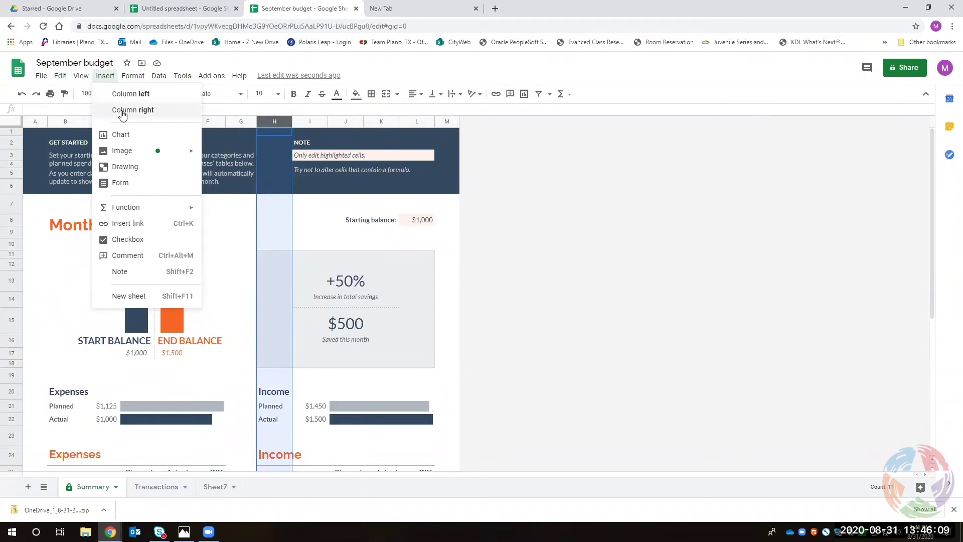
pyautogui.click(107, 77)
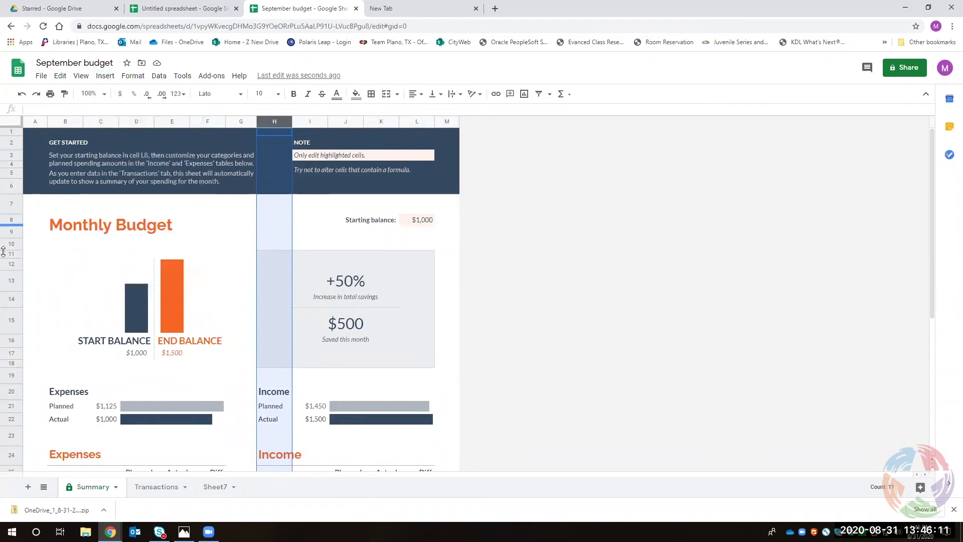
pyautogui.click(7, 280)
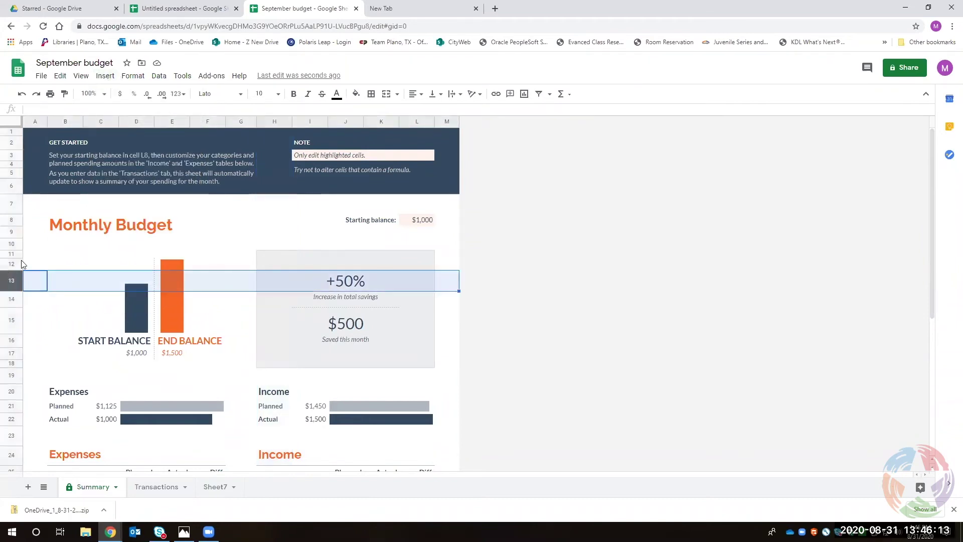
pyautogui.rightClick(10, 283)
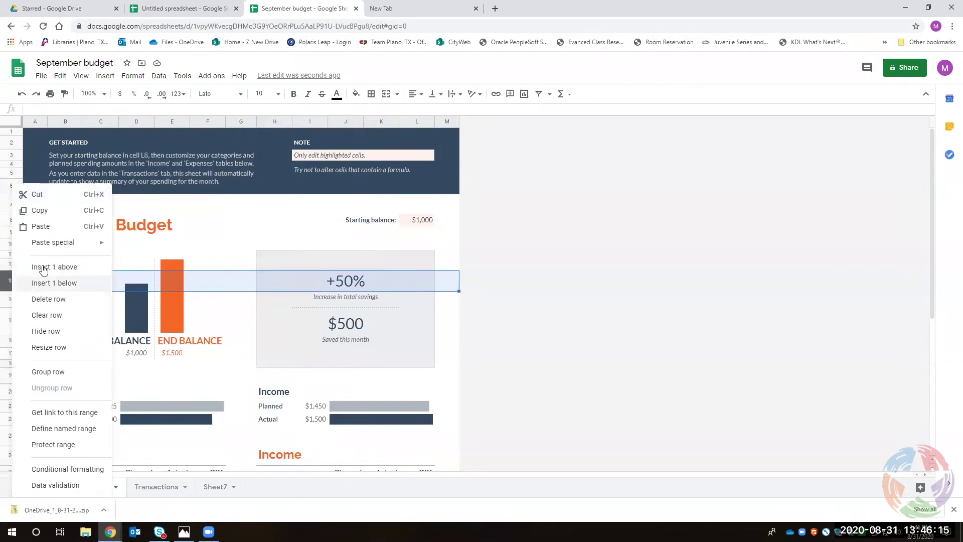
pyautogui.click(10, 285)
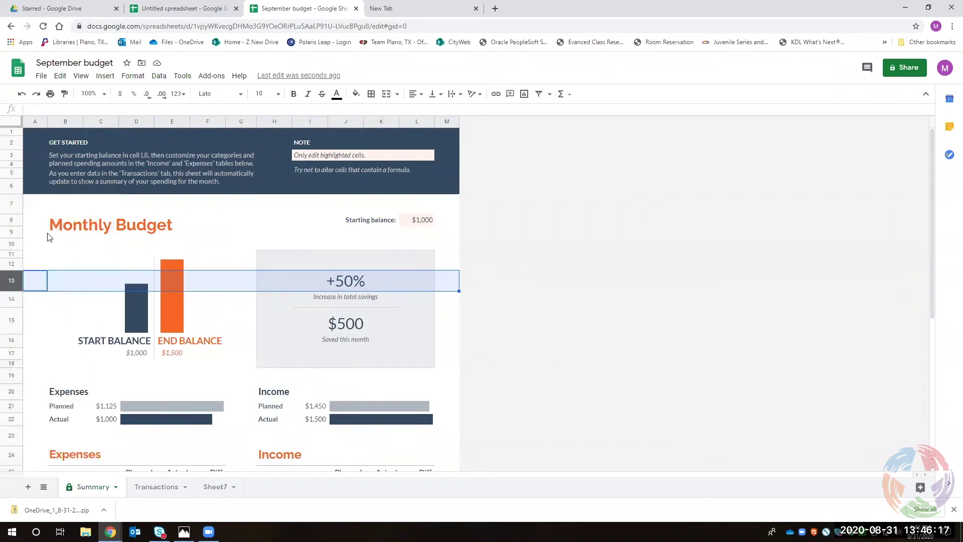
pyautogui.click(102, 76)
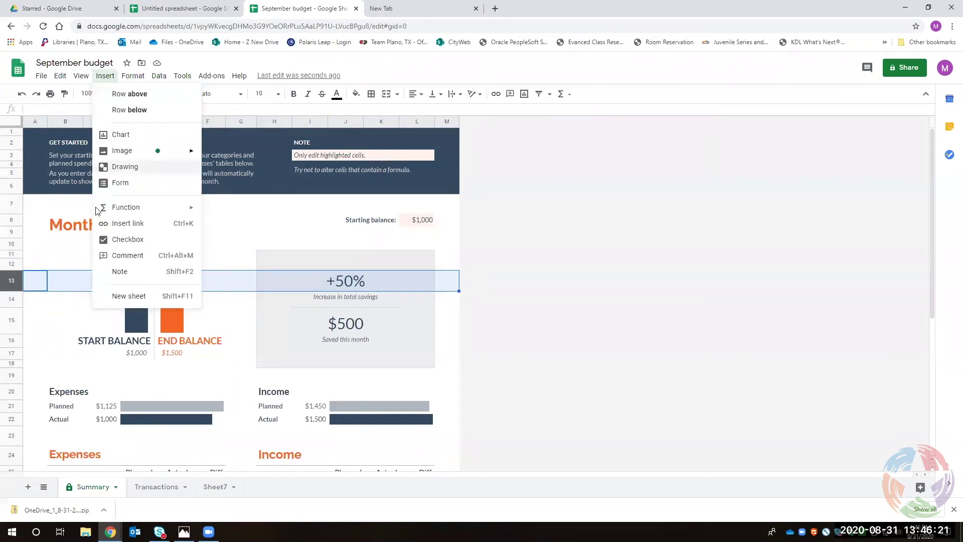
pyautogui.click(7, 280)
pyautogui.rightClick(8, 280)
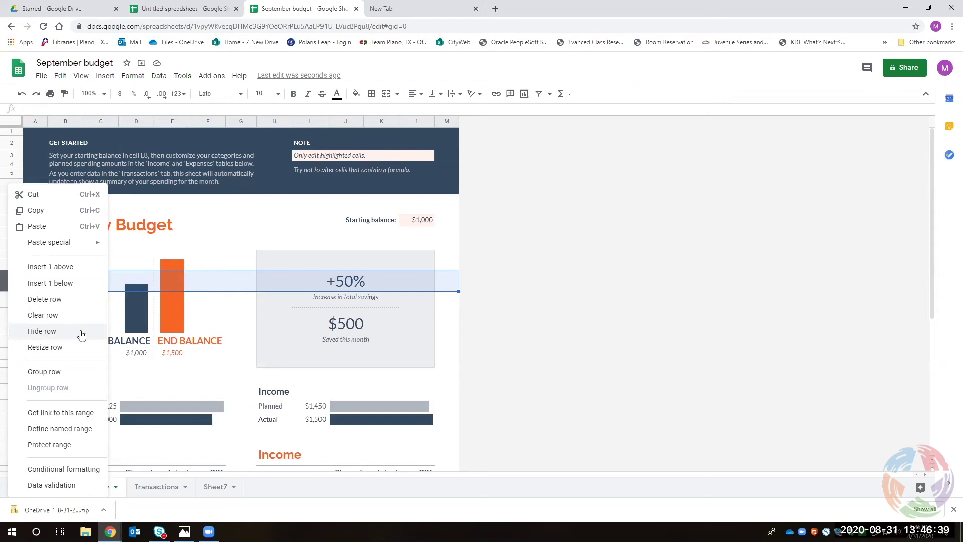
pyautogui.click(6, 283)
pyautogui.click(153, 486)
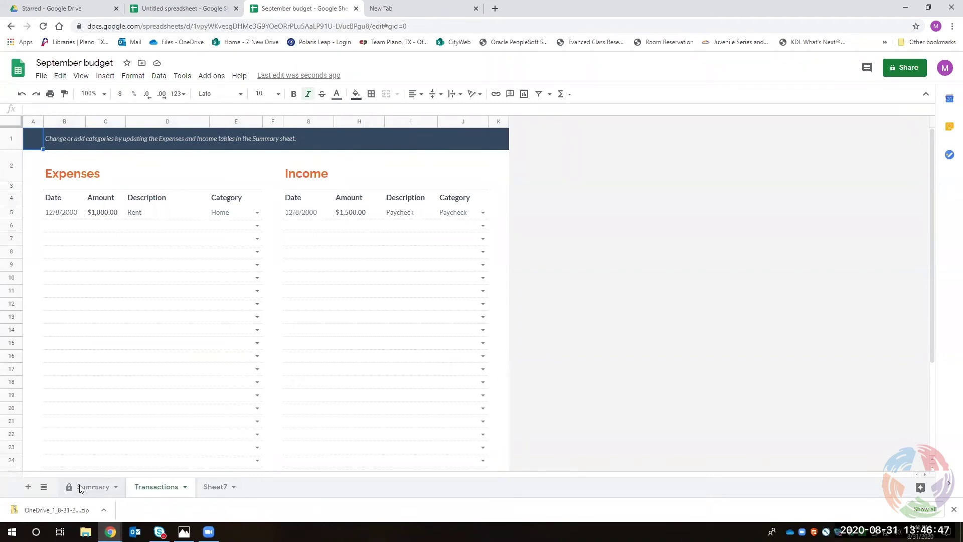
# Step: Check cell E6's category dropdown on Transactions without choosing, then switch to the Untitled spreadsheet
pyautogui.click(80, 487)
pyautogui.click(150, 484)
pyautogui.click(257, 225)
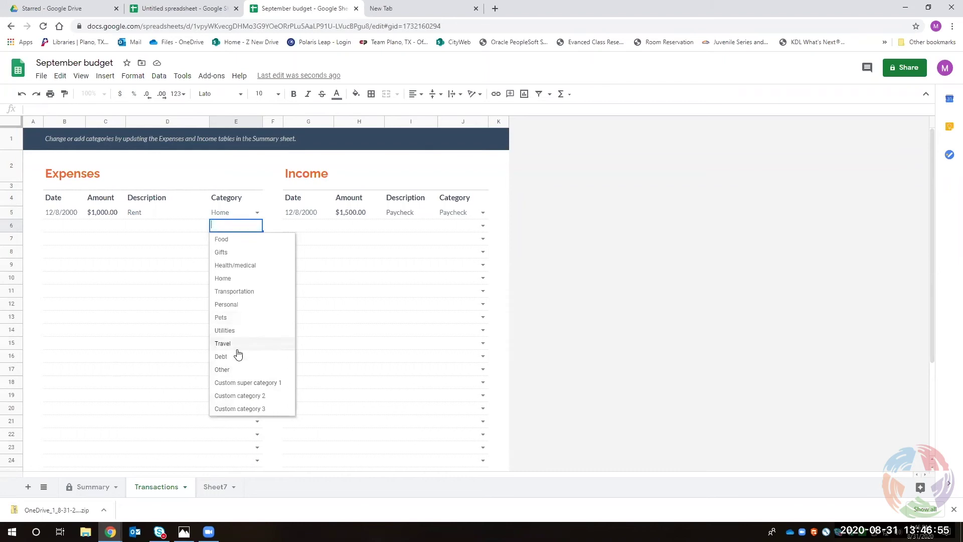
pyautogui.click(92, 487)
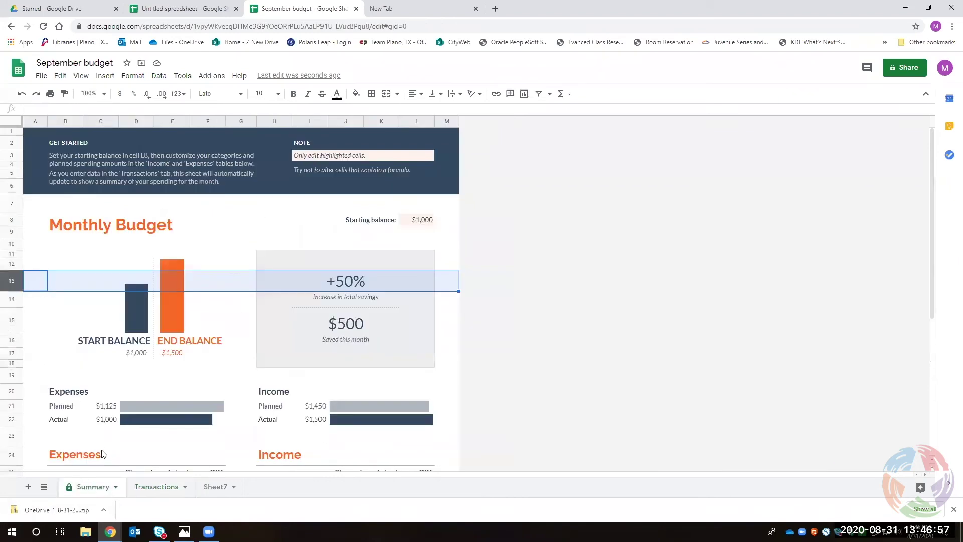
pyautogui.click(166, 489)
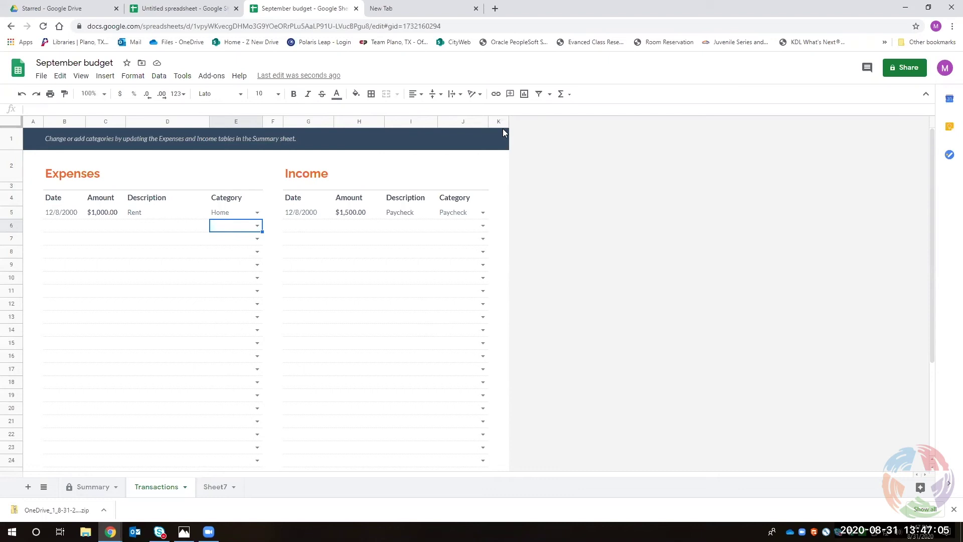
pyautogui.click(256, 225)
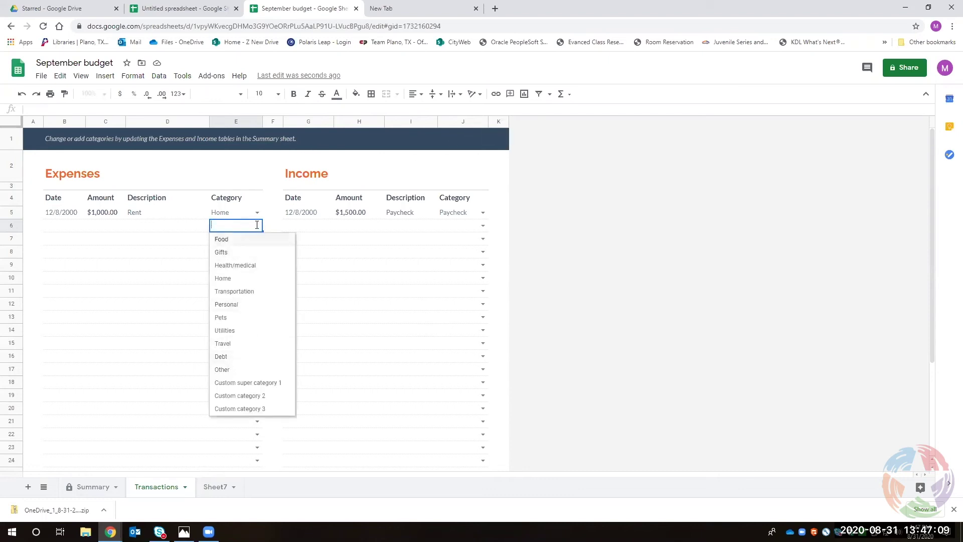
pyautogui.click(197, 229)
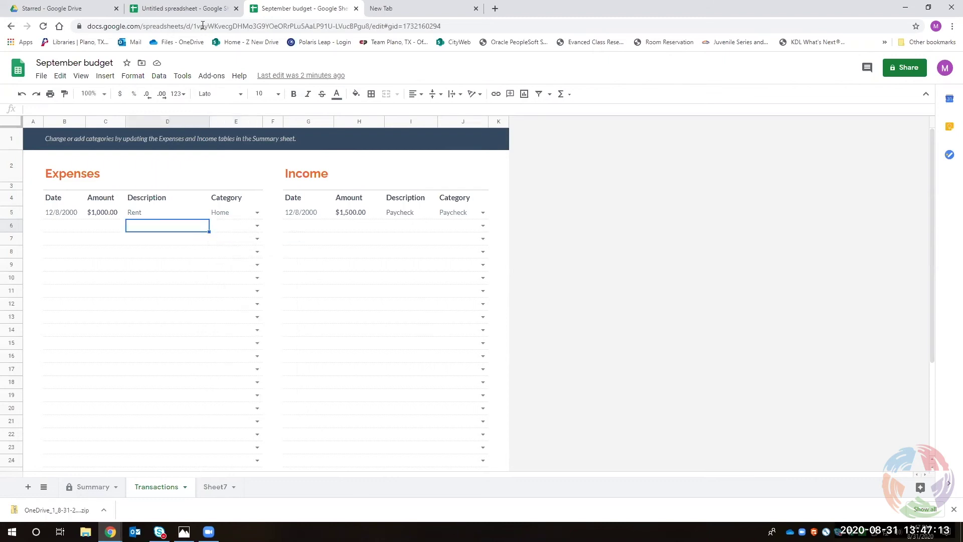
pyautogui.click(198, 9)
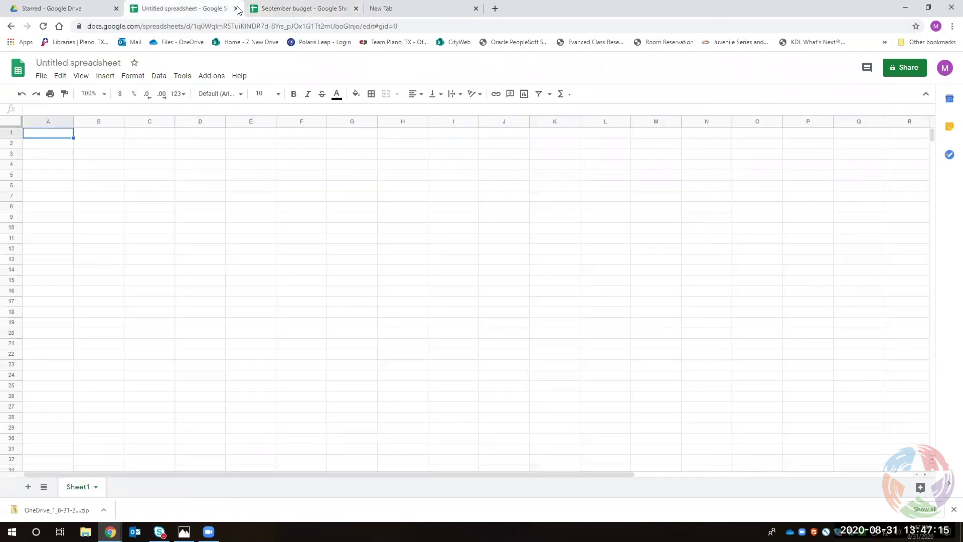
# Step: Flip between browser tabs, ending on the September budget workbook's Transactions sheet
pyautogui.click(281, 9)
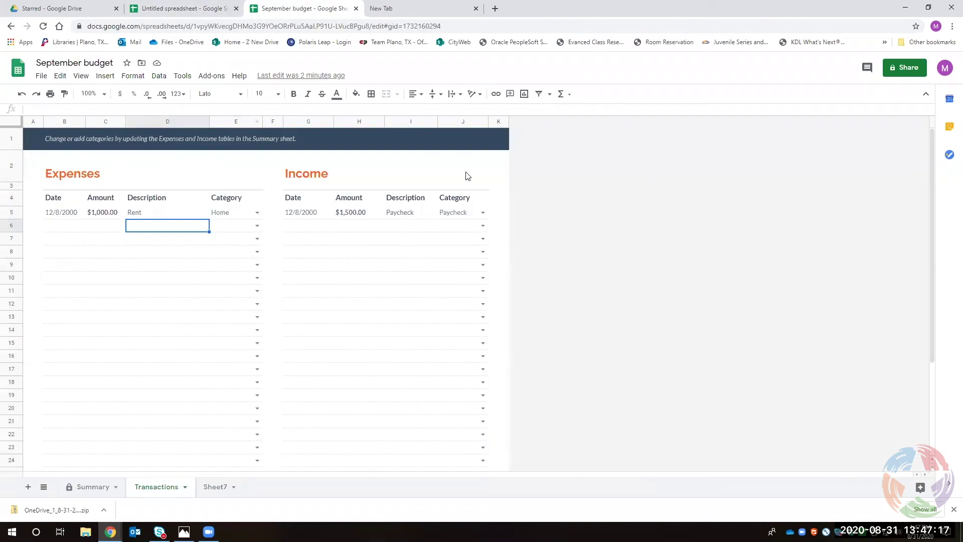
pyautogui.click(167, 9)
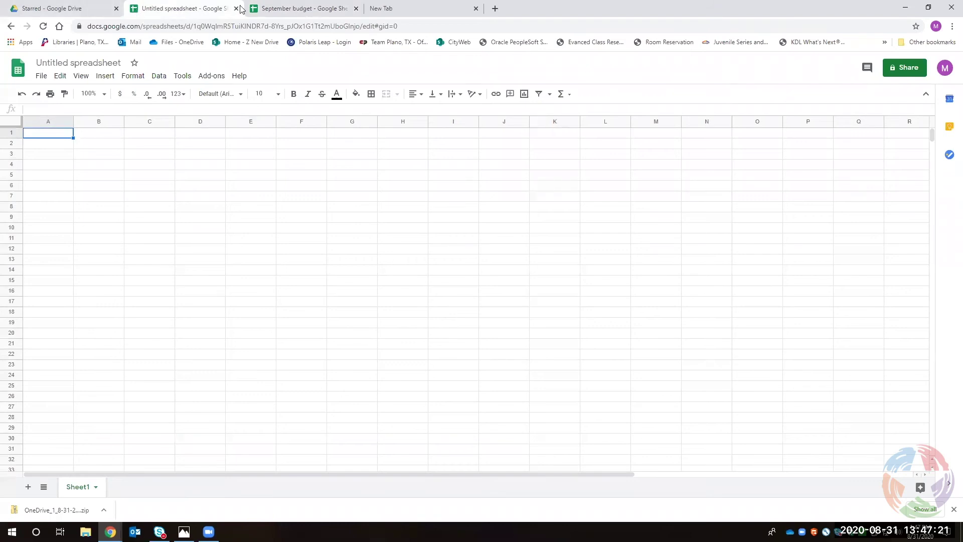
pyautogui.click(301, 8)
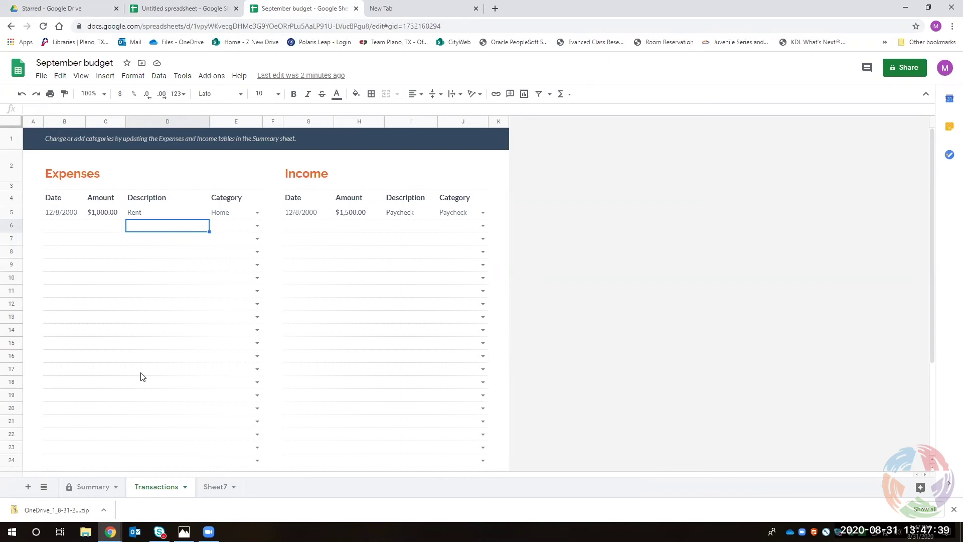
# Step: Hide Transactions column F, restore it with the unhide arrows, and move to the Summary sheet
pyautogui.rightClick(269, 123)
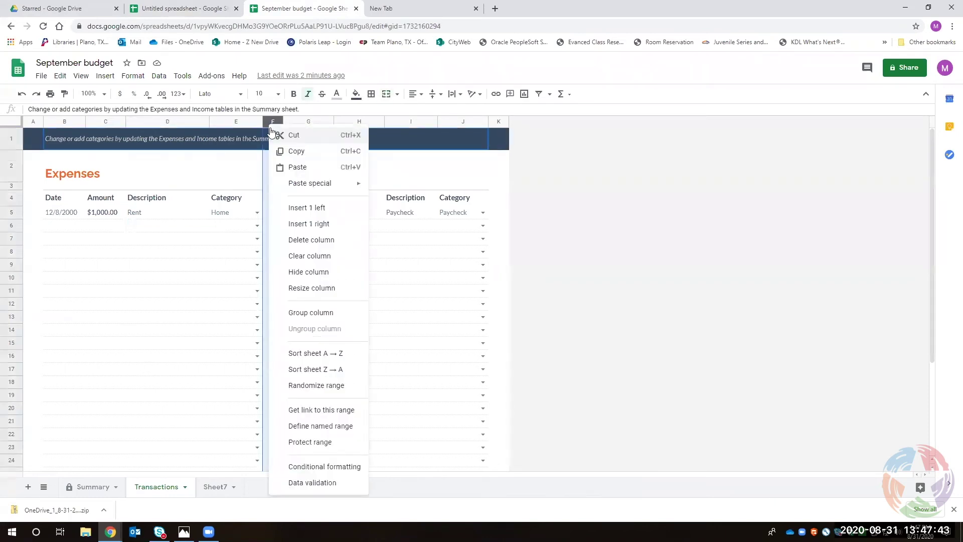
pyautogui.click(320, 275)
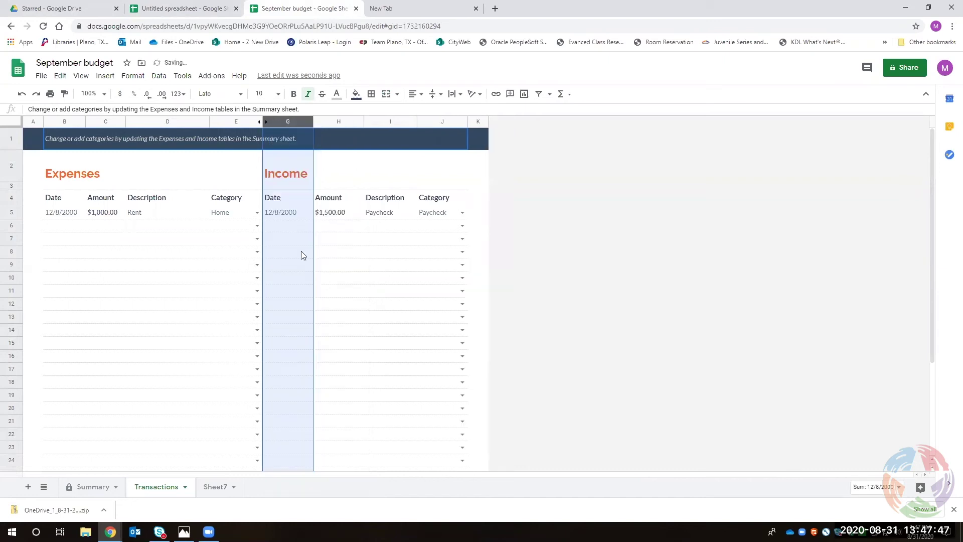
pyautogui.click(258, 121)
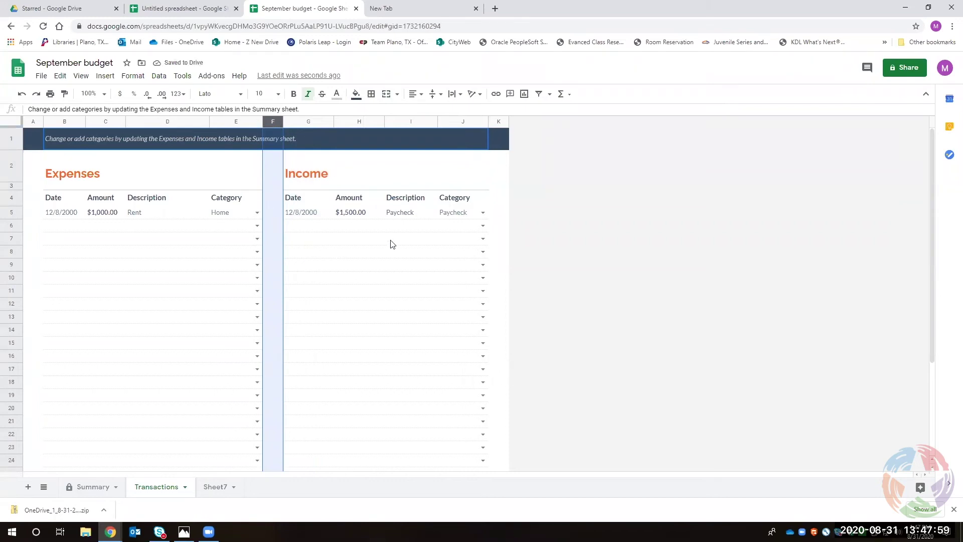
pyautogui.click(85, 490)
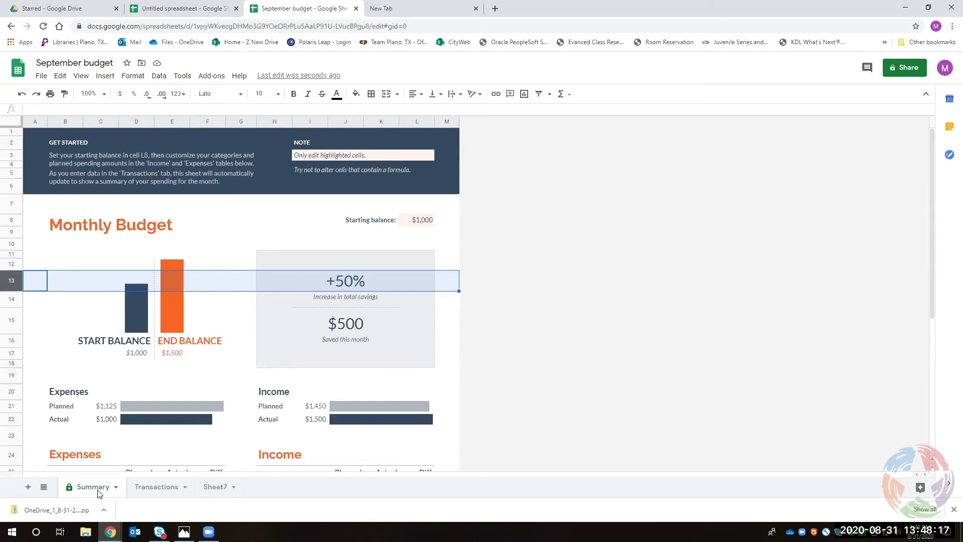
pyautogui.scroll(-1, 321, 329)
pyautogui.scroll(1, 321, 329)
pyautogui.click(444, 120)
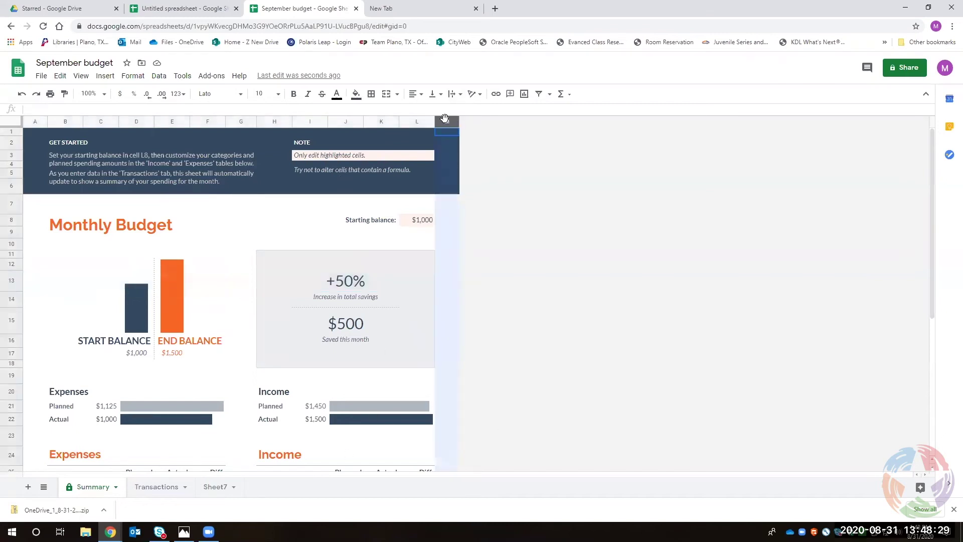
pyautogui.moveTo(443, 122); pyautogui.dragTo(279, 123)
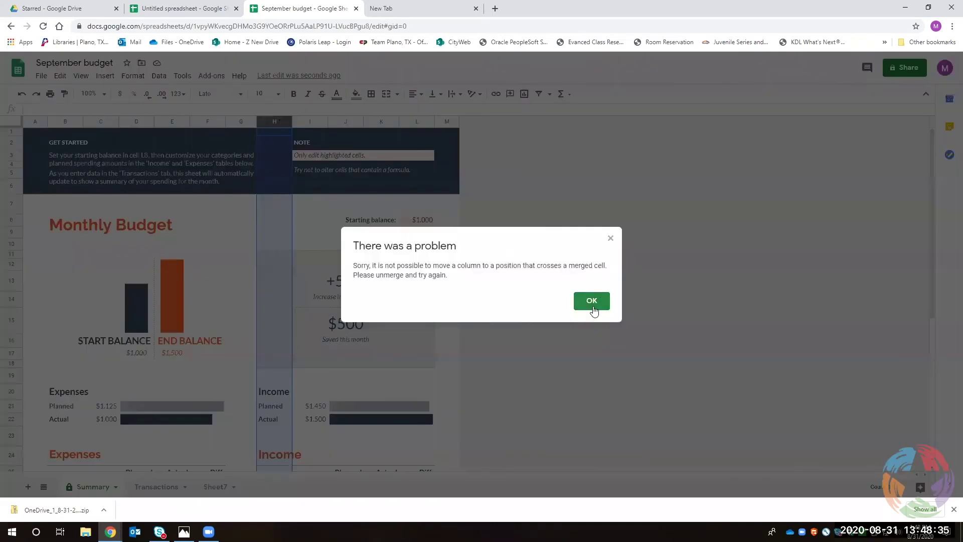
pyautogui.click(610, 239)
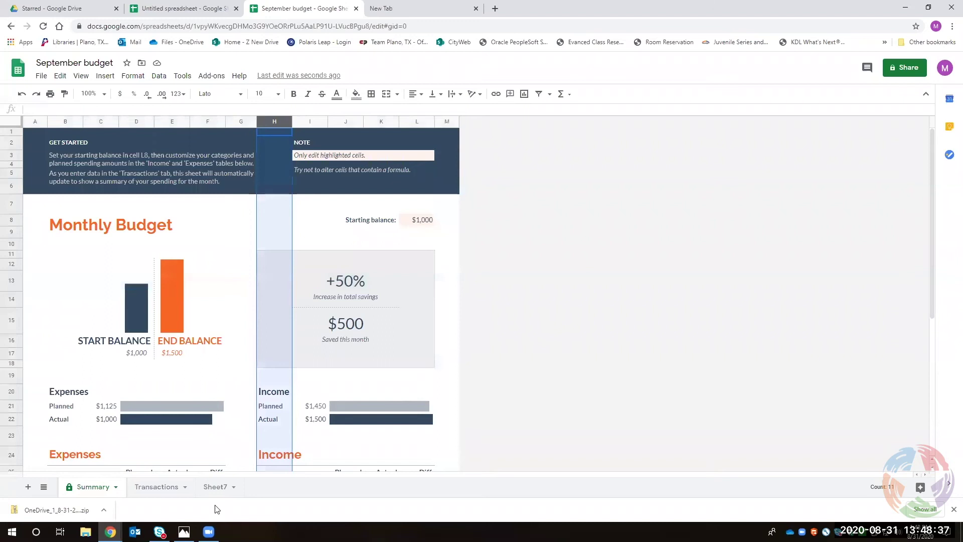
# Step: On Sheet7, enter the date 8/30 in B1 and 9/1 in C1
pyautogui.click(218, 488)
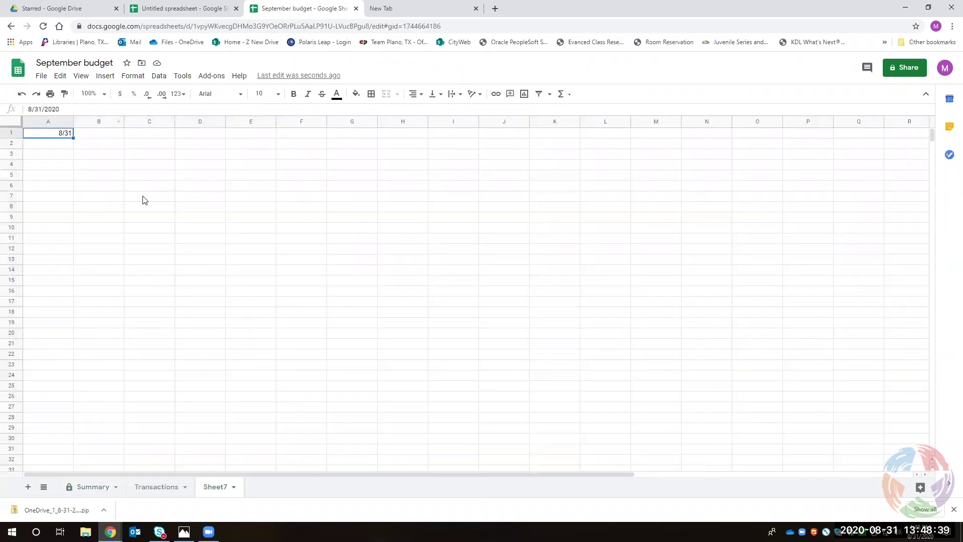
pyautogui.click(95, 136)
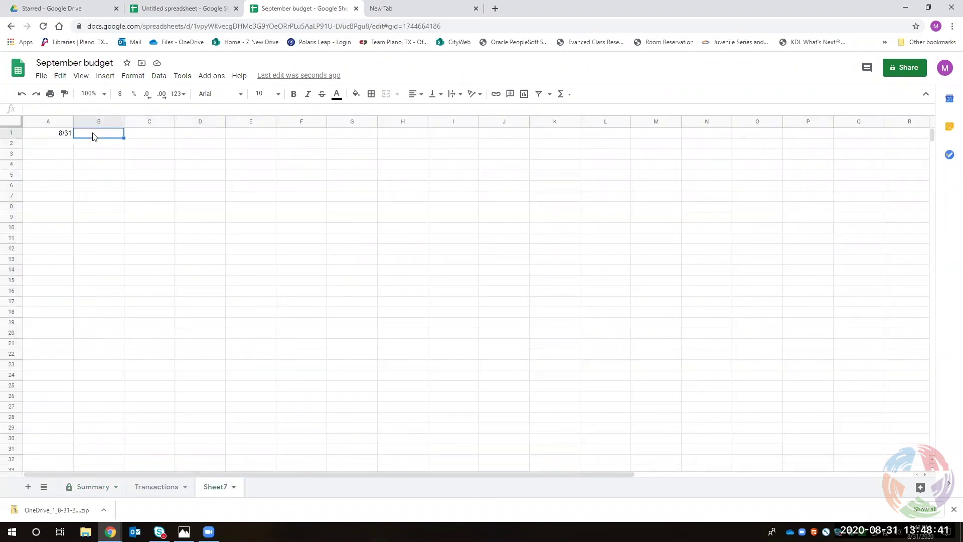
pyautogui.write('8/30')
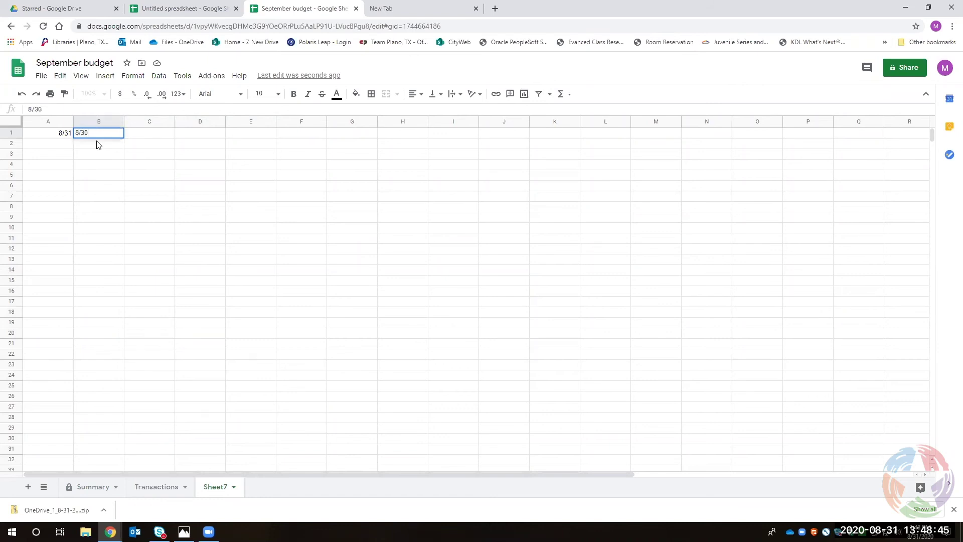
pyautogui.press('Return')
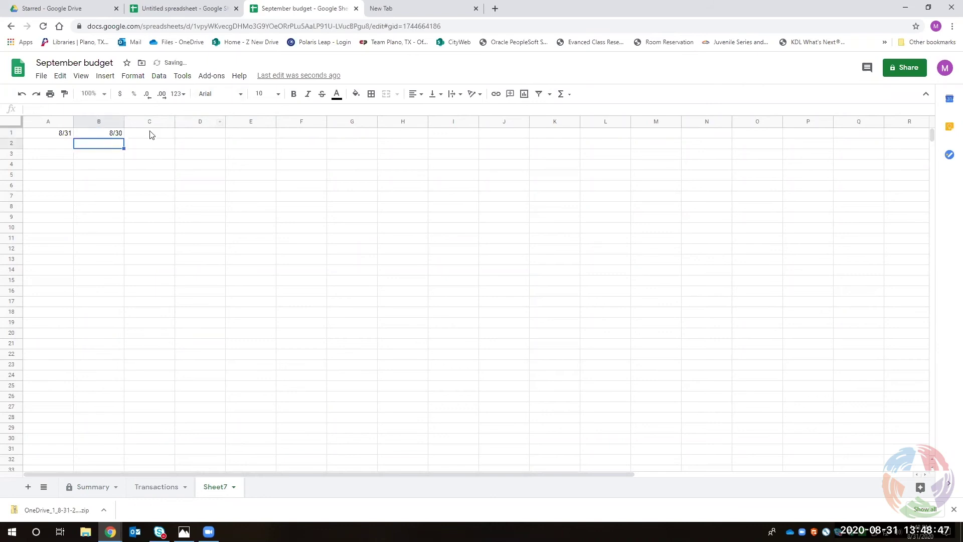
pyautogui.click(151, 134)
pyautogui.write('9/1')
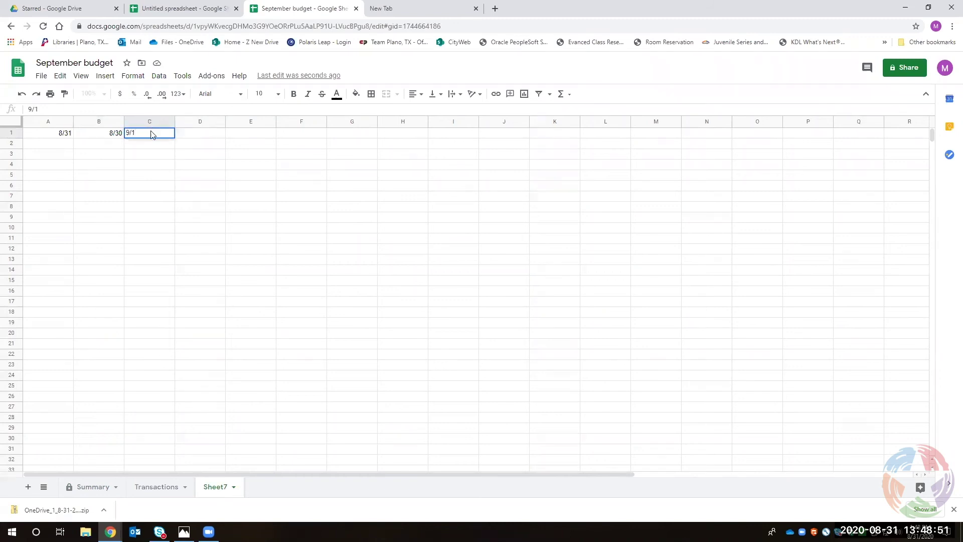
pyautogui.press('Return')
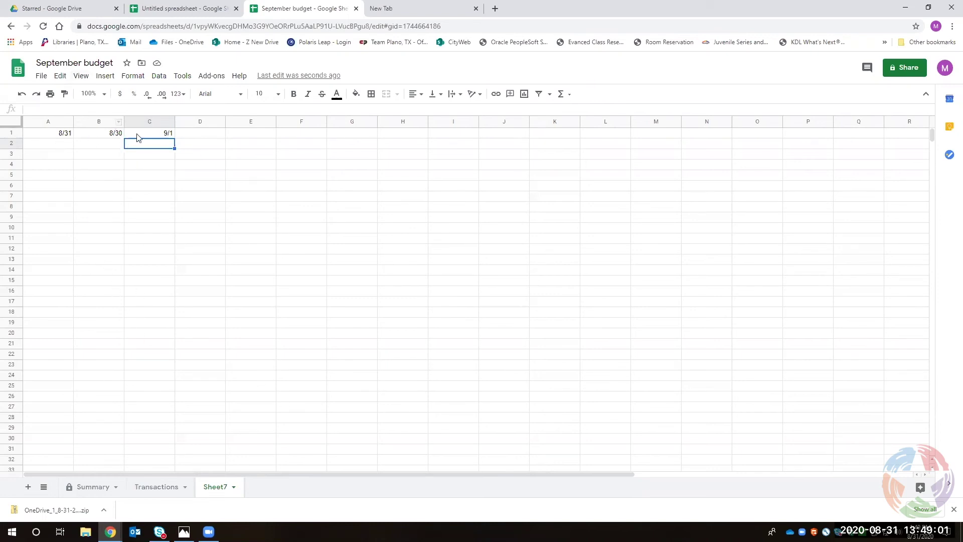
# Step: Drag columns A and B into order so row 1 reads 8/30, 8/31, 9/1
pyautogui.click(100, 121)
pyautogui.moveTo(101, 121); pyautogui.dragTo(45, 125)
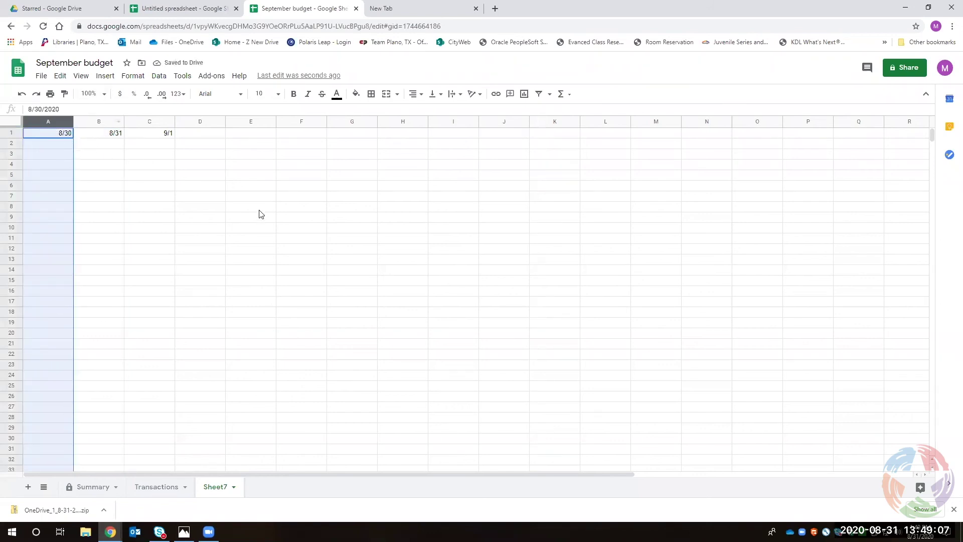
pyautogui.moveTo(33, 122); pyautogui.dragTo(90, 124)
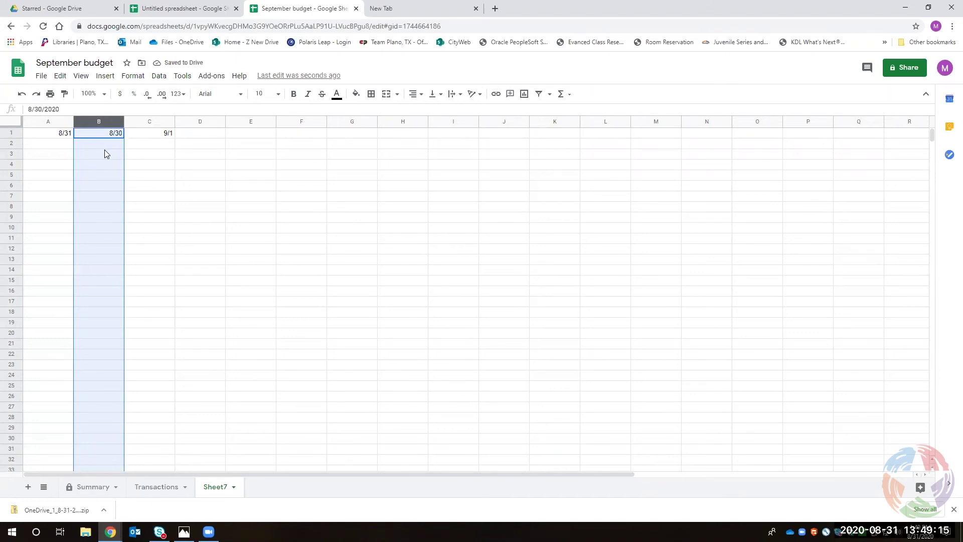
pyautogui.moveTo(96, 123); pyautogui.dragTo(52, 122)
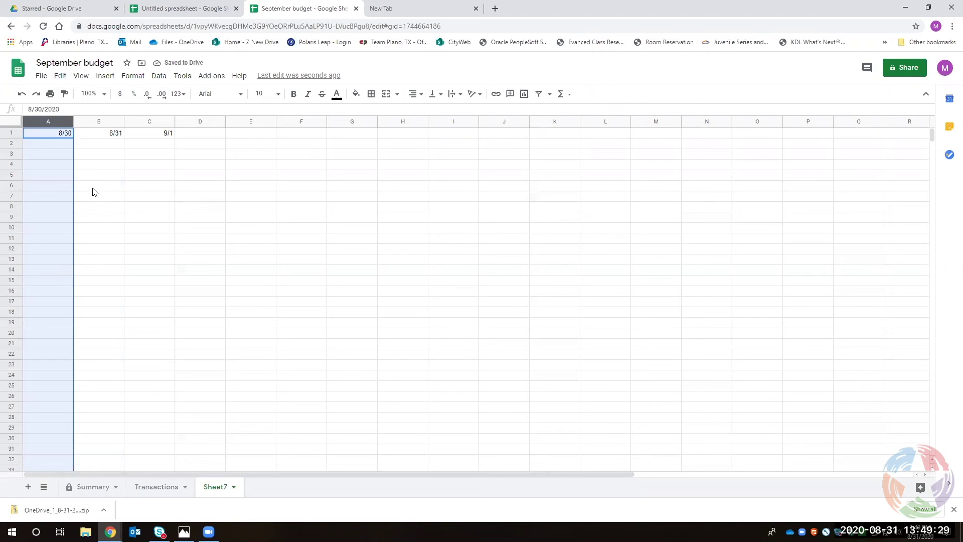
pyautogui.moveTo(177, 209); pyautogui.dragTo(205, 184)
pyautogui.click(154, 212)
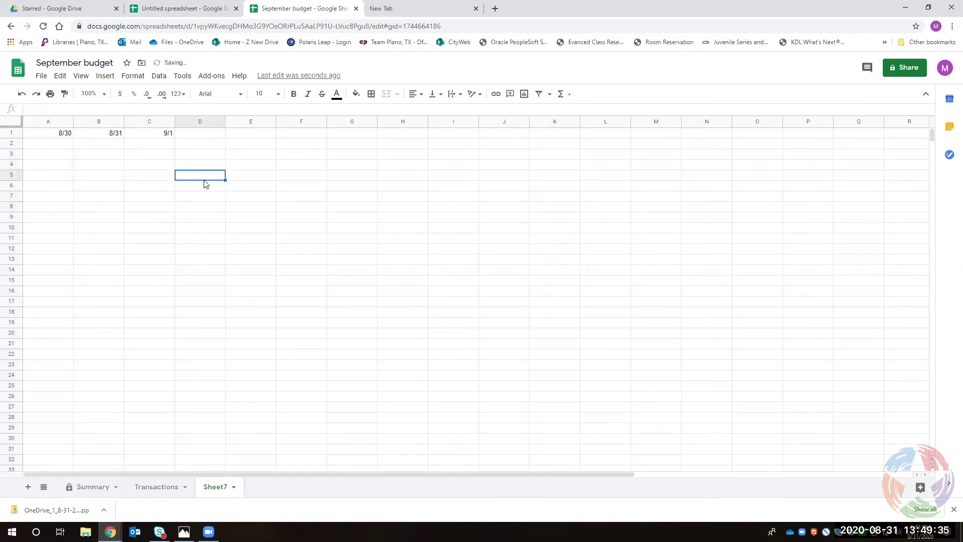
pyautogui.click(146, 216)
pyautogui.click(150, 134)
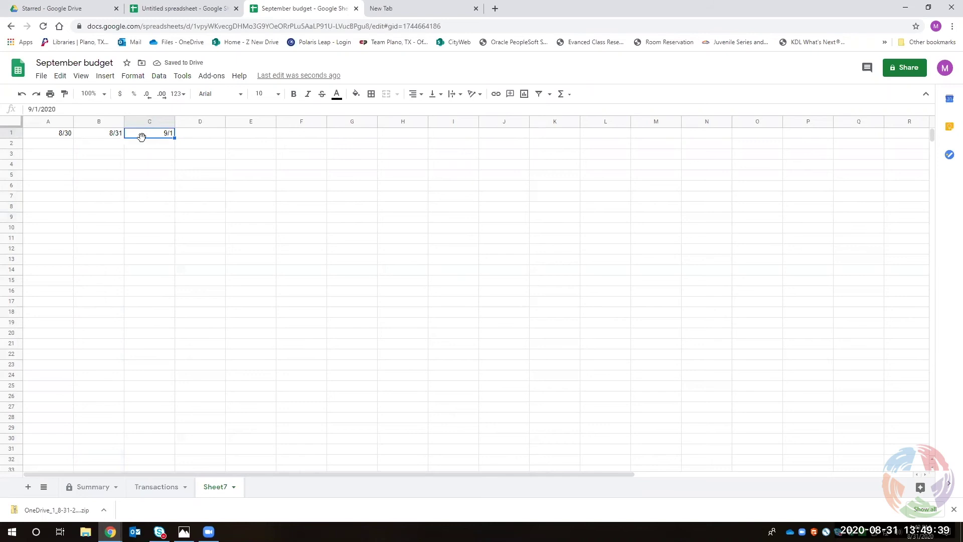
pyautogui.moveTo(140, 139); pyautogui.dragTo(105, 136)
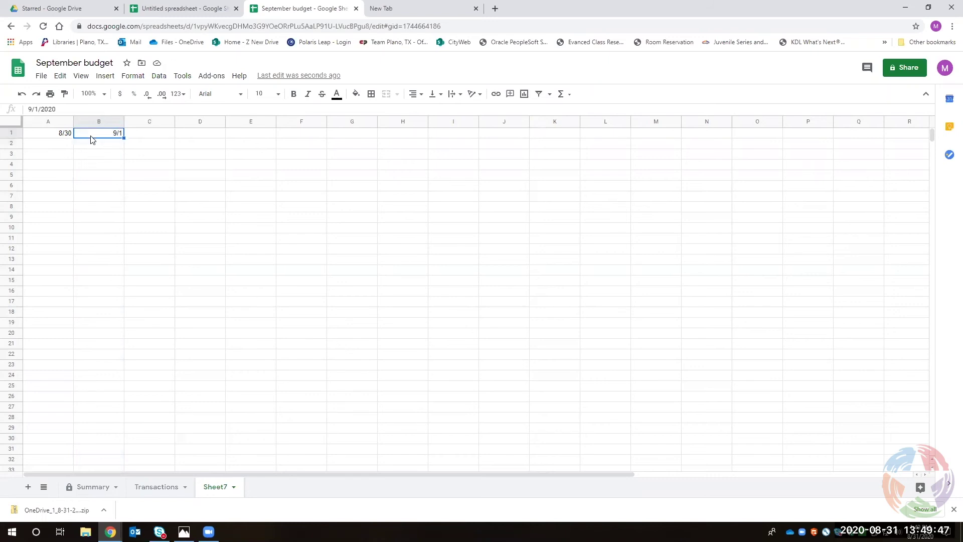
pyautogui.hotkey('ctrl', 'c')
pyautogui.moveTo(74, 138); pyautogui.dragTo(65, 138)
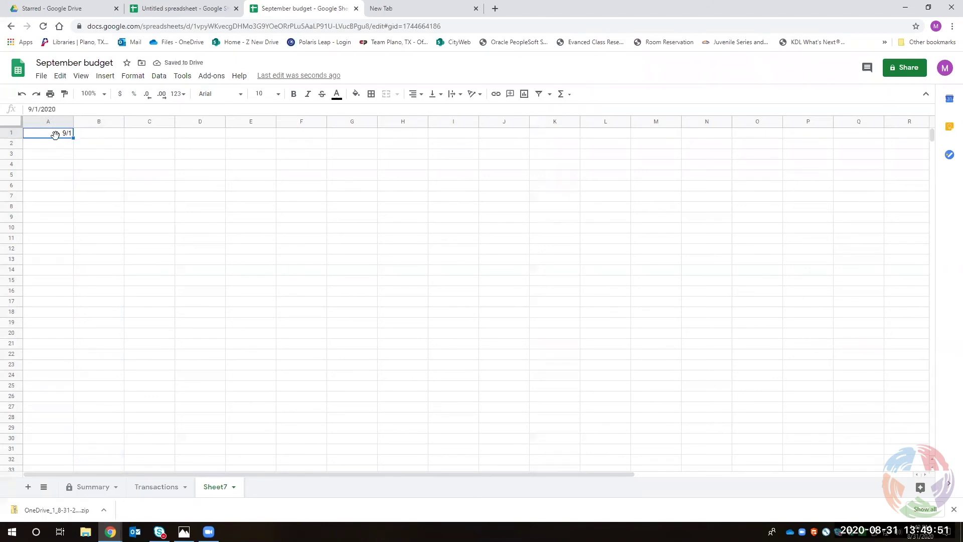
pyautogui.moveTo(55, 134); pyautogui.dragTo(98, 141)
pyautogui.click(109, 176)
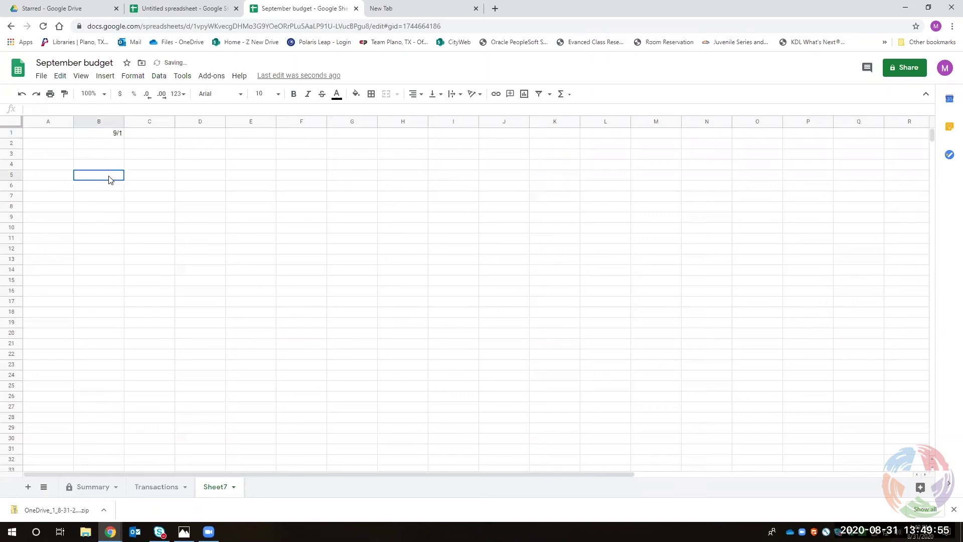
pyautogui.rightClick(111, 169)
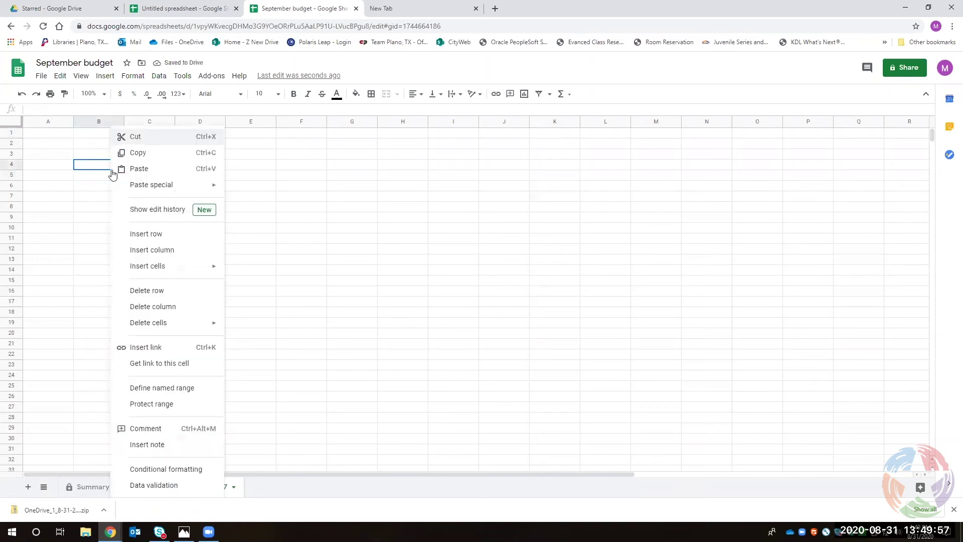
pyautogui.moveTo(148, 261)
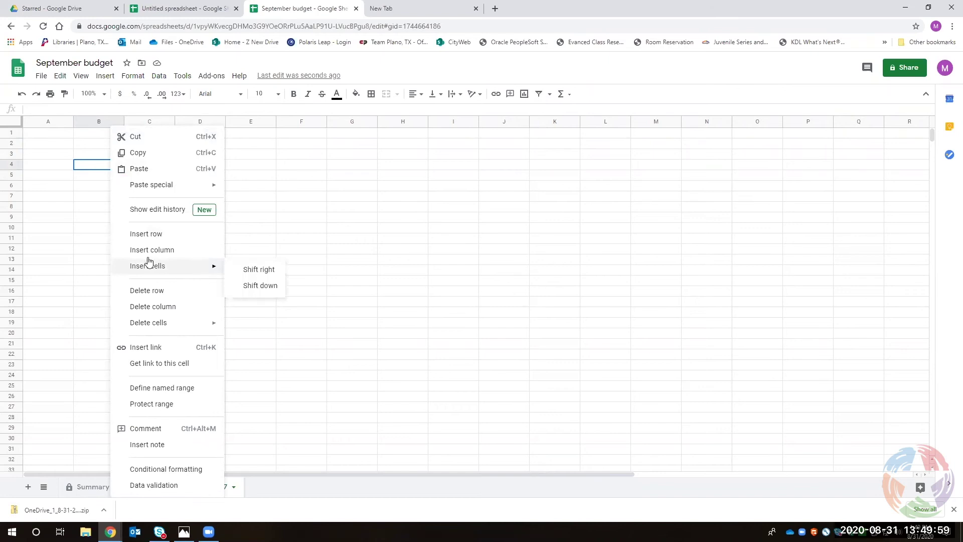
pyautogui.moveTo(157, 322)
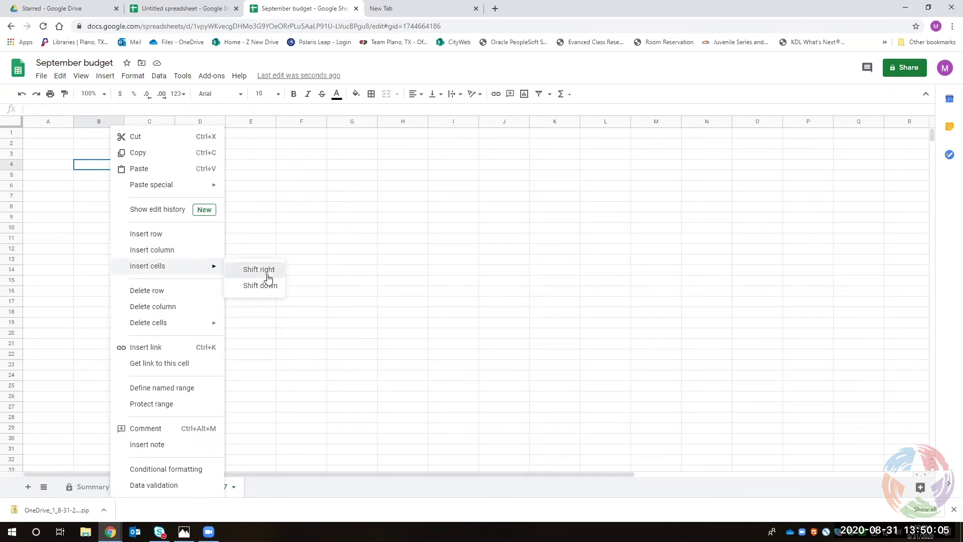
pyautogui.click(267, 275)
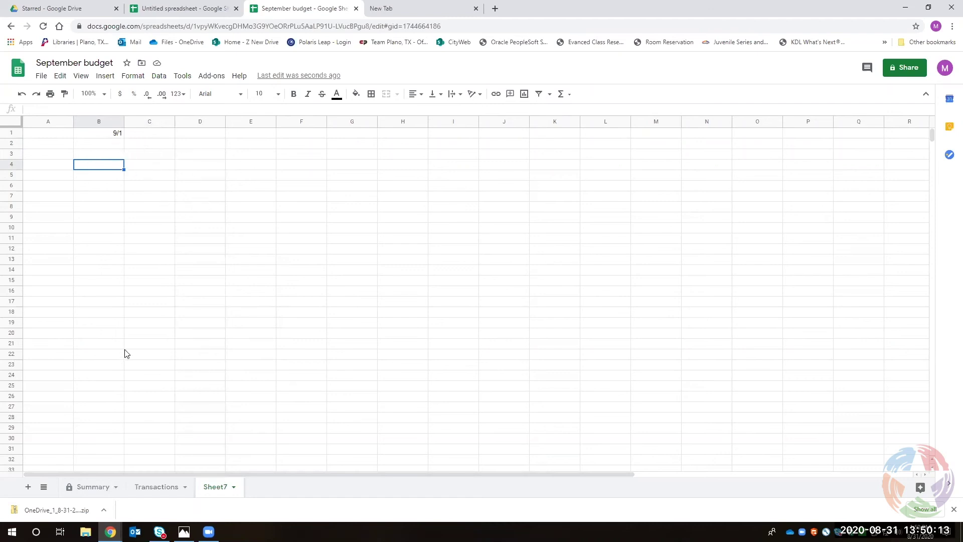
pyautogui.hotkey('ctrl', 'z')
pyautogui.hotkey('ctrl', 'z')
pyautogui.hotkey('ctrl', 'z')
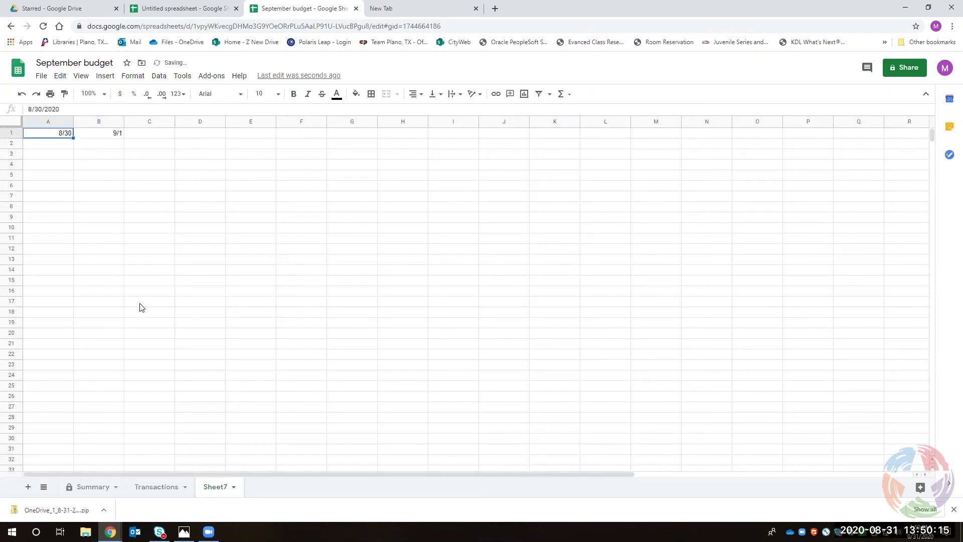
pyautogui.rightClick(84, 135)
pyautogui.moveTo(135, 266)
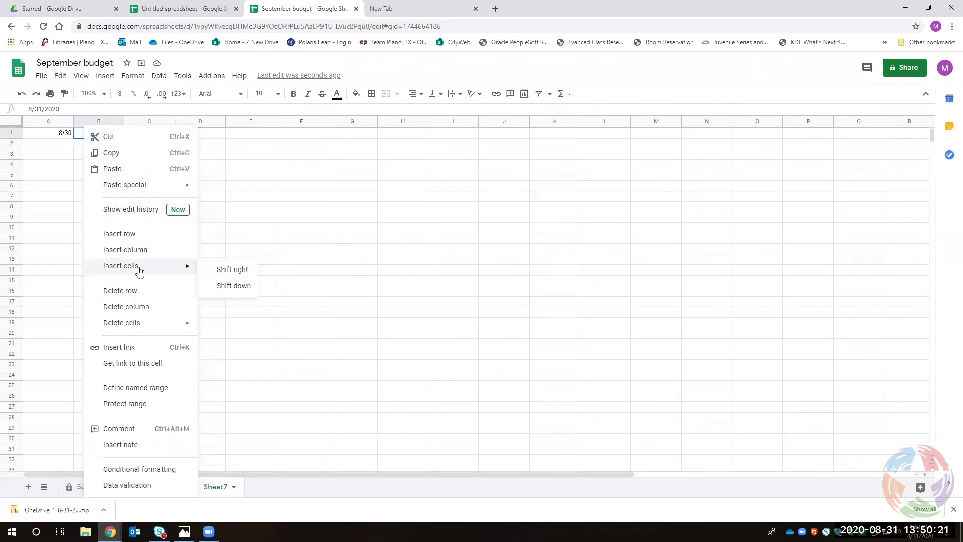
pyautogui.click(209, 269)
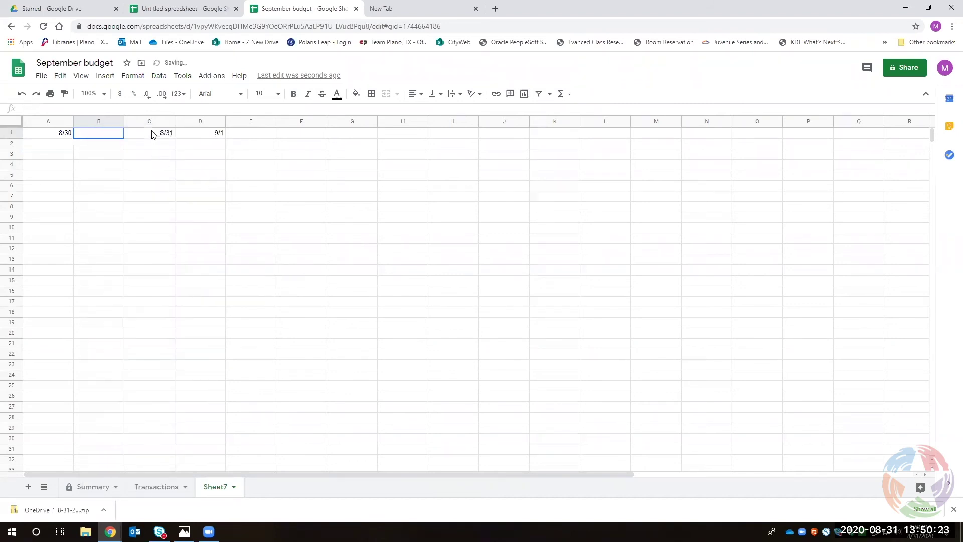
pyautogui.click(170, 135)
pyautogui.moveTo(175, 132); pyautogui.dragTo(110, 134)
pyautogui.rightClick(138, 134)
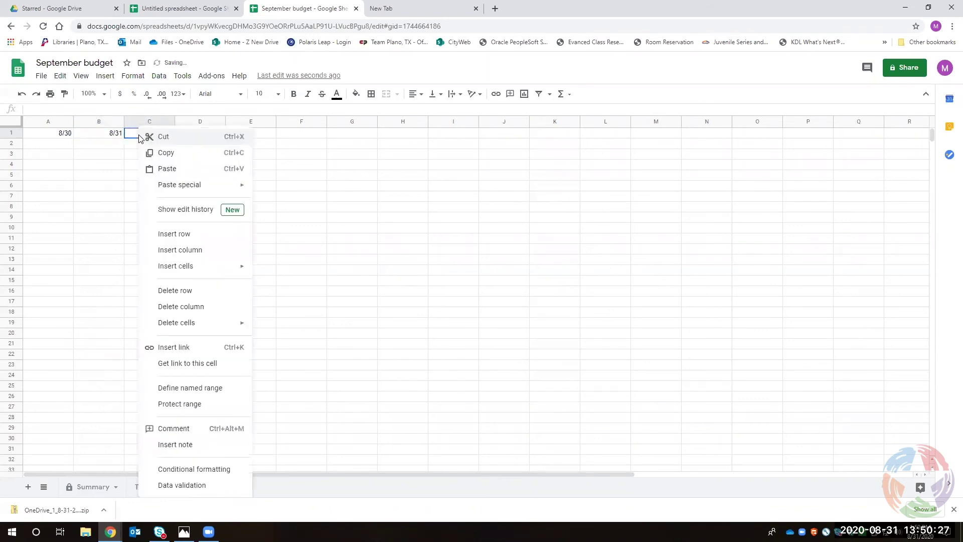
pyautogui.moveTo(183, 323)
pyautogui.click(280, 329)
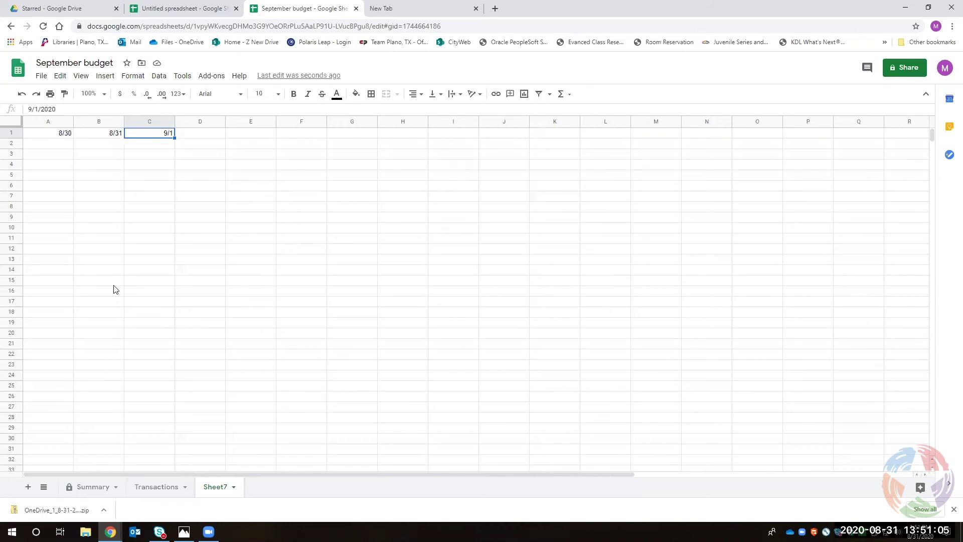
# Step: Clear the dates from A1:C1 and enter Monday in A1
pyautogui.moveTo(53, 136); pyautogui.dragTo(168, 146)
pyautogui.press('Delete')
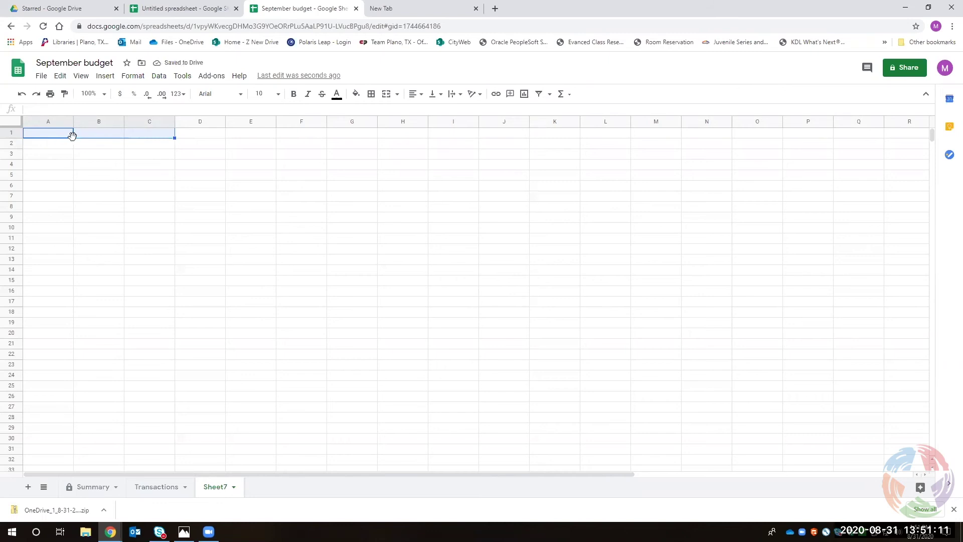
pyautogui.click(54, 136)
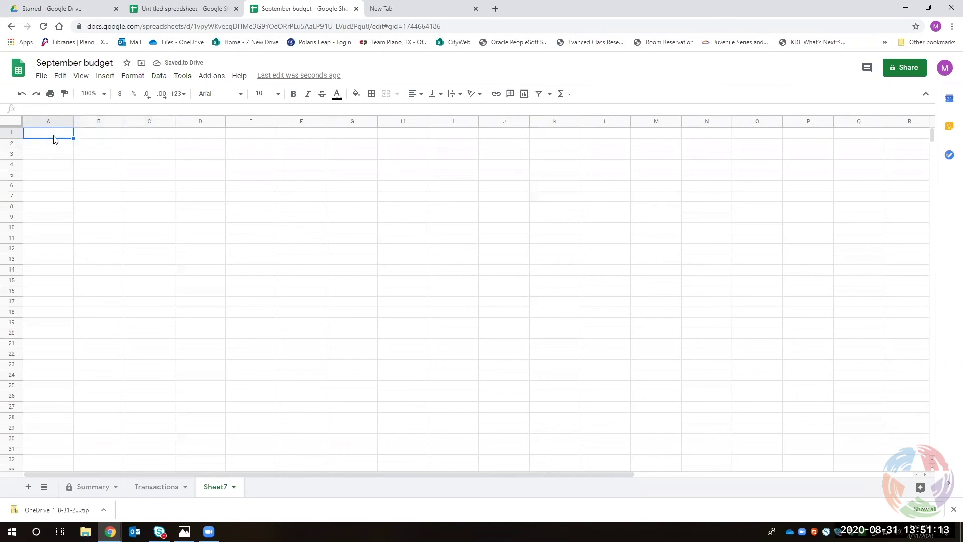
pyautogui.write('Monday')
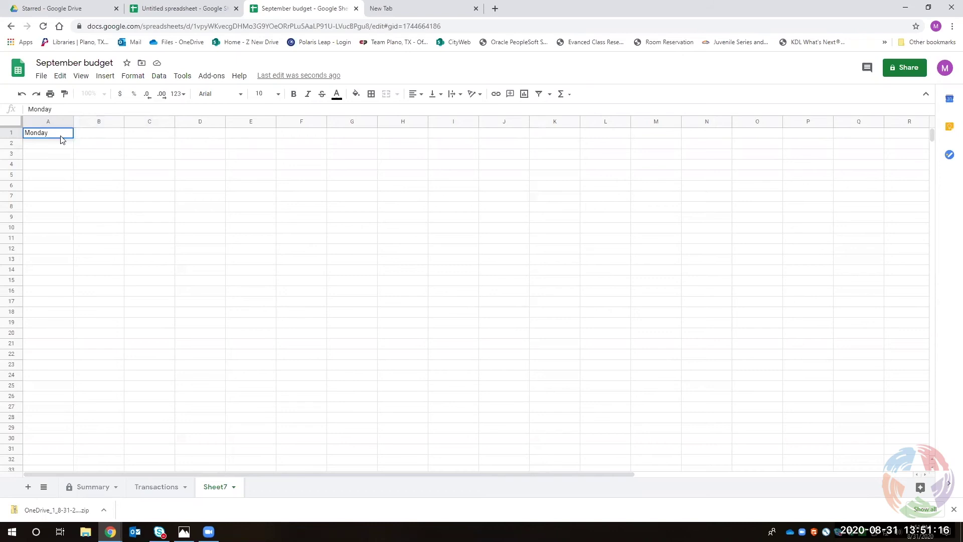
pyautogui.press('Return')
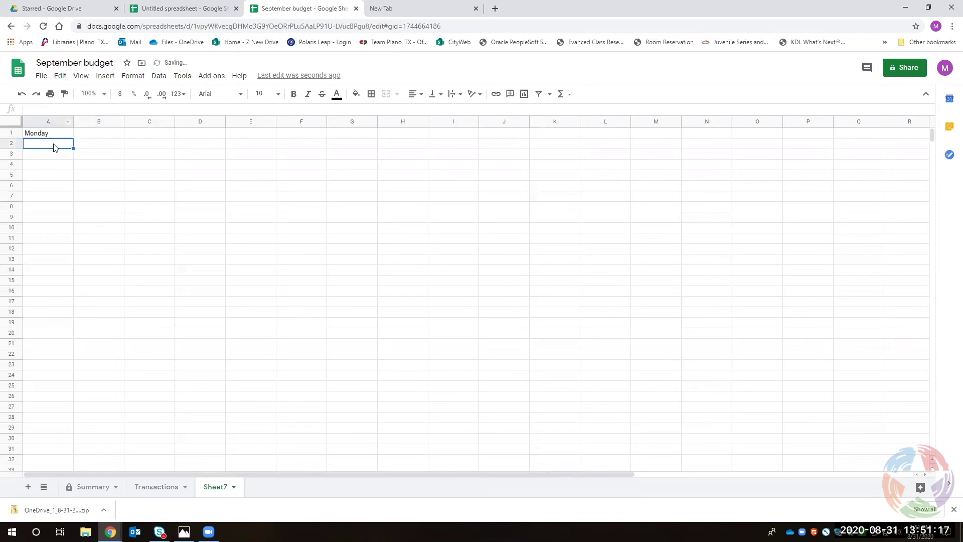
# Step: Fill the weekday series from Monday in A1 through Sunday in G1
pyautogui.click(58, 135)
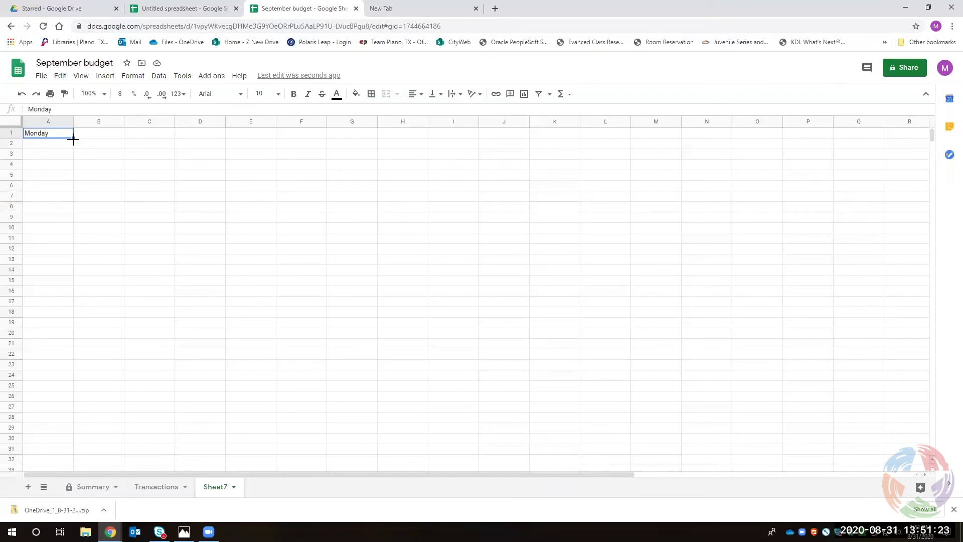
pyautogui.moveTo(73, 141); pyautogui.dragTo(75, 140)
pyautogui.moveTo(83, 138); pyautogui.dragTo(244, 139)
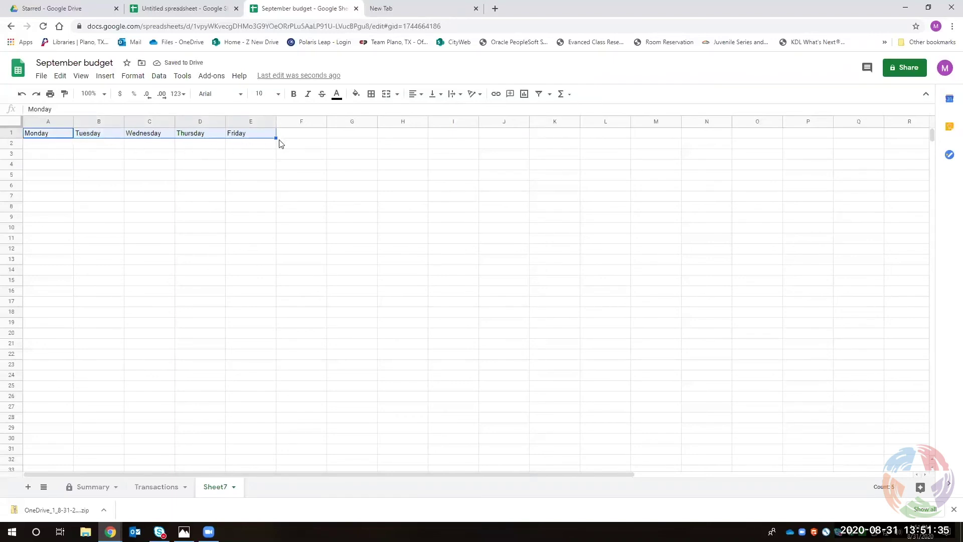
pyautogui.moveTo(276, 137); pyautogui.dragTo(345, 135)
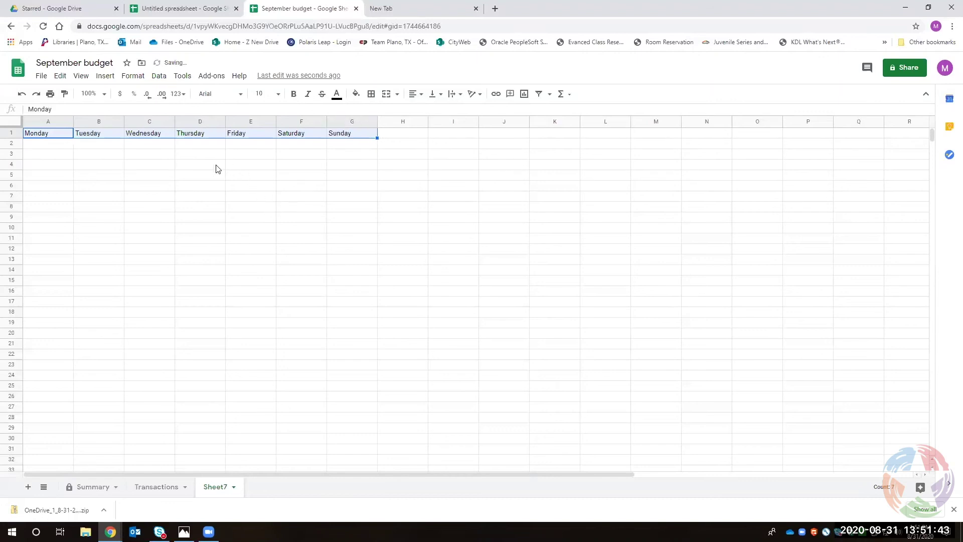
pyautogui.click(203, 168)
pyautogui.click(63, 133)
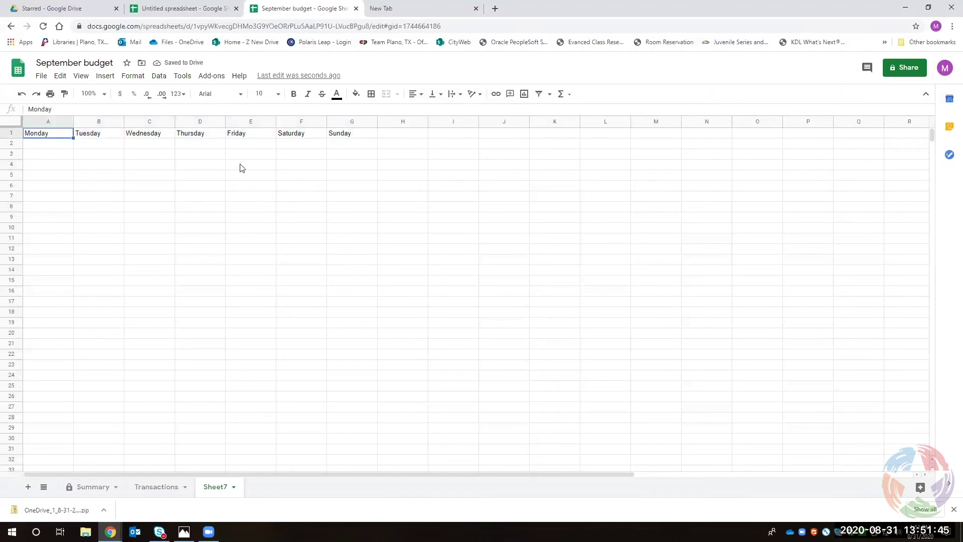
# Step: Freeze row 1 of Sheet7 as a header row
pyautogui.click(188, 144)
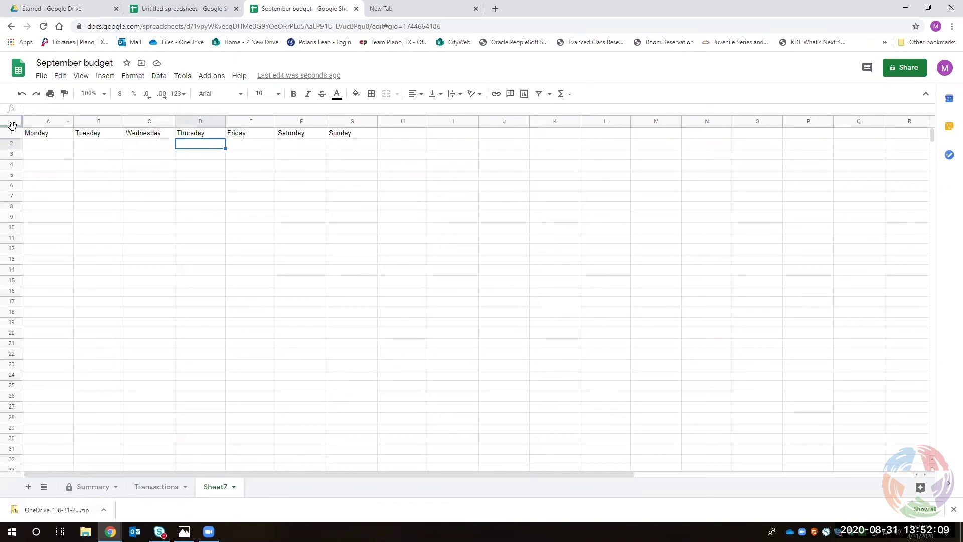
pyautogui.moveTo(11, 123); pyautogui.dragTo(11, 137)
pyautogui.scroll(-6, 223, 205)
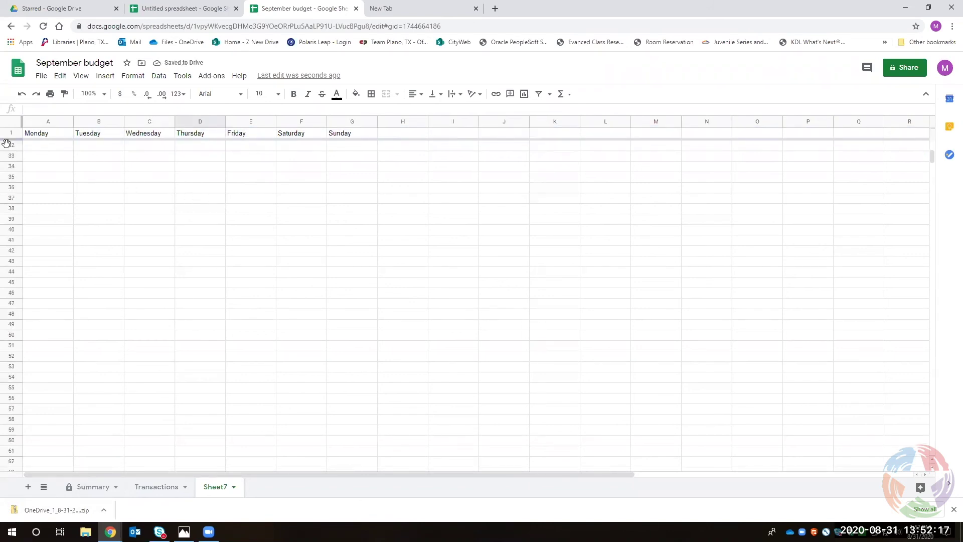
pyautogui.scroll(-5, 165, 249)
pyautogui.scroll(11, 165, 249)
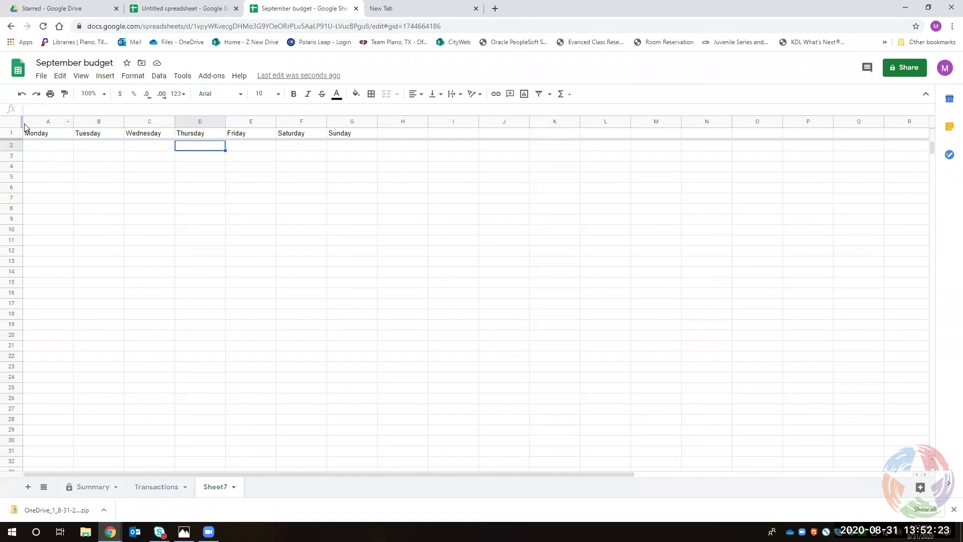
# Step: Freeze columns A and B, then undo both the column and row freezes
pyautogui.moveTo(22, 122); pyautogui.dragTo(123, 138)
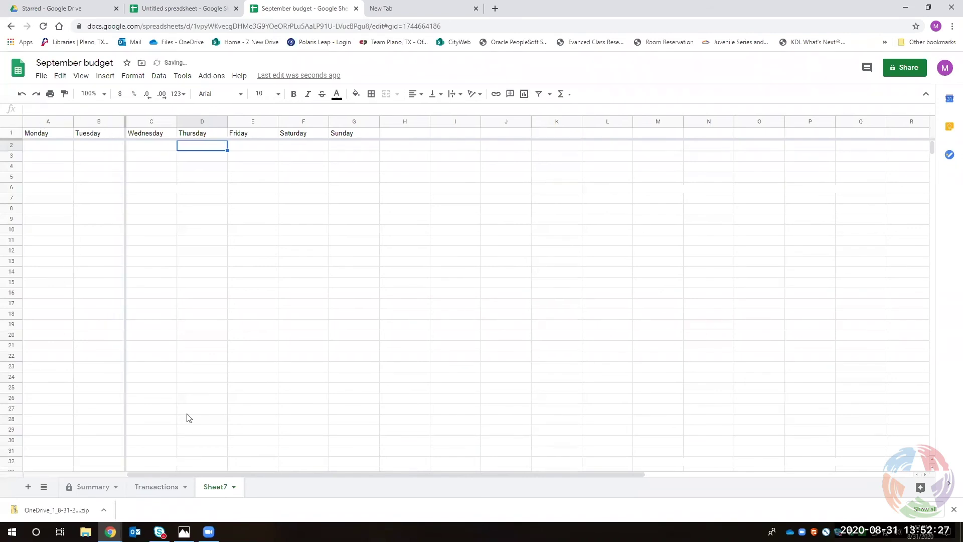
pyautogui.moveTo(145, 472); pyautogui.dragTo(127, 454)
pyautogui.moveTo(226, 467); pyautogui.dragTo(127, 466)
pyautogui.click(22, 94)
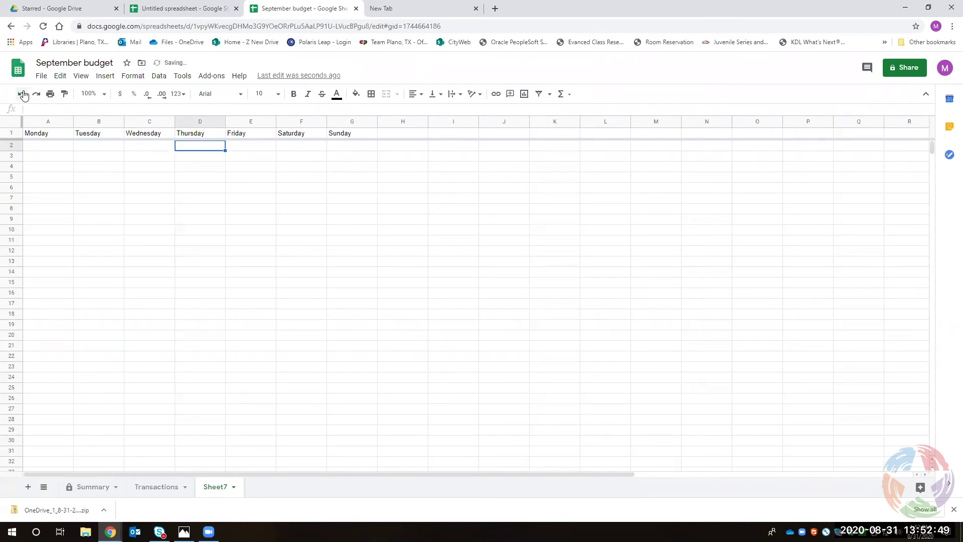
pyautogui.click(23, 94)
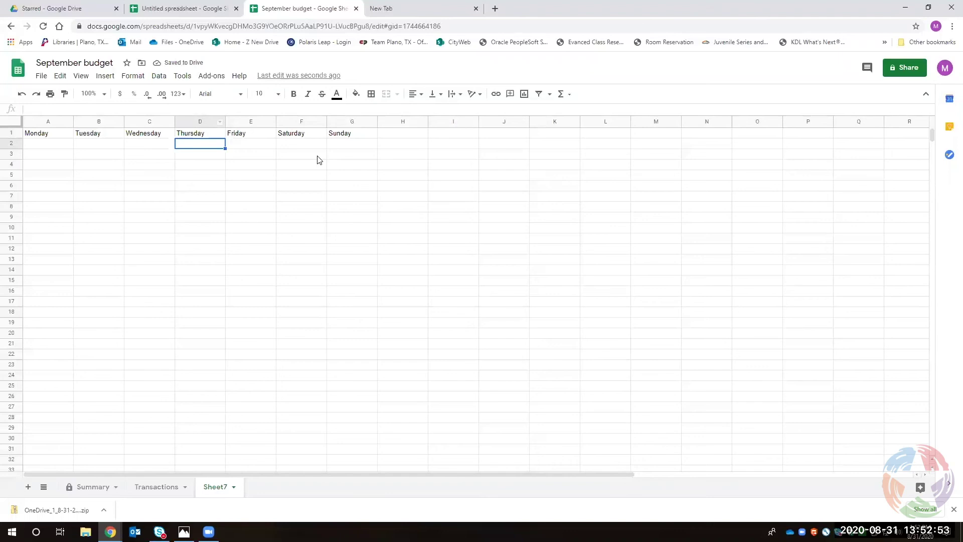
# Step: Go to the Summary sheet and select F34, the Pets difference IF formula
pyautogui.click(81, 75)
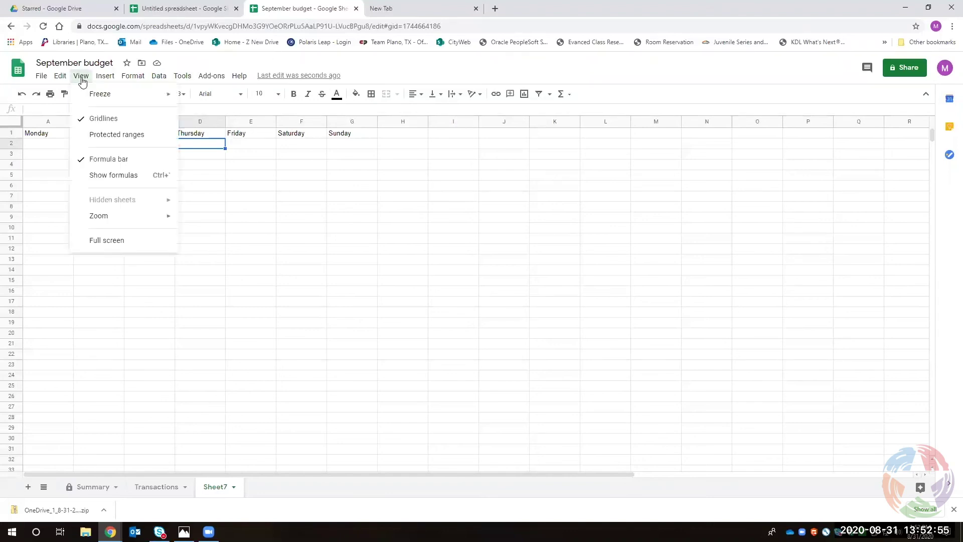
pyautogui.moveTo(105, 96)
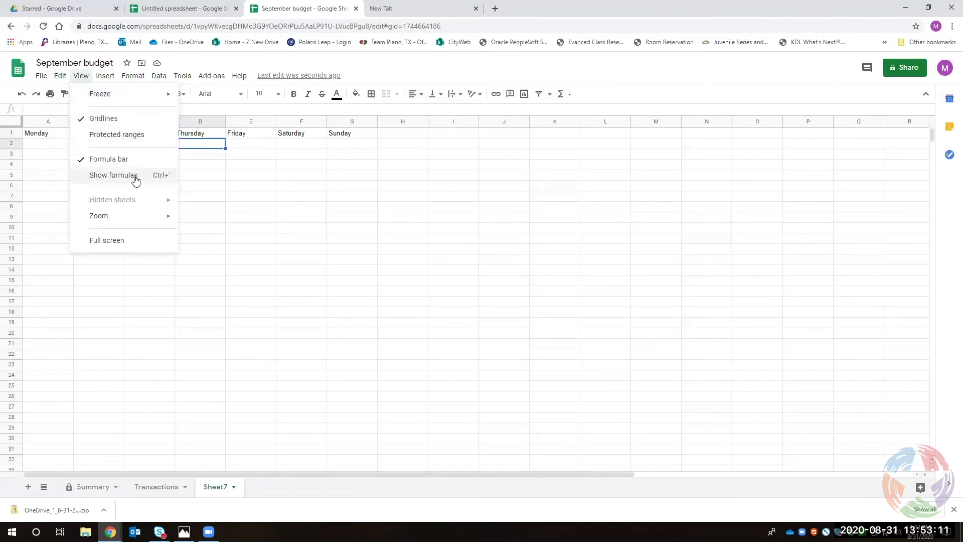
pyautogui.click(80, 77)
pyautogui.click(93, 486)
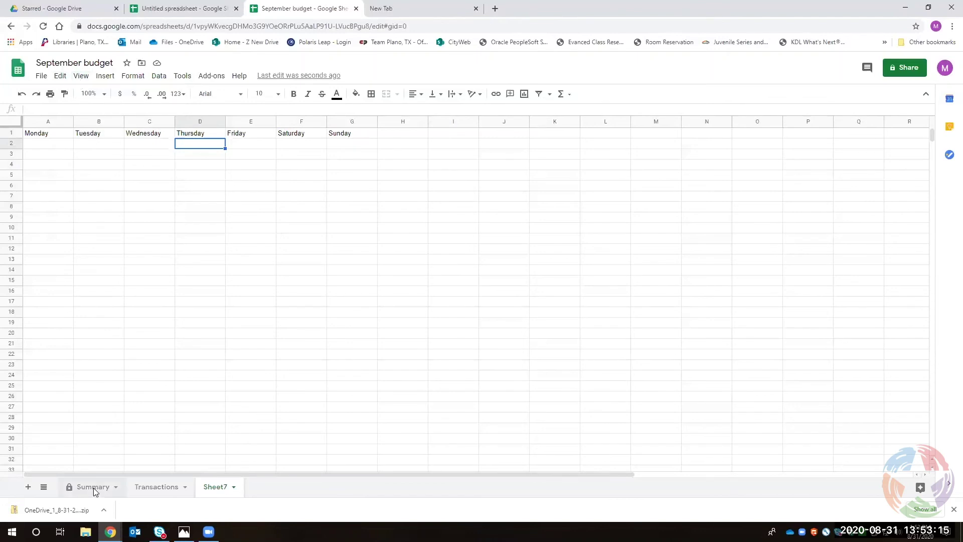
pyautogui.scroll(-4, 175, 379)
pyautogui.click(219, 362)
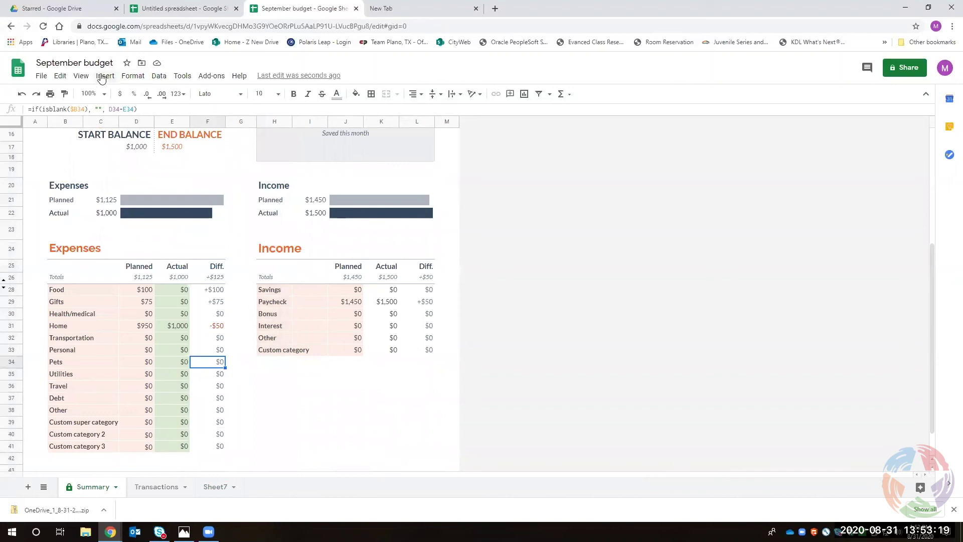
pyautogui.click(82, 76)
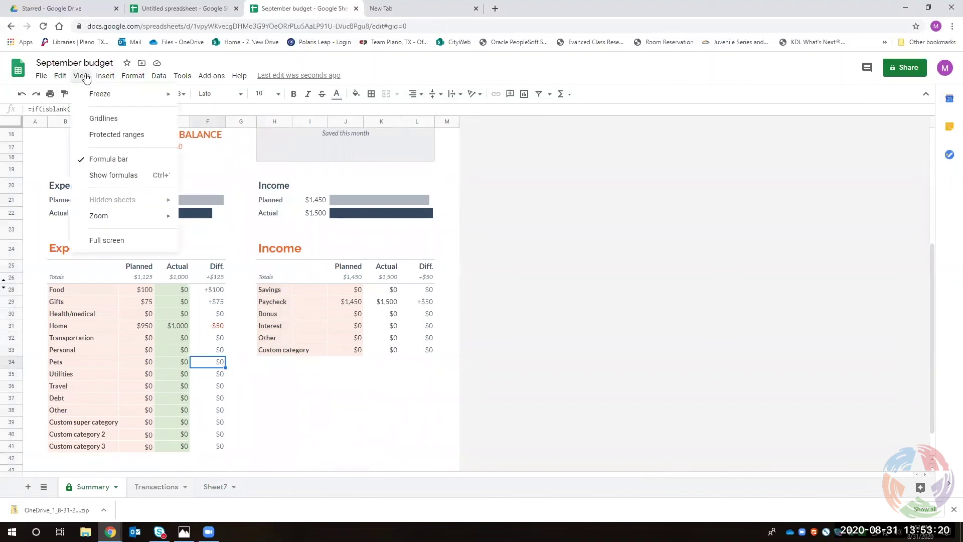
# Step: Turn on Show formulas, scroll through the Summary formulas, then turn Show formulas off
pyautogui.click(114, 175)
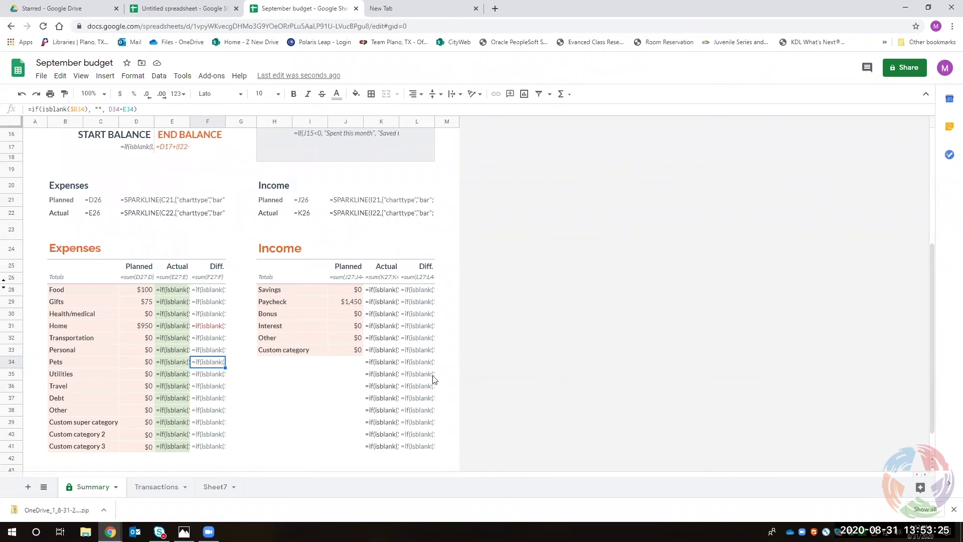
pyautogui.scroll(1, 213, 320)
pyautogui.scroll(-1, 228, 393)
pyautogui.scroll(3, 211, 228)
pyautogui.scroll(-3, 211, 228)
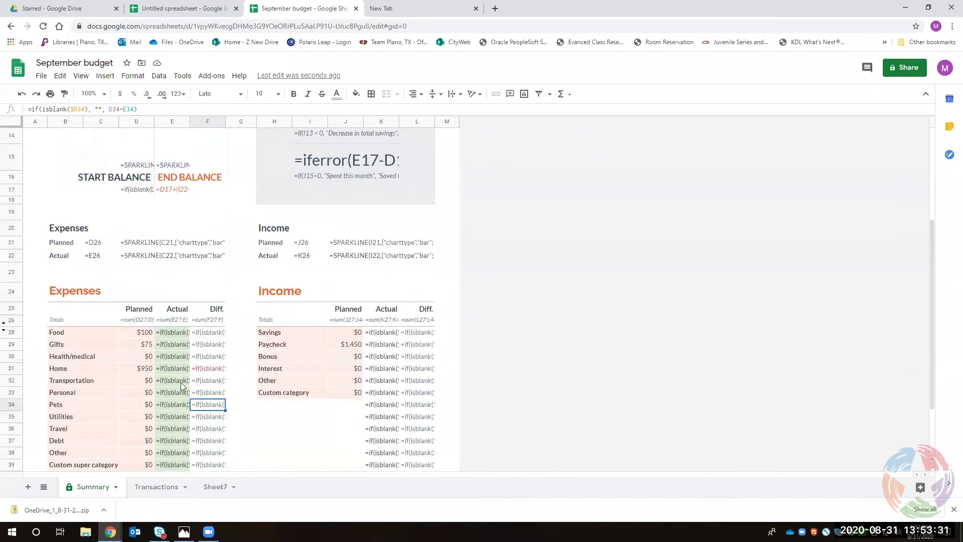
pyautogui.scroll(-2, 183, 351)
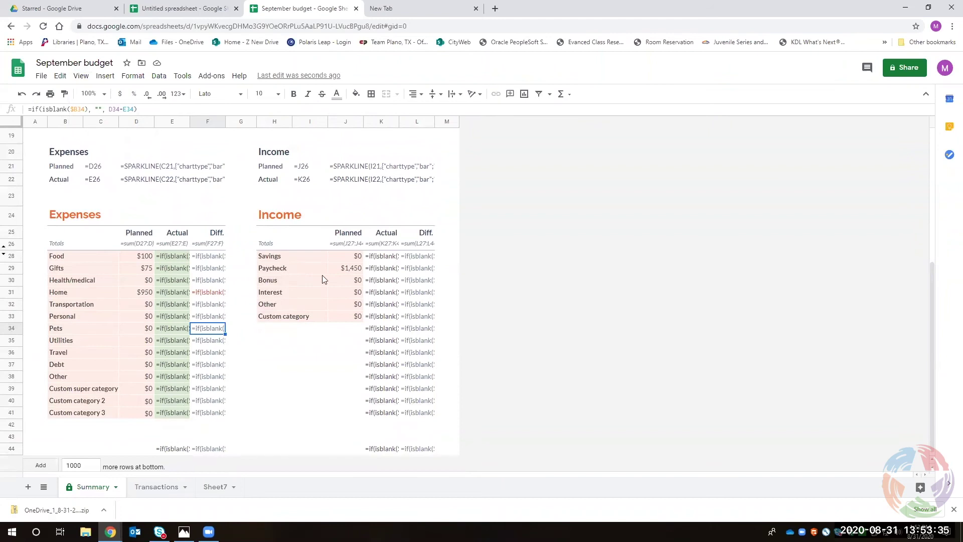
pyautogui.click(81, 75)
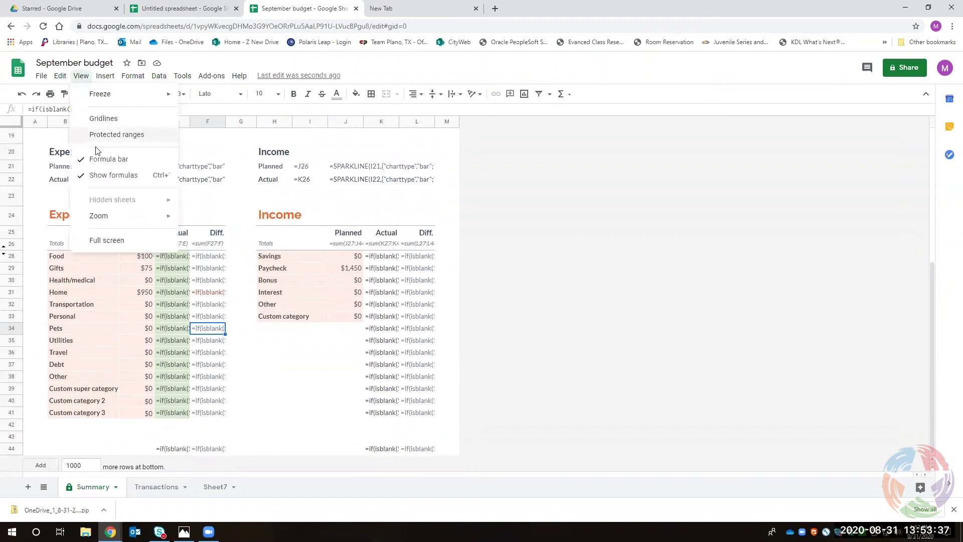
pyautogui.click(80, 175)
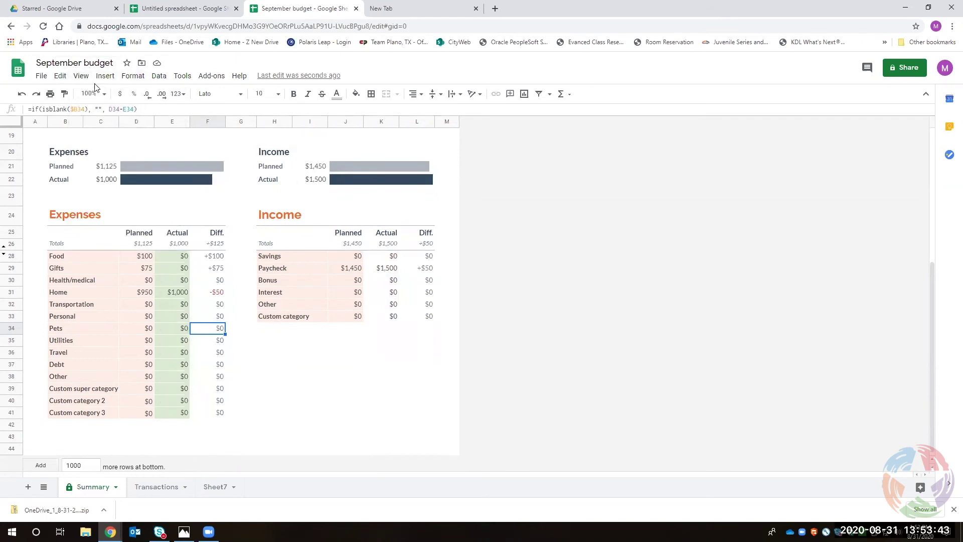
pyautogui.click(81, 76)
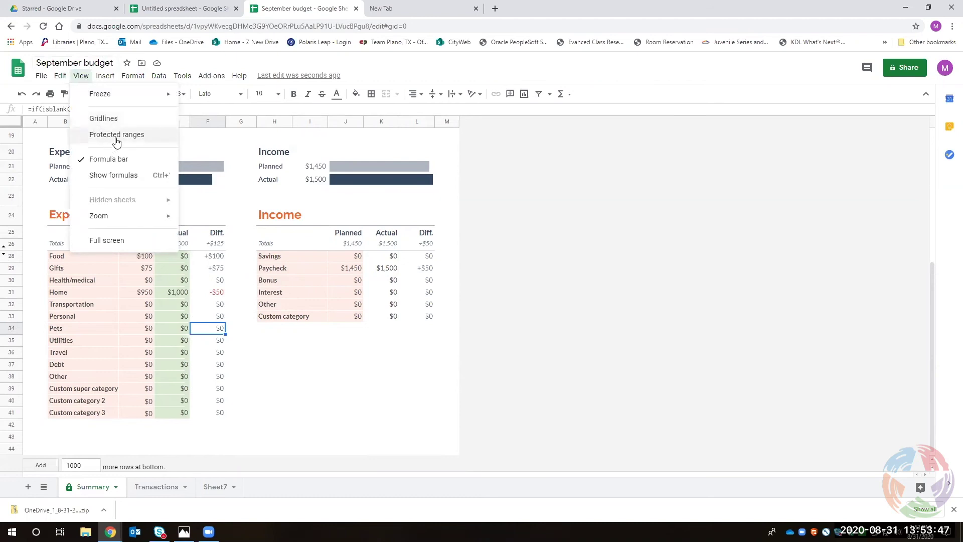
pyautogui.click(144, 136)
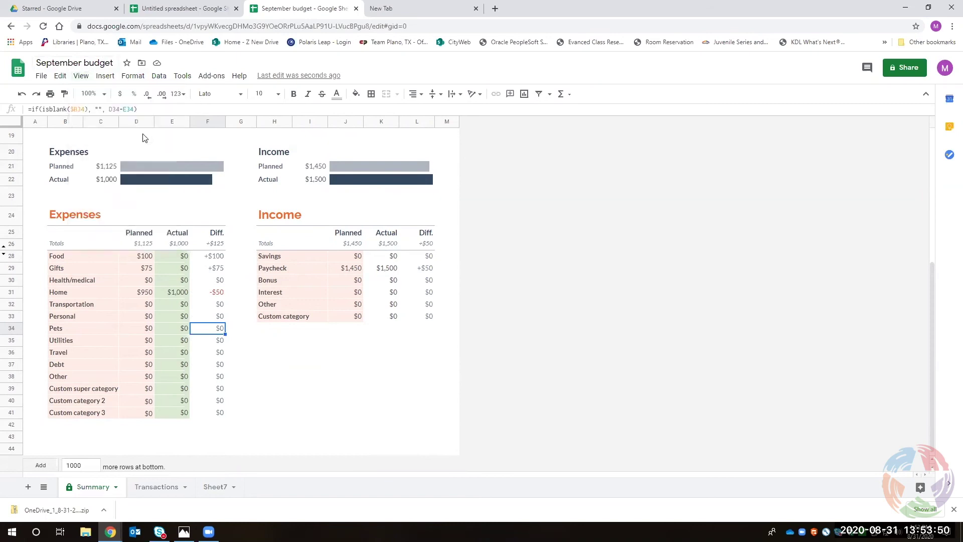
pyautogui.click(86, 81)
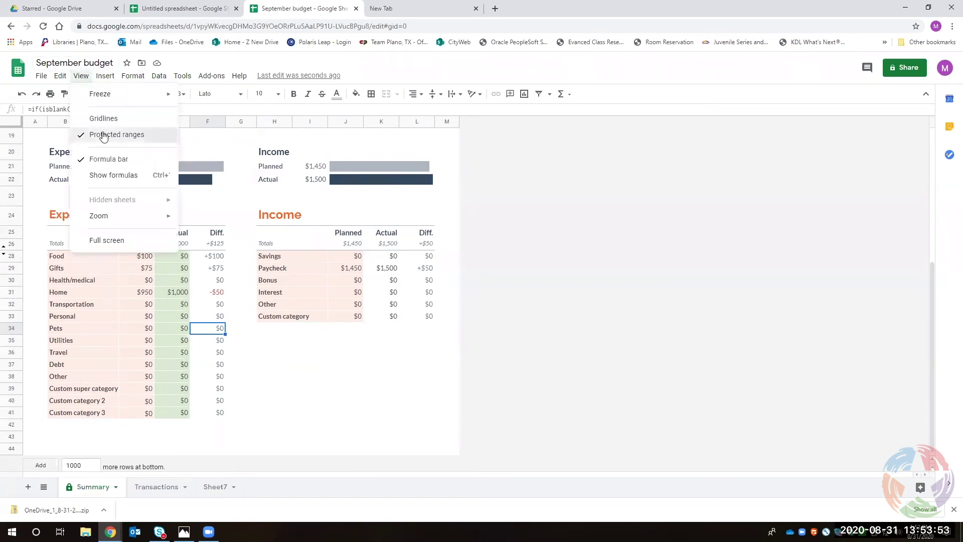
pyautogui.click(104, 134)
pyautogui.click(81, 76)
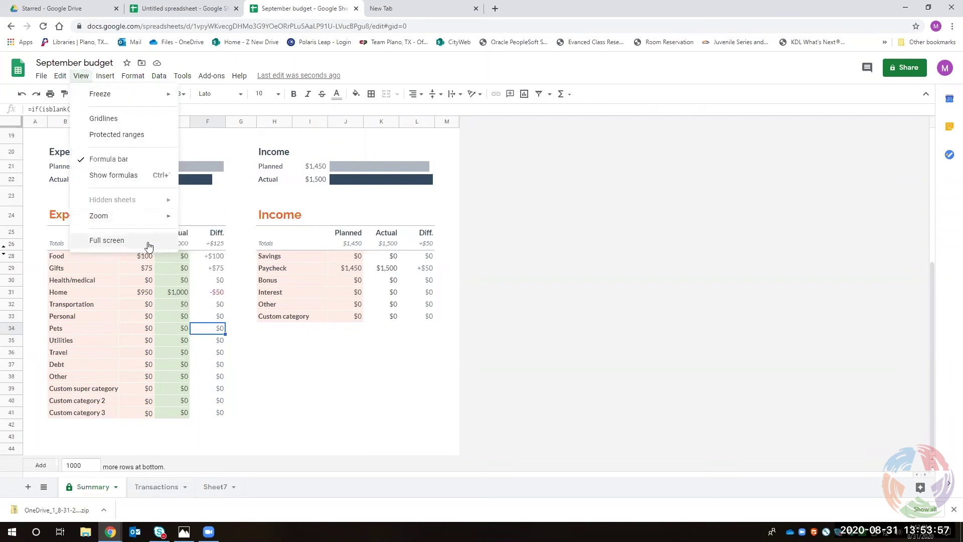
pyautogui.click(123, 241)
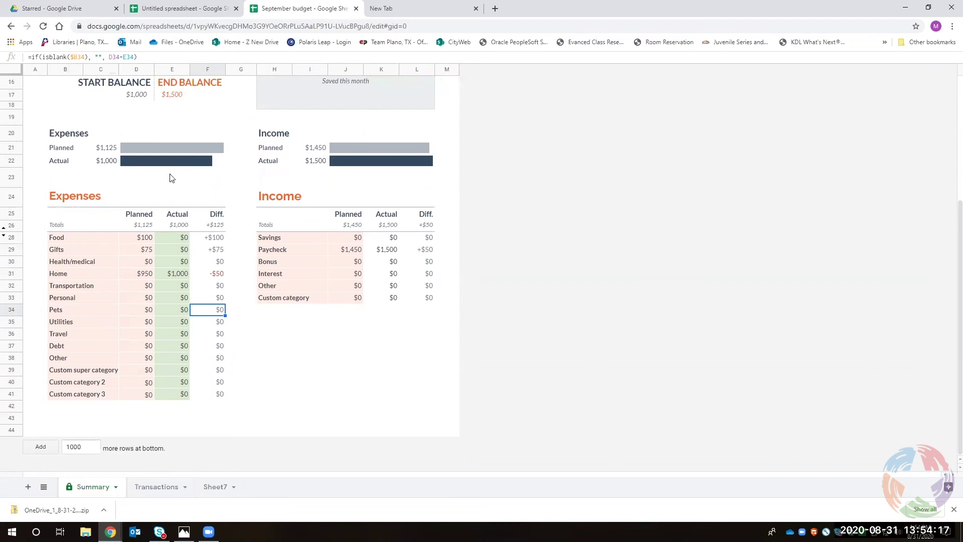
pyautogui.press('Escape')
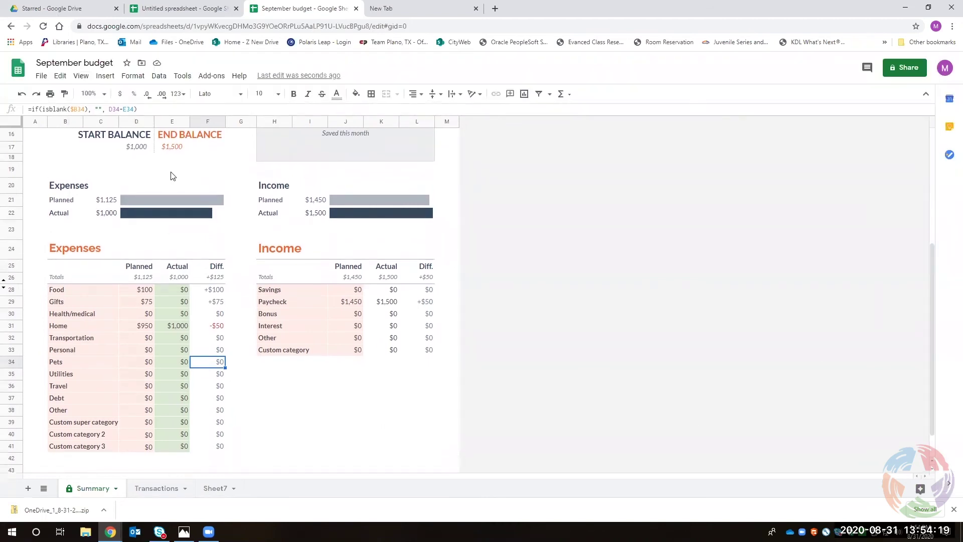
pyautogui.click(925, 95)
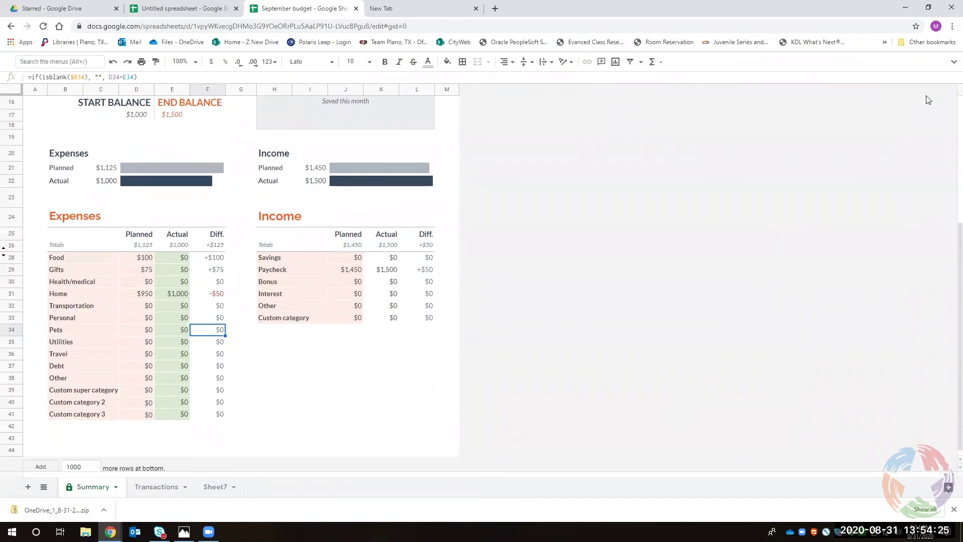
pyautogui.click(953, 63)
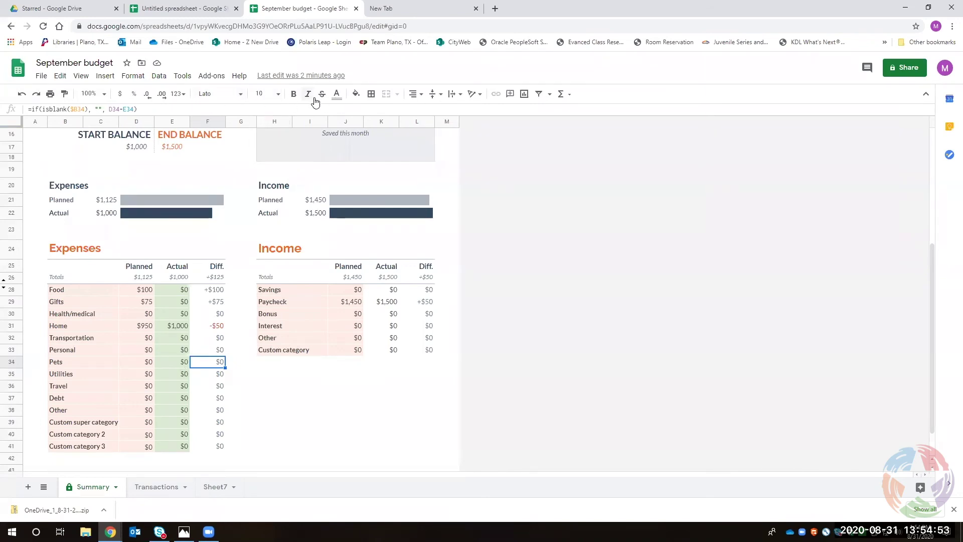
pyautogui.moveTo(274, 379); pyautogui.dragTo(318, 376)
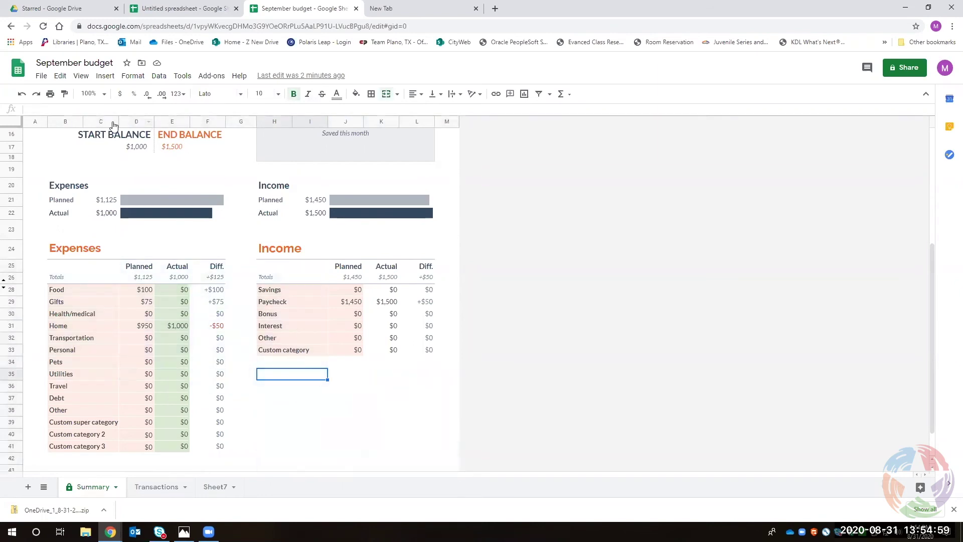
pyautogui.click(232, 122)
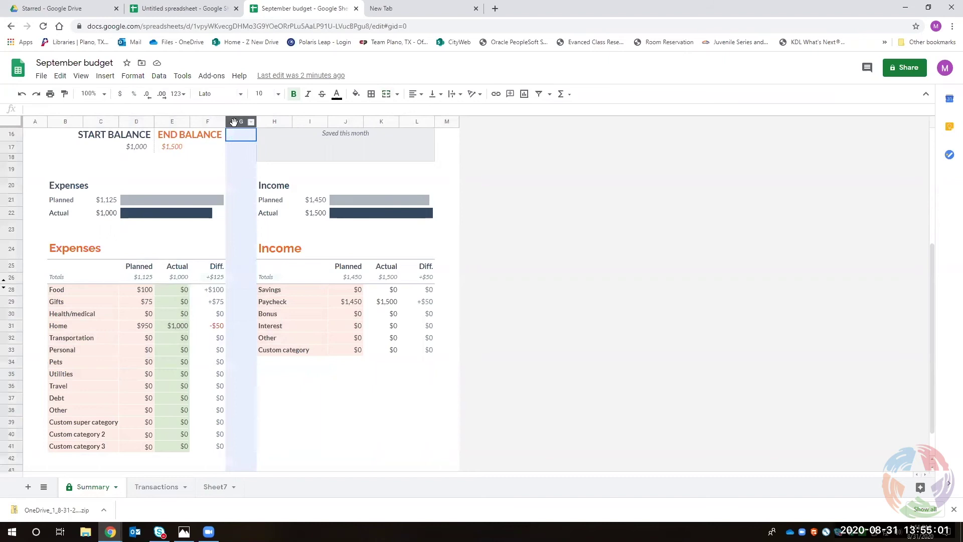
pyautogui.click(277, 122)
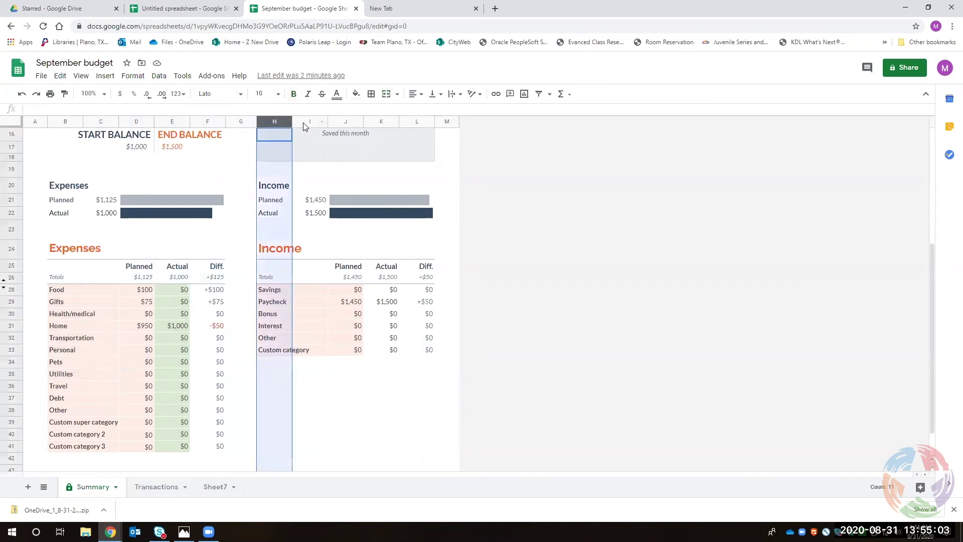
pyautogui.moveTo(280, 119)
pyautogui.mouseDown()
pyautogui.moveTo(171, 122)
pyautogui.moveTo(346, 122)
pyautogui.moveTo(367, 132)
pyautogui.moveTo(274, 122)
pyautogui.mouseUp()
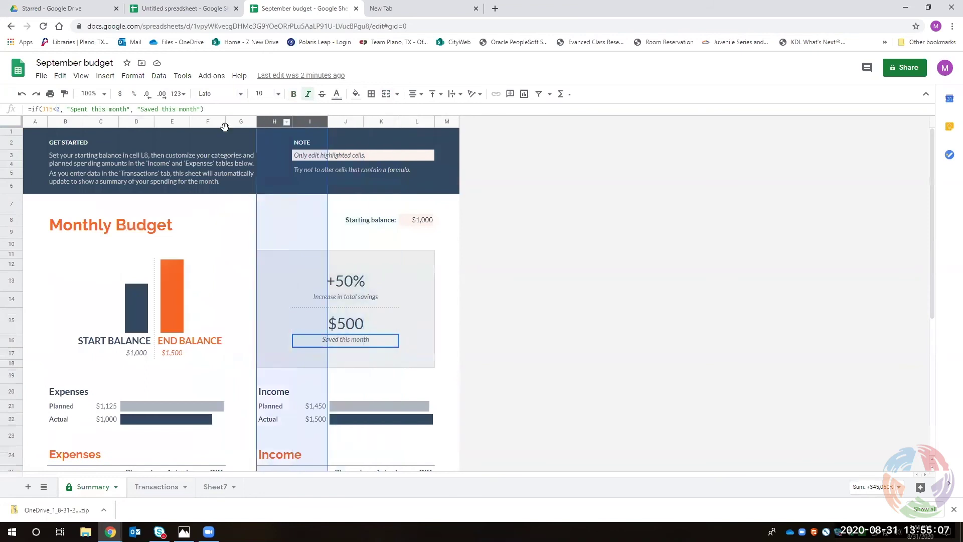
pyautogui.click(13, 188)
pyautogui.moveTo(13, 188)
pyautogui.mouseDown()
pyautogui.moveTo(8, 281)
pyautogui.moveTo(13, 188)
pyautogui.mouseUp()
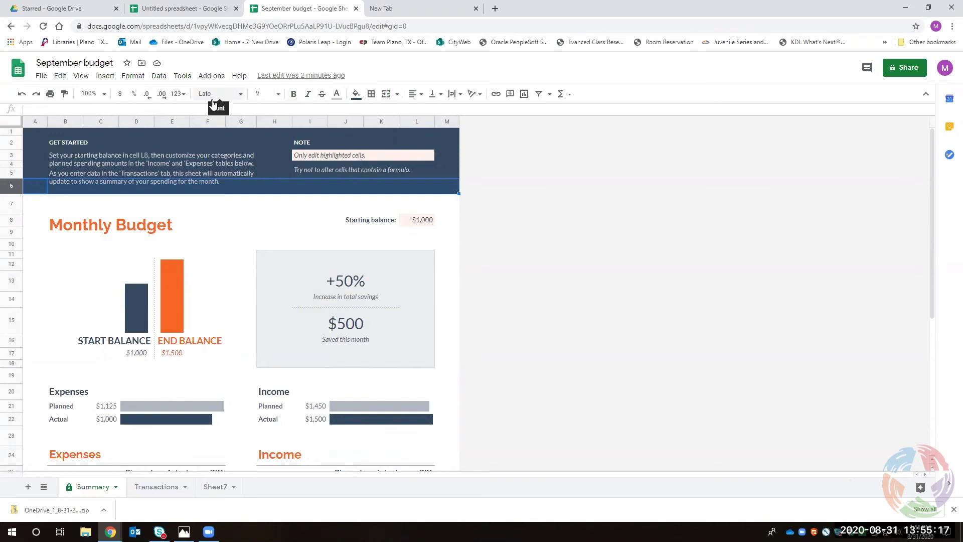
pyautogui.click(15, 124)
pyautogui.scroll(-5, 309, 269)
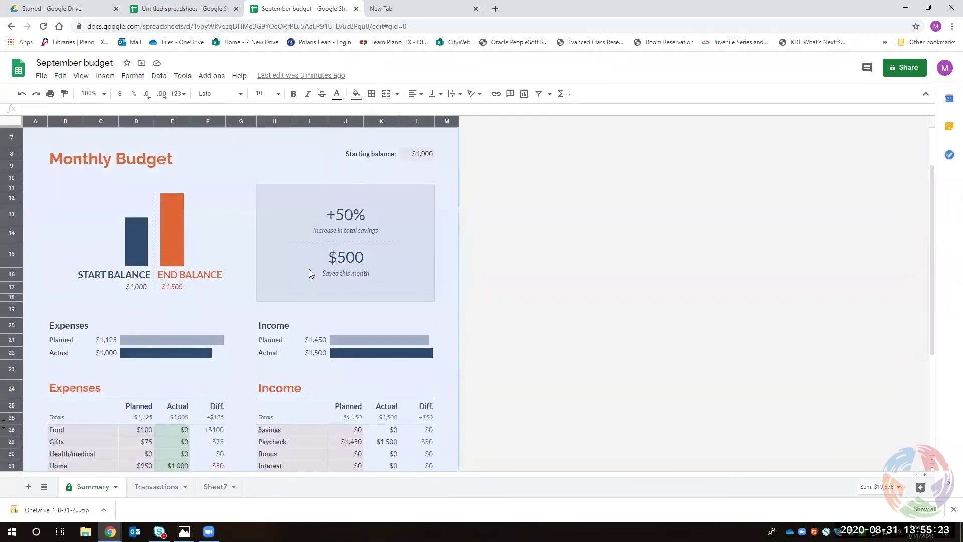
pyautogui.scroll(5, 309, 269)
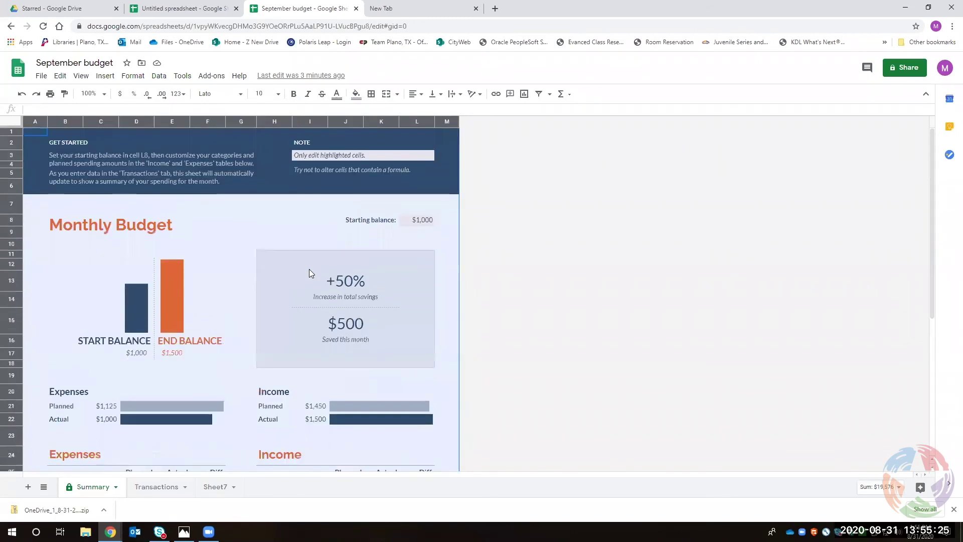
pyautogui.click(239, 95)
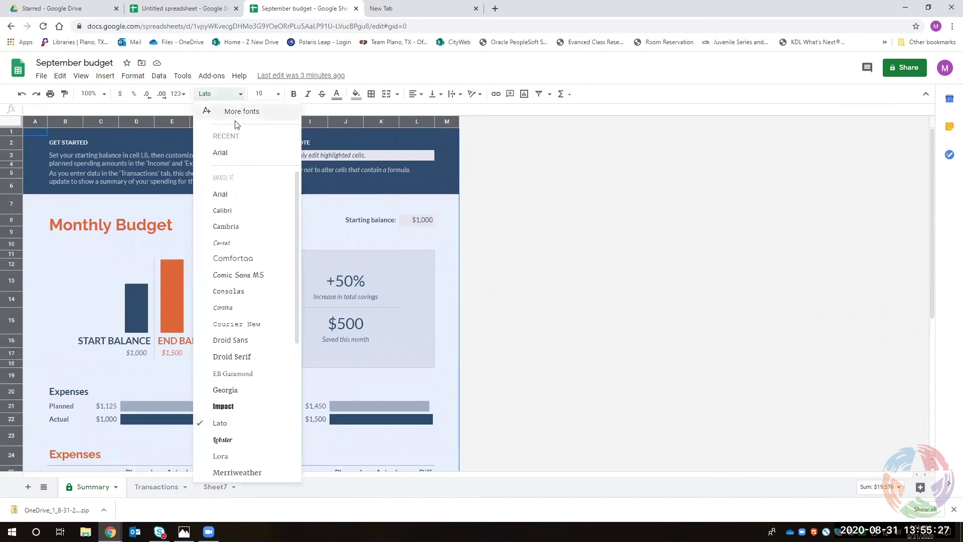
pyautogui.click(213, 152)
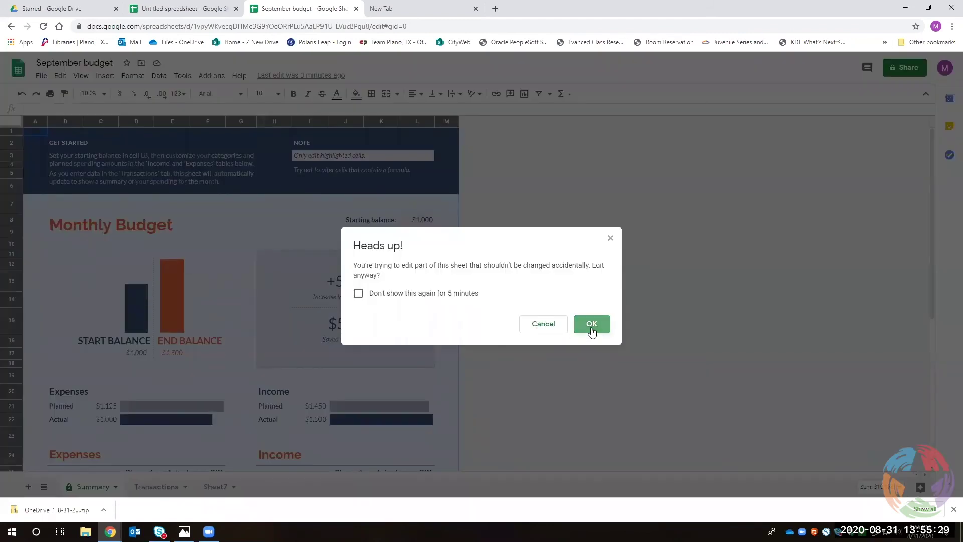
pyautogui.click(577, 323)
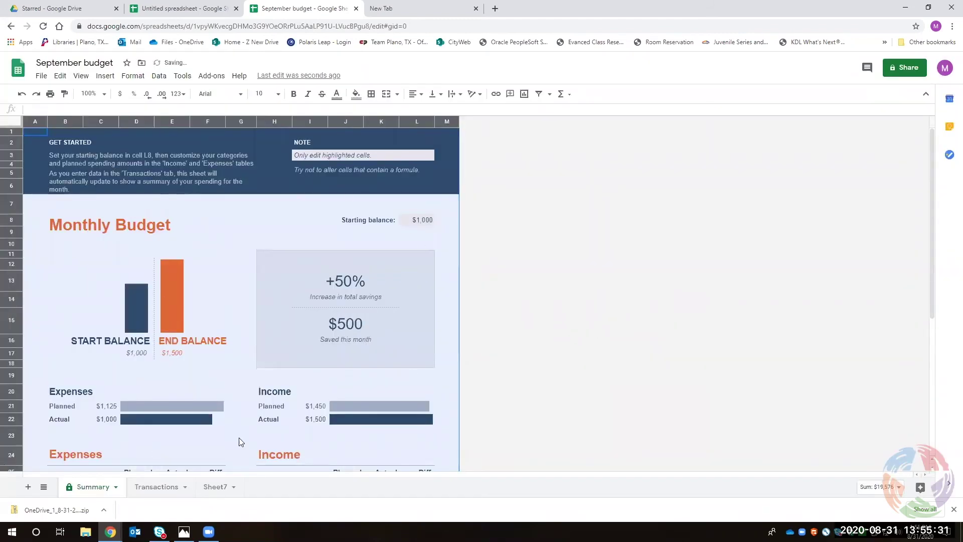
pyautogui.scroll(-5, 357, 271)
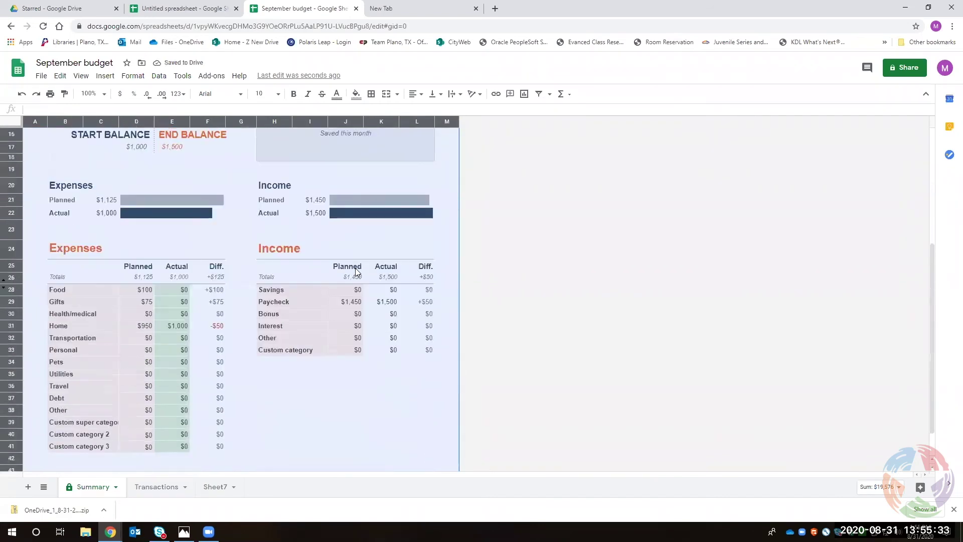
pyautogui.scroll(-2, 355, 268)
pyautogui.scroll(8, 194, 226)
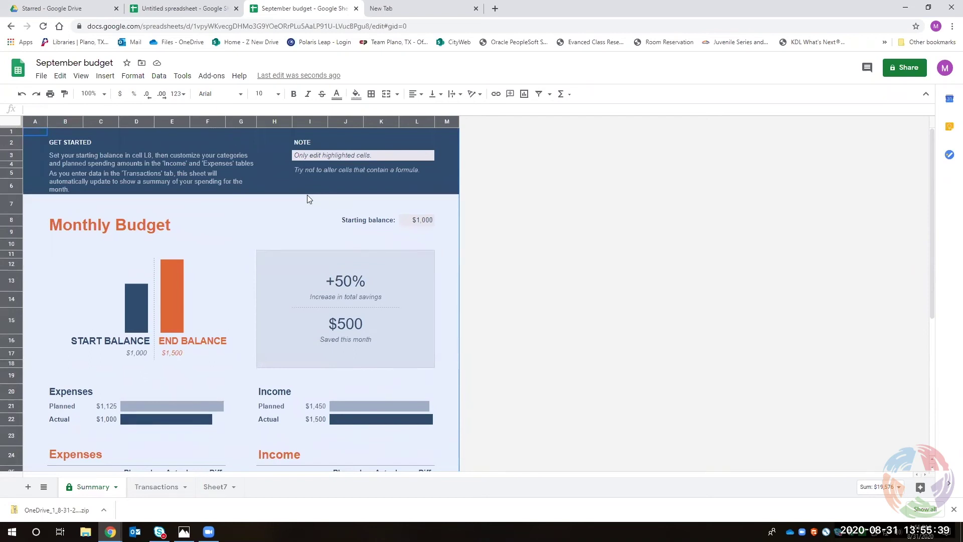
pyautogui.click(238, 221)
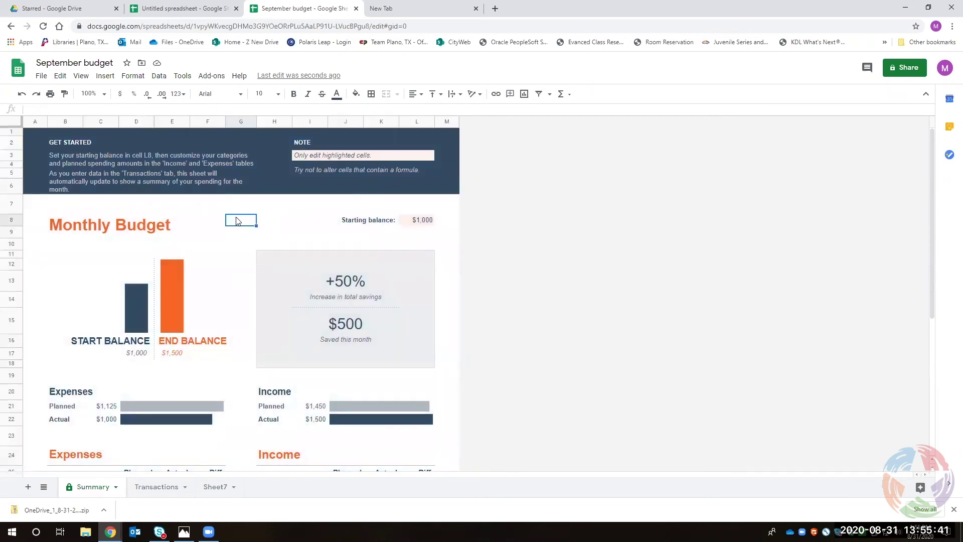
pyautogui.hotkey('ctrl', 'a')
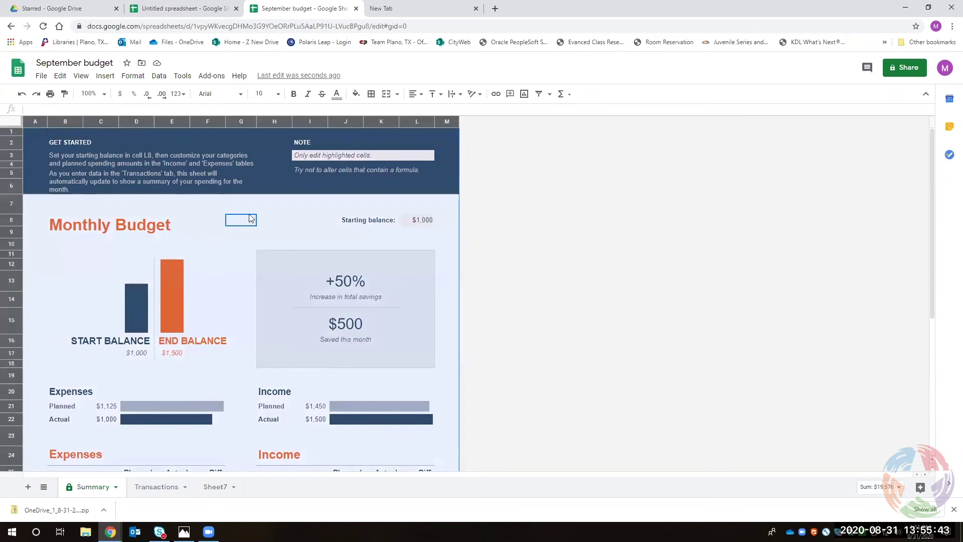
pyautogui.scroll(-2, 250, 213)
pyautogui.scroll(-2, 250, 213)
pyautogui.scroll(4, 69, 137)
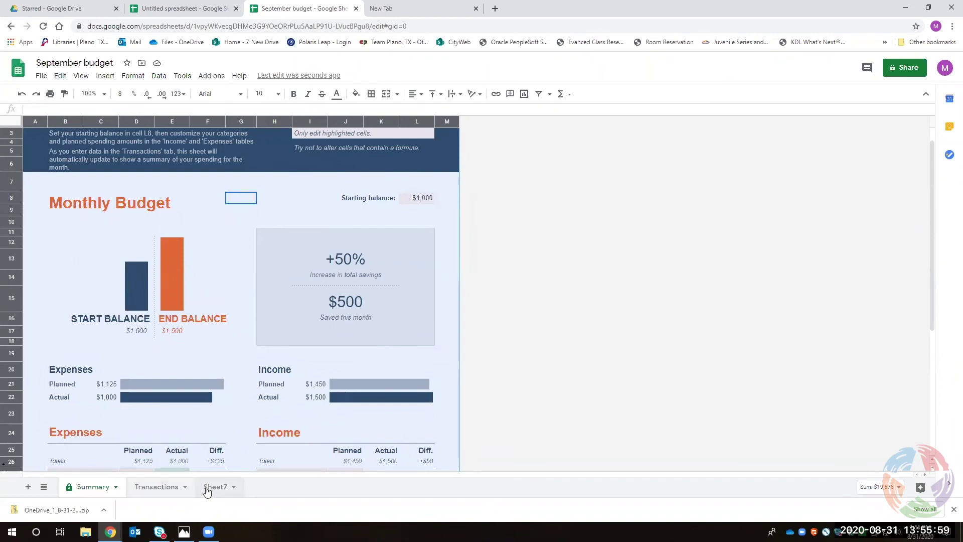
pyautogui.click(201, 327)
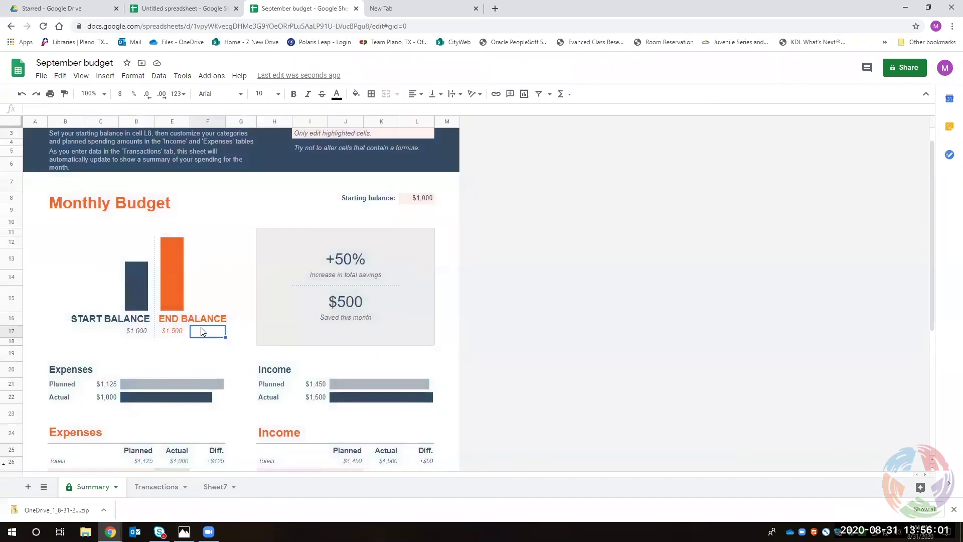
pyautogui.scroll(-2, 238, 360)
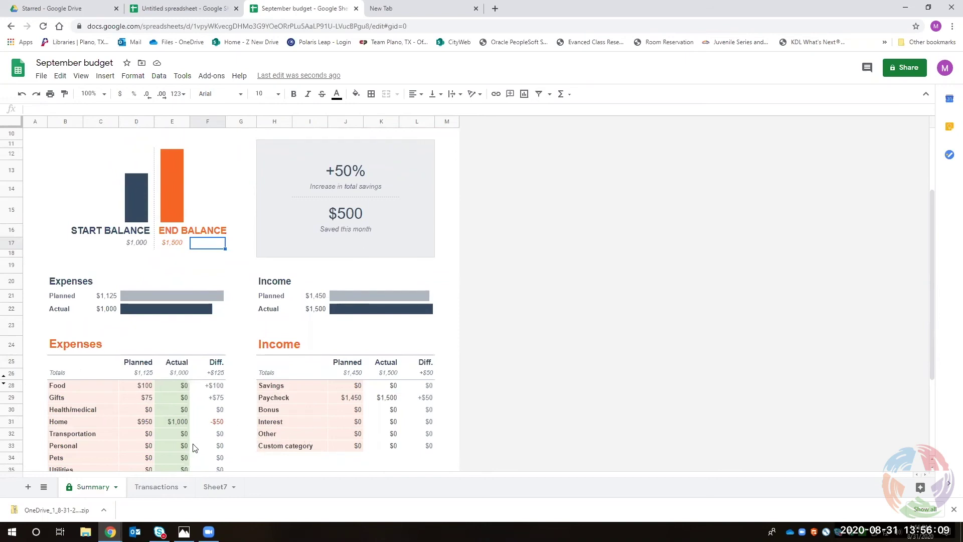
# Step: On Sheet7, start a formula in cell A3 with an equals sign
pyautogui.click(223, 494)
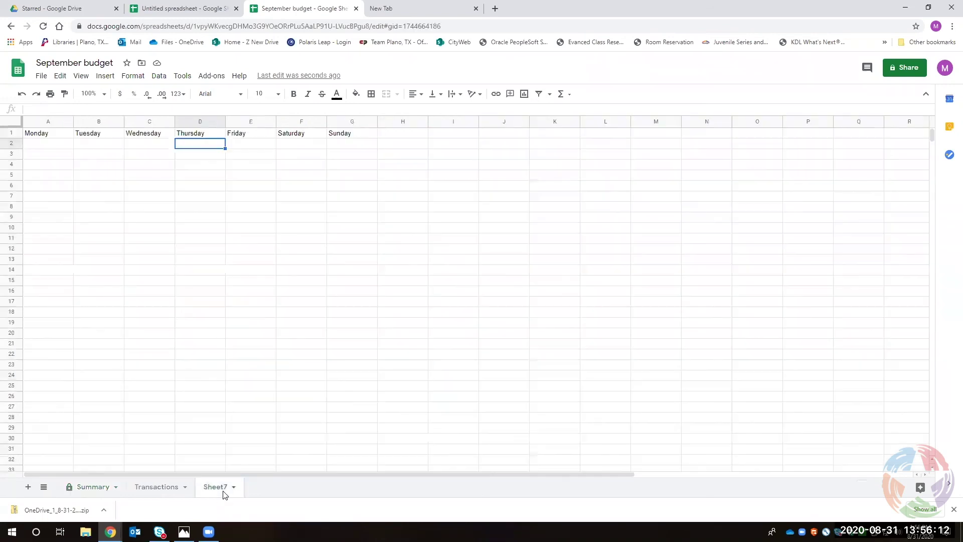
pyautogui.click(36, 156)
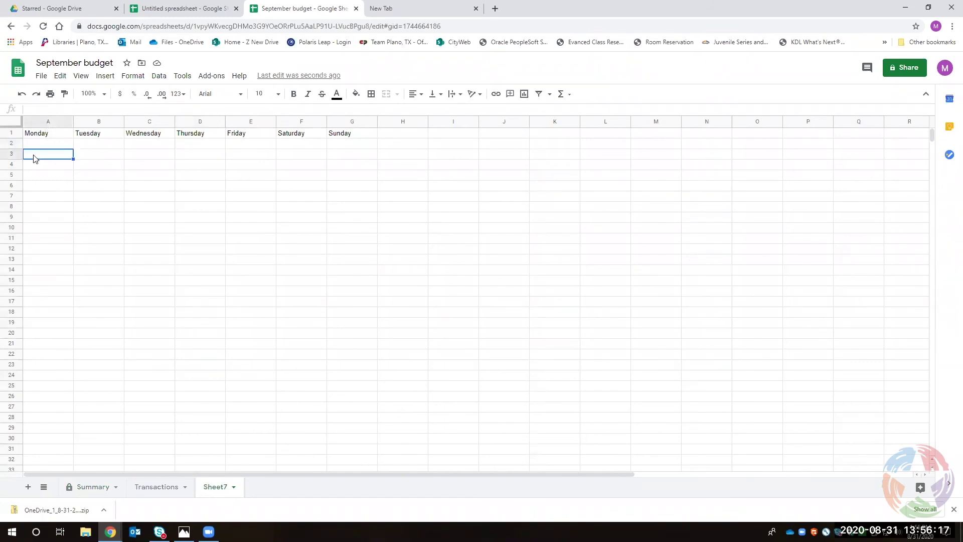
pyautogui.write('=')
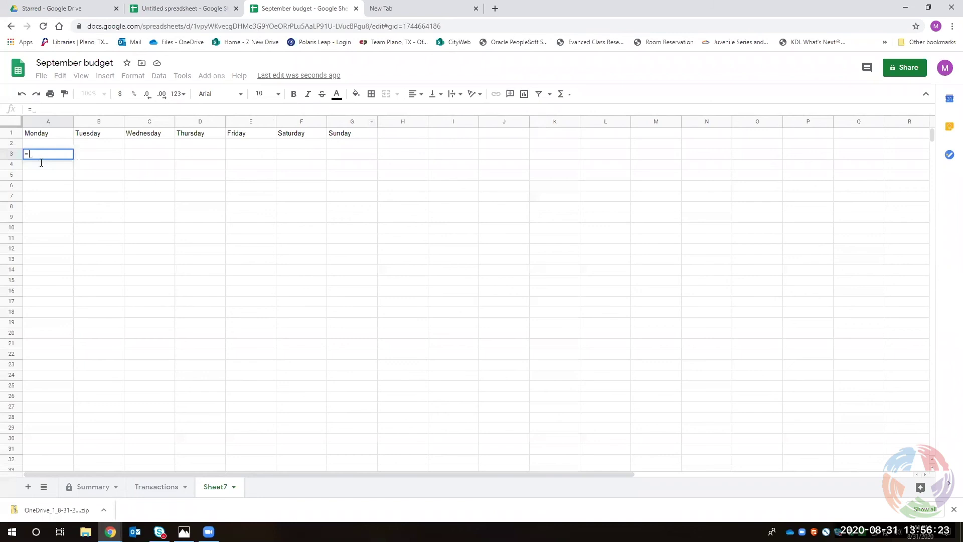
# Step: Browse the categories in the Σ Functions list
pyautogui.click(569, 97)
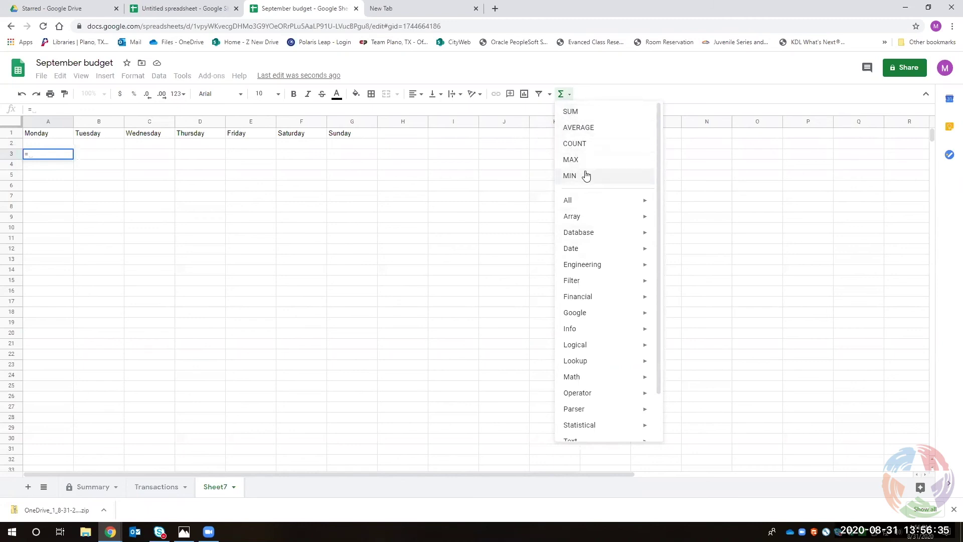
pyautogui.moveTo(590, 207)
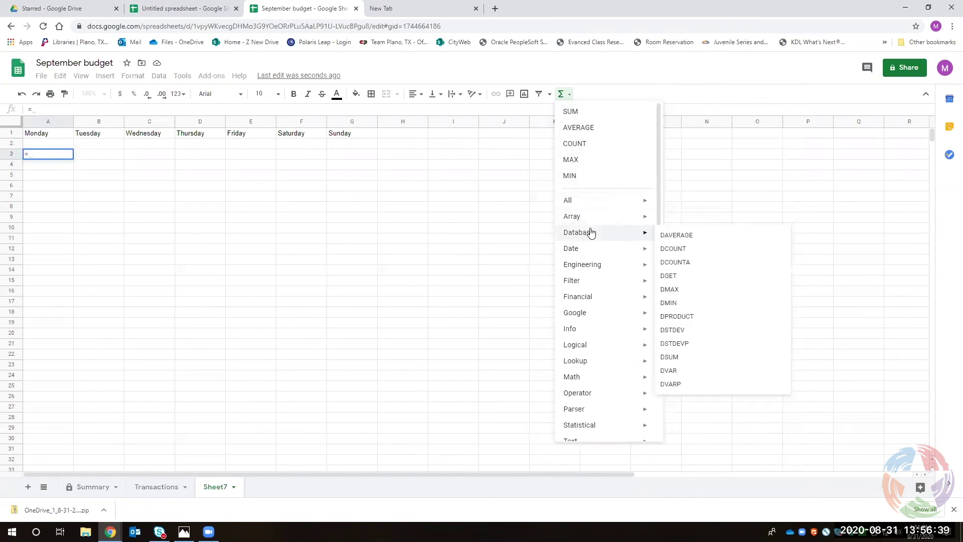
pyautogui.scroll(-20, 711, 176)
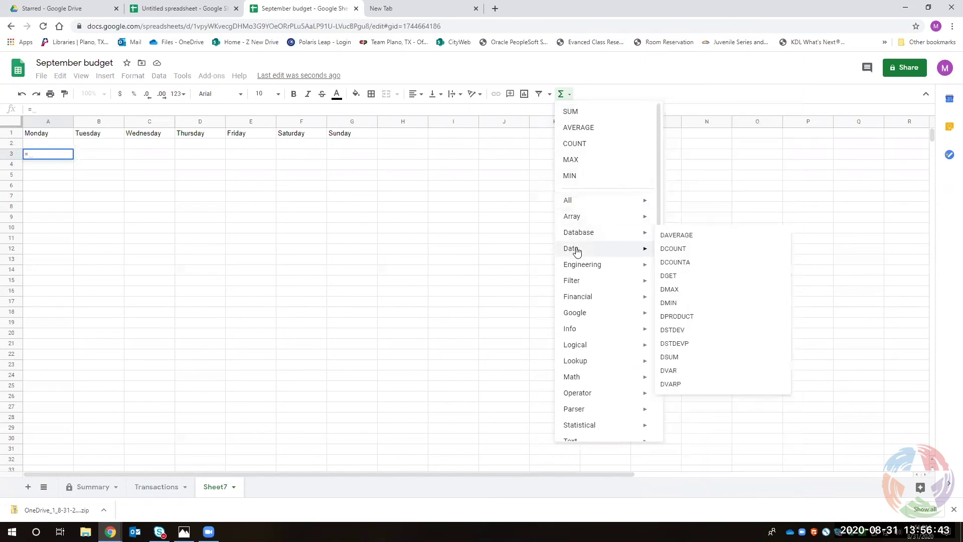
pyautogui.moveTo(580, 252)
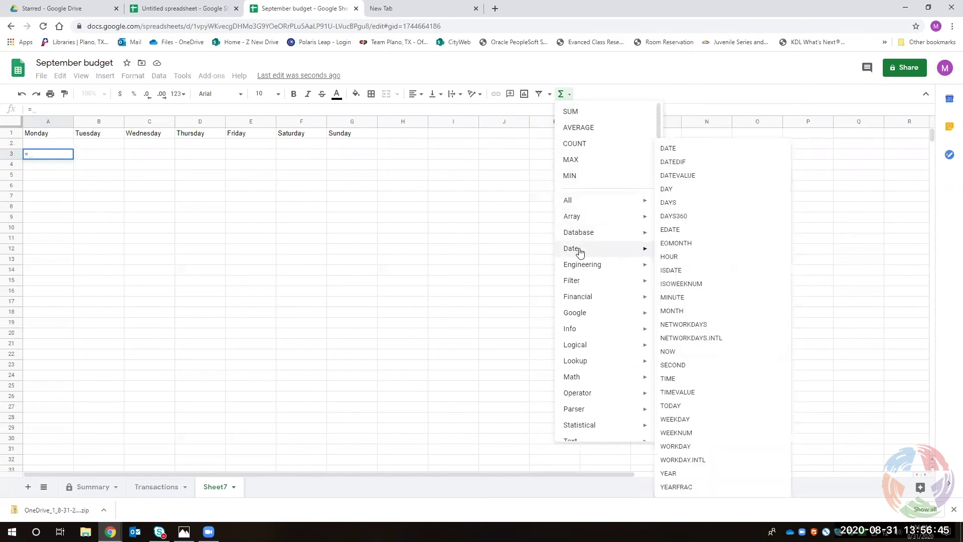
pyautogui.moveTo(584, 304)
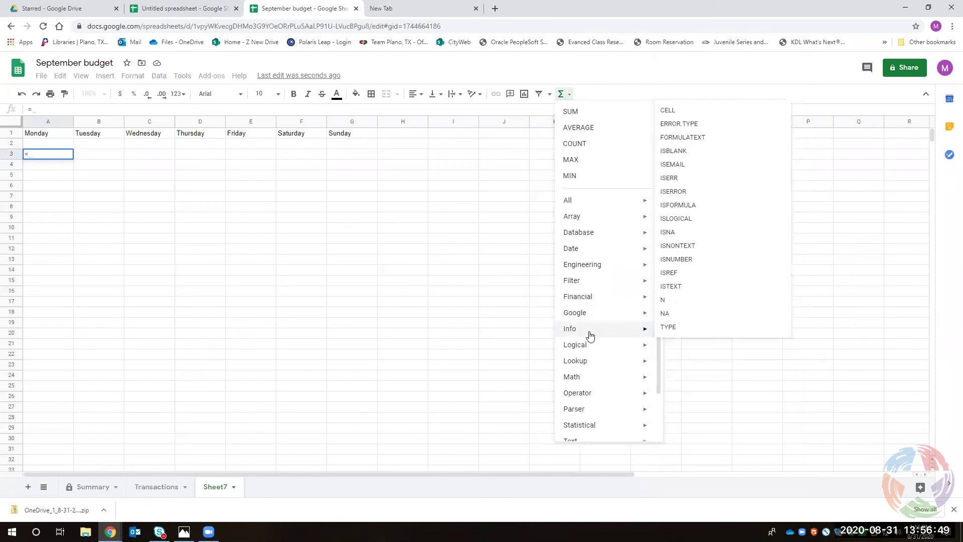
pyautogui.moveTo(608, 381)
pyautogui.scroll(-1, 608, 382)
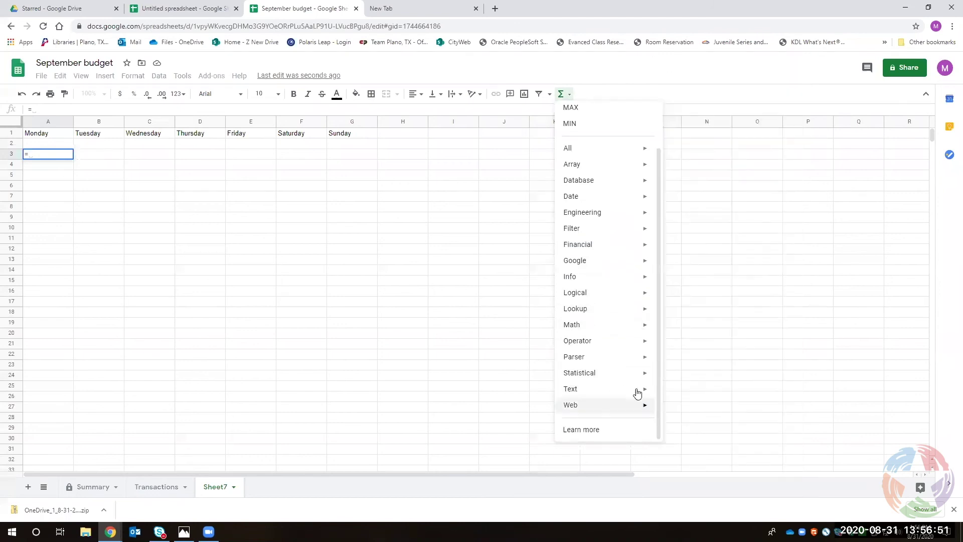
pyautogui.scroll(1, 603, 253)
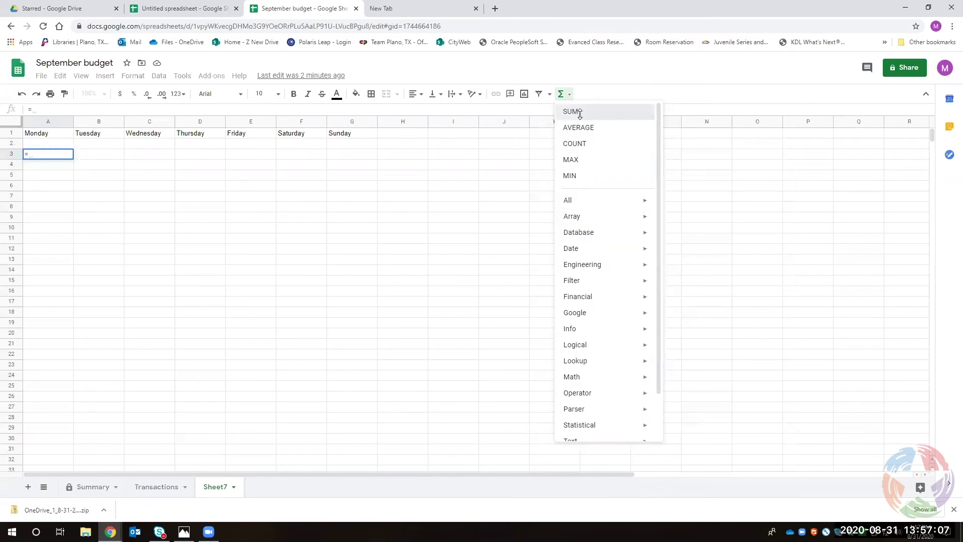
# Step: Enter the formula =B3-C3 in A3, discarding the inserted SUM
pyautogui.click(581, 118)
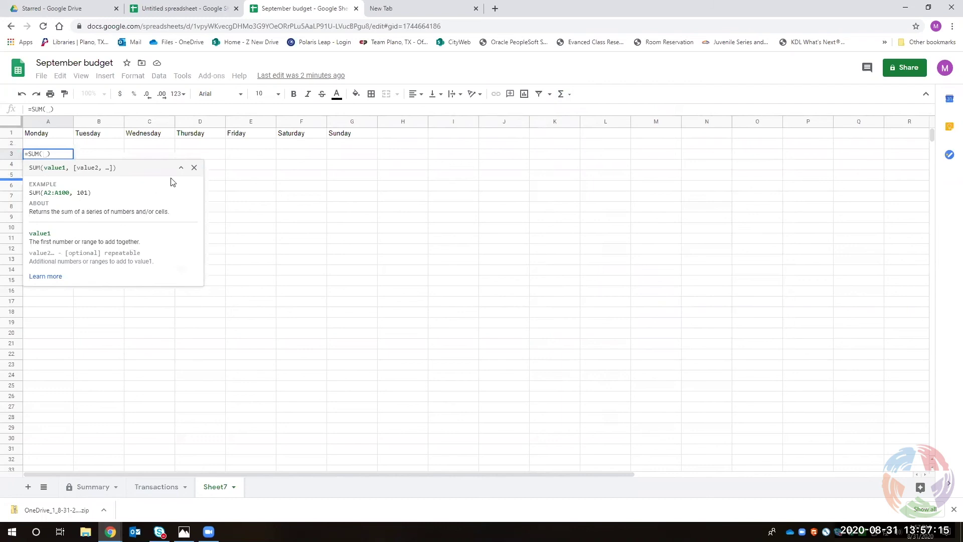
pyautogui.click(194, 168)
pyautogui.click(55, 155)
pyautogui.press('BackSpace')
pyautogui.press('BackSpace')
pyautogui.press('BackSpace')
pyautogui.press('BackSpace')
pyautogui.press('BackSpace')
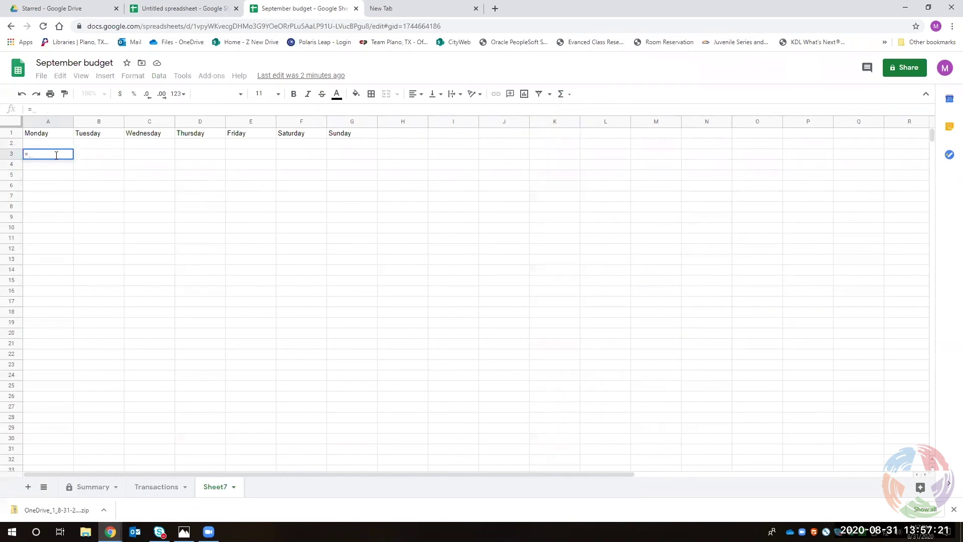
pyautogui.click(92, 155)
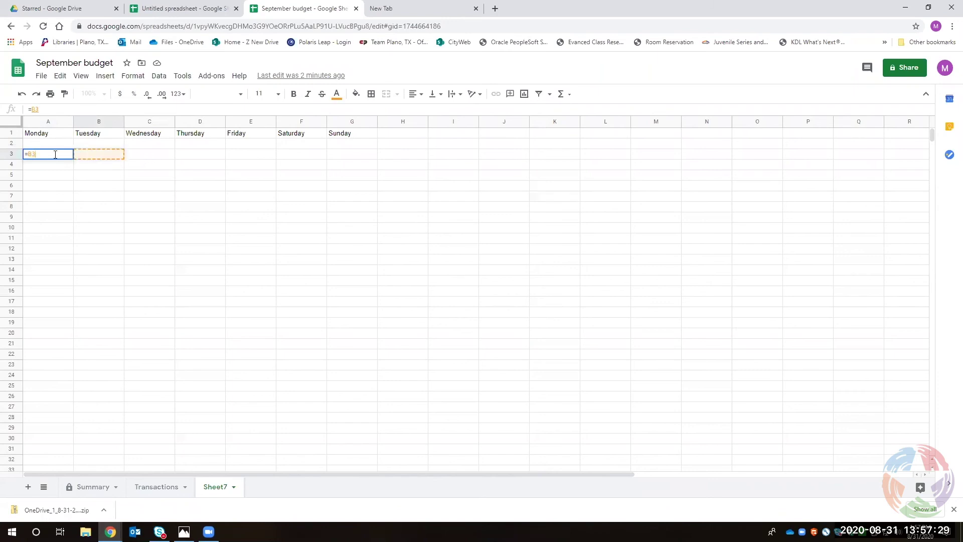
pyautogui.write('-')
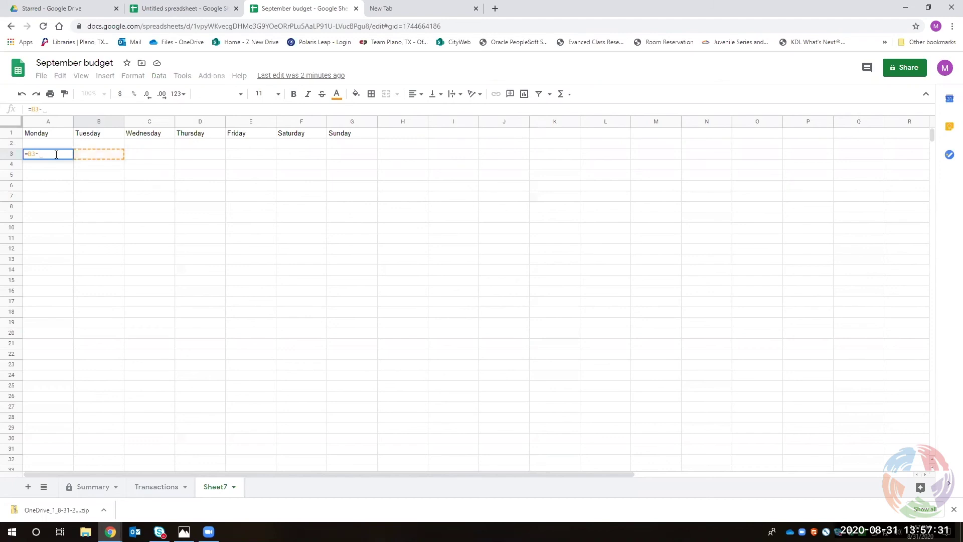
pyautogui.click(162, 160)
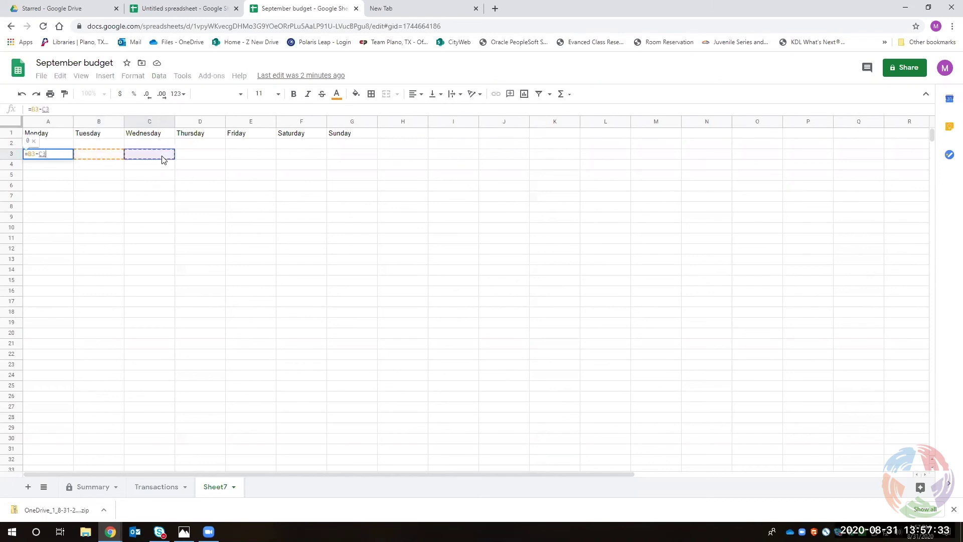
pyautogui.press('Return')
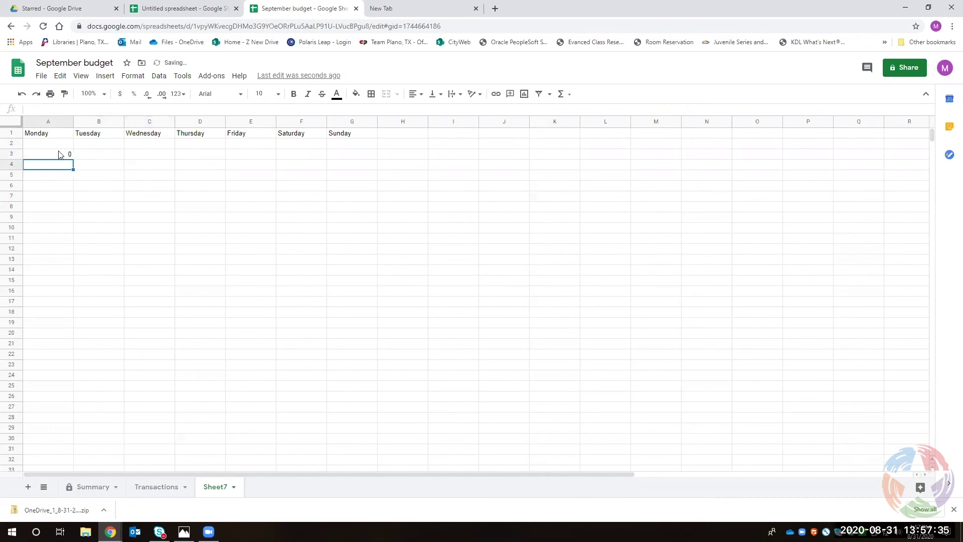
# Step: Enter 100 in B3 and 12 in C3, after trying 10 and 20, so A3 shows 88
pyautogui.click(107, 155)
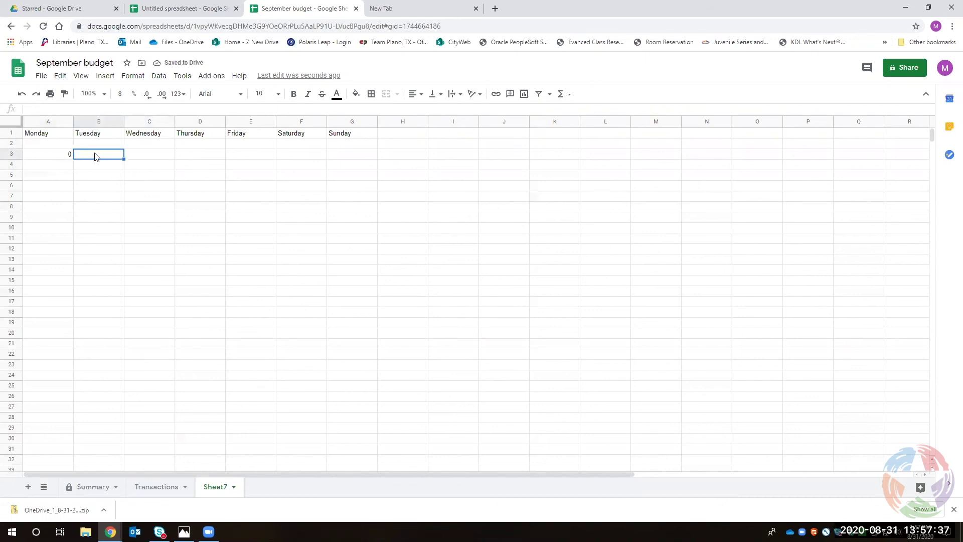
pyautogui.write('100')
pyautogui.press('Return')
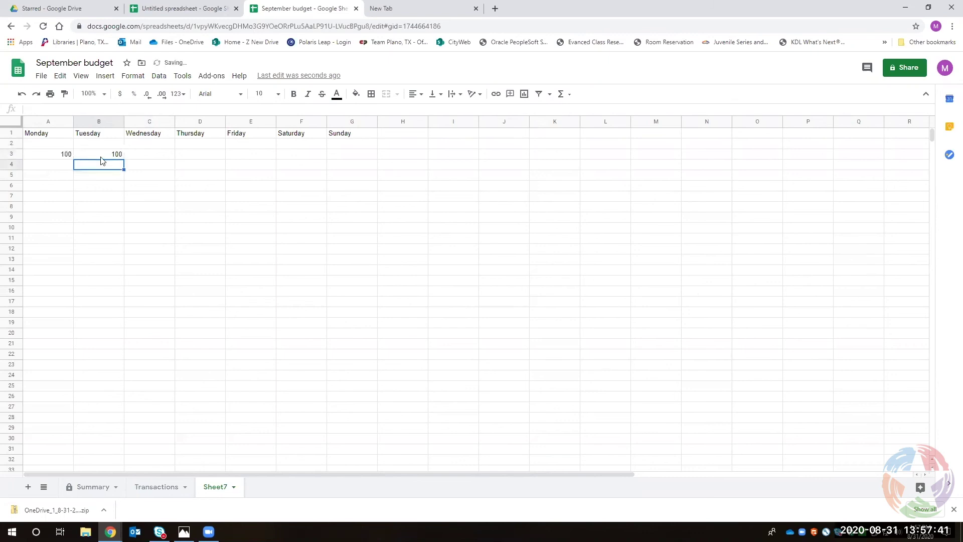
pyautogui.click(156, 159)
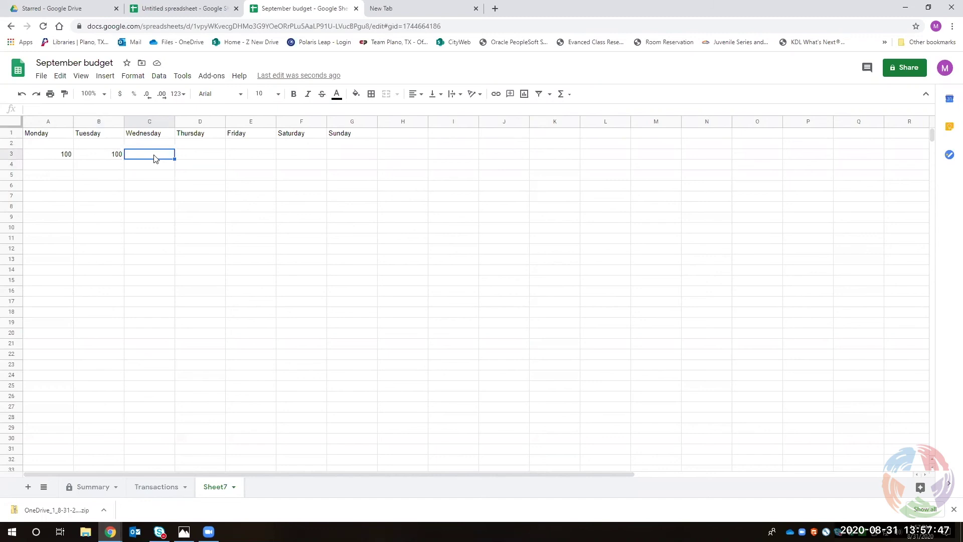
pyautogui.write('10')
pyautogui.press('Return')
pyautogui.click(152, 157)
pyautogui.write('20')
pyautogui.press('Return')
pyautogui.click(156, 154)
pyautogui.write('12')
pyautogui.press('Return')
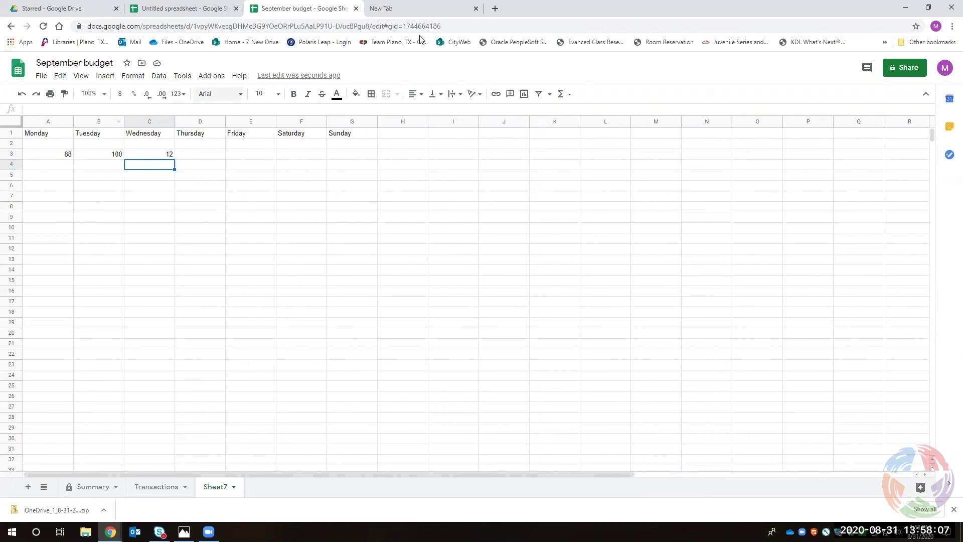
# Step: Return to the September budget Summary sheet and open File > Print
pyautogui.click(152, 11)
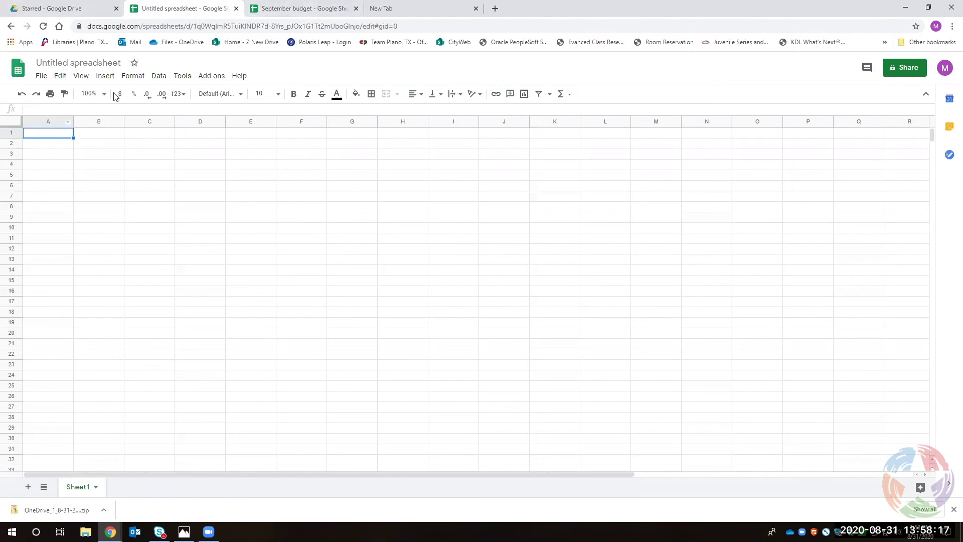
pyautogui.click(256, 13)
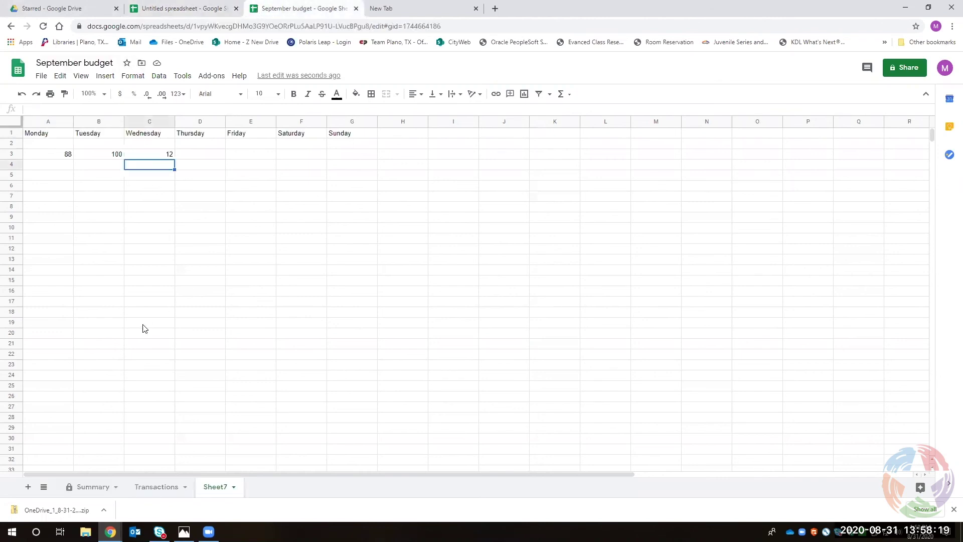
pyautogui.click(79, 487)
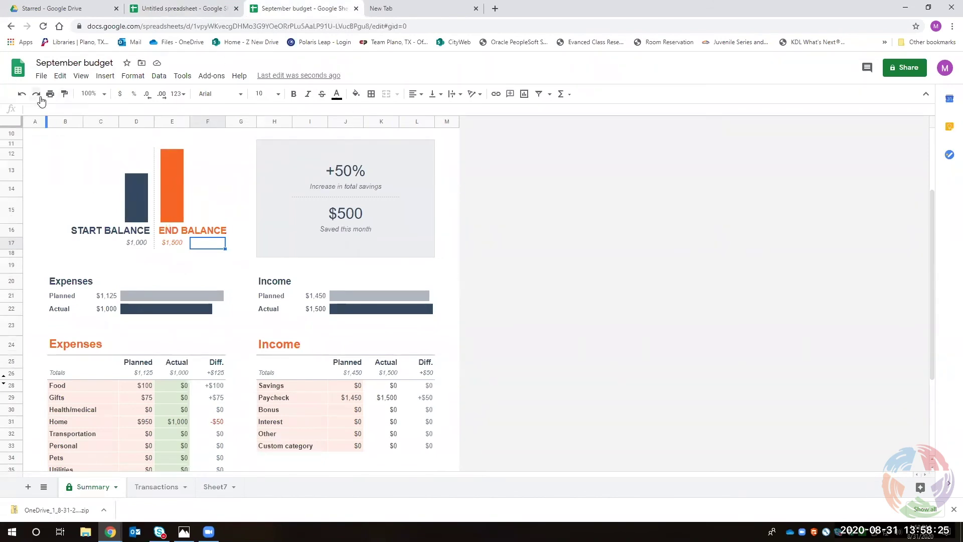
pyautogui.click(41, 77)
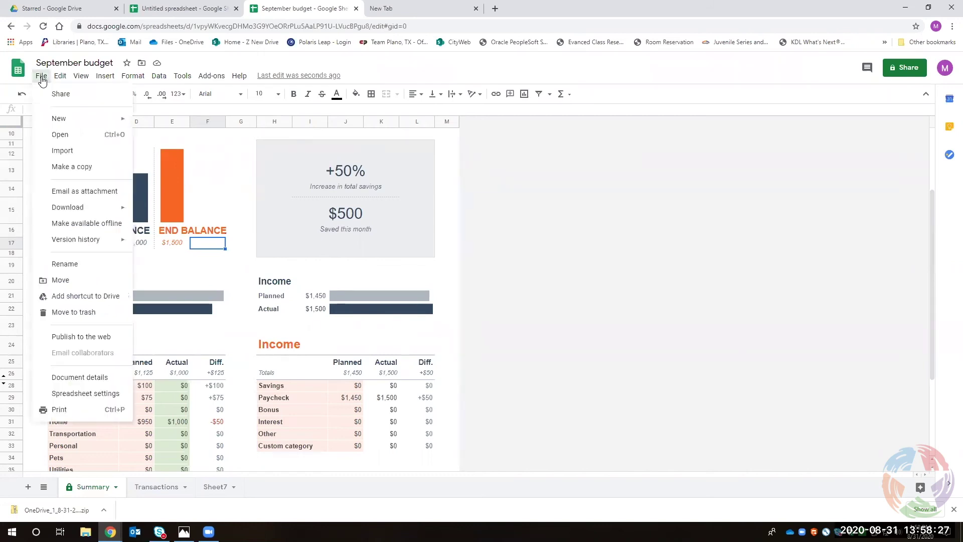
pyautogui.click(41, 77)
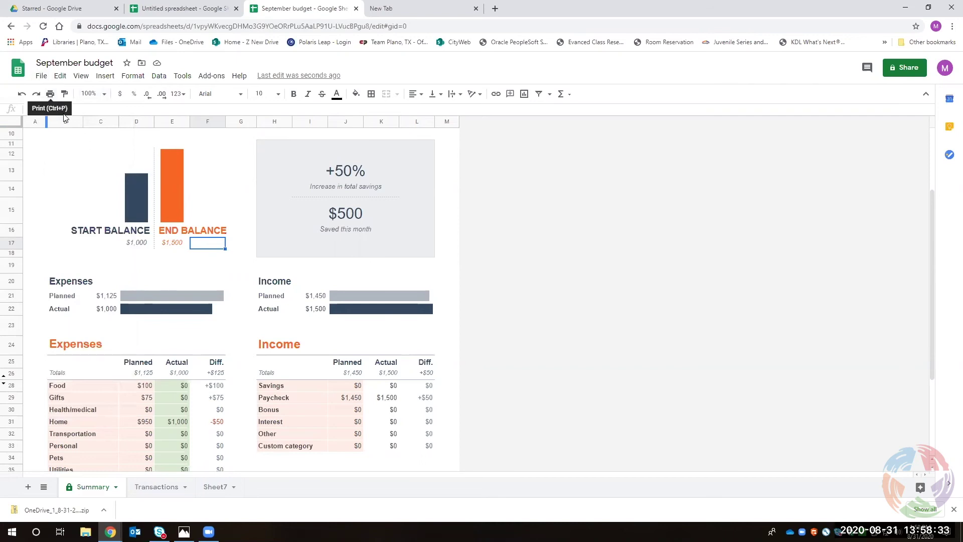
pyautogui.click(43, 78)
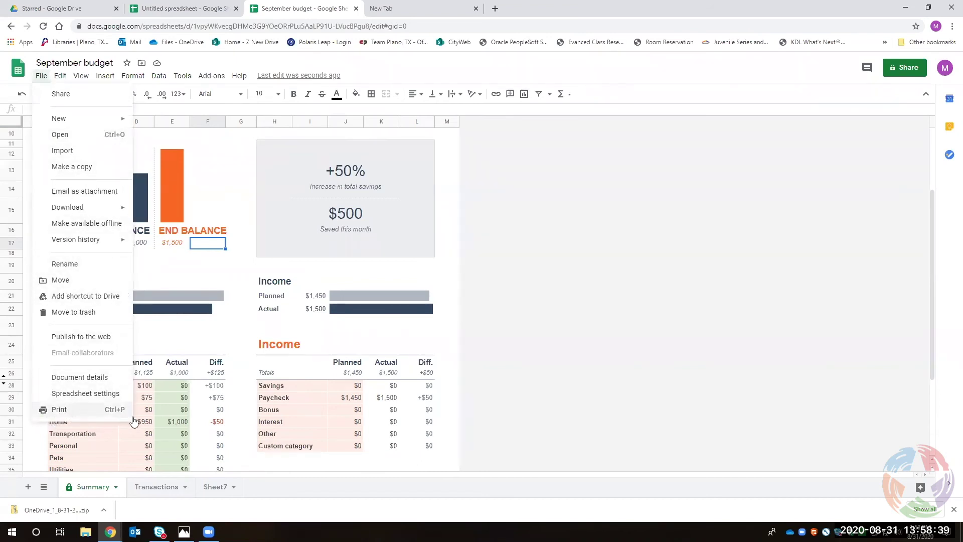
pyautogui.click(116, 413)
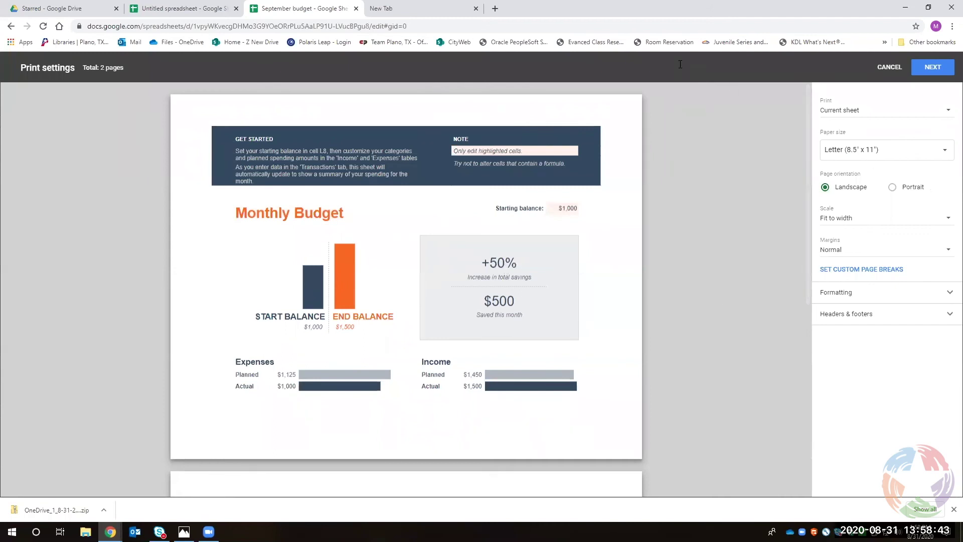
# Step: Switch the printout to portrait orientation
pyautogui.scroll(-6, 622, 370)
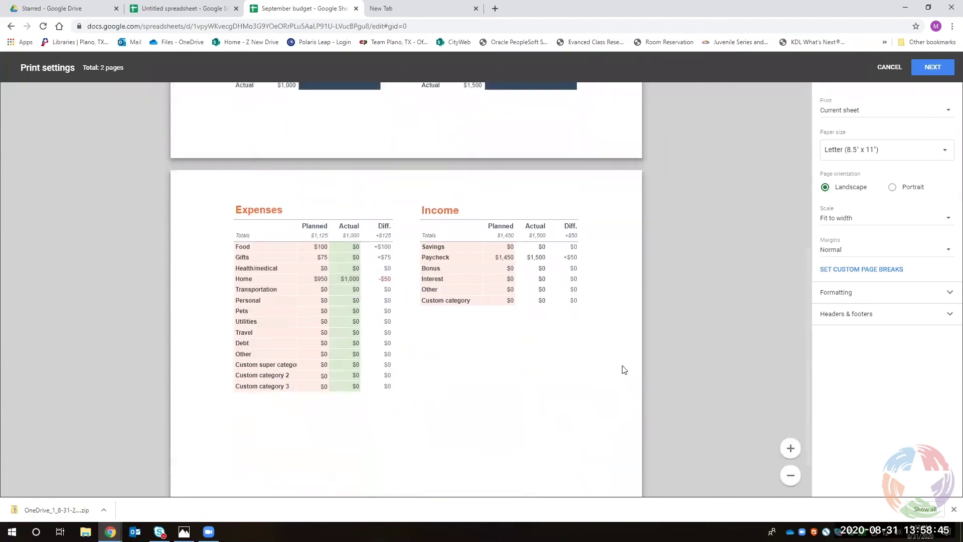
pyautogui.scroll(6, 621, 369)
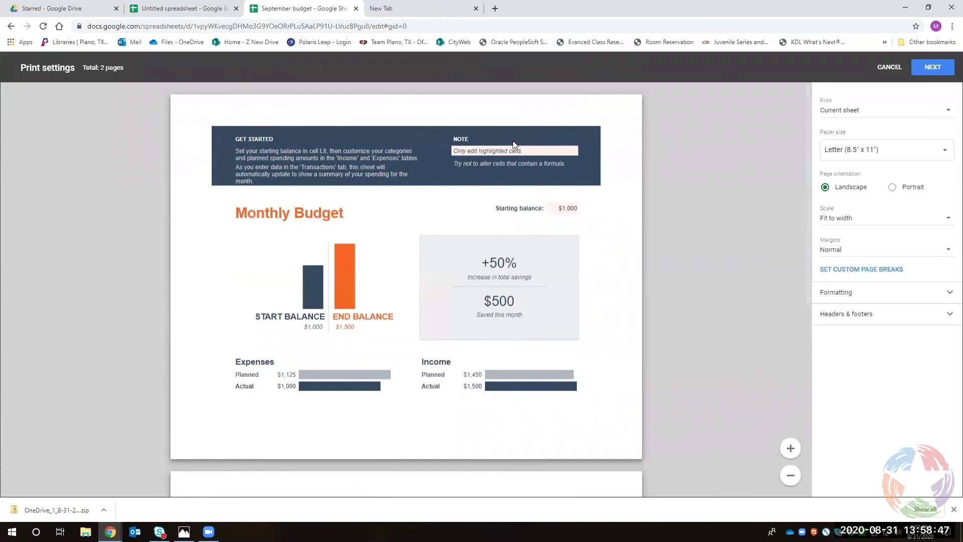
pyautogui.click(892, 187)
pyautogui.scroll(-4, 716, 234)
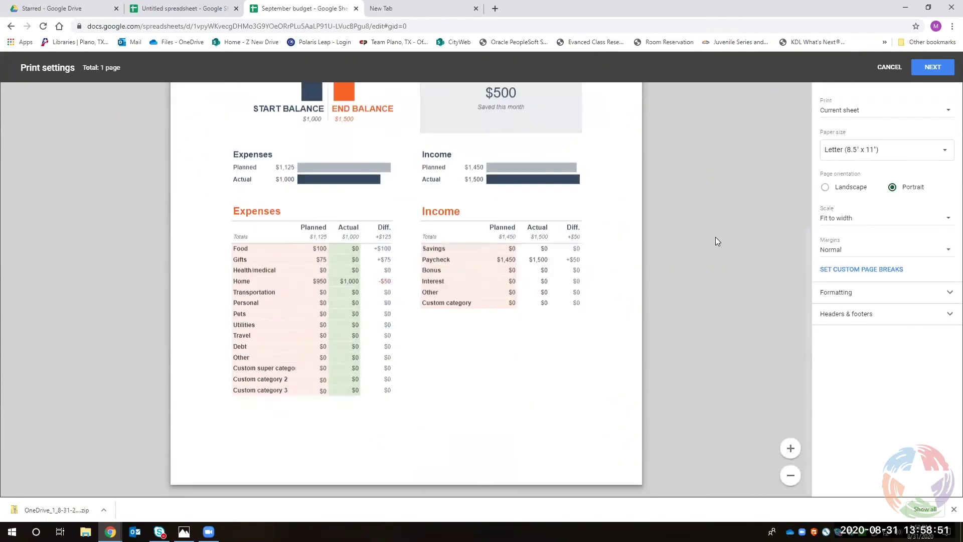
pyautogui.scroll(4, 717, 246)
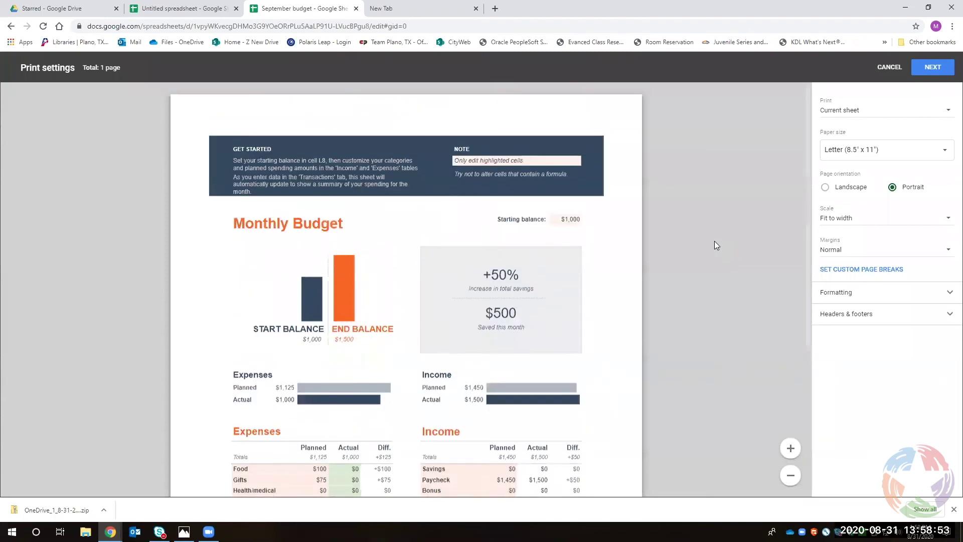
pyautogui.scroll(-3, 716, 245)
pyautogui.scroll(-1, 716, 245)
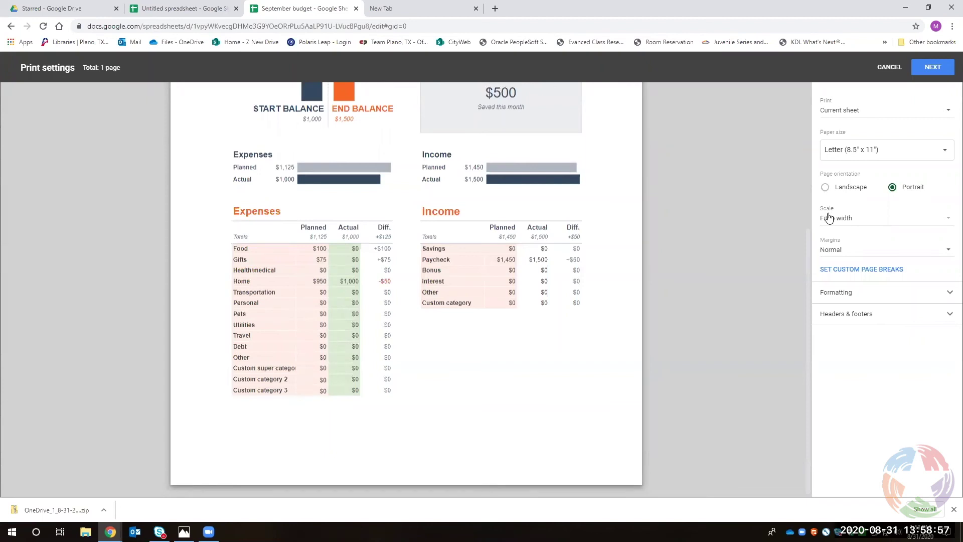
# Step: Preview the printout at Normal 100% scale, scrolling through its pages
pyautogui.click(871, 226)
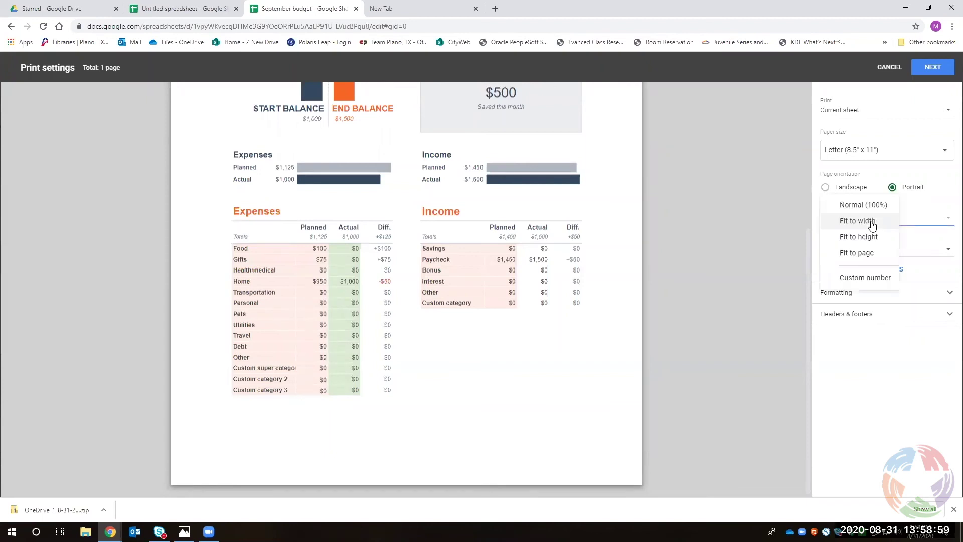
pyautogui.click(882, 223)
pyautogui.click(881, 224)
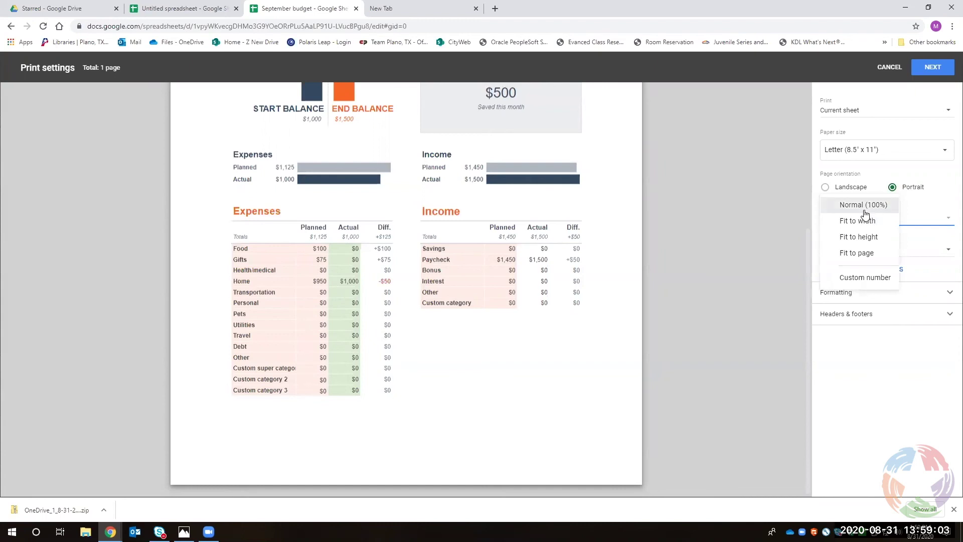
pyautogui.click(865, 206)
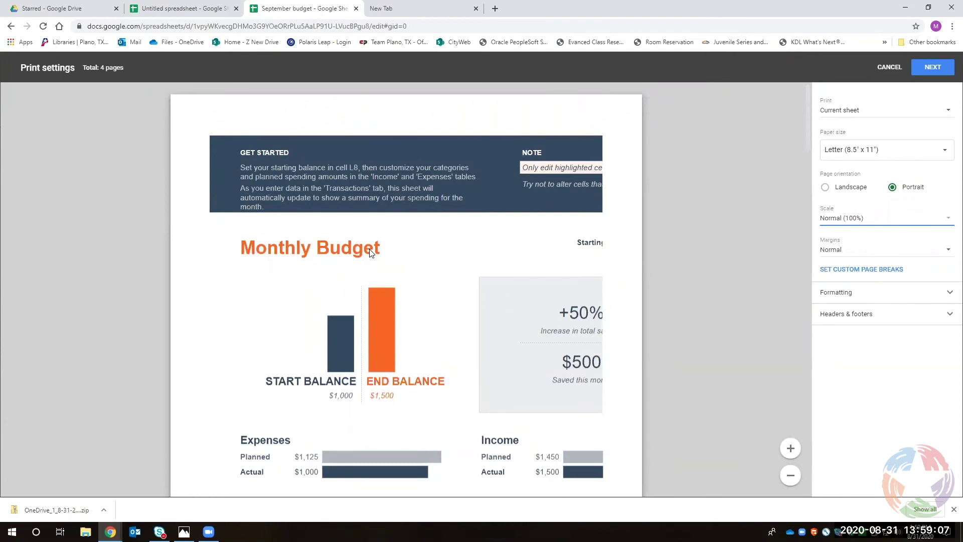
pyautogui.scroll(-2, 370, 252)
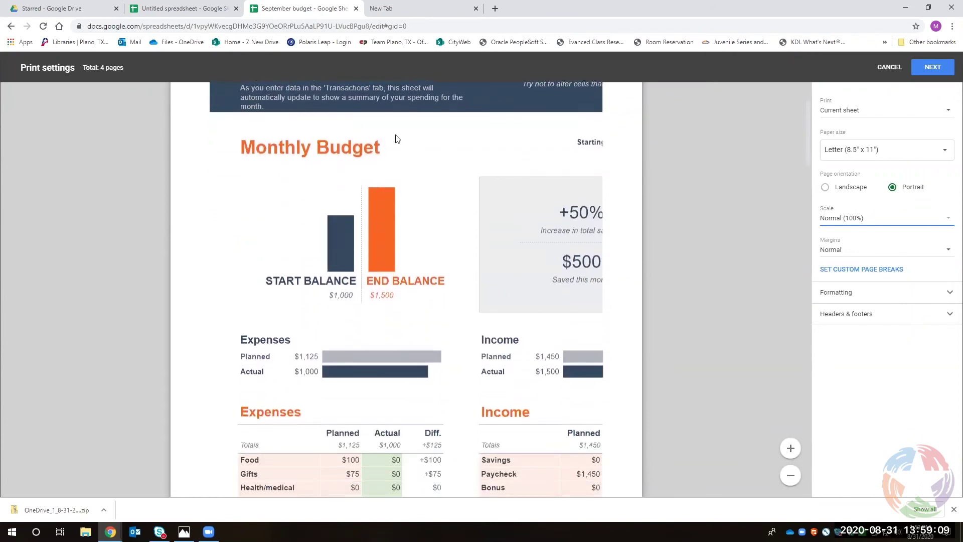
pyautogui.scroll(-6, 396, 139)
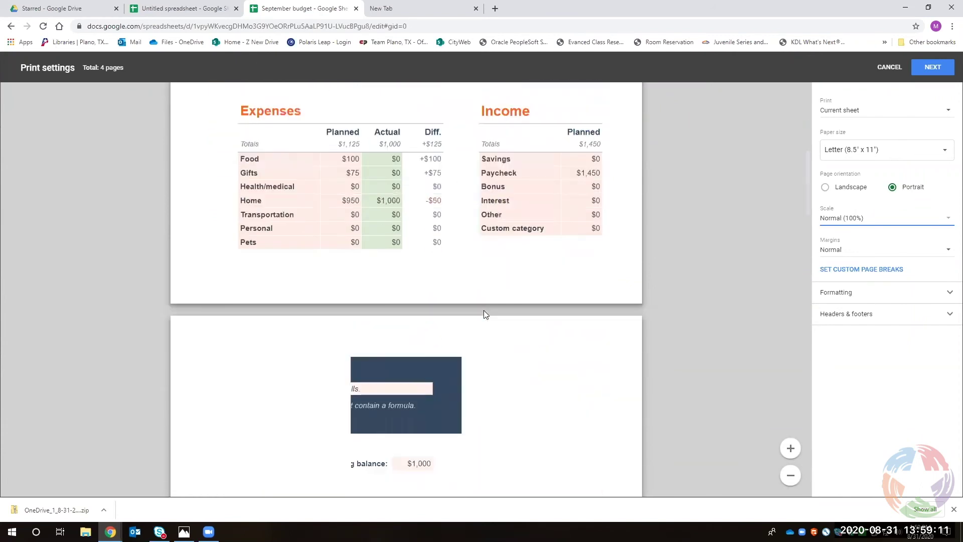
pyautogui.scroll(-5, 336, 340)
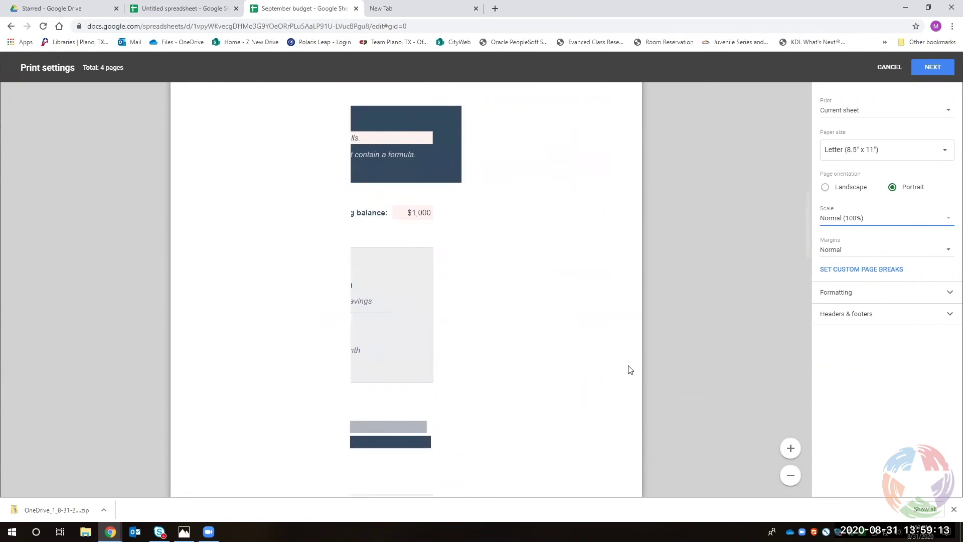
pyautogui.scroll(-5, 629, 370)
pyautogui.scroll(-18, 630, 369)
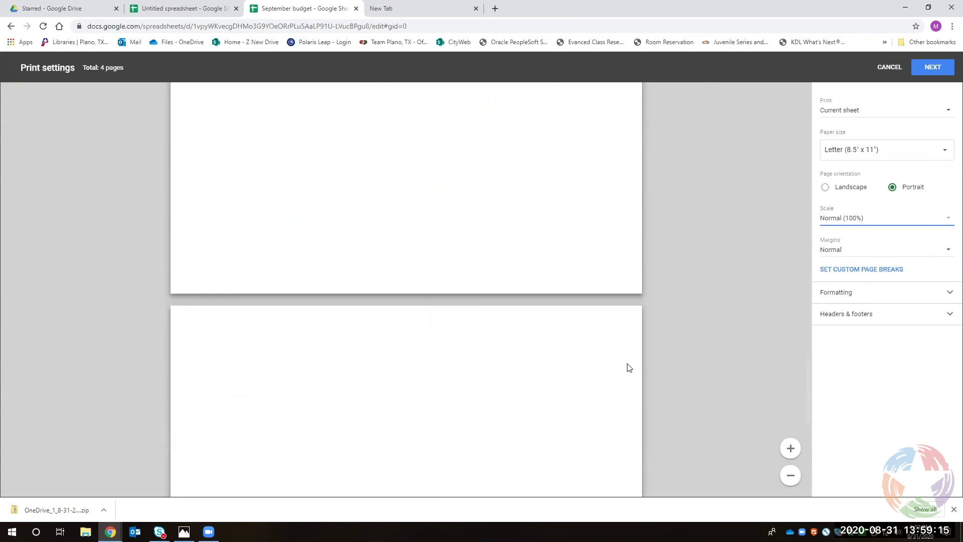
pyautogui.scroll(20, 629, 366)
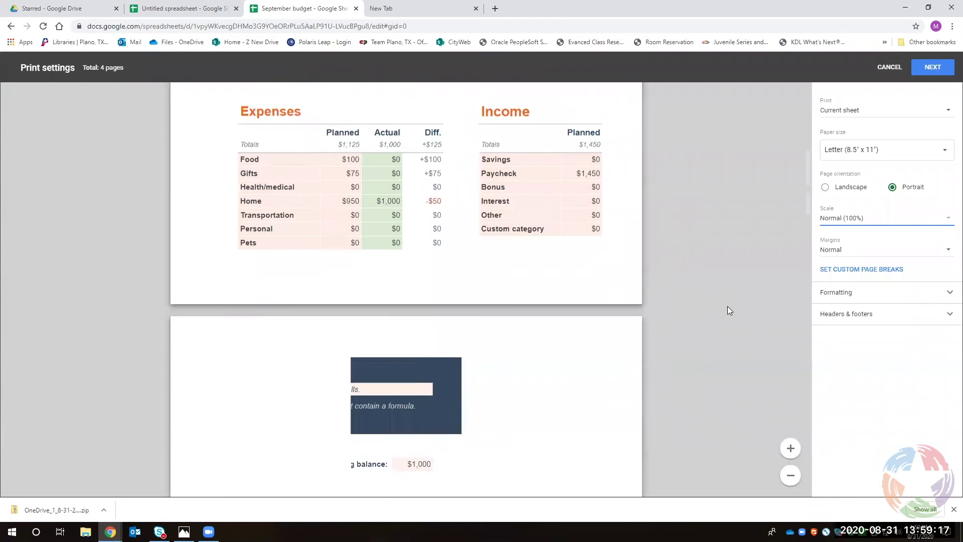
# Step: Set the print scale back to Fit to width
pyautogui.click(848, 220)
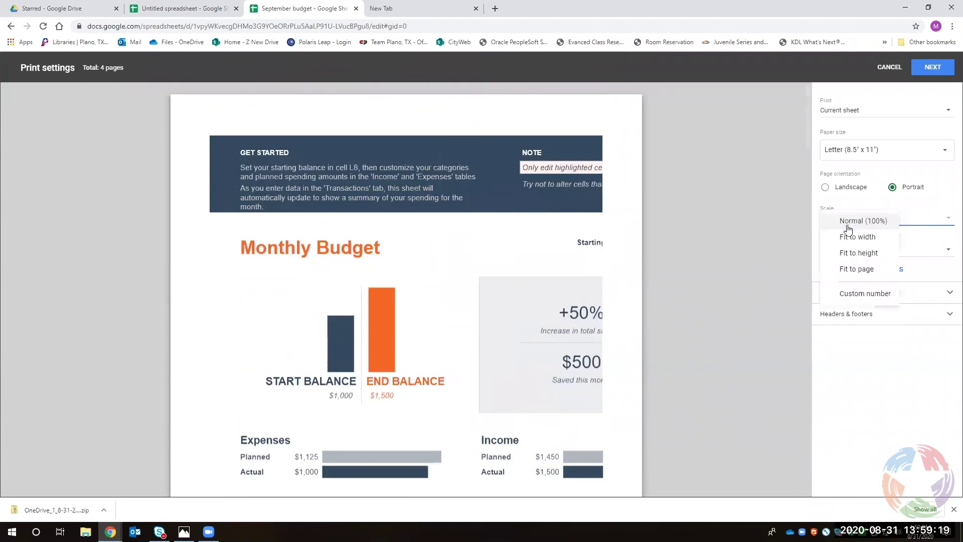
pyautogui.click(848, 237)
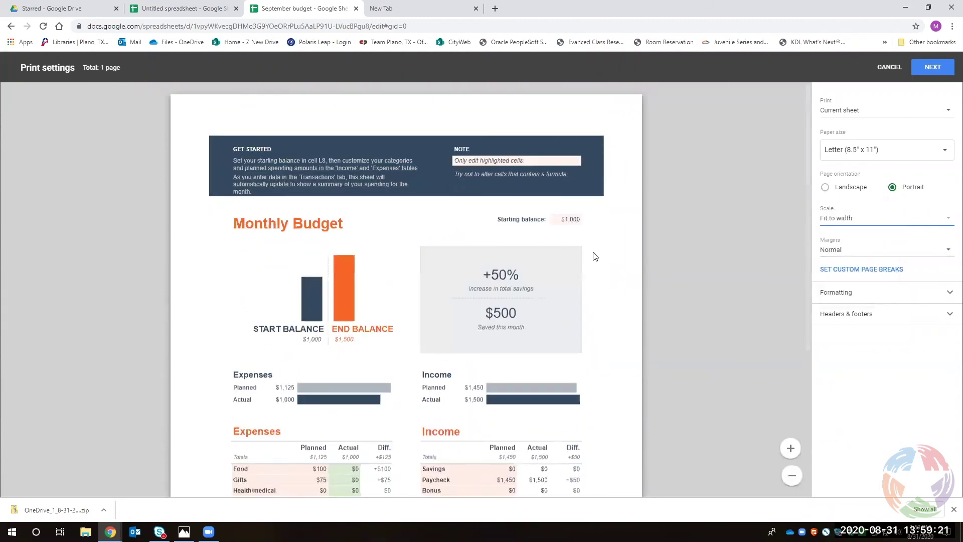
pyautogui.scroll(-4, 16, 371)
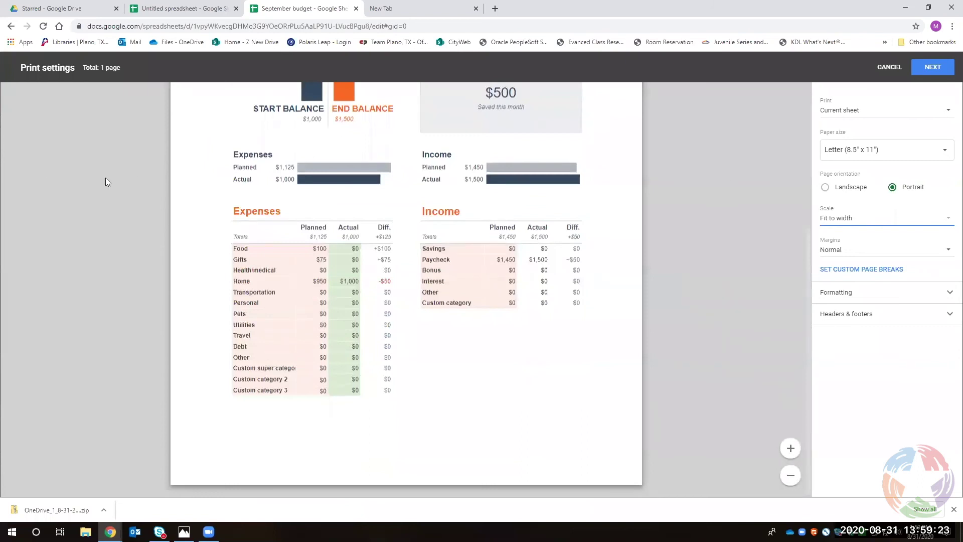
pyautogui.click(925, 218)
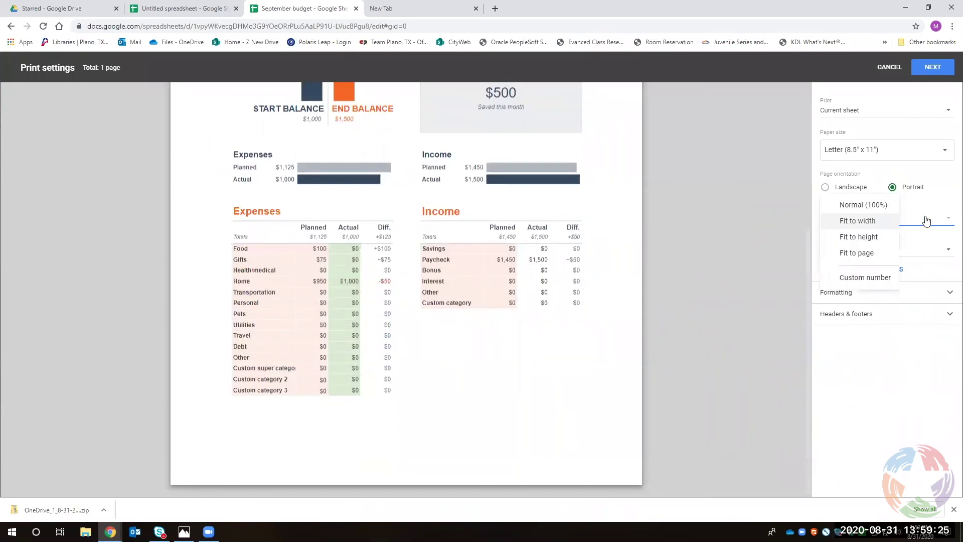
# Step: Set the print scale to Fit to page and the margins to Wide, after trying Narrow
pyautogui.click(861, 255)
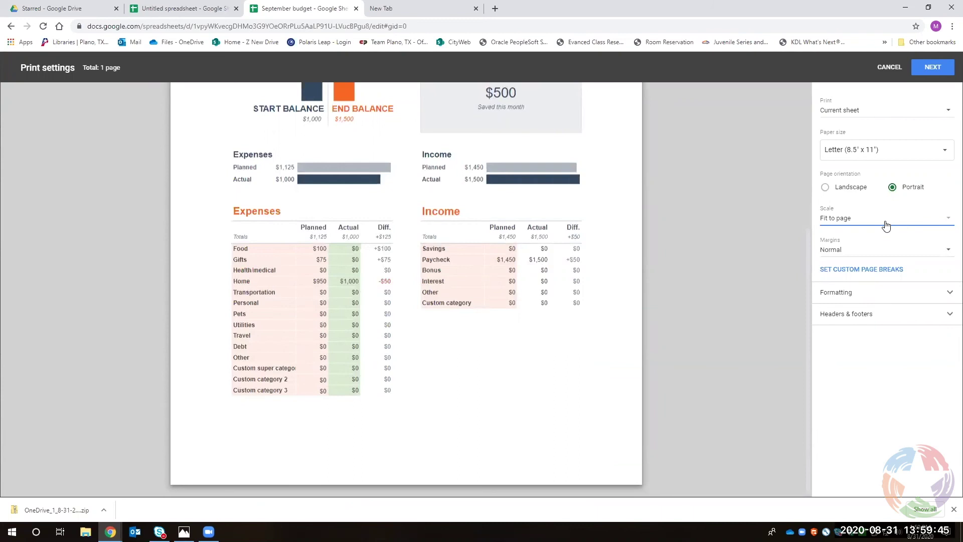
pyautogui.click(852, 251)
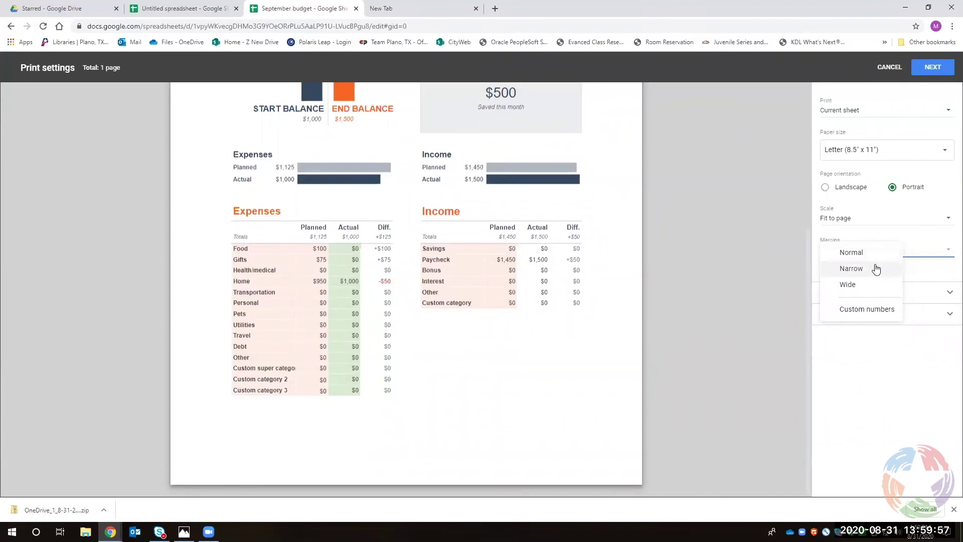
pyautogui.click(875, 269)
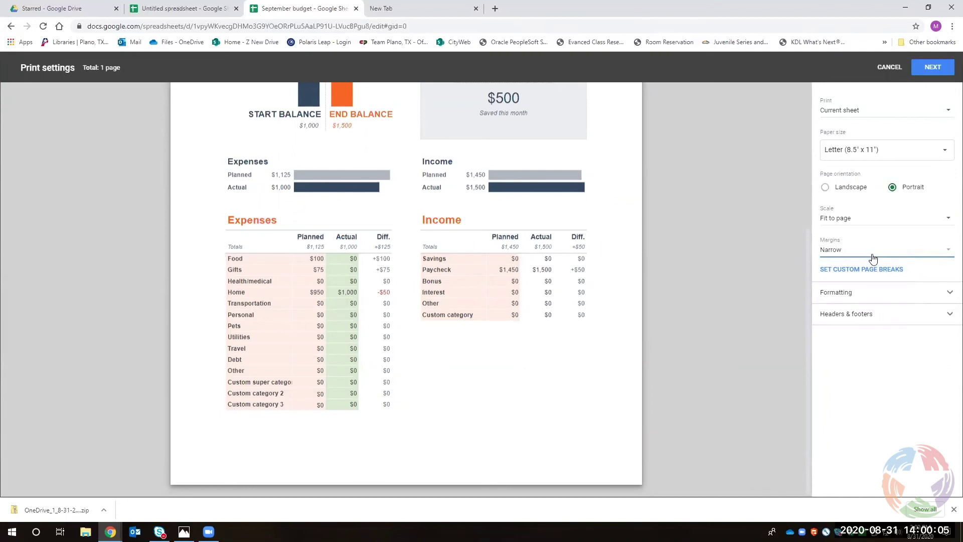
pyautogui.click(873, 259)
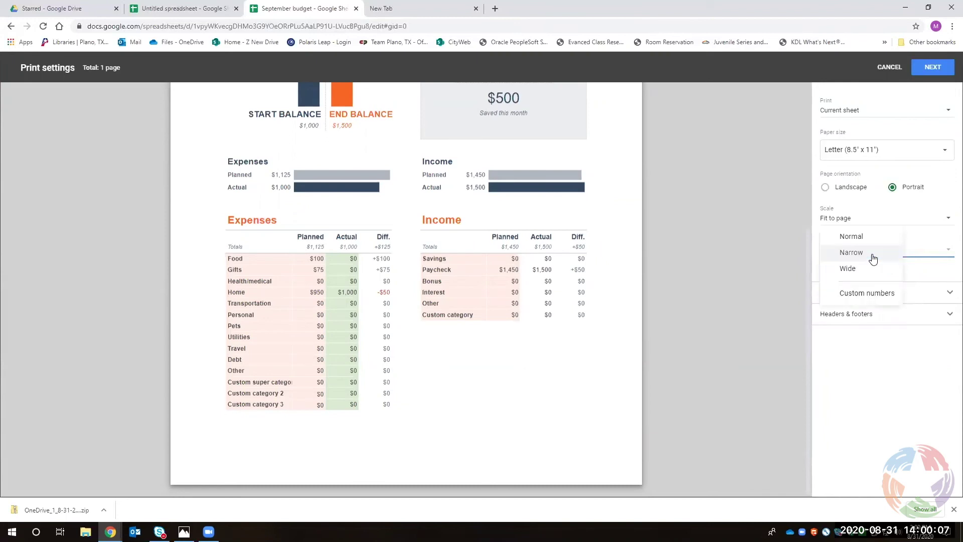
pyautogui.click(864, 270)
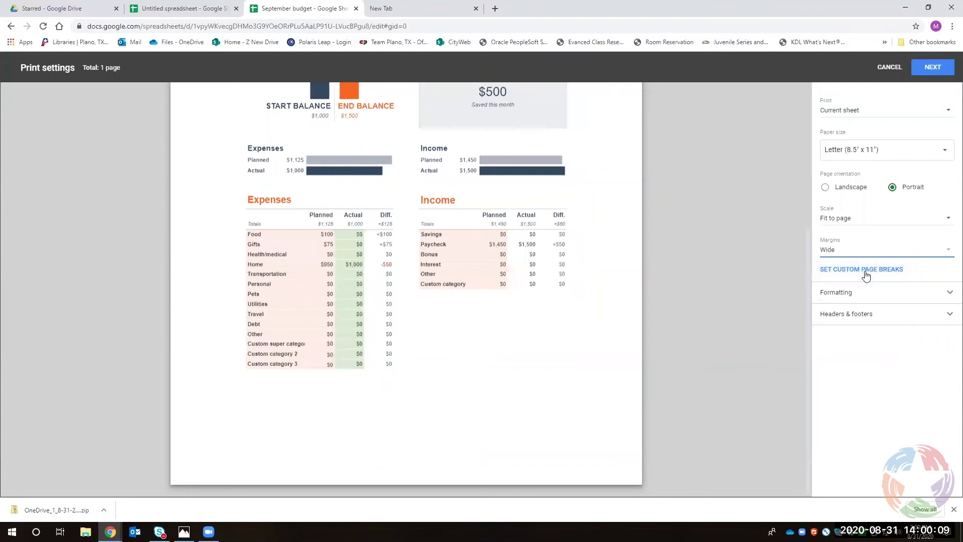
pyautogui.click(919, 256)
# Step: Switch the print margins to Custom, keeping top, left and right at 1 inch
pyautogui.click(878, 279)
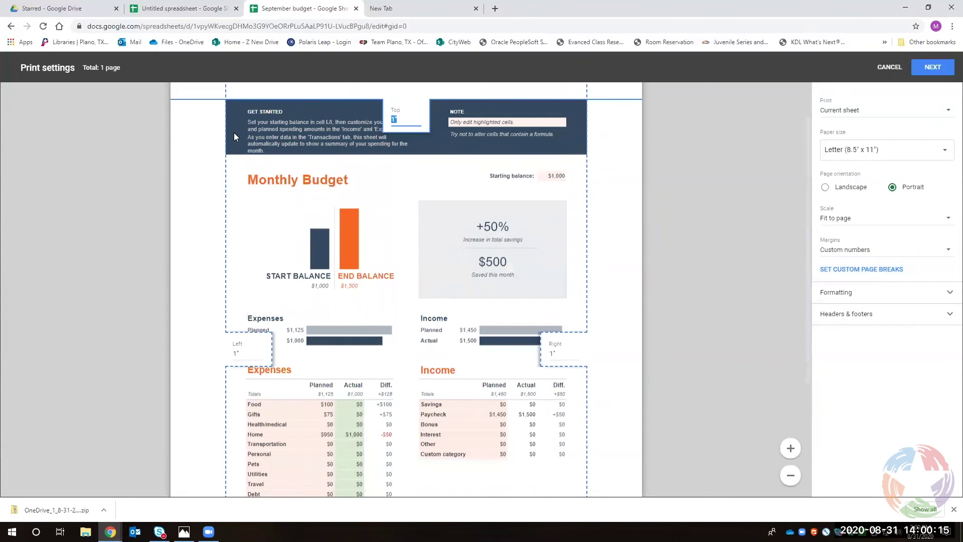
pyautogui.scroll(1, 271, 140)
pyautogui.click(254, 407)
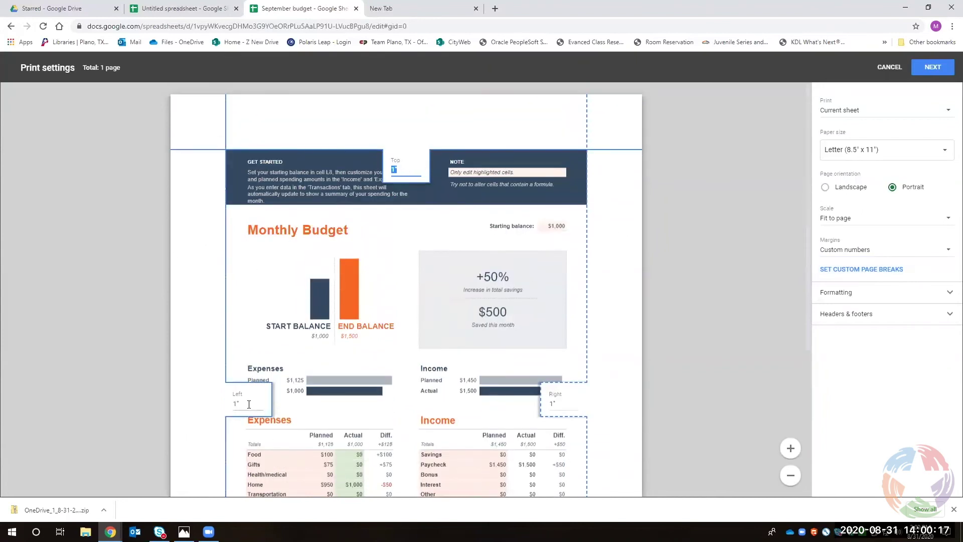
pyautogui.press('Tab')
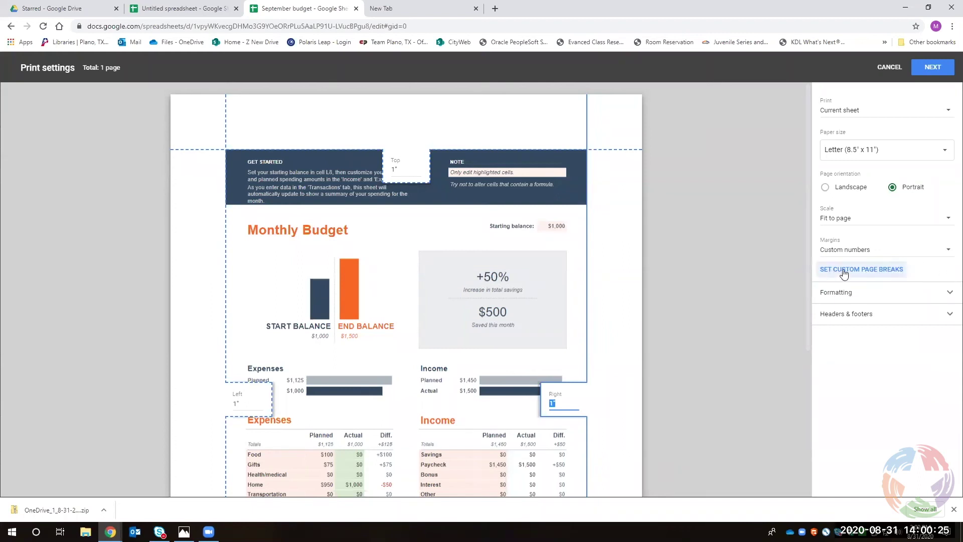
pyautogui.click(934, 251)
pyautogui.click(936, 252)
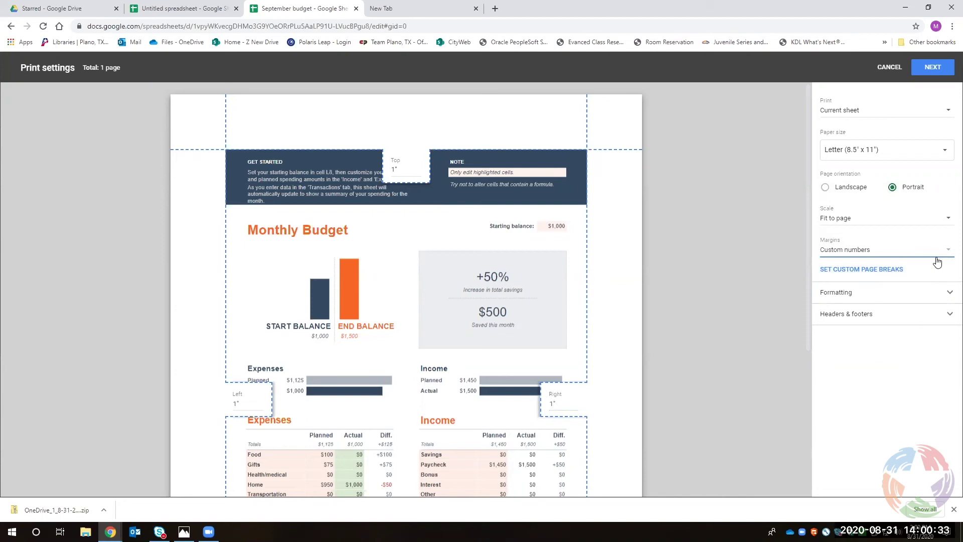
pyautogui.click(877, 269)
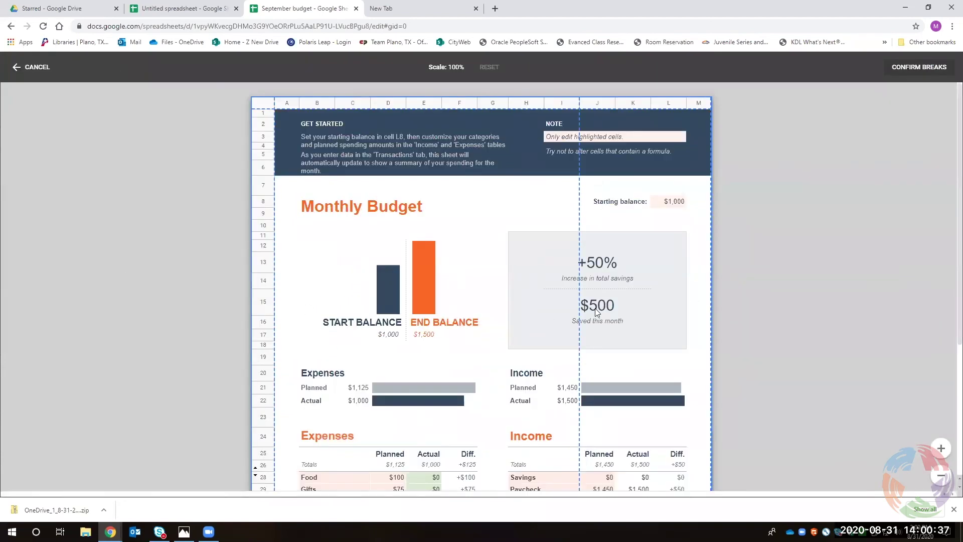
pyautogui.scroll(-3, 595, 308)
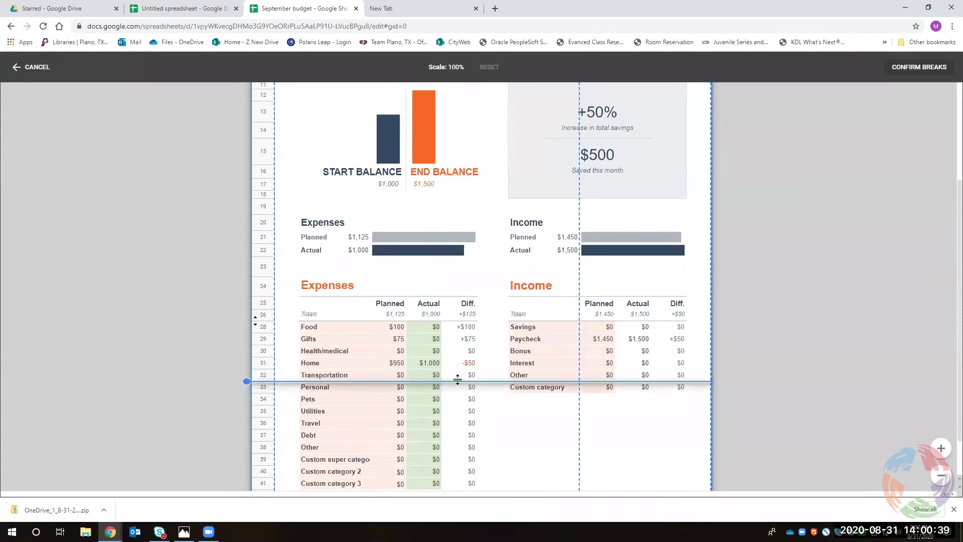
pyautogui.moveTo(457, 380); pyautogui.dragTo(453, 430)
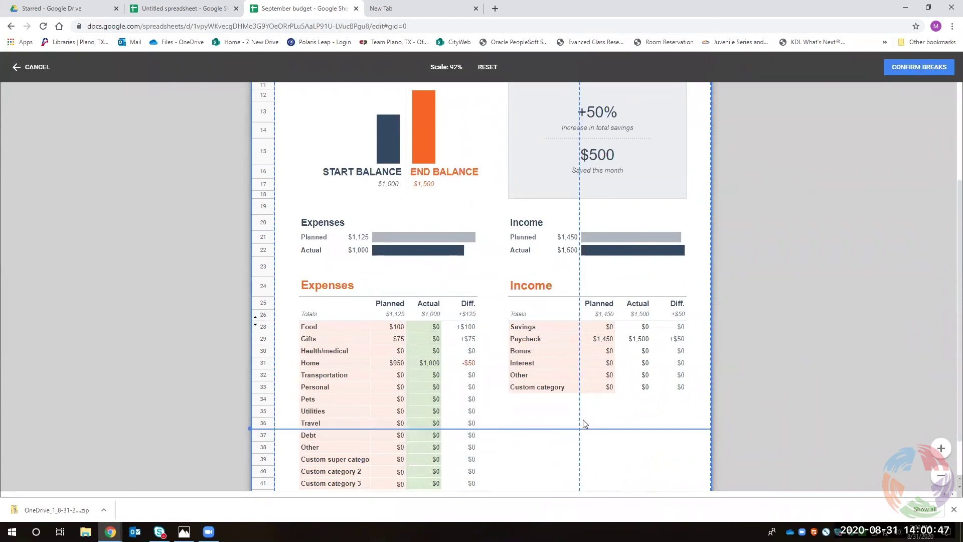
pyautogui.moveTo(580, 419); pyautogui.dragTo(616, 420)
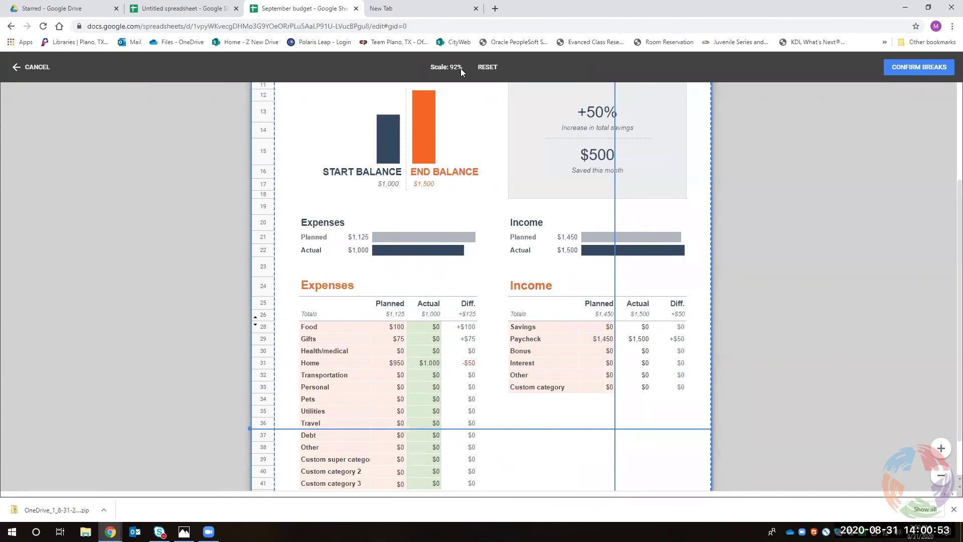
pyautogui.click(28, 66)
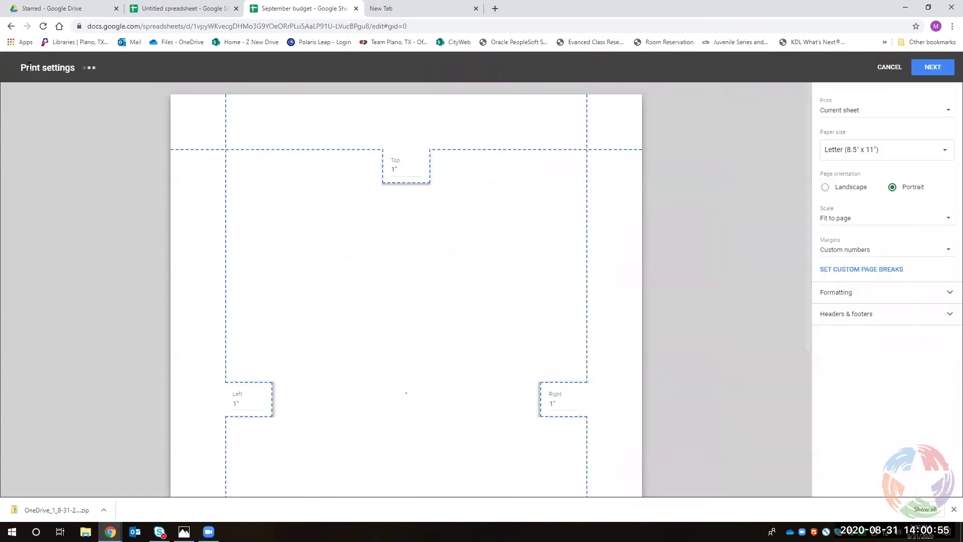
# Step: Expand the Formatting section and bring the Headers & footers options into view
pyautogui.click(852, 300)
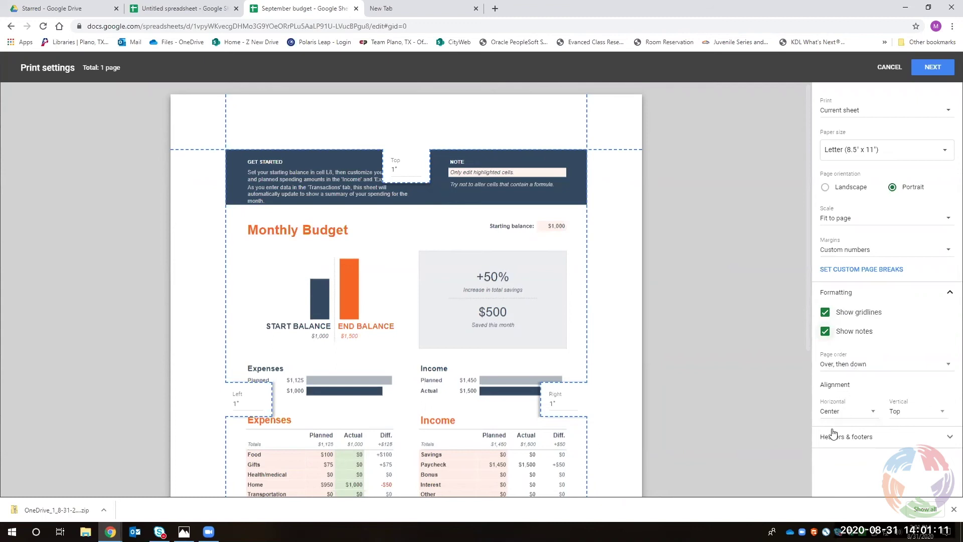
pyautogui.scroll(-4, 925, 443)
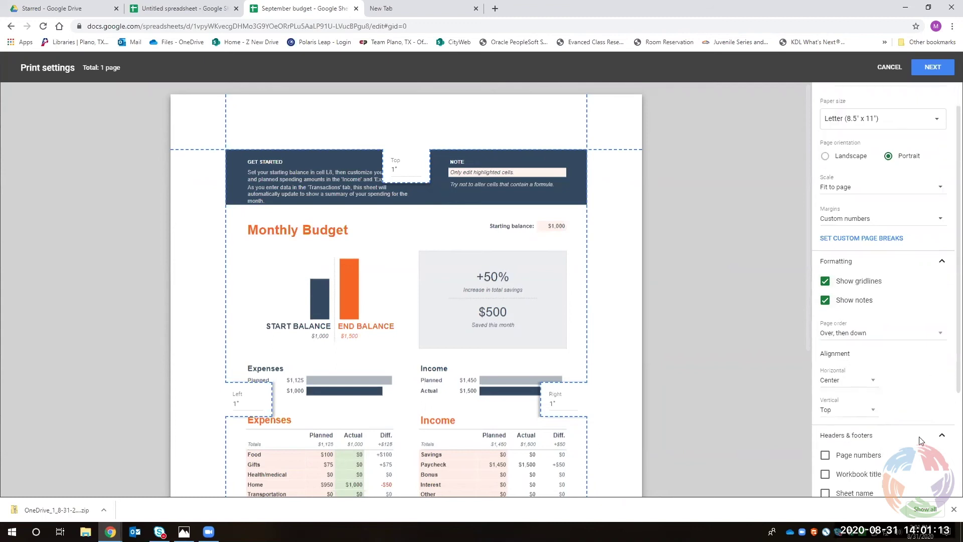
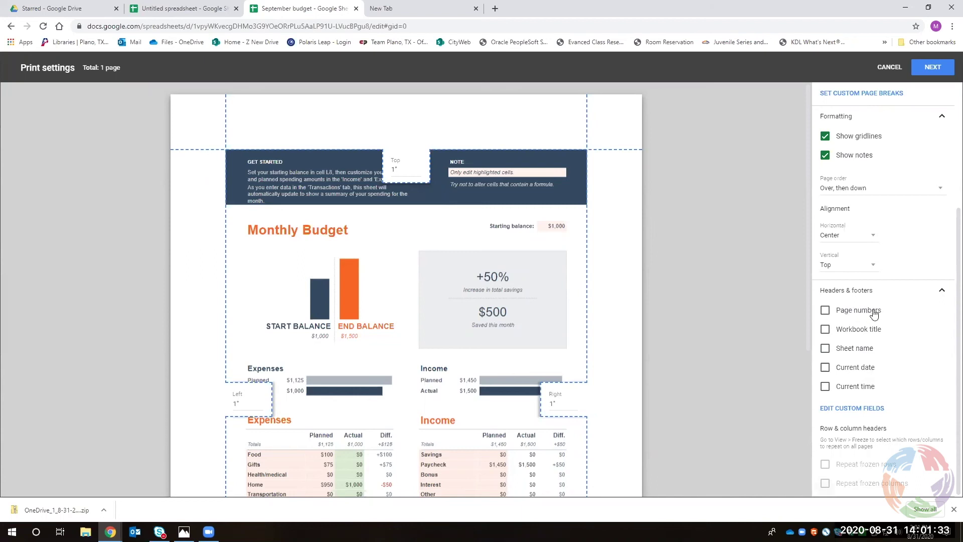
# Step: Collapse the Headers & footers options and cancel out of print settings without printing
pyautogui.click(930, 295)
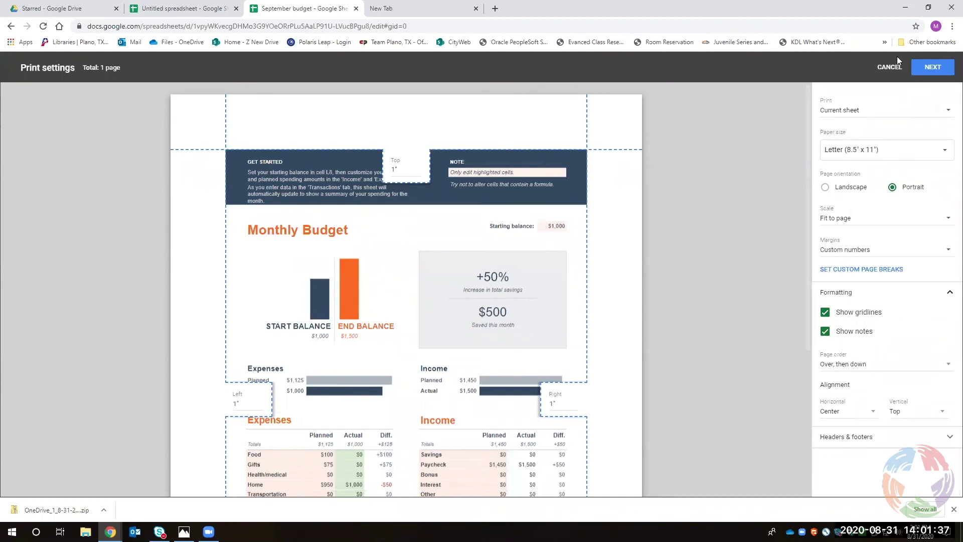
pyautogui.click(882, 65)
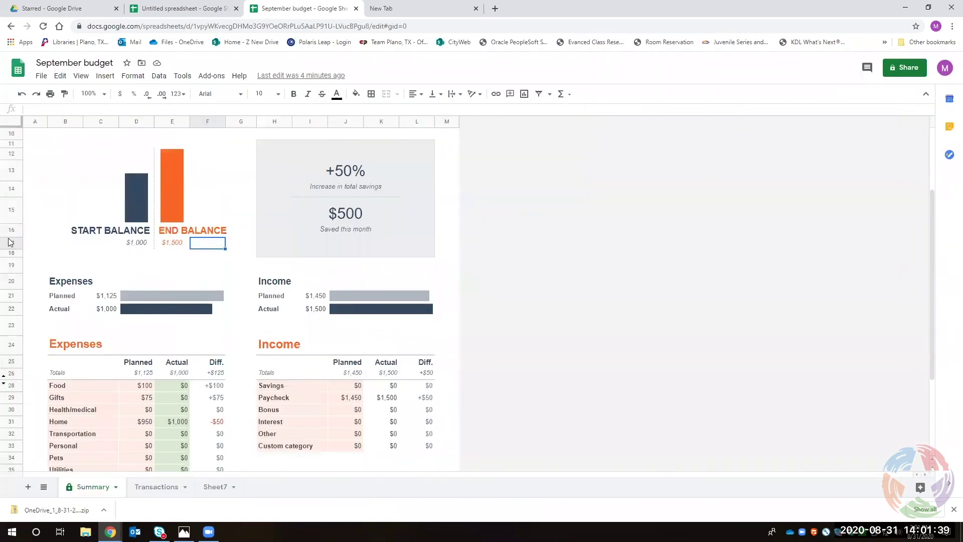
# Step: Show the File menu's Download submenu listing the September budget's export formats
pyautogui.click(41, 75)
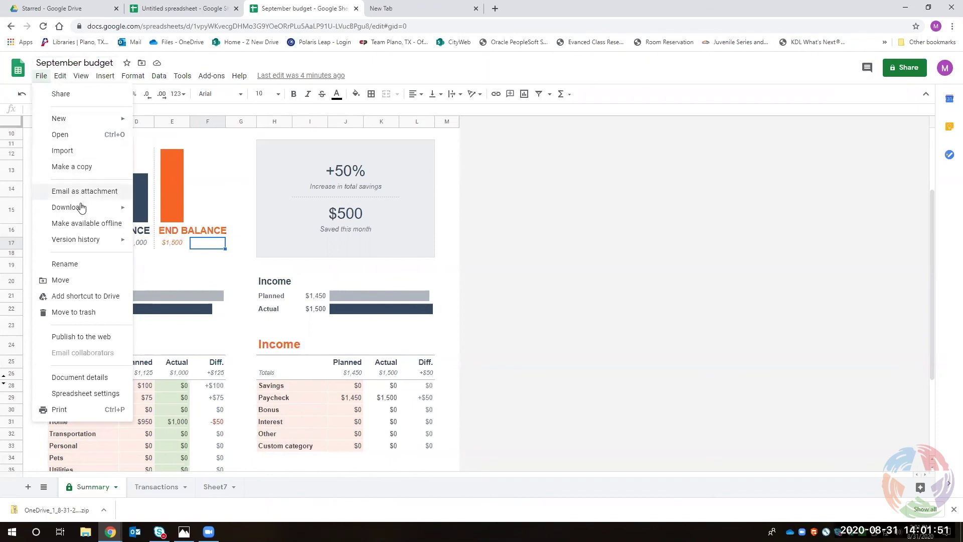
pyautogui.moveTo(82, 212)
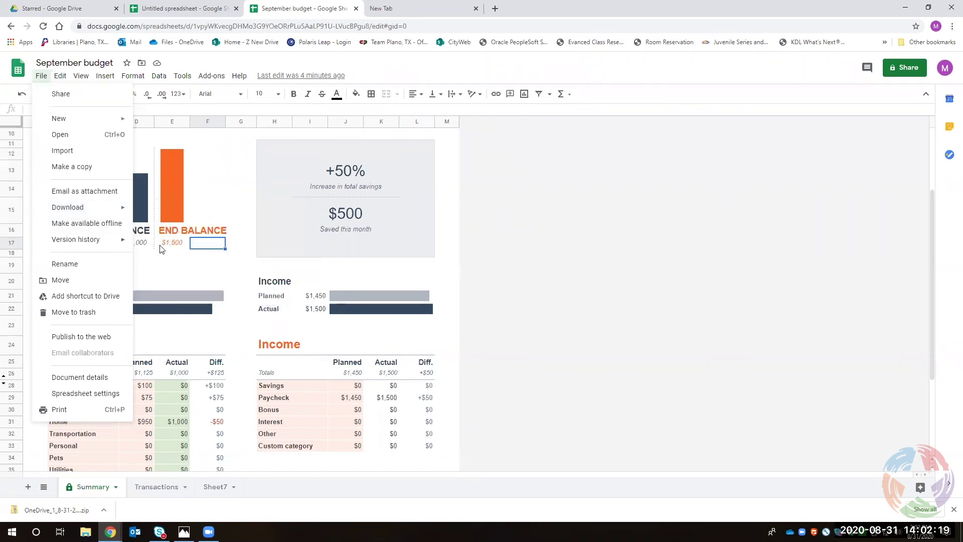
pyautogui.moveTo(123, 213)
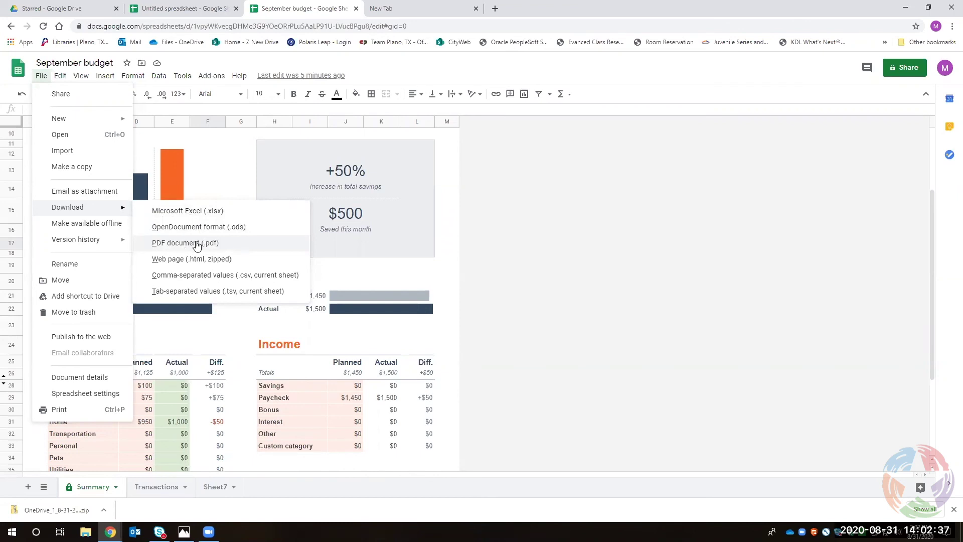
# Step: Review the email-attachment formats (PDF, Open Office Spreadsheet, Microsoft Excel), then cancel without sending
pyautogui.click(100, 194)
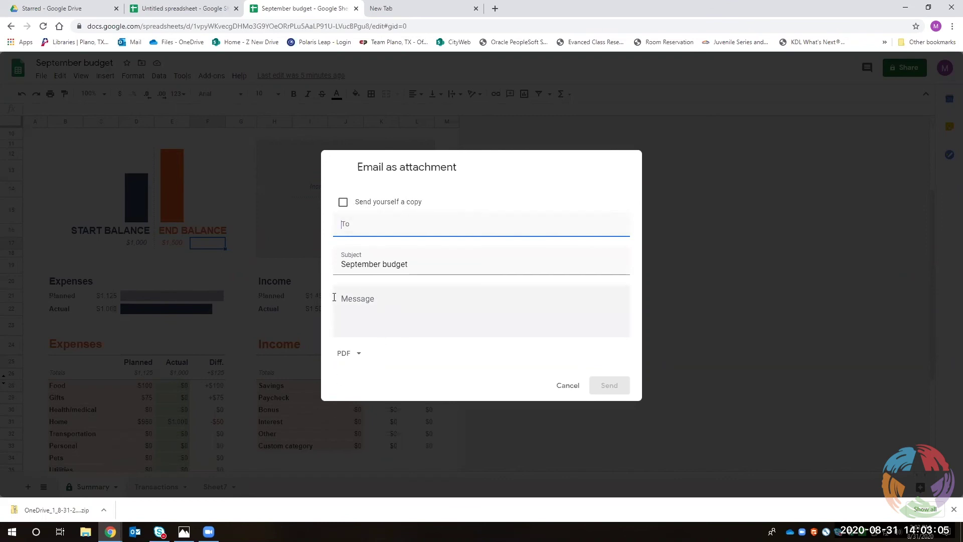
pyautogui.click(351, 353)
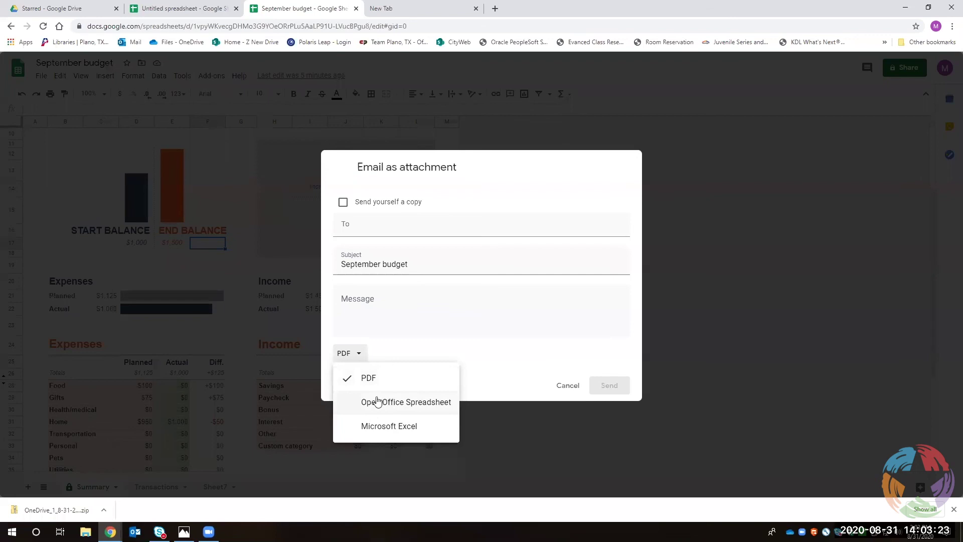
pyautogui.click(353, 357)
pyautogui.click(569, 387)
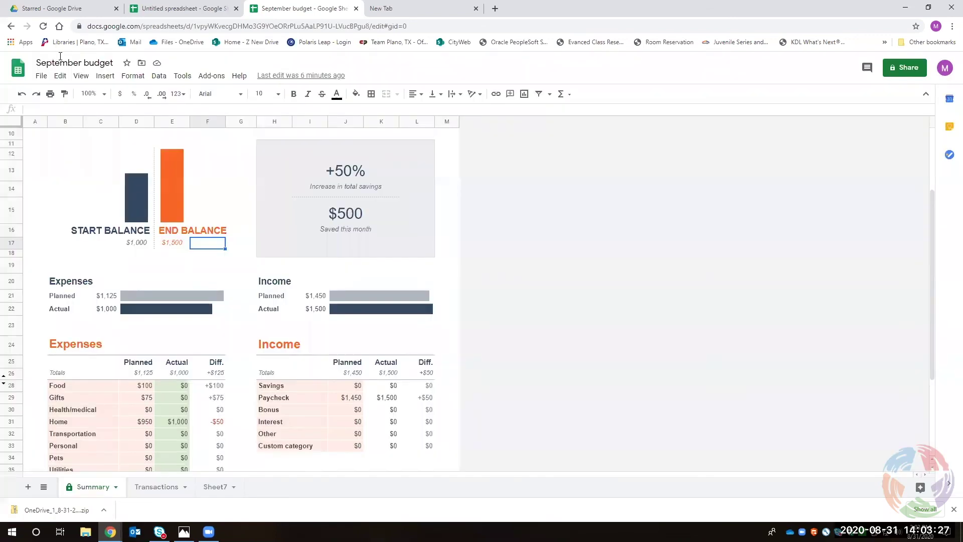
# Step: Bring up the File menu's Version history submenu for the September budget
pyautogui.click(41, 76)
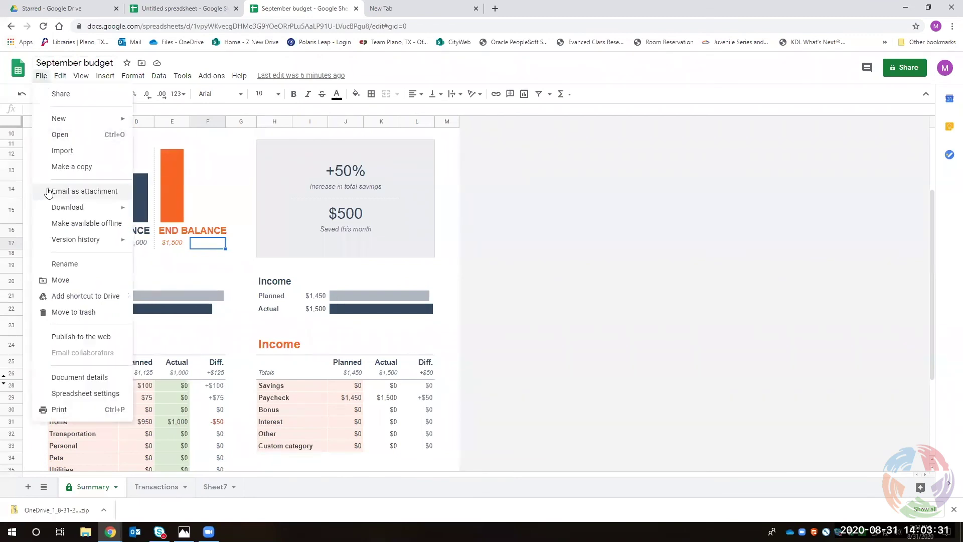
pyautogui.moveTo(60, 243)
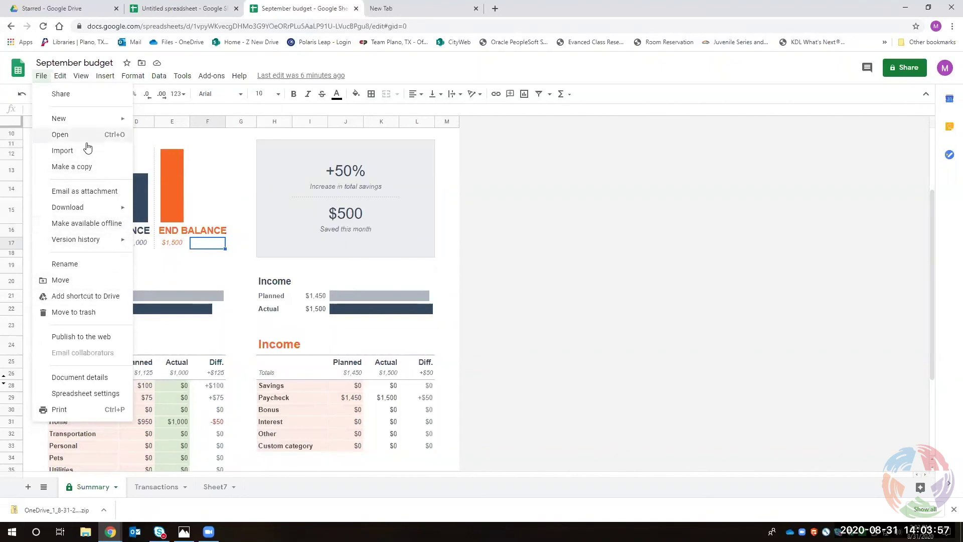
# Step: Copy the spreadsheet as 'December budget' in My Drive, without sharing or comments
pyautogui.click(84, 167)
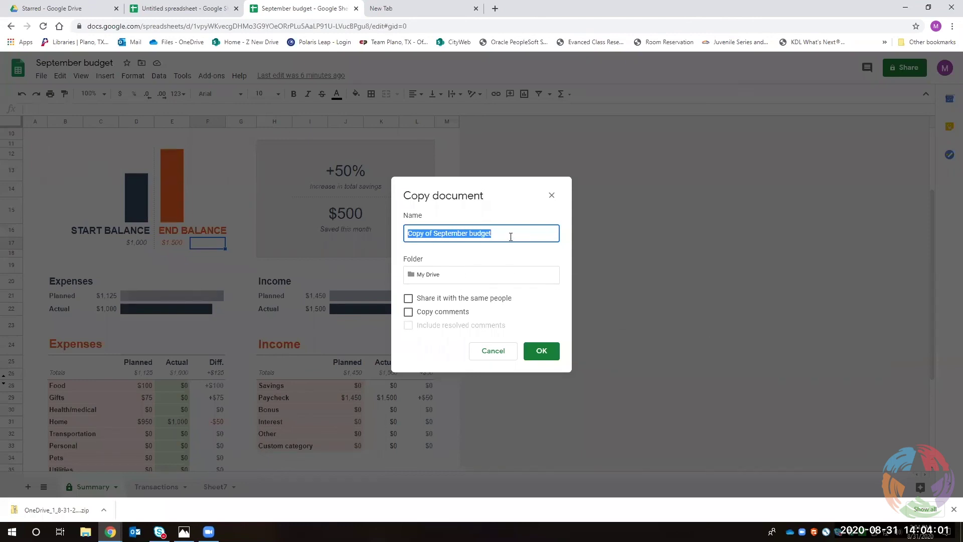
pyautogui.moveTo(467, 234); pyautogui.dragTo(349, 242)
pyautogui.write('Decem')
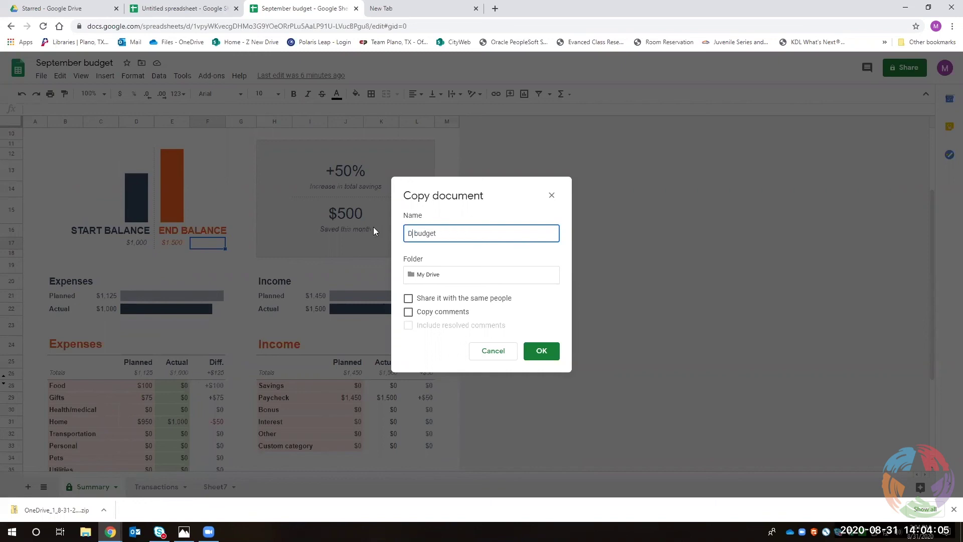
pyautogui.write('ber')
pyautogui.click(543, 353)
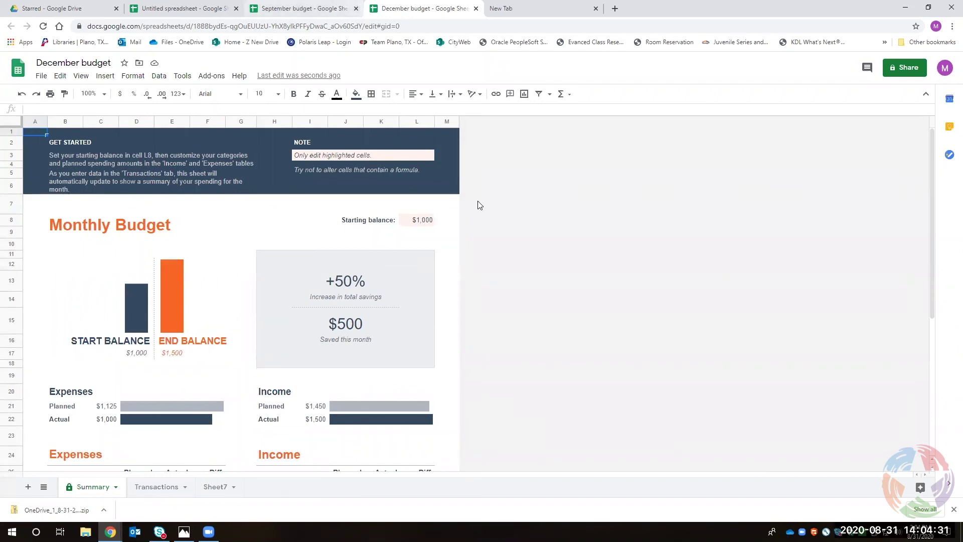
# Step: Close the Untitled spreadsheet and December budget tabs, returning to the September budget
pyautogui.click(234, 8)
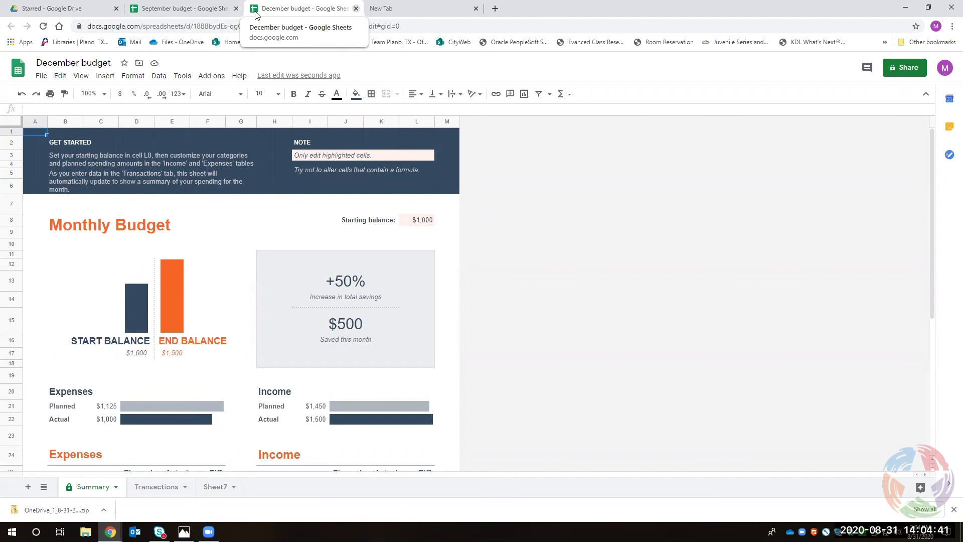
pyautogui.hotkey('ctrl', 'w')
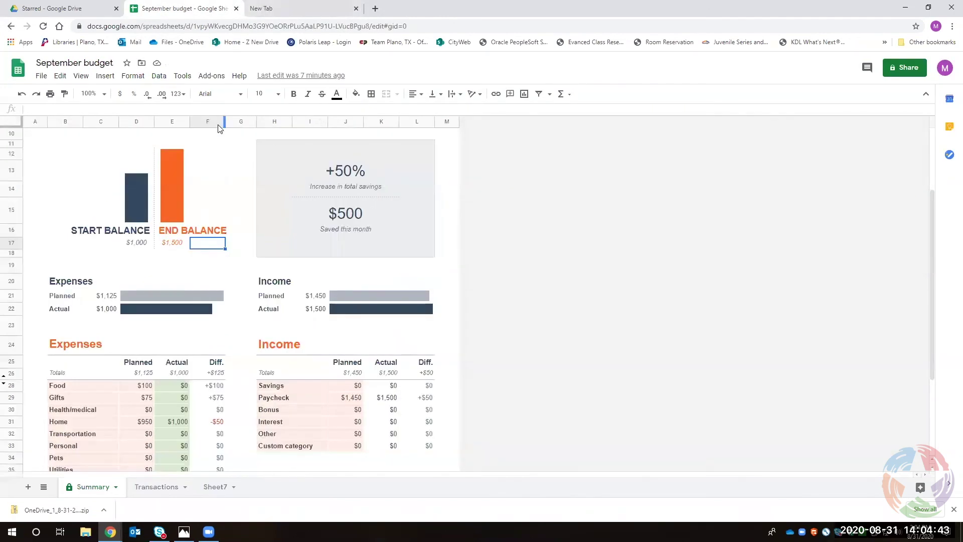
pyautogui.click(39, 80)
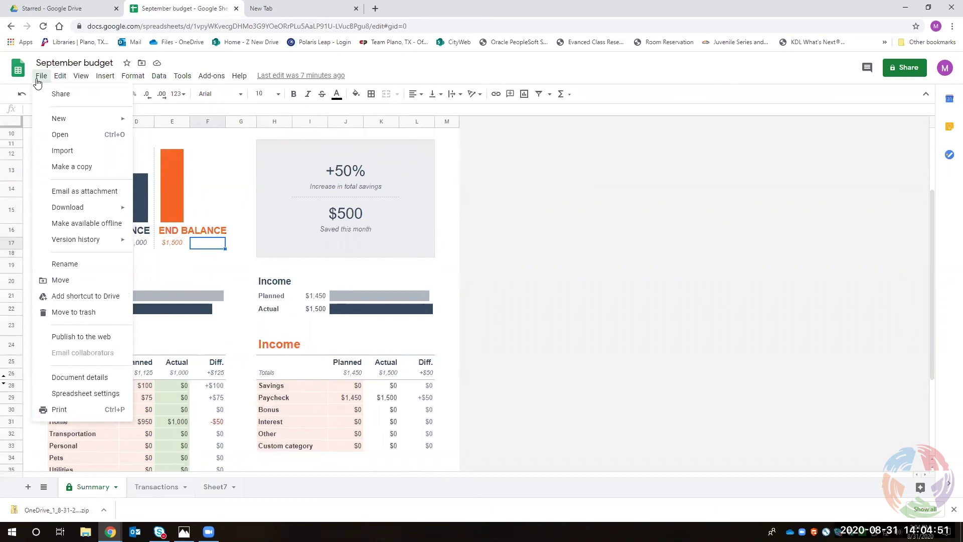
# Step: Close the File menu to return to the September budget Summary sheet
pyautogui.click(39, 80)
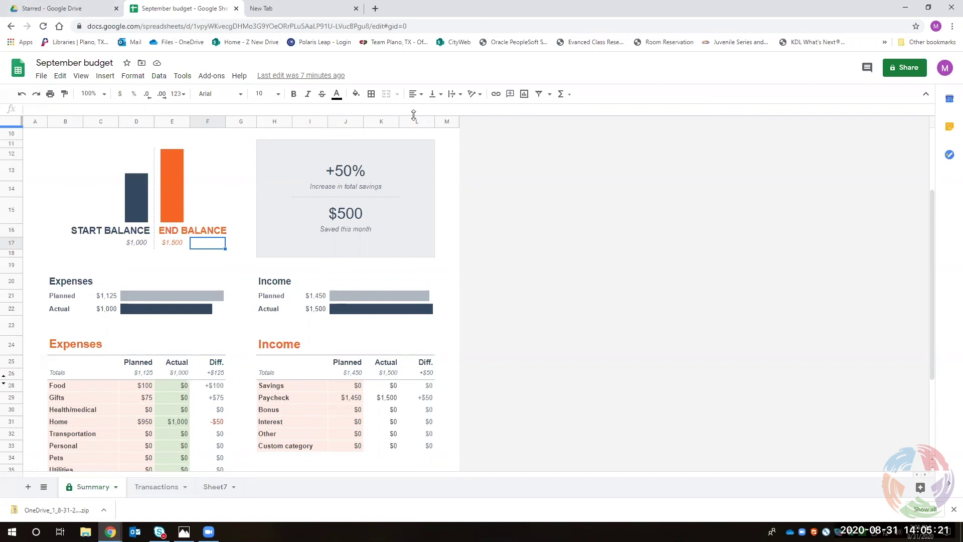
# Step: In the share dialog, type a person's name into Add people and groups, then clear it
pyautogui.click(913, 70)
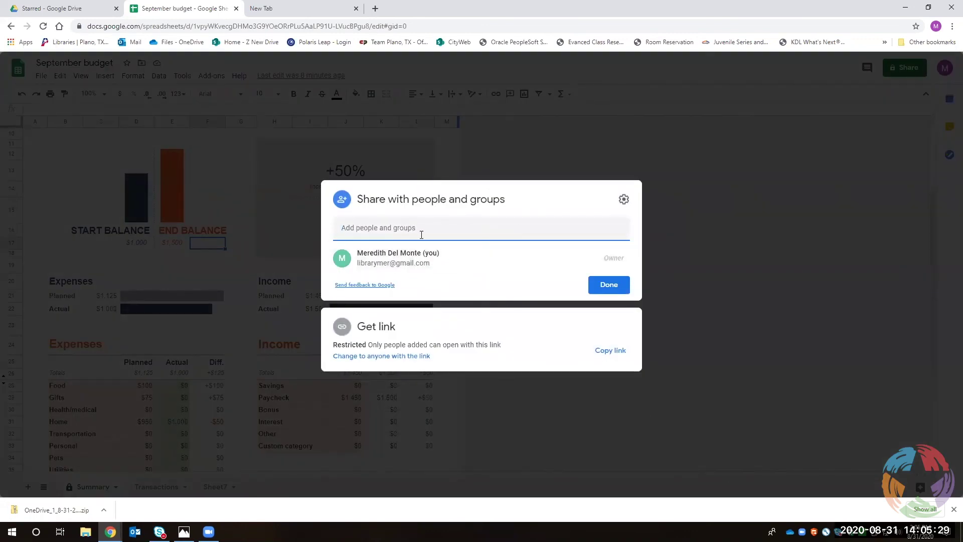
pyautogui.click(369, 230)
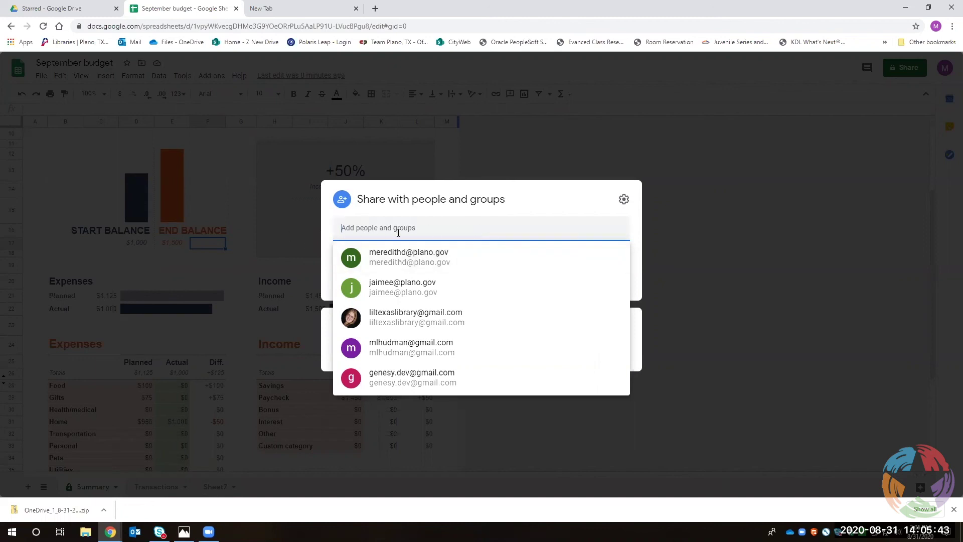
pyautogui.press('Escape')
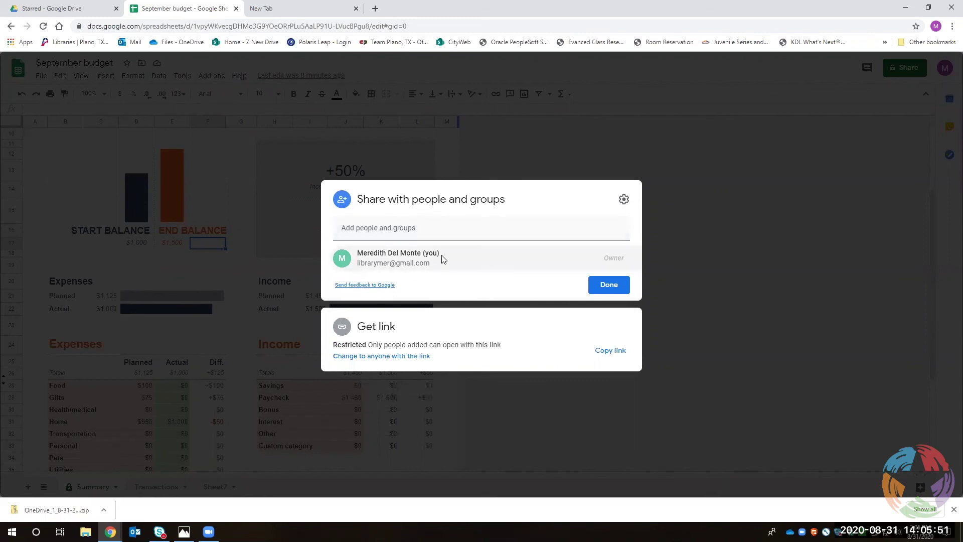
pyautogui.click(376, 233)
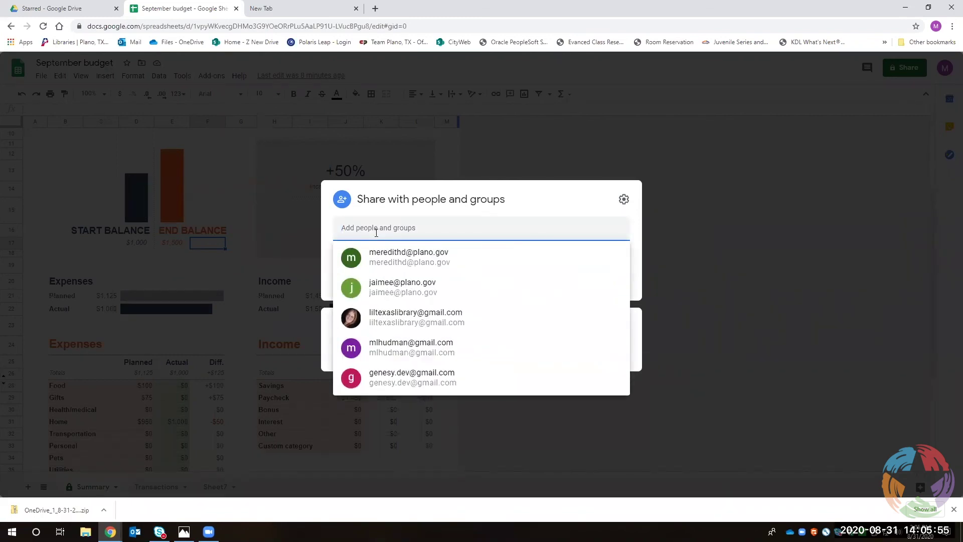
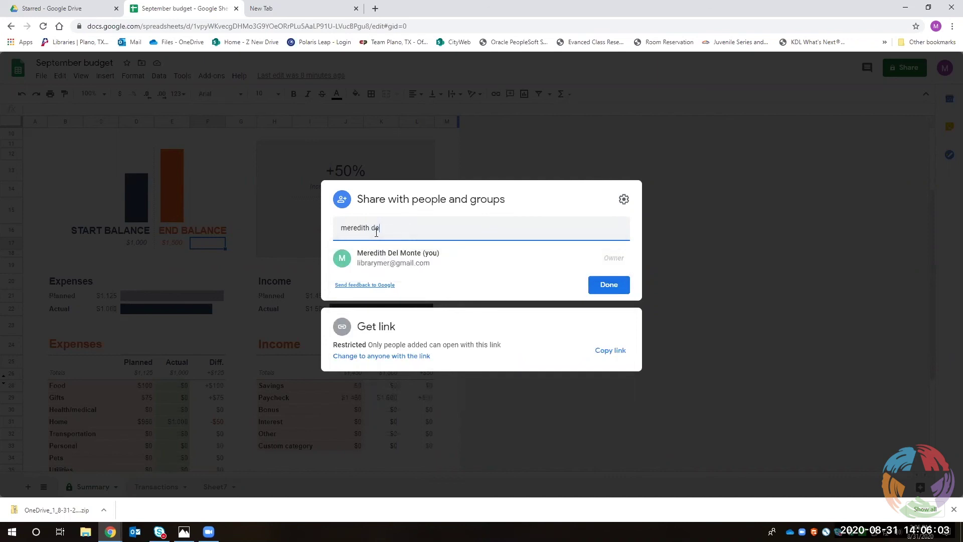
pyautogui.moveTo(419, 232); pyautogui.dragTo(295, 237)
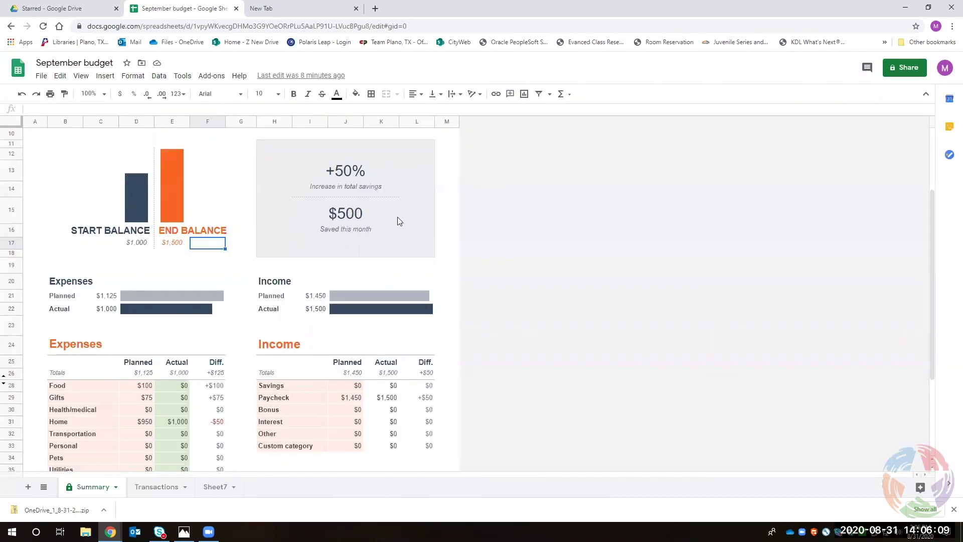
# Step: Reopen the sharing dialog and glance at suggested contacts, leaving access restricted
pyautogui.click(896, 73)
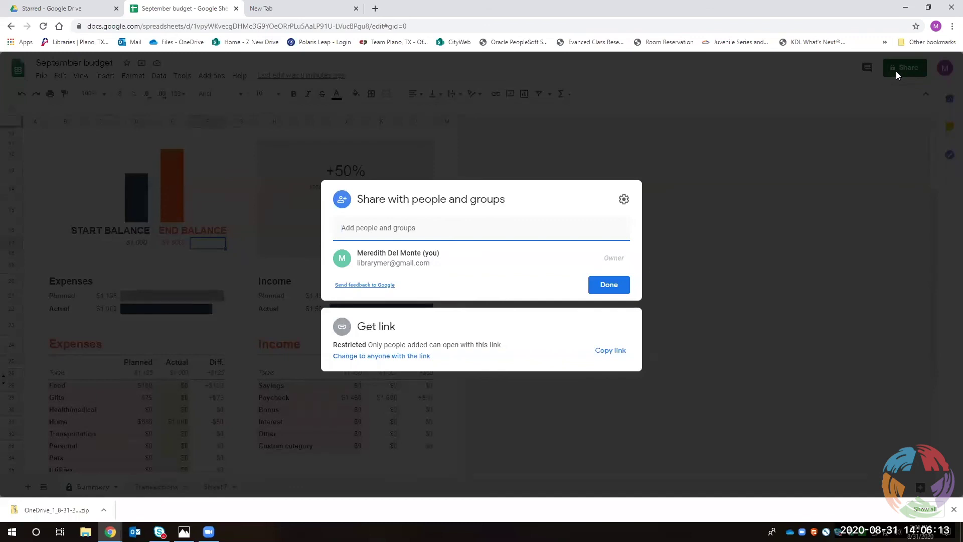
pyautogui.click(455, 232)
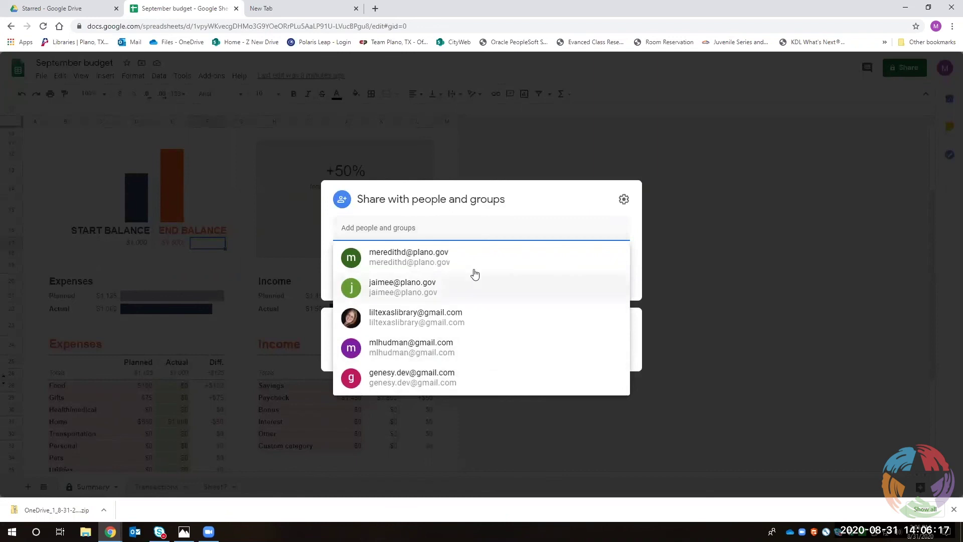
pyautogui.click(459, 224)
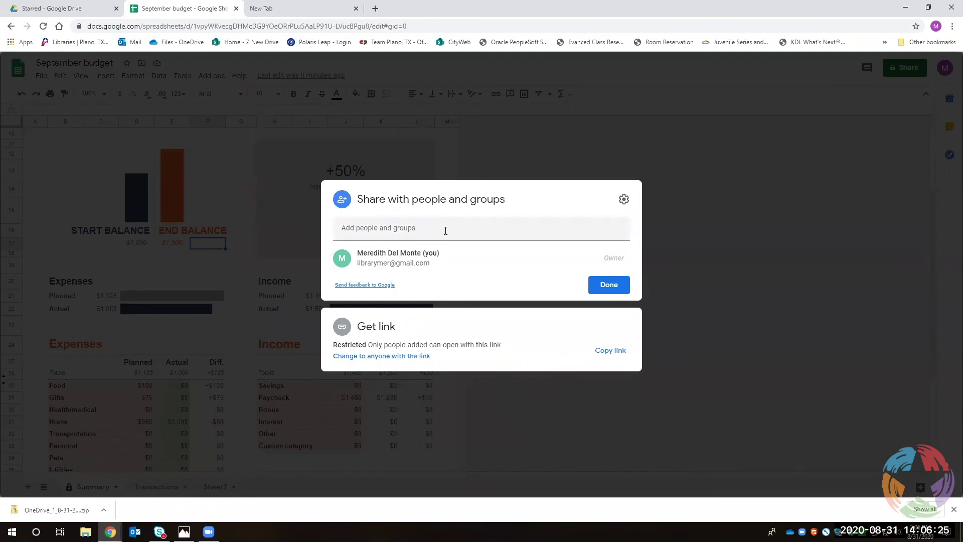
pyautogui.click(625, 200)
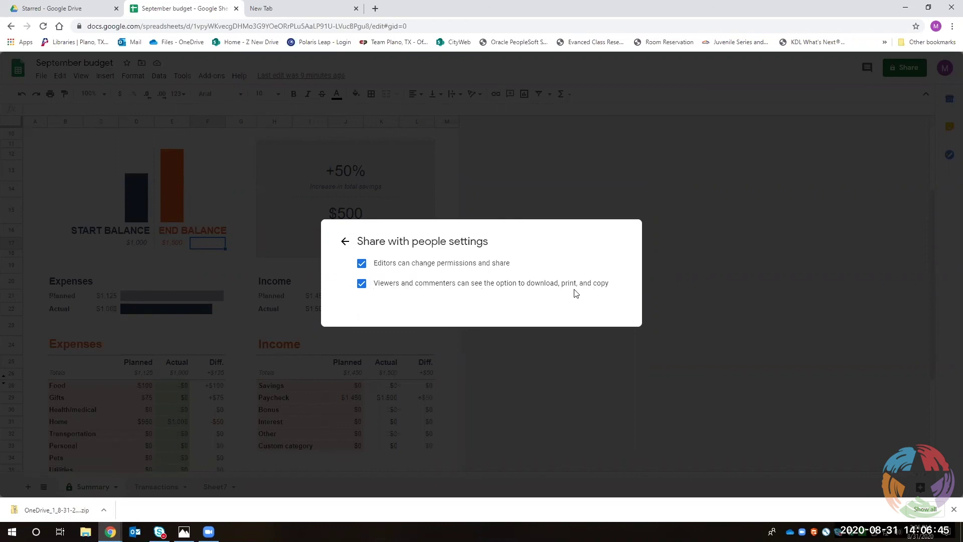
pyautogui.click(346, 241)
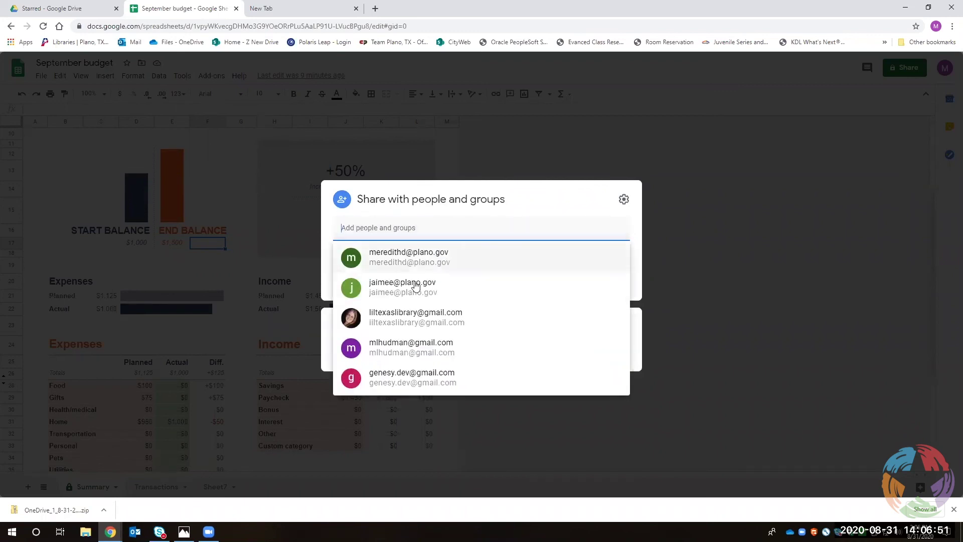
pyautogui.click(415, 261)
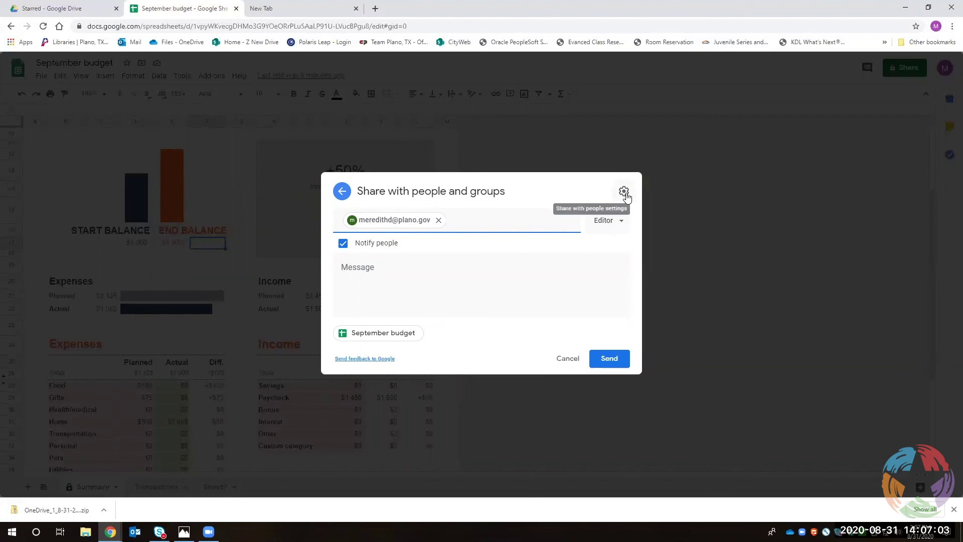
pyautogui.click(611, 227)
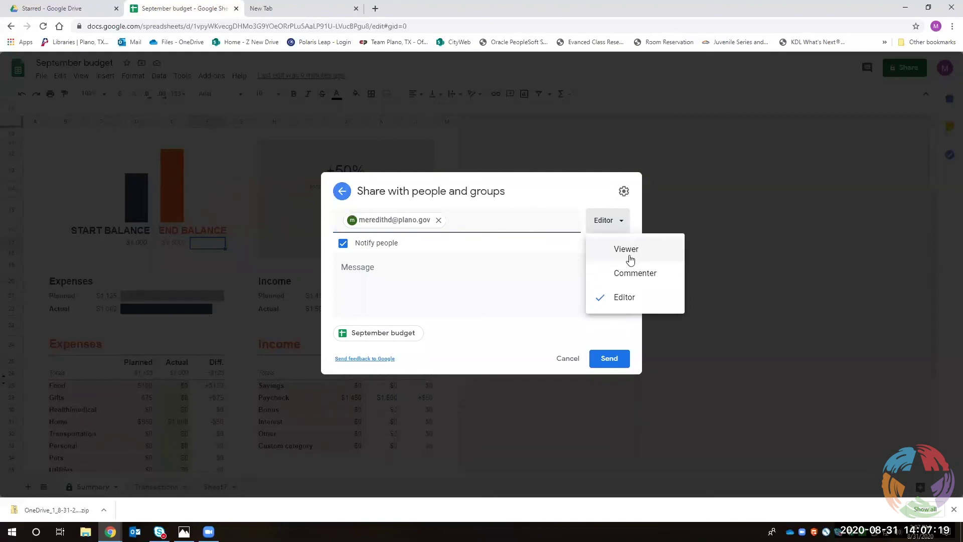
pyautogui.click(621, 275)
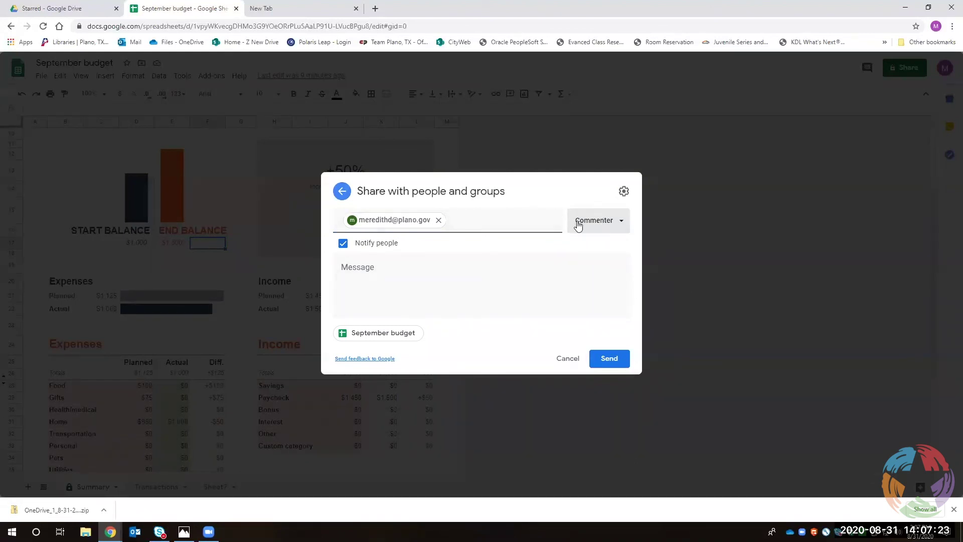
pyautogui.click(567, 359)
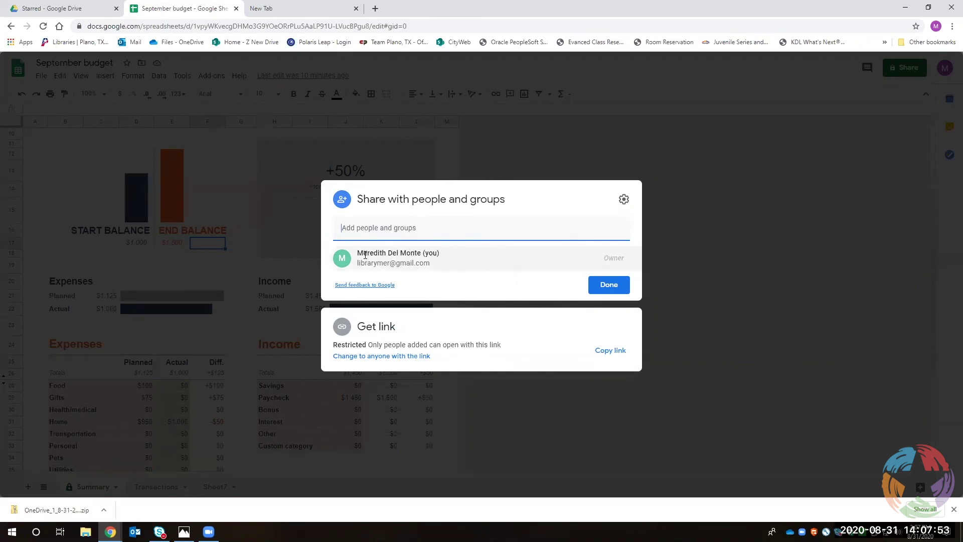
# Step: Set link access to Anyone with the link as Viewer and close the sharing window
pyautogui.moveTo(508, 260)
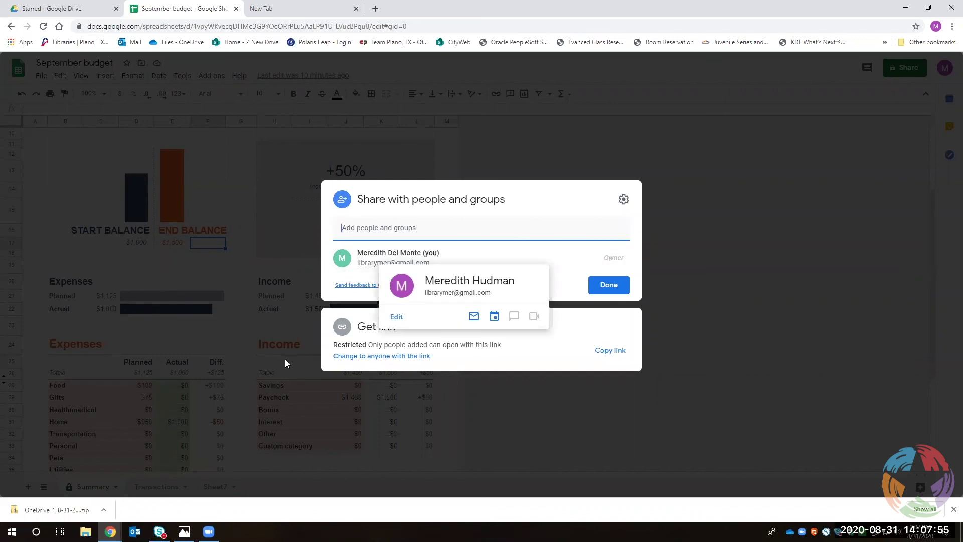
pyautogui.click(401, 357)
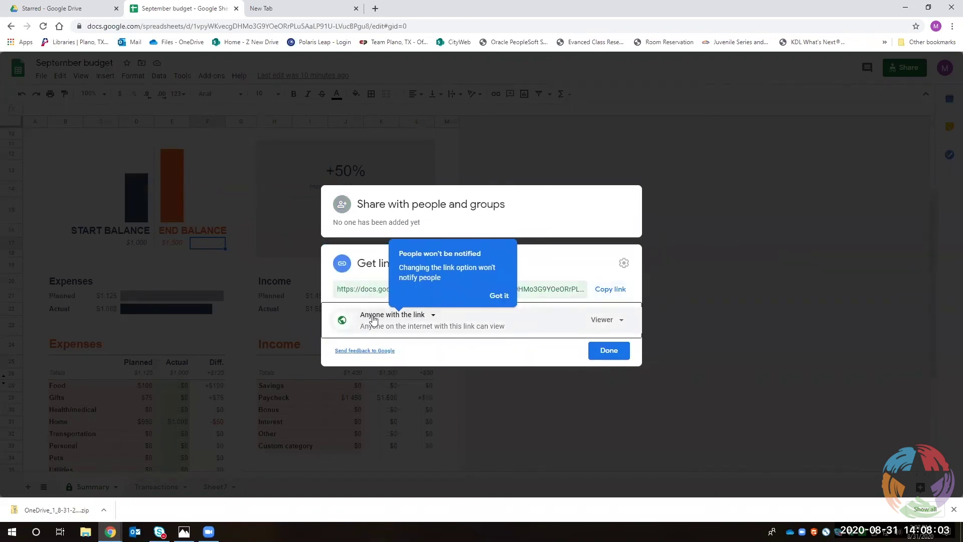
pyautogui.click(414, 318)
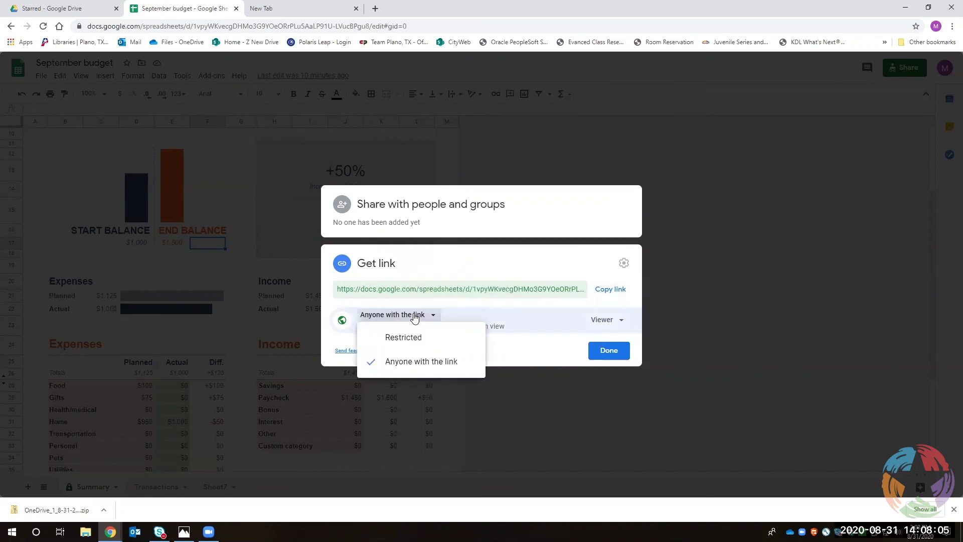
pyautogui.click(422, 361)
pyautogui.click(603, 323)
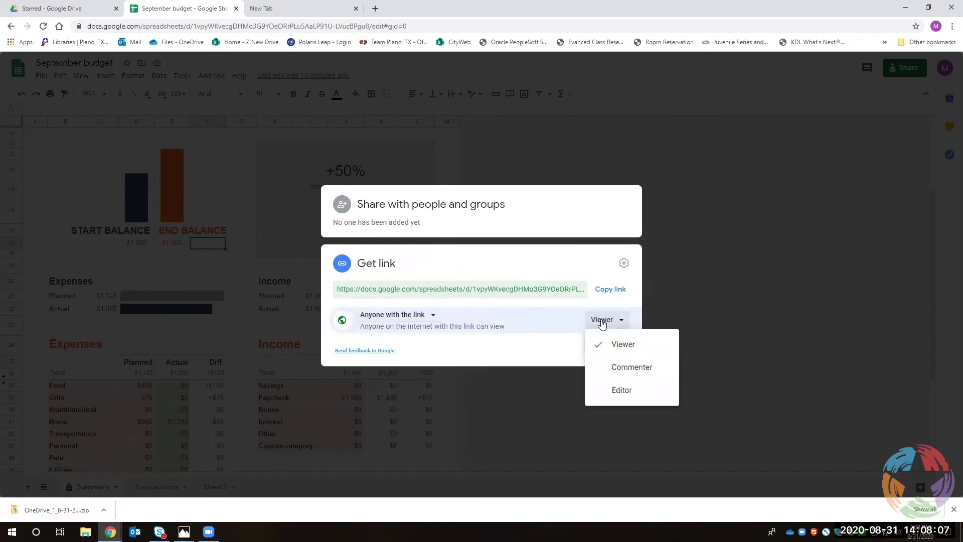
pyautogui.click(600, 321)
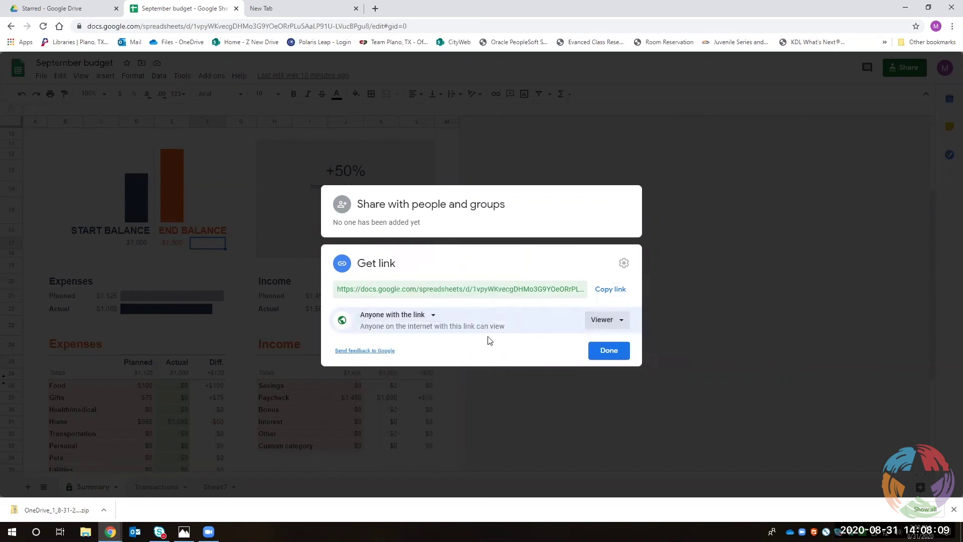
pyautogui.click(570, 400)
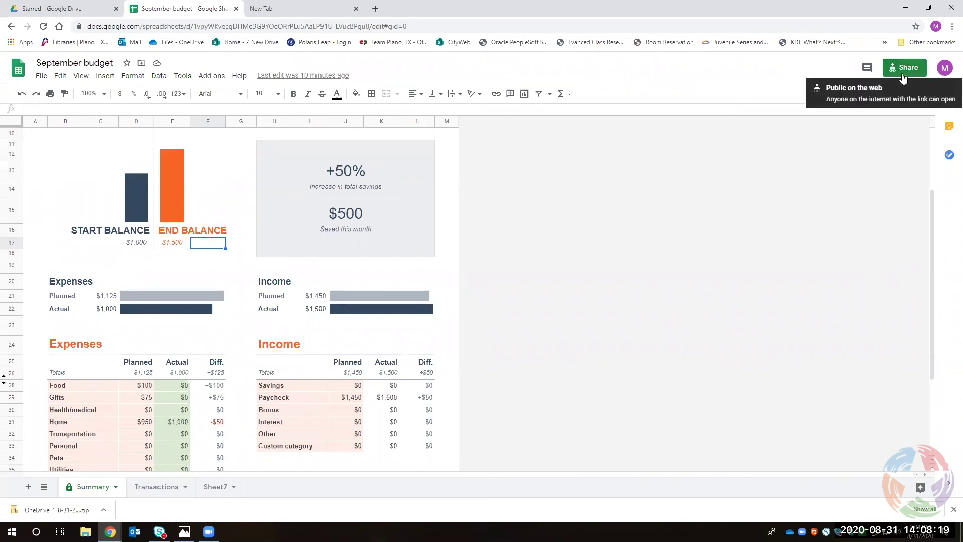
pyautogui.click(871, 72)
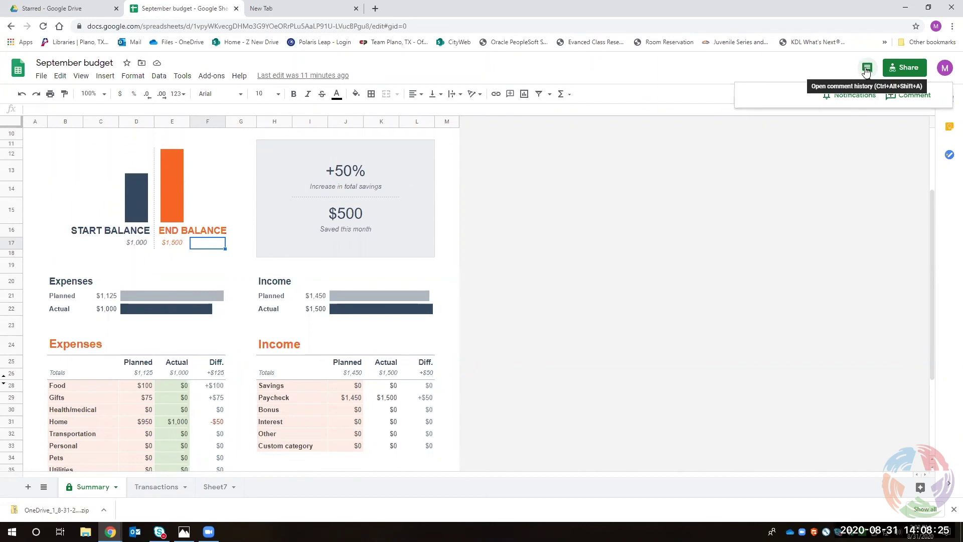
pyautogui.click(899, 105)
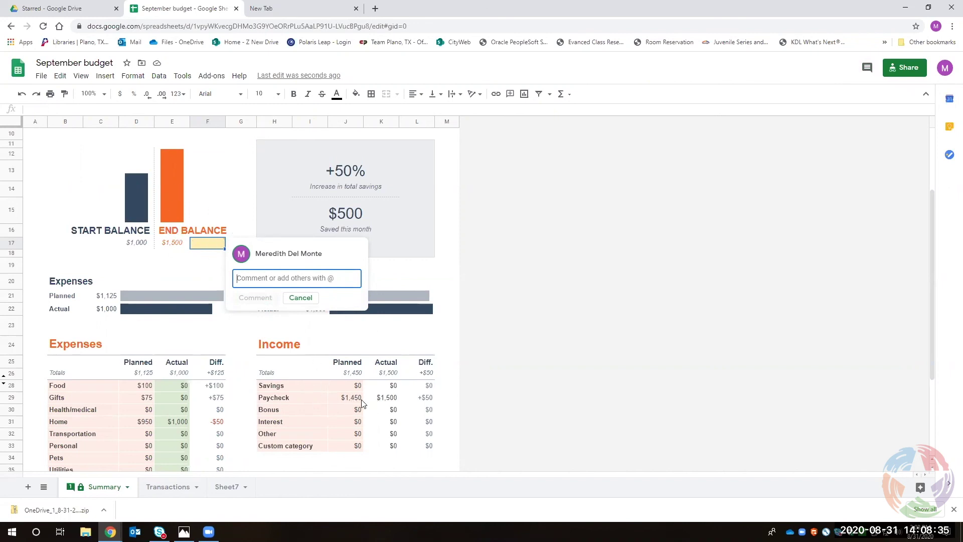
pyautogui.click(300, 298)
pyautogui.click(866, 69)
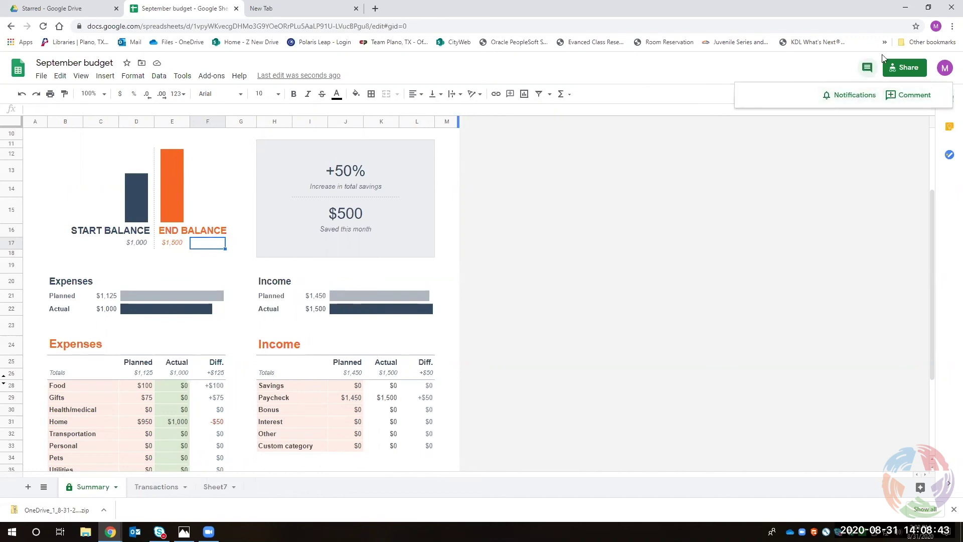
pyautogui.click(867, 68)
pyautogui.click(623, 187)
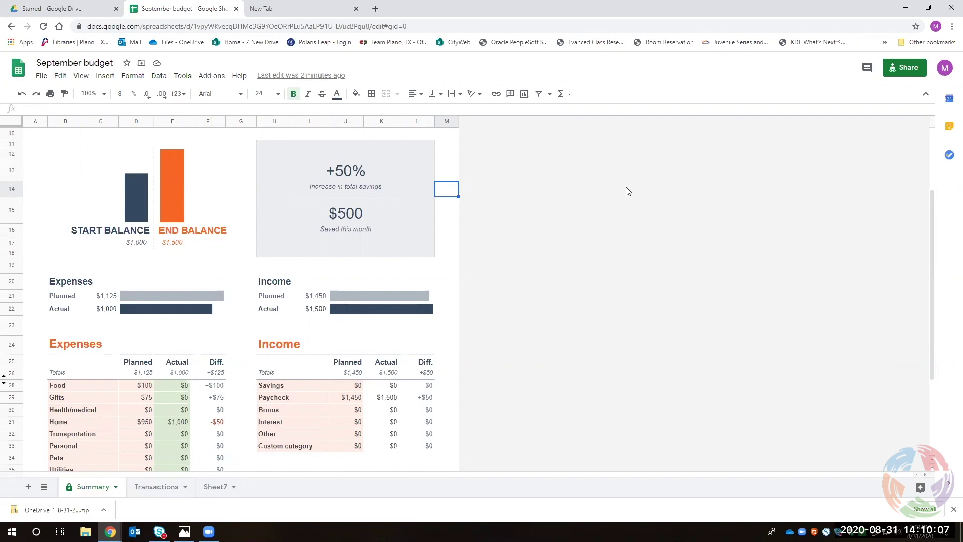
# Step: Open a new Chrome tab and go to the Plano library homepage
pyautogui.click(376, 19)
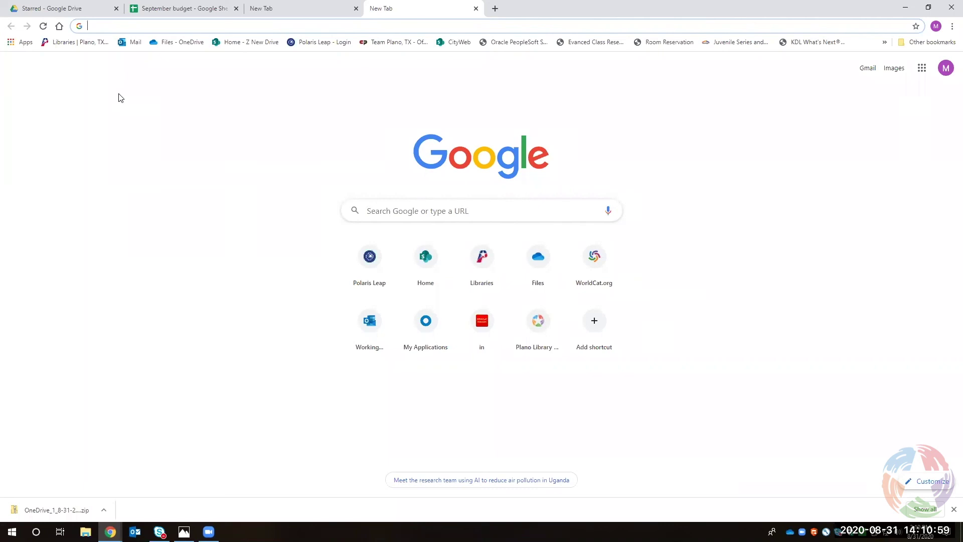
pyautogui.click(53, 44)
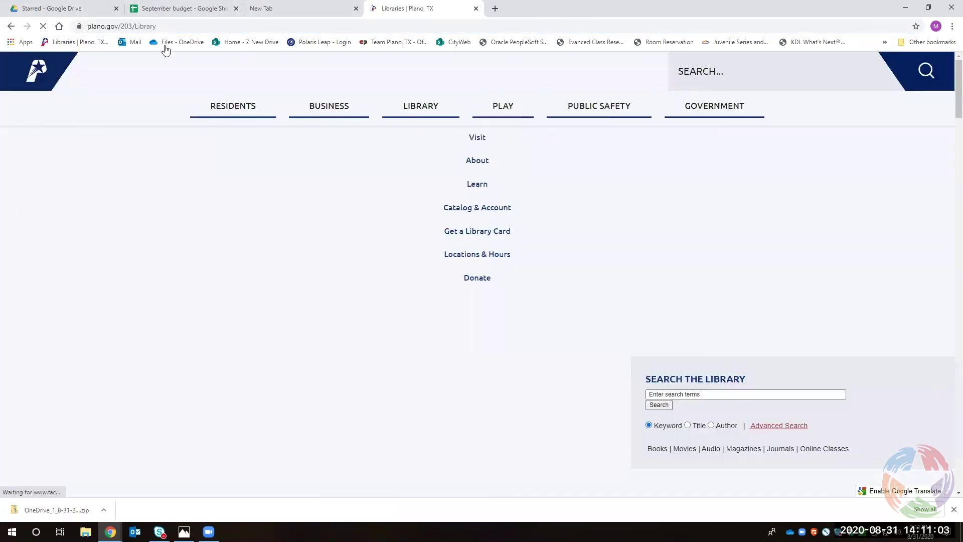
# Step: Go from Learn to the Research & Learn page and jump to its Technology & Science resources
pyautogui.click(366, 140)
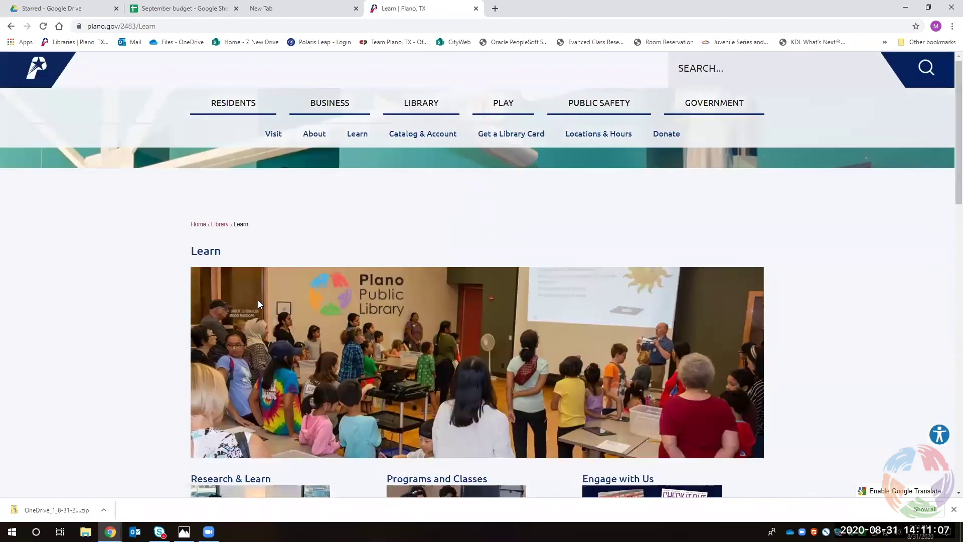
pyautogui.scroll(-4, 258, 302)
pyautogui.click(276, 324)
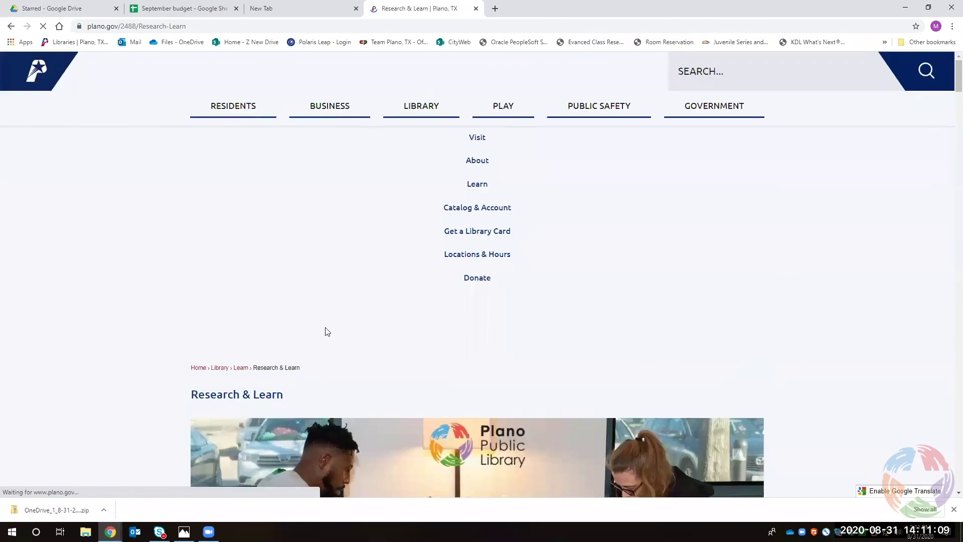
pyautogui.scroll(-5, 655, 353)
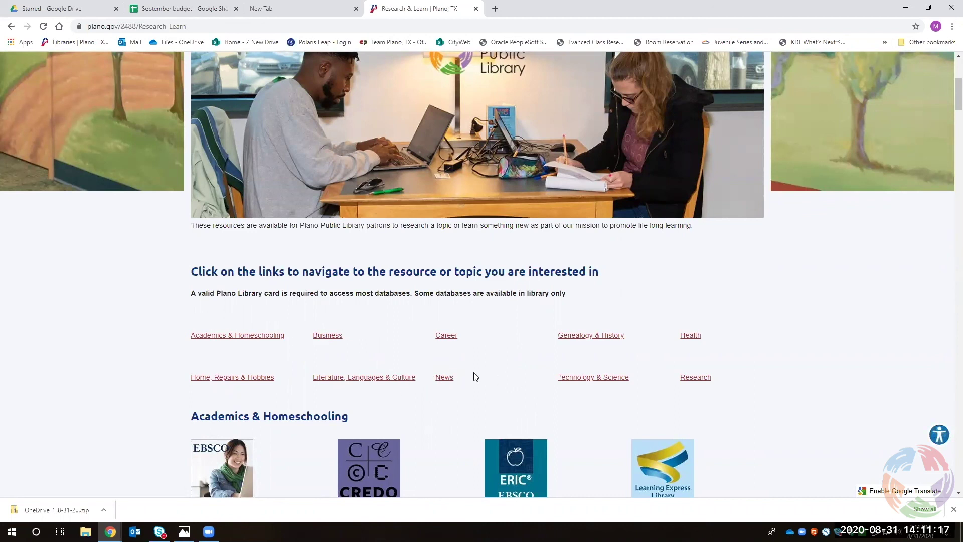
pyautogui.click(580, 383)
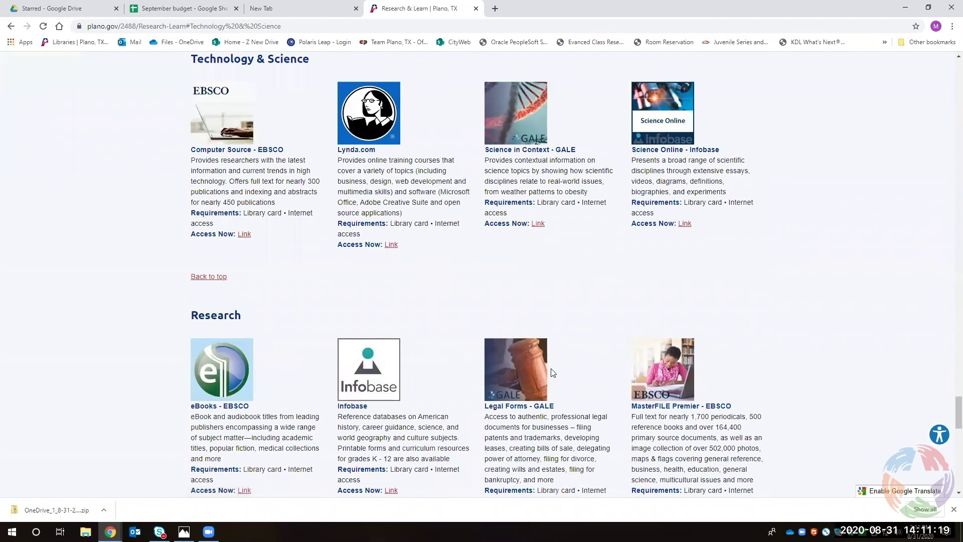
# Step: Open the Lynda.com resource, close its login tab, and select the Research & Learn page address
pyautogui.click(360, 140)
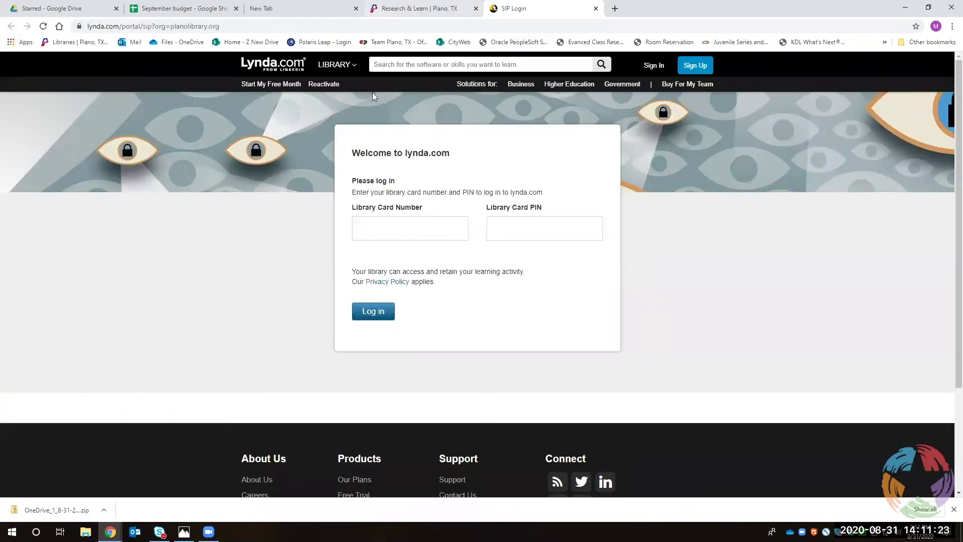
pyautogui.click(381, 9)
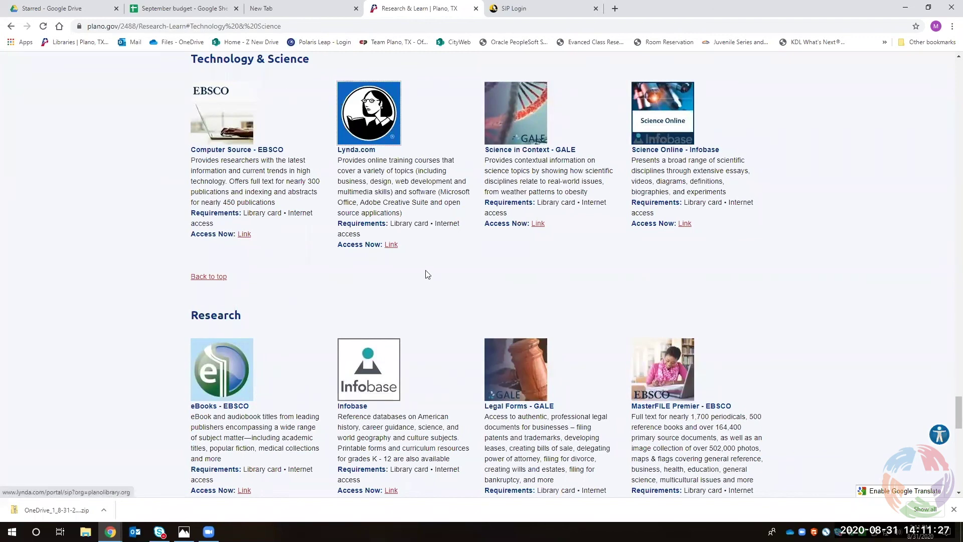
pyautogui.click(513, 9)
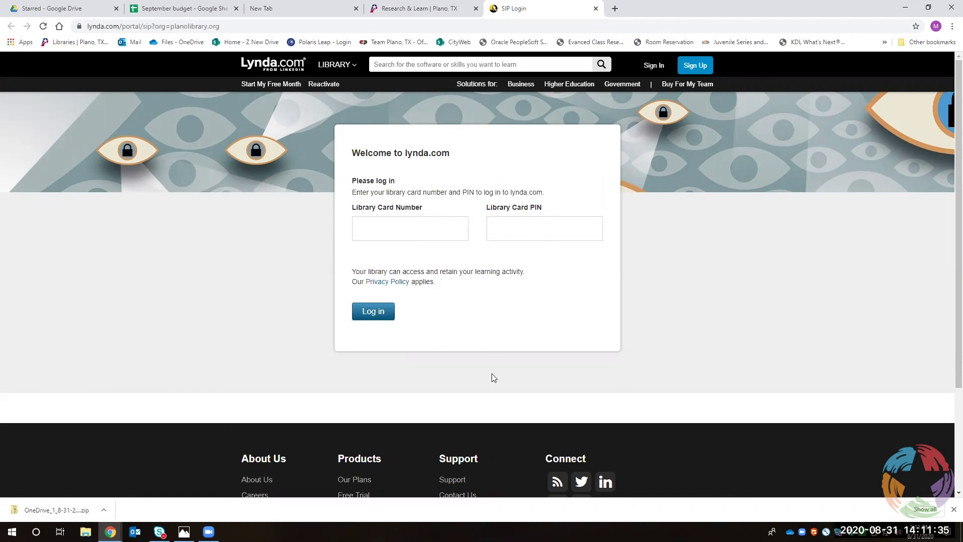
pyautogui.hotkey('ctrl', 'w')
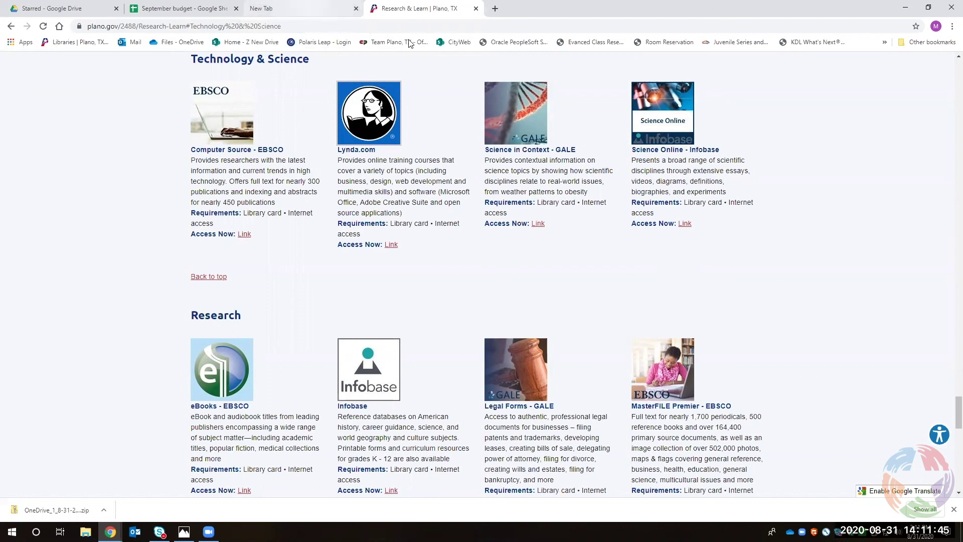
pyautogui.click(294, 27)
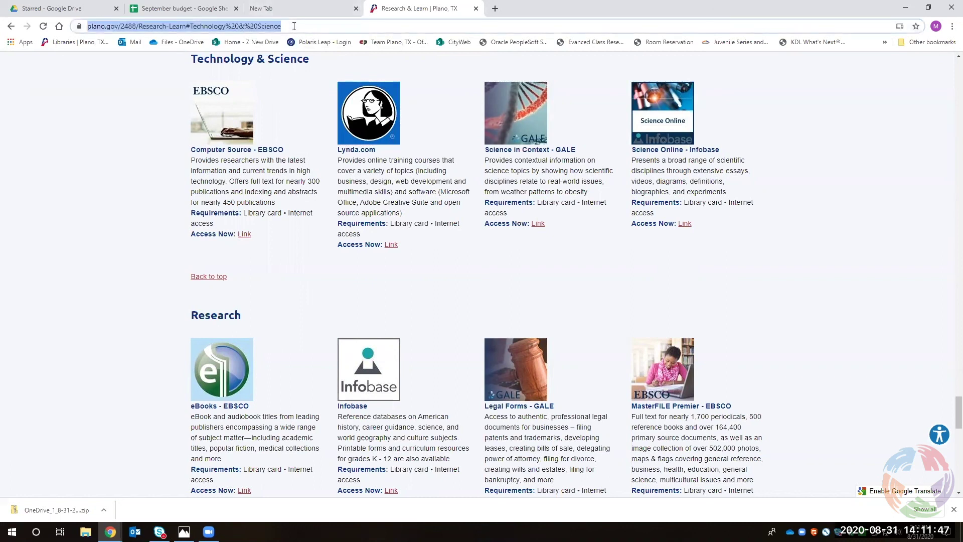